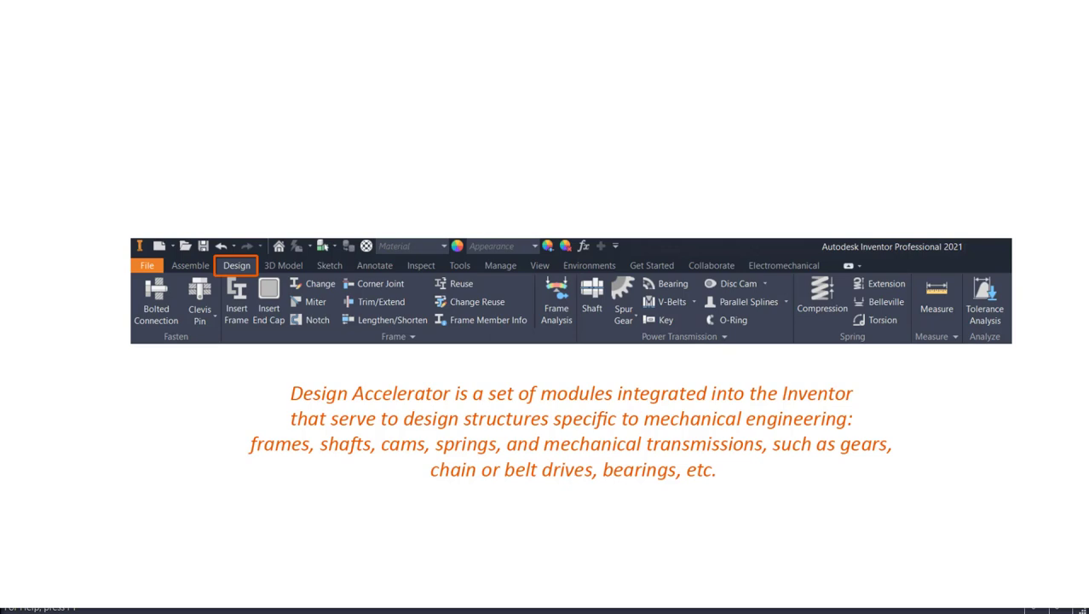
Leave the full-screen view of the Design Accelerator ribbon slide in Photos
{"action": "key", "text": "Escape"}
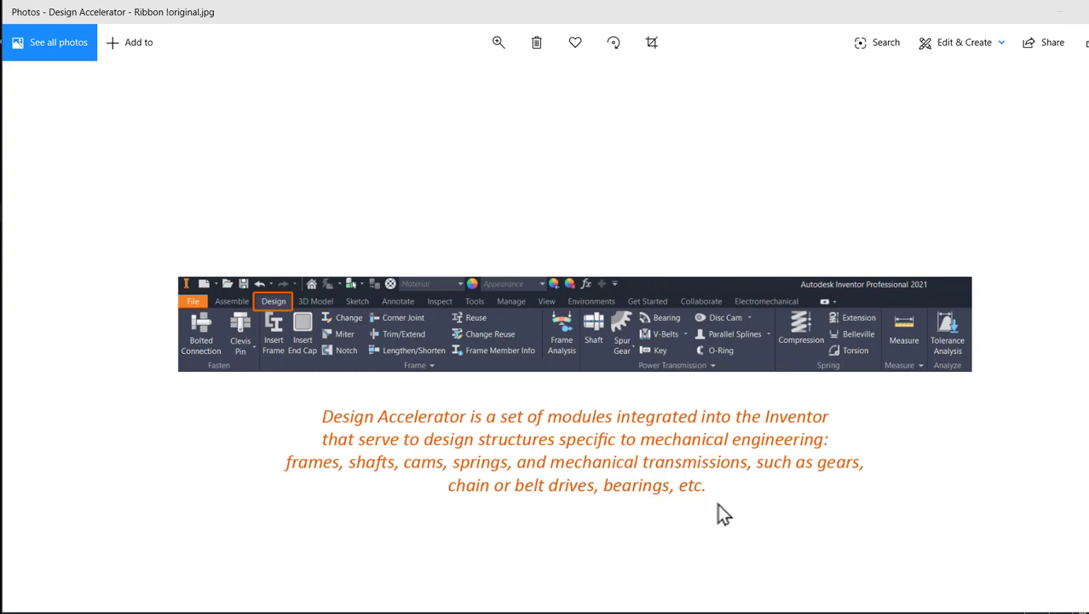
Advance to the chapter-labelled ribbon image, Ribbon (chapters).jpg
{"action": "key", "text": "Right"}
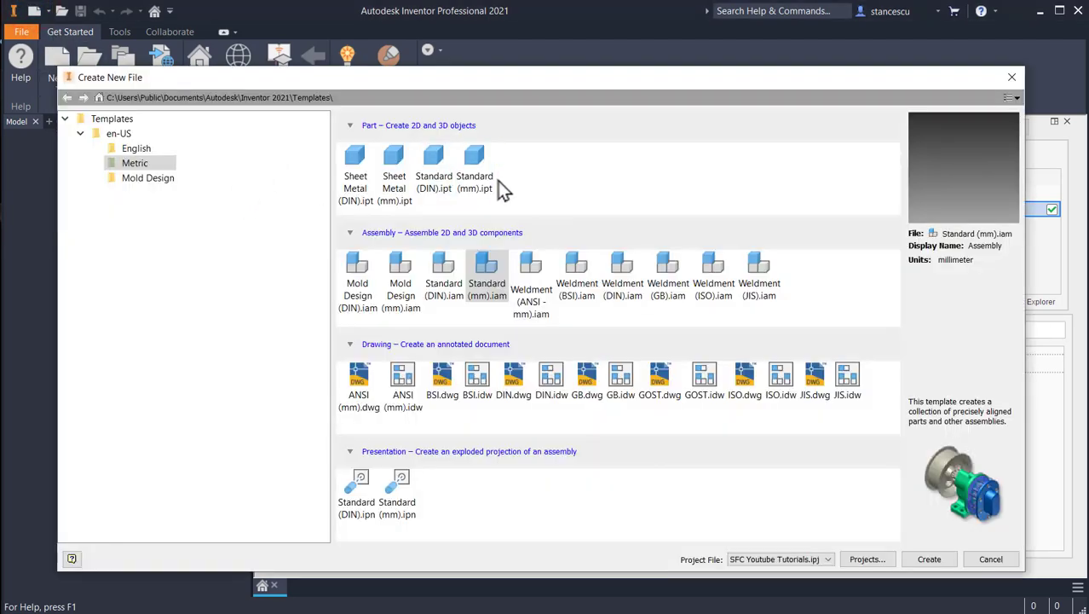
Create a new Standard (mm).ipt part and start a 2D sketch on the XZ plane
{"action": "left_click", "coordinate": [482, 169]}
{"action": "double_click", "coordinate": [479, 167]}
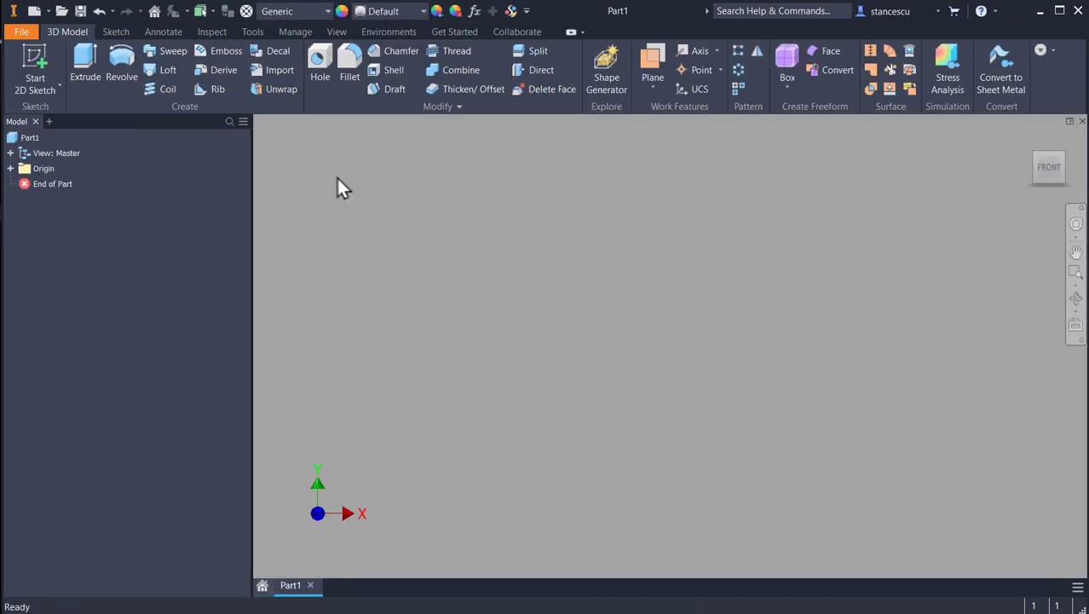
{"action": "left_click", "coordinate": [35, 59]}
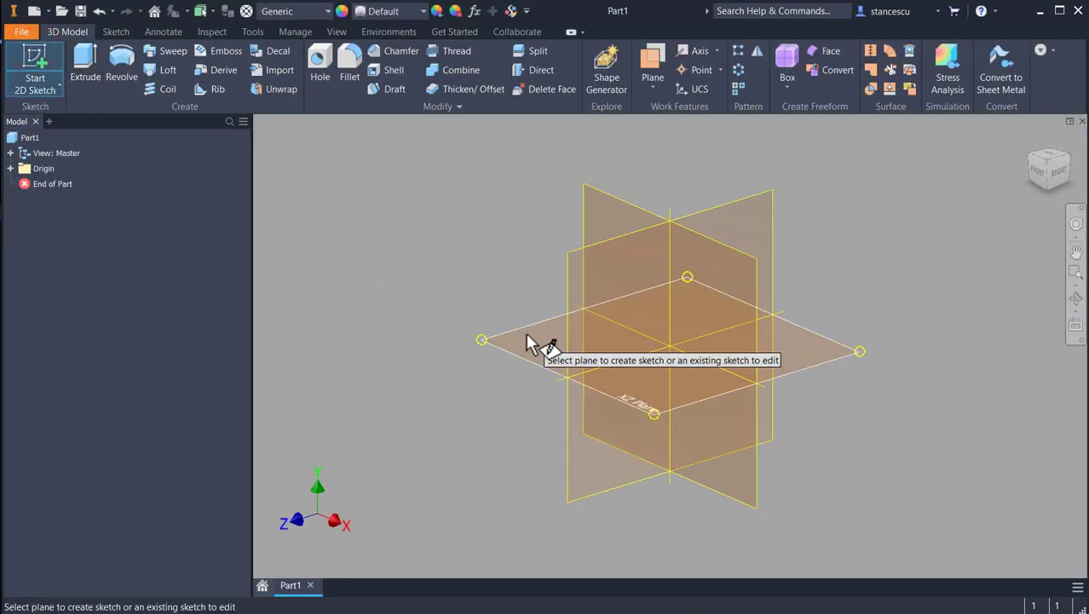
{"action": "left_click", "coordinate": [525, 334]}
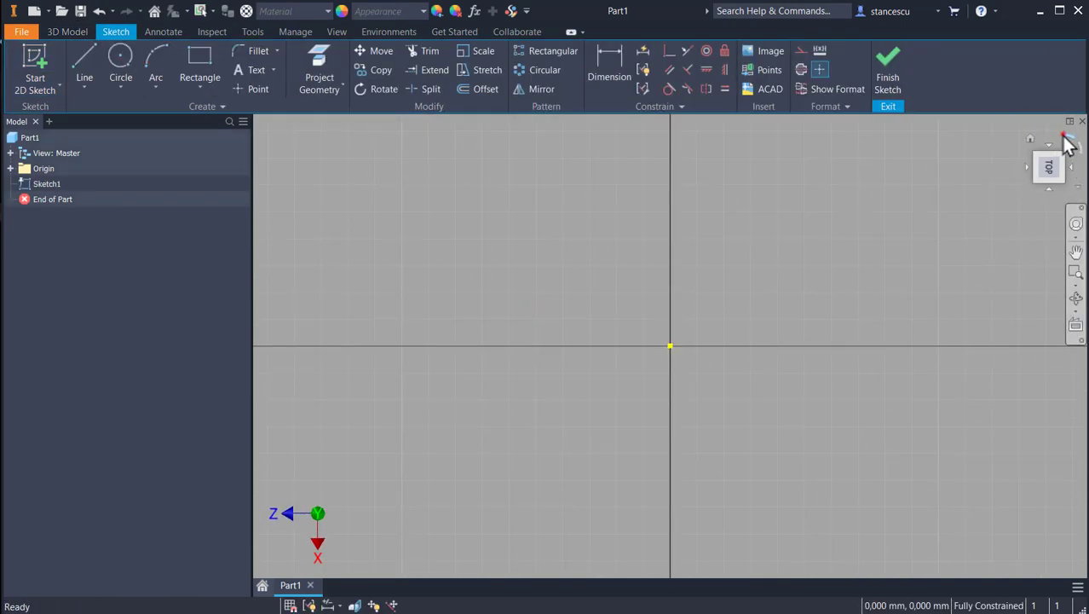
Turn the ViewCube so the sketch is seen from the Bottom with Z up
{"action": "left_click", "coordinate": [1063, 140]}
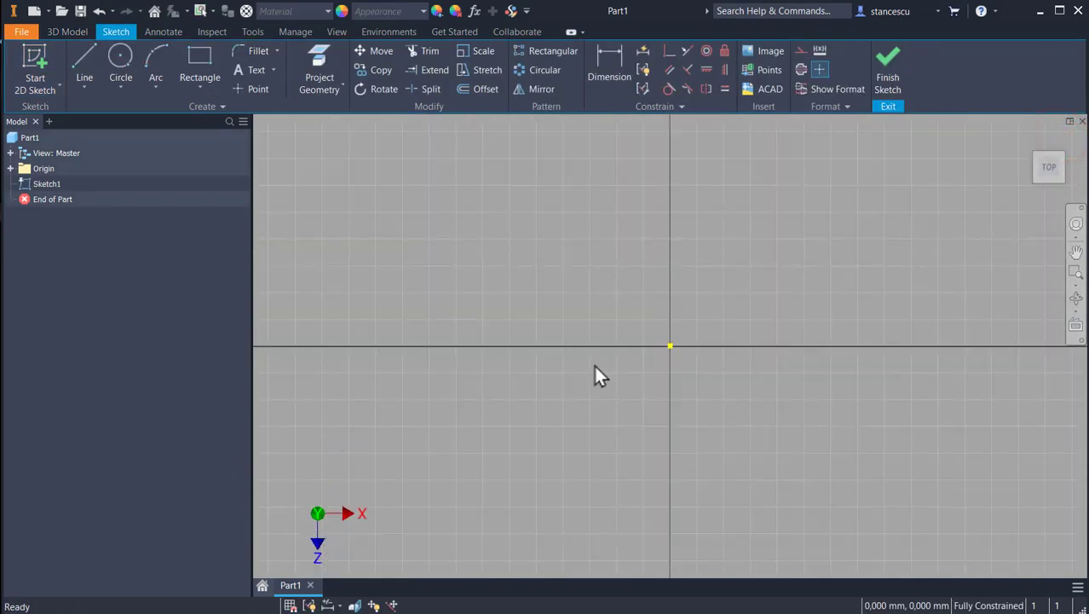
{"action": "left_click", "coordinate": [1054, 146]}
{"action": "left_click", "coordinate": [1056, 150]}
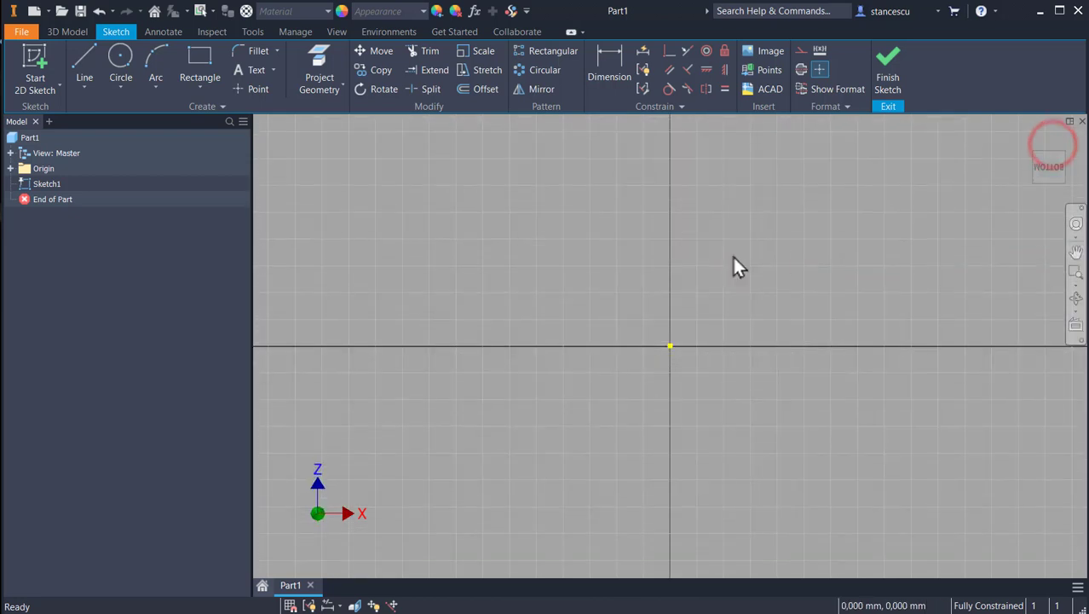
{"action": "left_click", "coordinate": [78, 65]}
Draw a 5000 mm vertical line up from the origin and drag its dimension to the left
{"action": "left_click", "coordinate": [670, 346]}
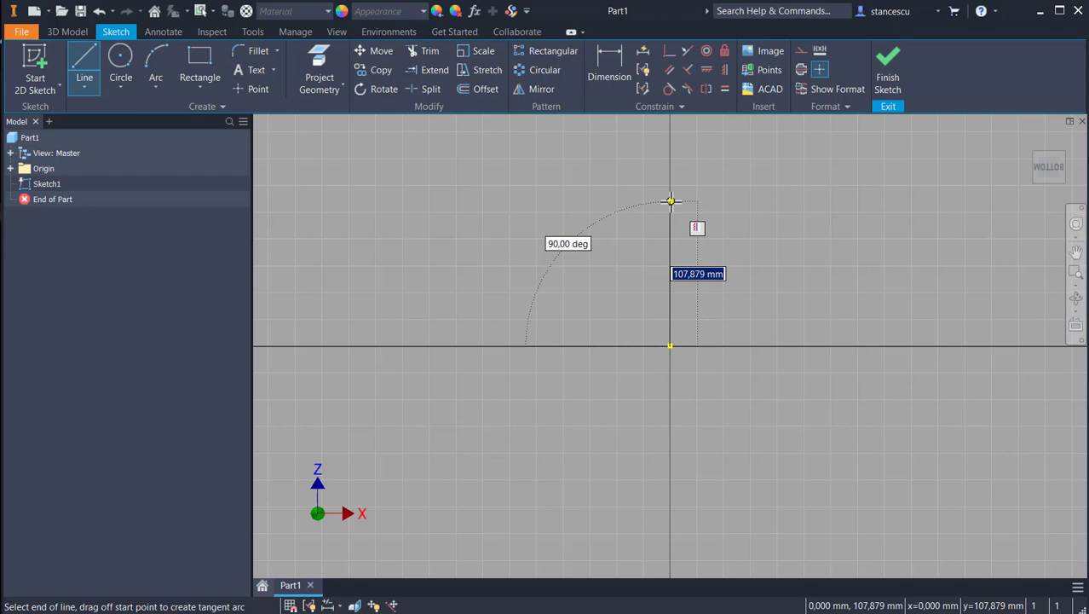
{"action": "type", "text": "5000"}
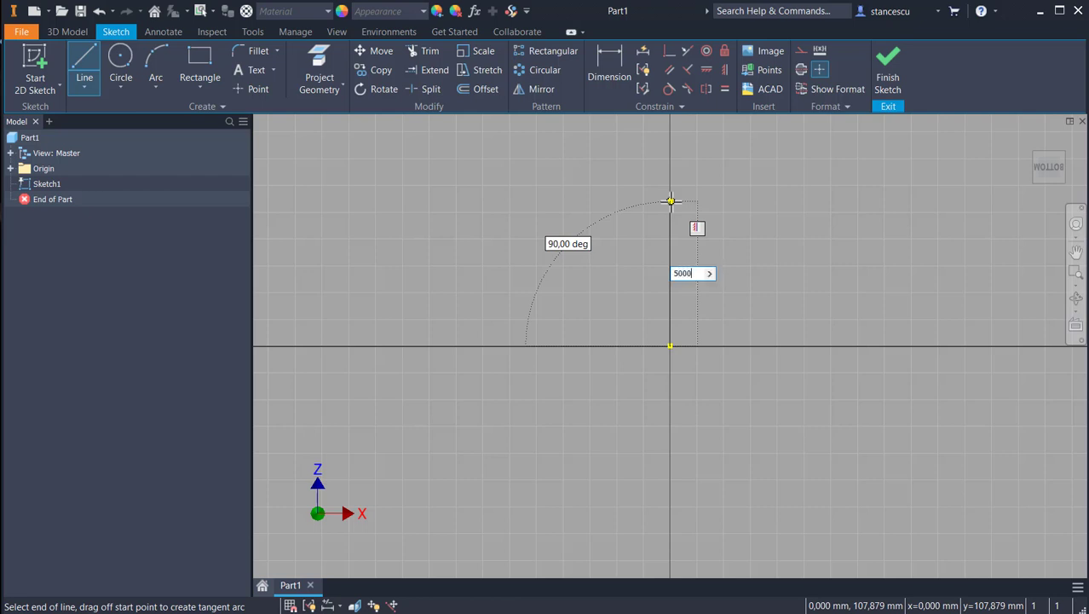
{"action": "key", "text": "Return"}
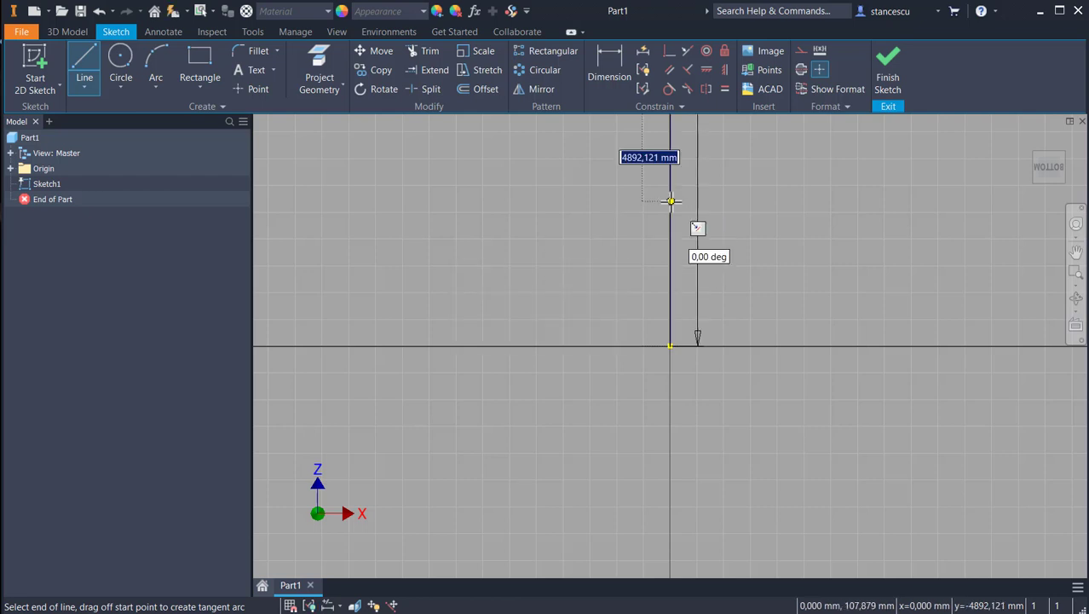
{"action": "key", "text": "Home"}
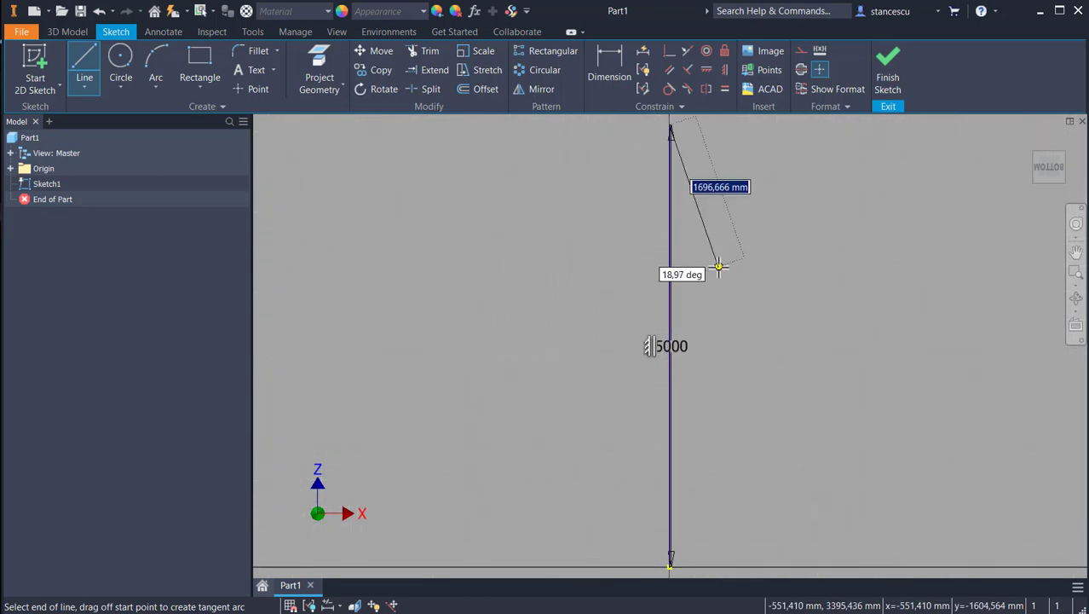
{"action": "key", "text": "Escape"}
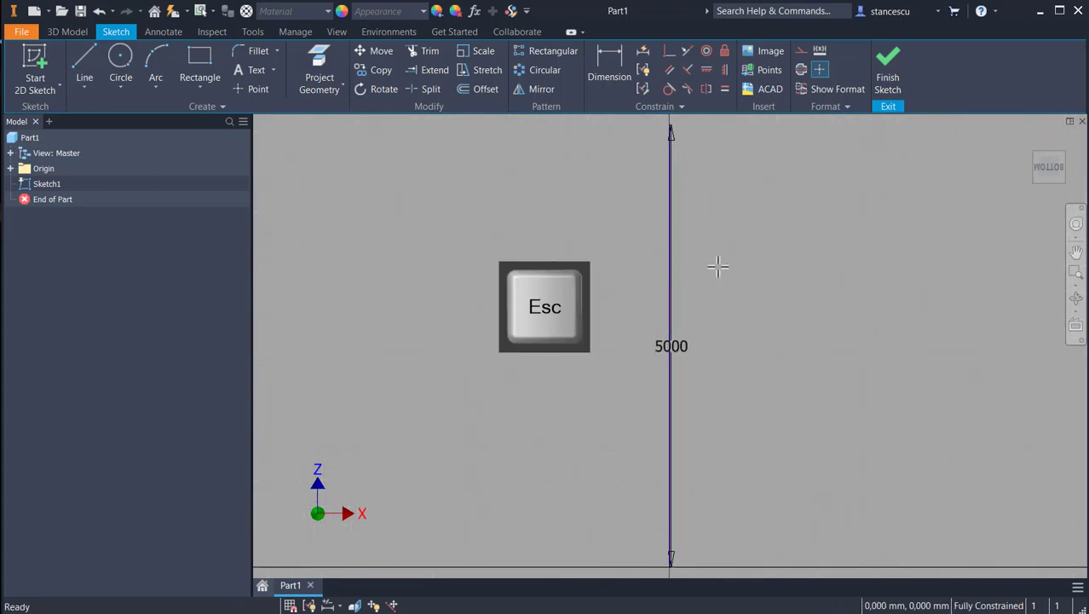
{"action": "left_click", "coordinate": [673, 350]}
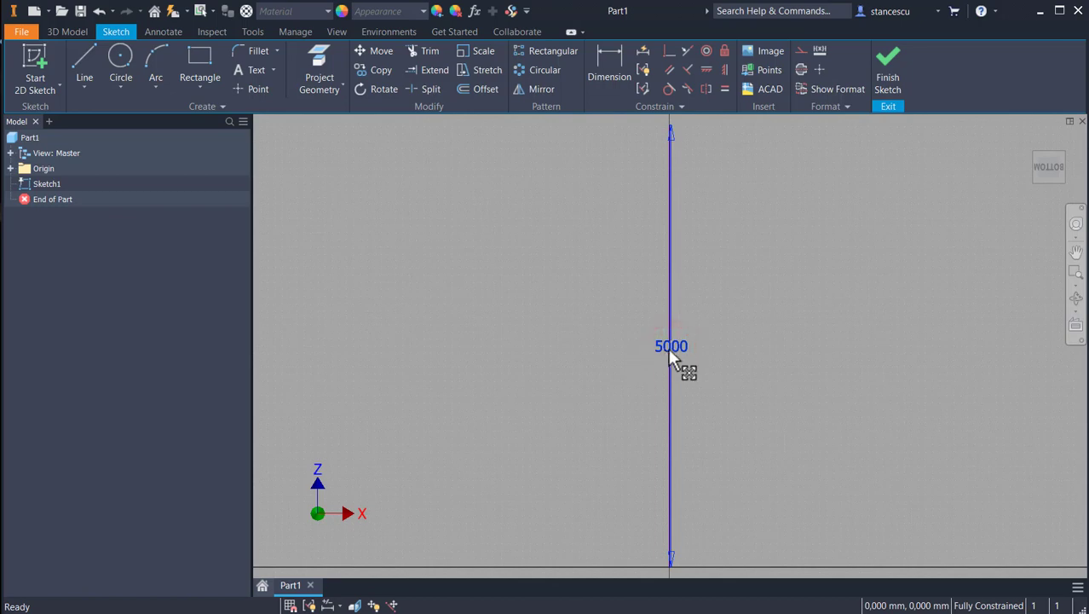
{"action": "left_click_drag", "start_coordinate": [666, 343], "coordinate": [631, 341]}
{"action": "key", "text": "F2"}
{"action": "left_click_drag", "start_coordinate": [754, 295], "coordinate": [767, 380]}
{"action": "left_click", "coordinate": [84, 59]}
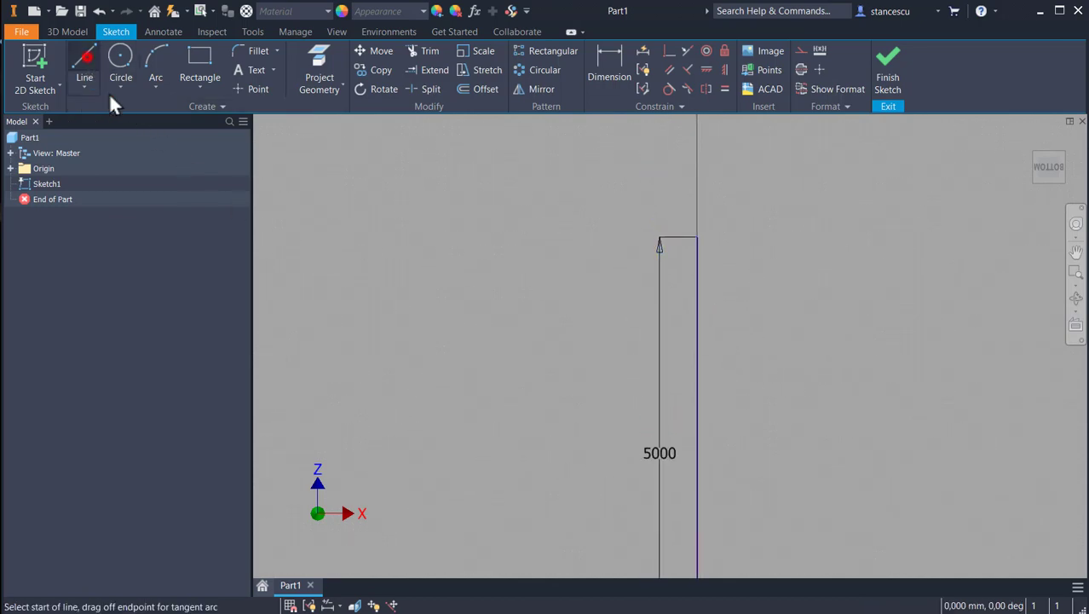
Draw a slanted line off the 5000 mm line, then a short vertical line at its end
{"action": "left_click", "coordinate": [698, 303]}
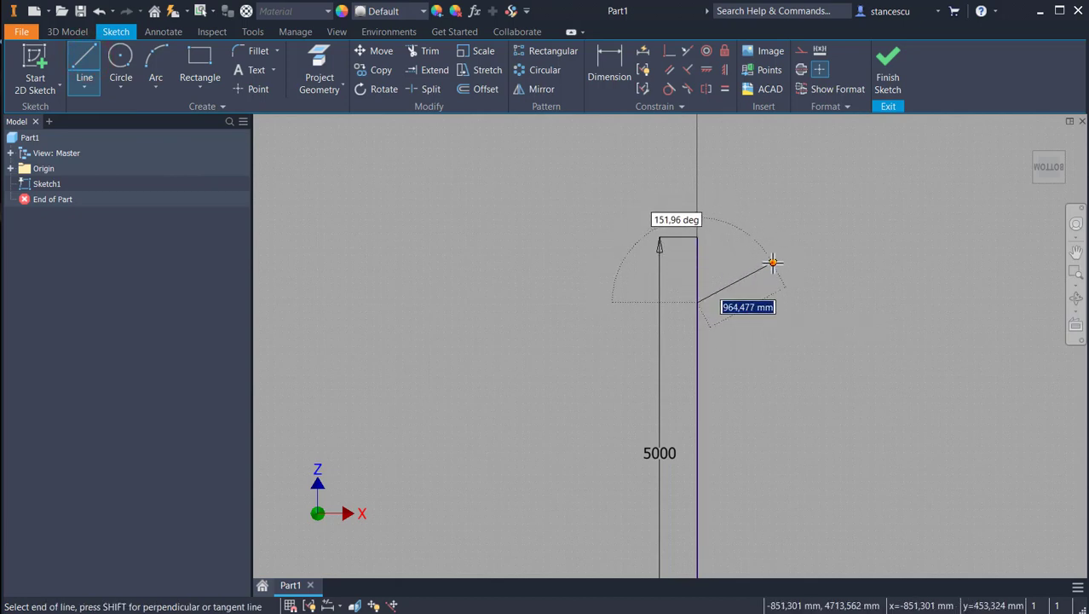
{"action": "right_click", "coordinate": [806, 237]}
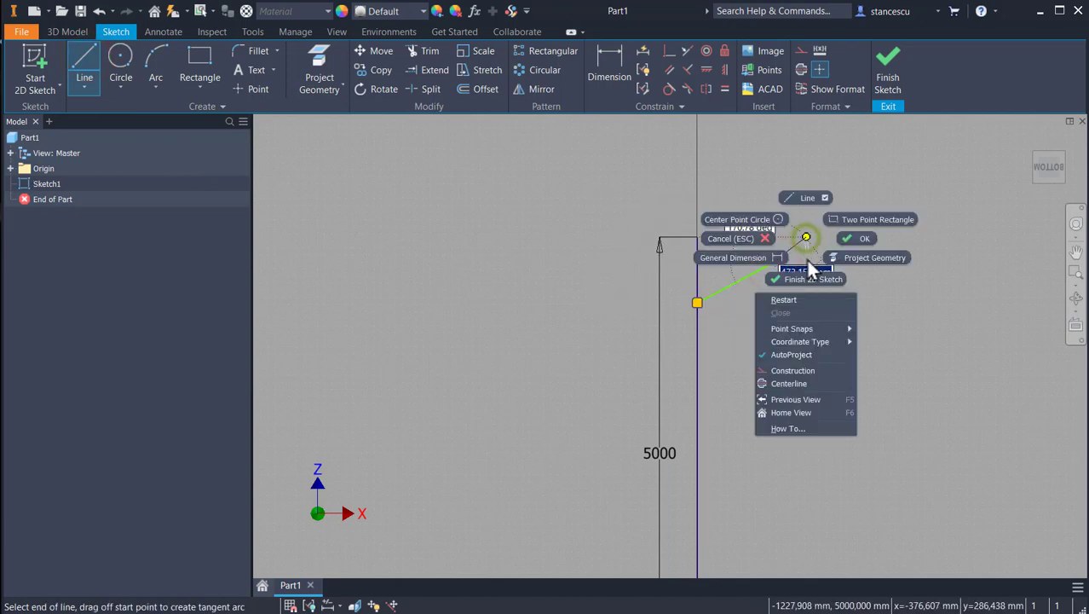
{"action": "left_click", "coordinate": [782, 300]}
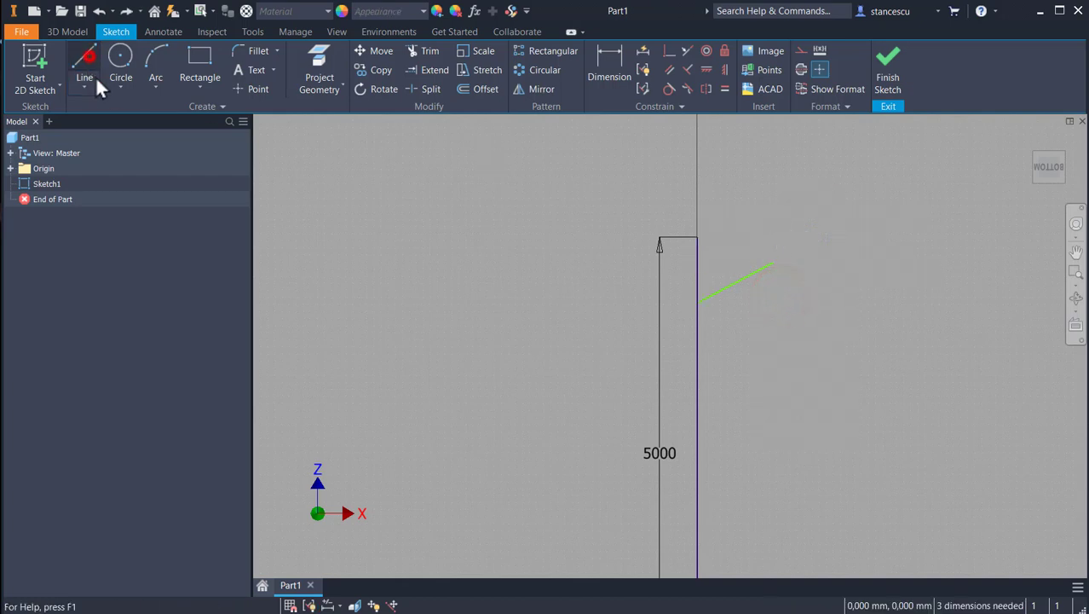
{"action": "left_click", "coordinate": [772, 237]}
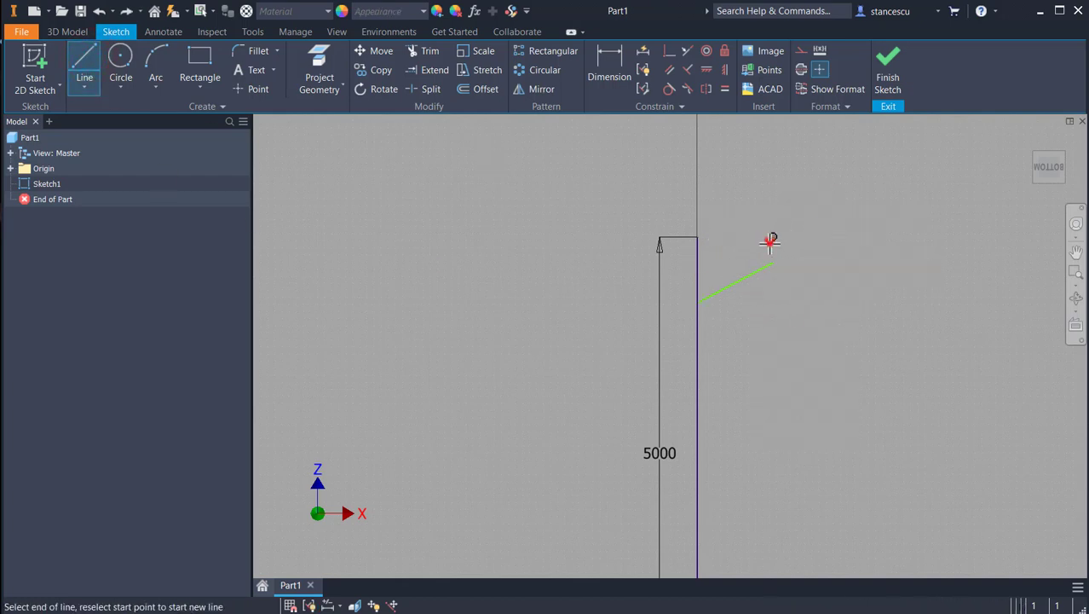
{"action": "left_click", "coordinate": [772, 309]}
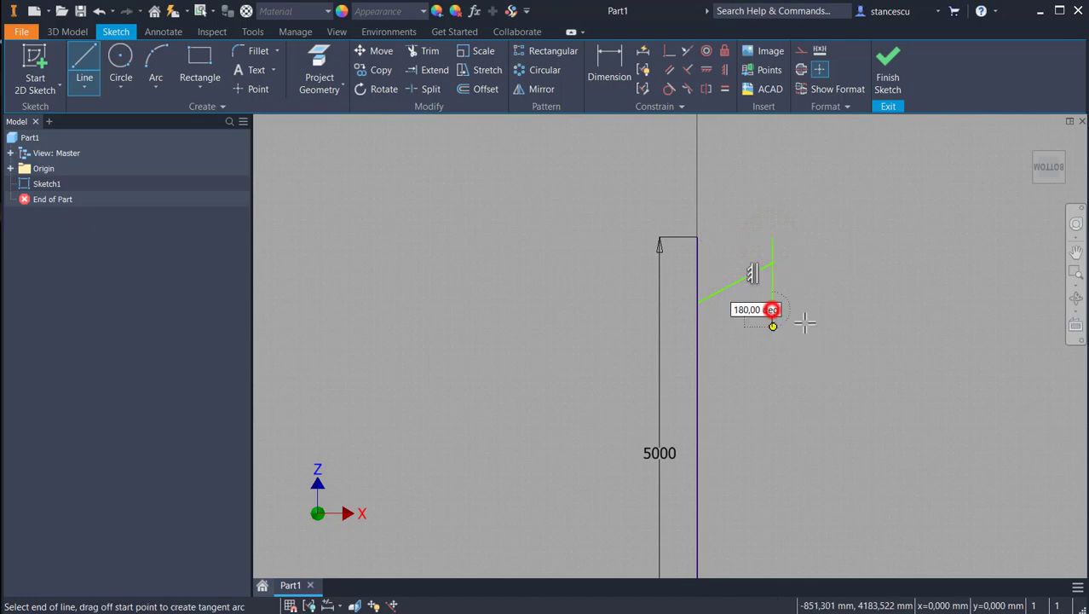
{"action": "key", "text": "Escape"}
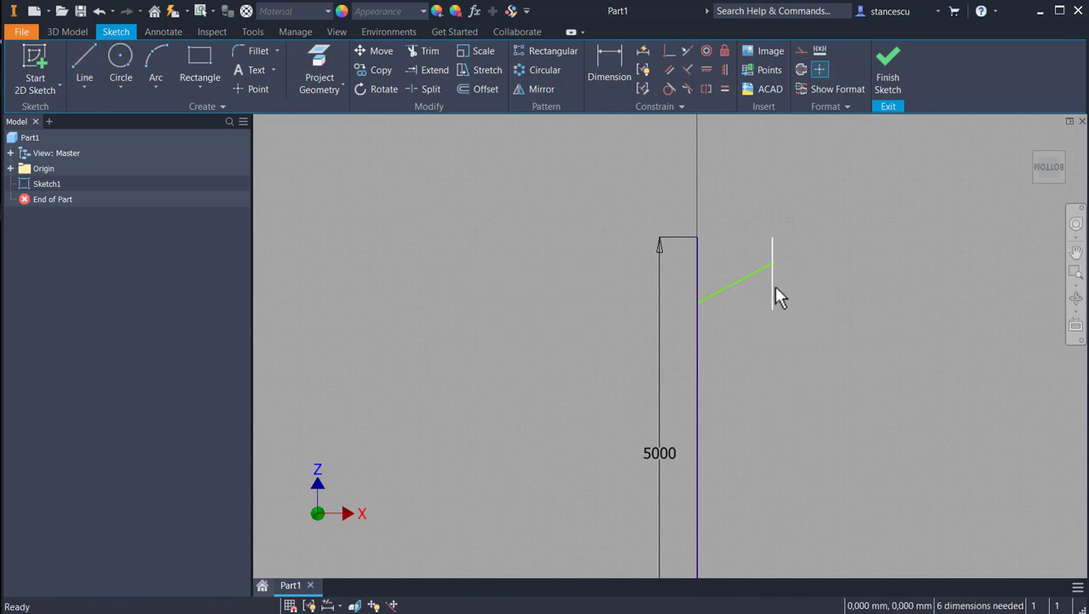
{"action": "left_click_drag", "start_coordinate": [776, 288], "coordinate": [770, 288]}
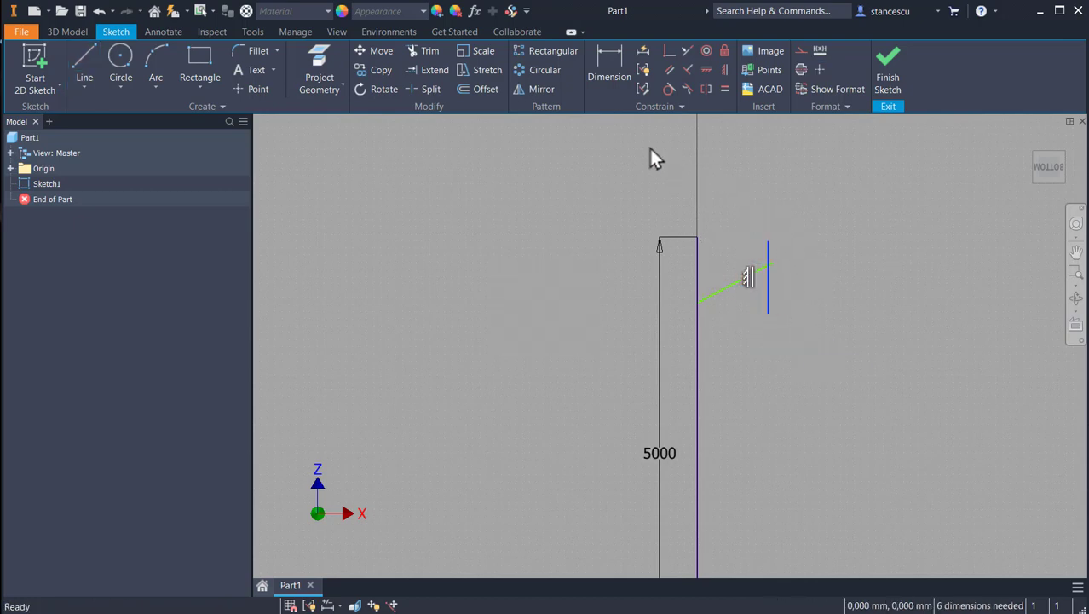
Apply a Perpendicular constraint between the short vertical line and the slanted line
{"action": "left_click", "coordinate": [667, 51]}
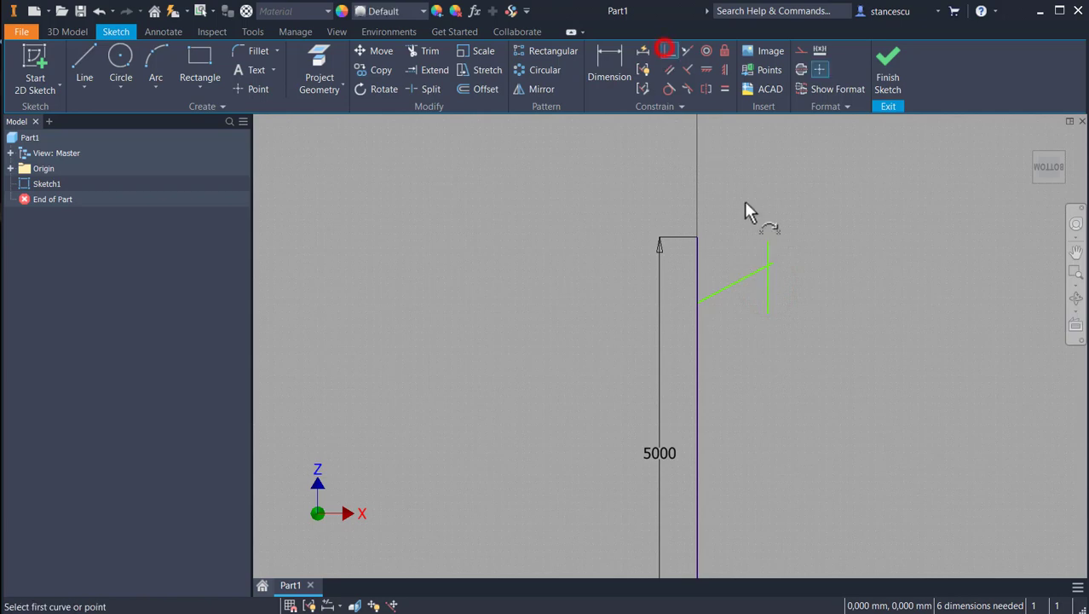
{"action": "left_click", "coordinate": [775, 260]}
{"action": "left_click", "coordinate": [769, 252]}
{"action": "key", "text": "Escape"}
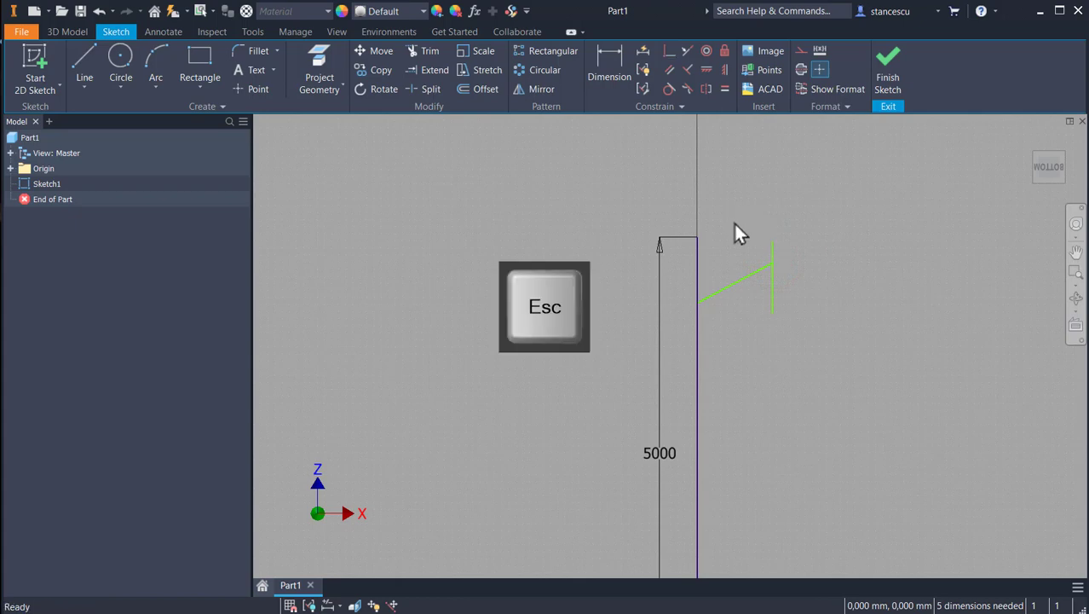
Draw a diagonal brace from the slanted line's outer end down to the 5000 mm line
{"action": "left_click", "coordinate": [85, 68]}
{"action": "left_click", "coordinate": [749, 280]}
{"action": "double_click", "coordinate": [698, 362]}
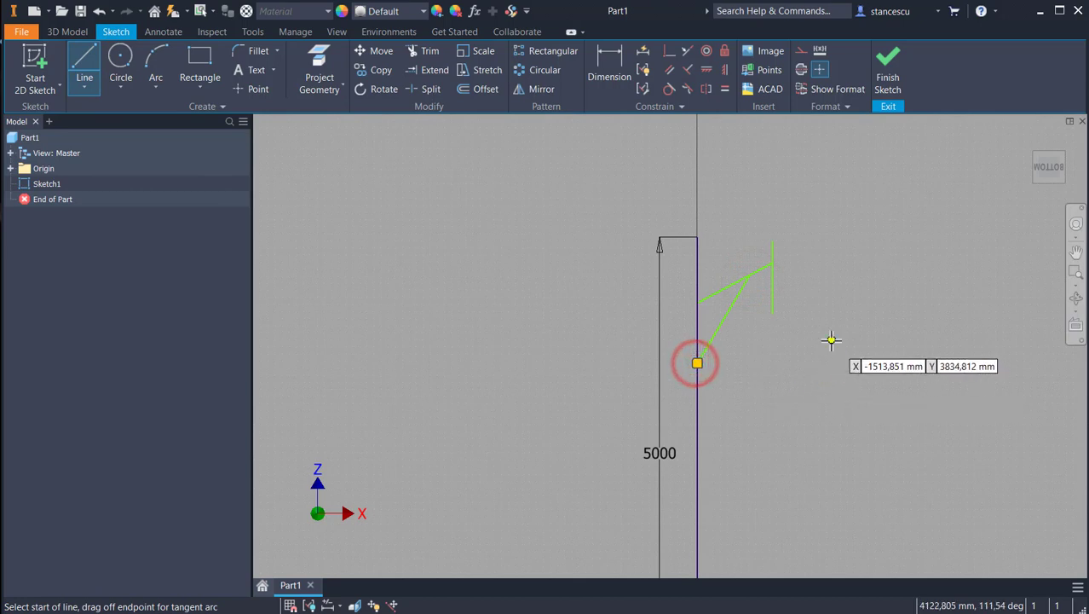
{"action": "key", "text": "Escape"}
Dimension the brace at 70° to the 5000 mm line and the short vertical line at 400 mm
{"action": "left_click", "coordinate": [607, 59]}
{"action": "left_click", "coordinate": [731, 285]}
{"action": "left_click", "coordinate": [697, 261]}
{"action": "left_click", "coordinate": [728, 253]}
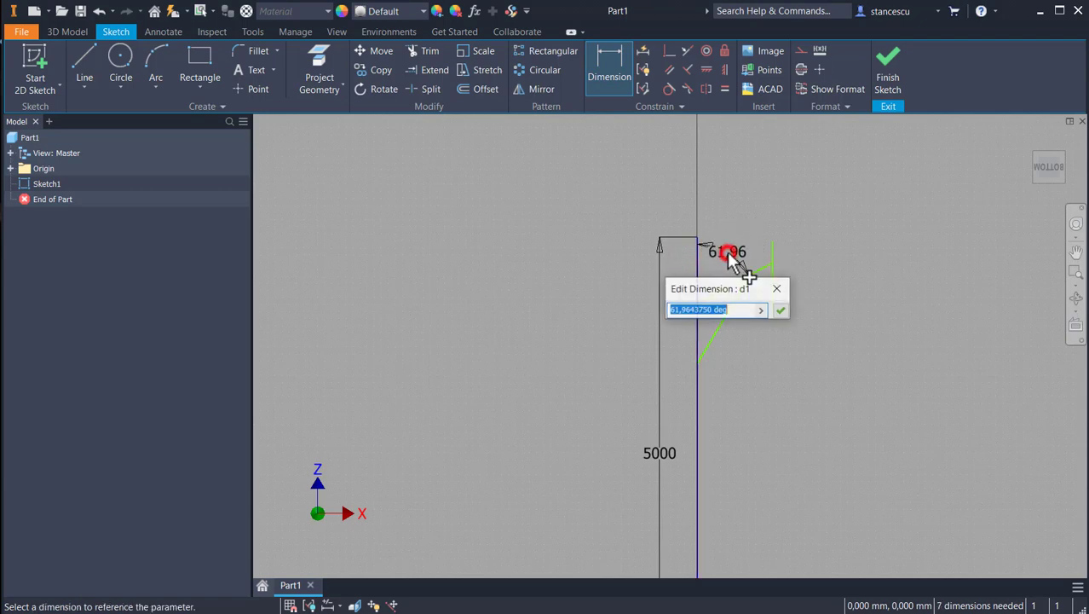
{"action": "type", "text": "70"}
{"action": "key", "text": "Return"}
{"action": "left_click", "coordinate": [777, 262]}
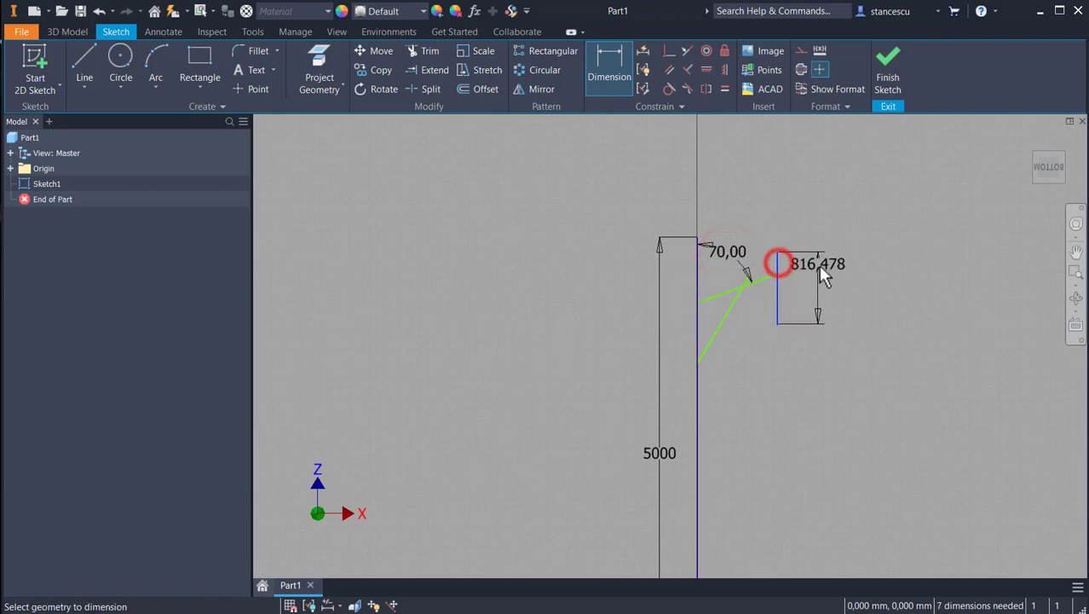
{"action": "left_click", "coordinate": [818, 265]}
{"action": "type", "text": "400"}
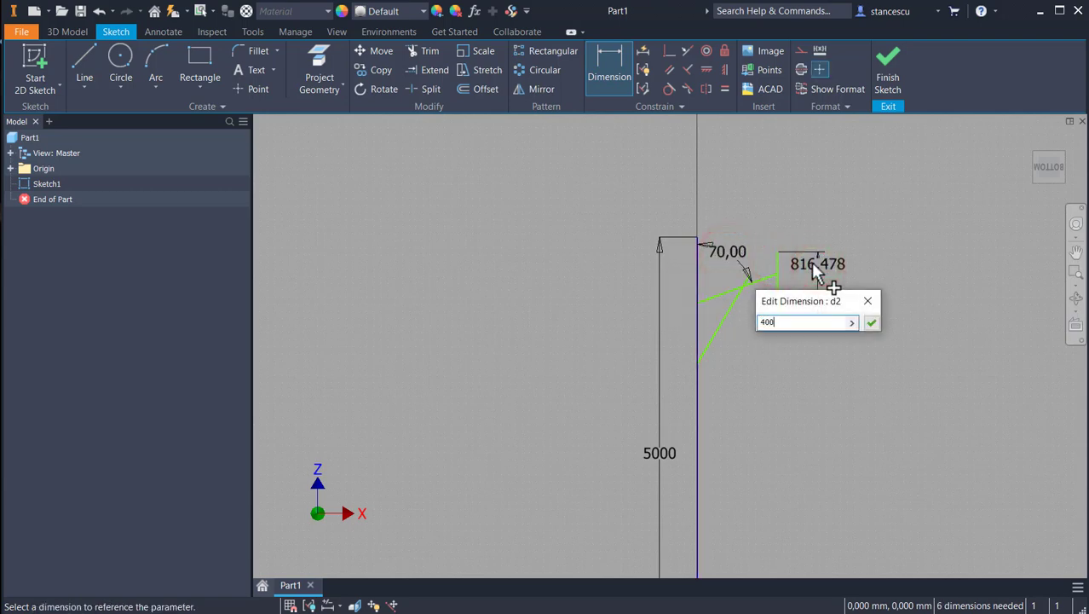
{"action": "key", "text": "Return"}
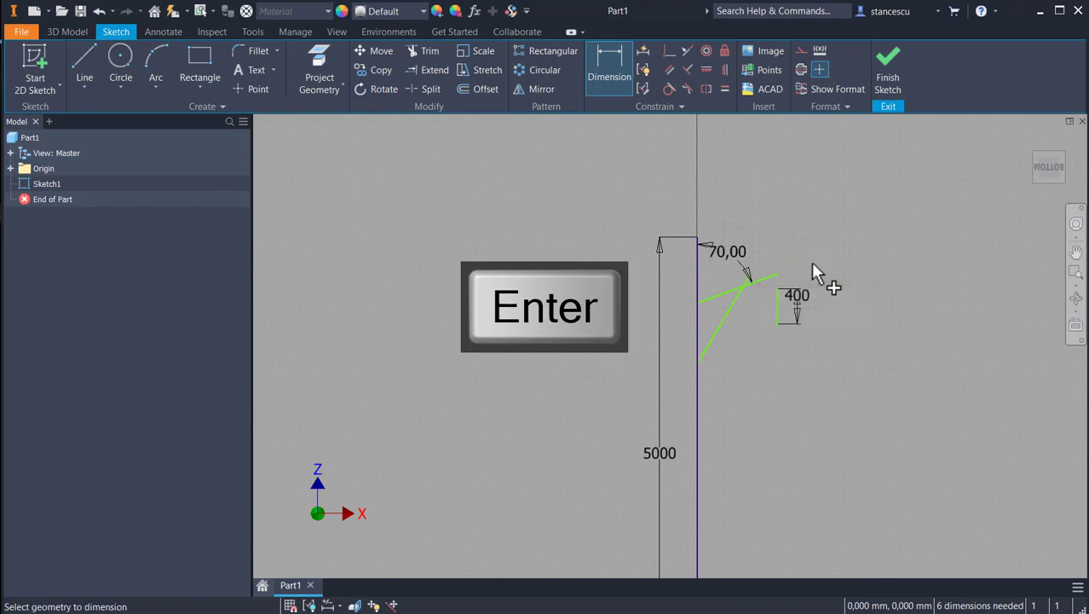
Make the short line's top horizontal with the pole top and make the slanted line coincident at the joint
{"action": "left_click", "coordinate": [706, 72]}
{"action": "left_click", "coordinate": [776, 287]}
{"action": "left_click", "coordinate": [699, 236]}
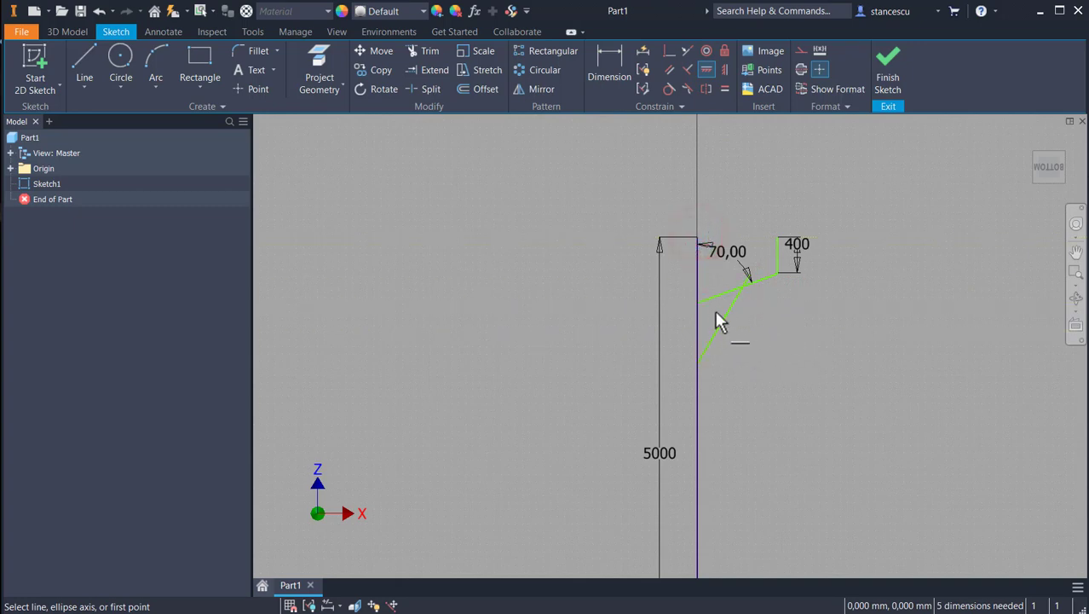
{"action": "left_click", "coordinate": [665, 50]}
{"action": "left_click", "coordinate": [750, 274]}
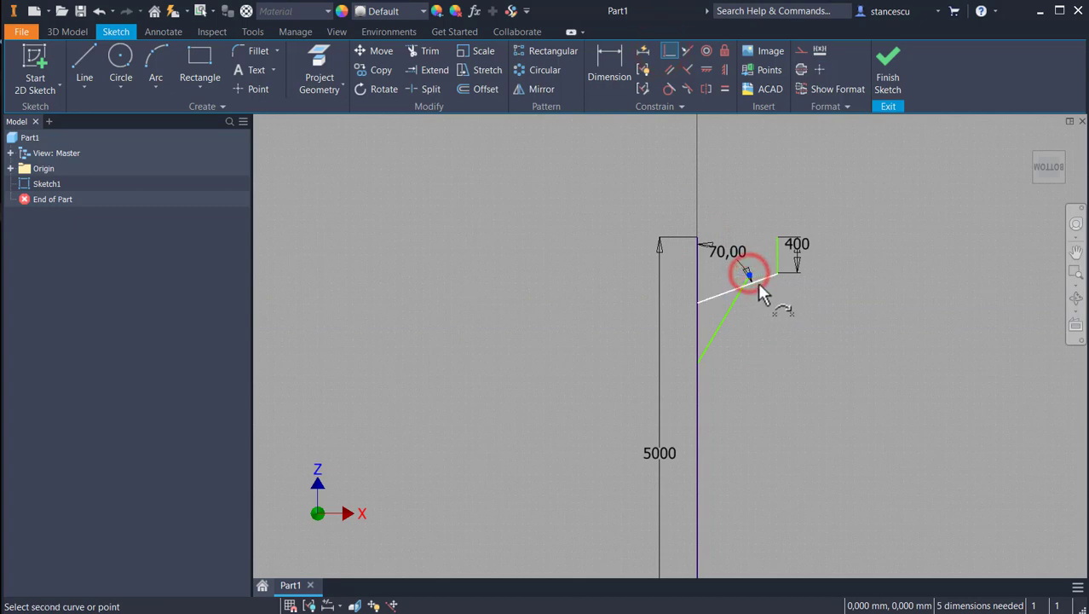
{"action": "left_click", "coordinate": [758, 281]}
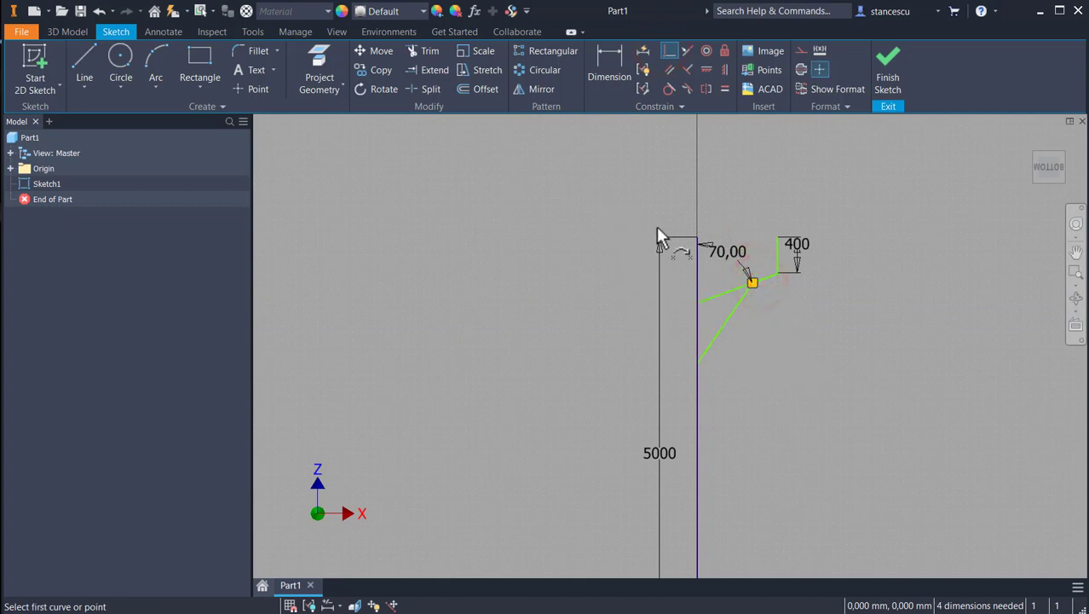
{"action": "left_click", "coordinate": [605, 57]}
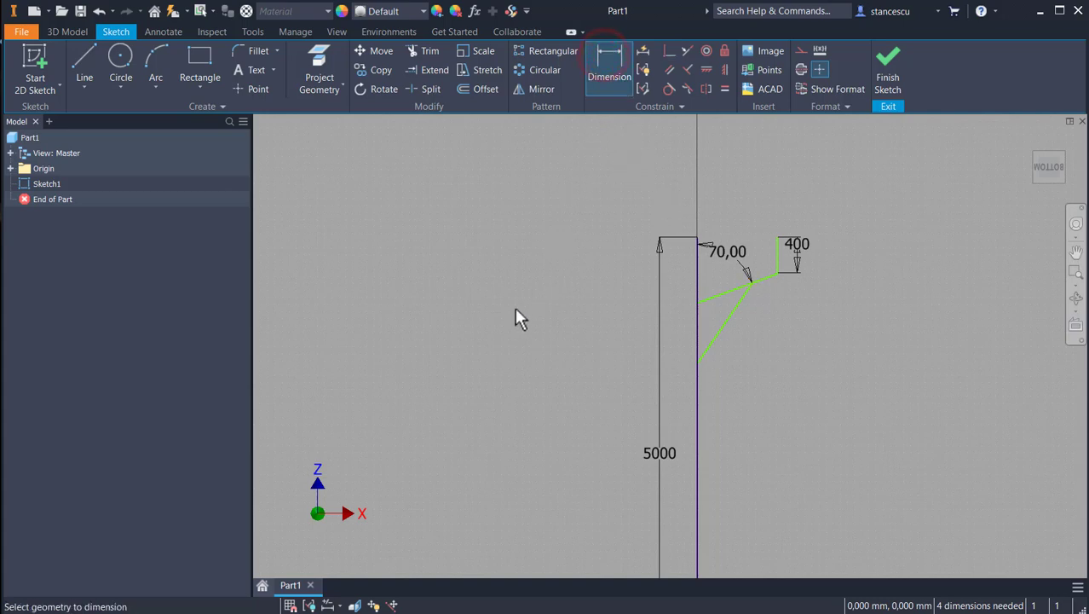
Dimension the arm offset on the pole to 500 and the brace spacing to 450
{"action": "left_click", "coordinate": [697, 304]}
{"action": "left_click", "coordinate": [697, 238]}
{"action": "left_click", "coordinate": [682, 281]}
{"action": "type", "text": "500"}
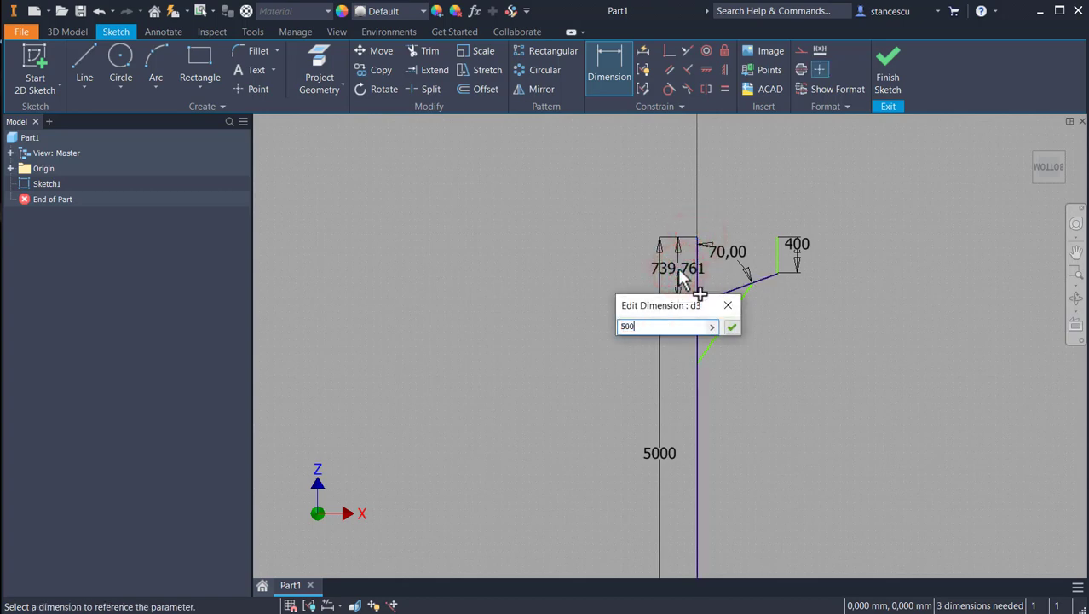
{"action": "key", "text": "Return"}
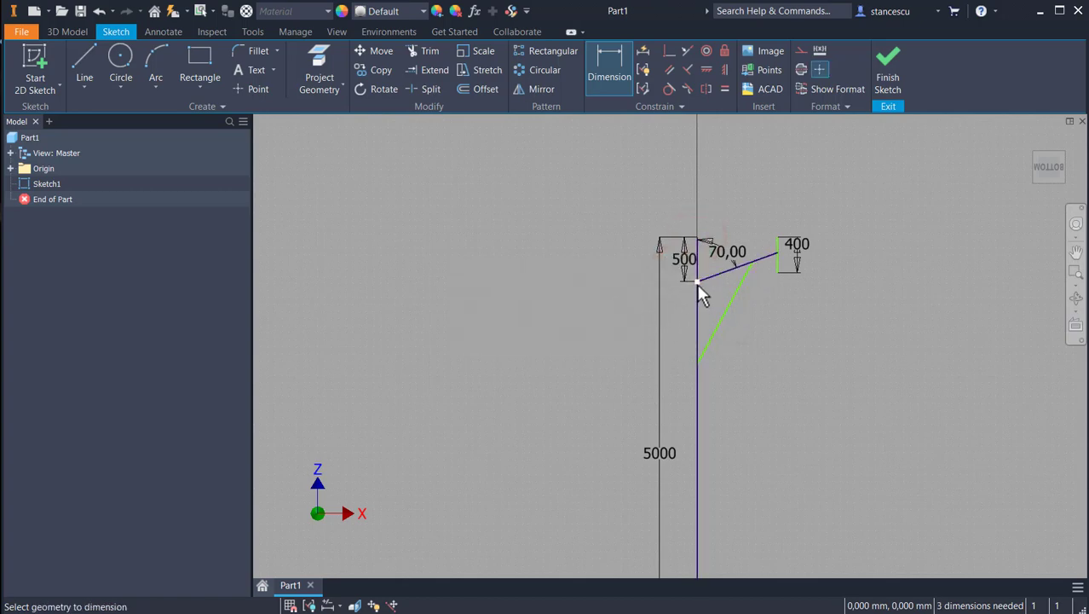
{"action": "left_click", "coordinate": [697, 362]}
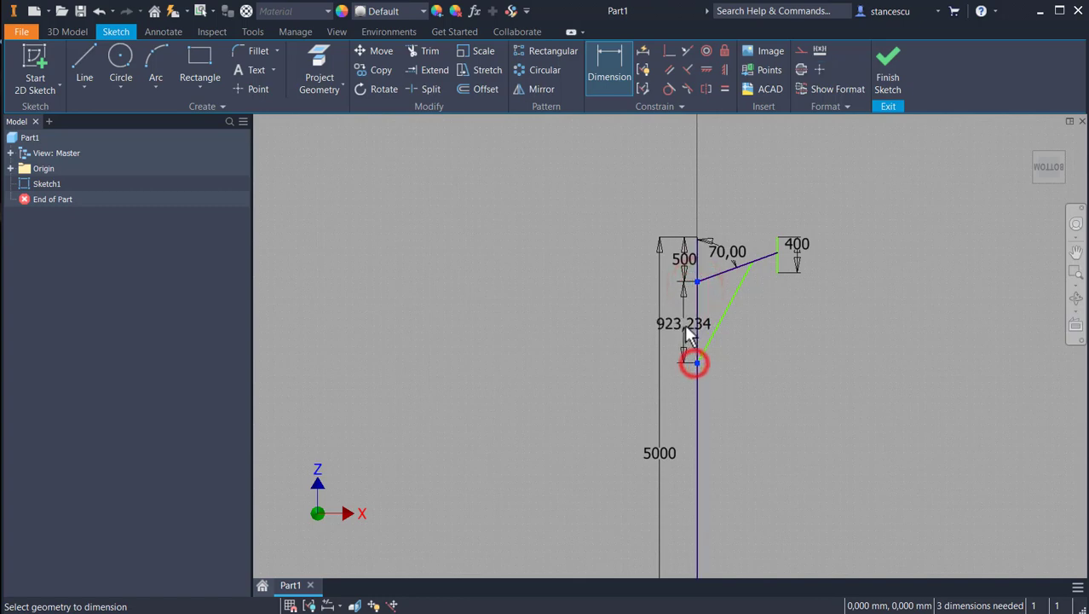
{"action": "left_click", "coordinate": [685, 324]}
{"action": "type", "text": "45"}
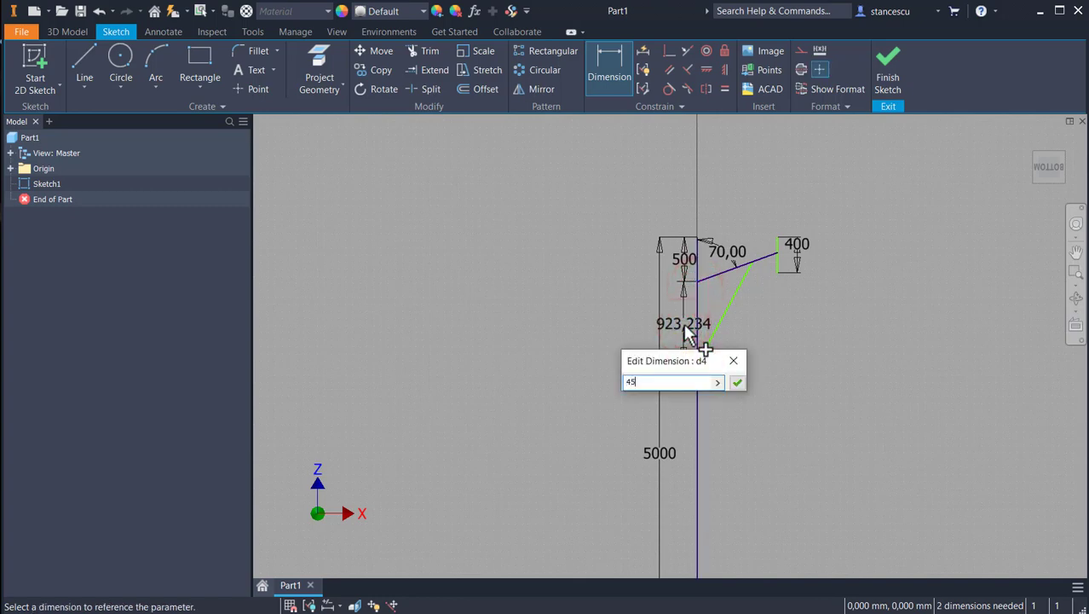
{"action": "type", "text": "0"}
{"action": "key", "text": "Return"}
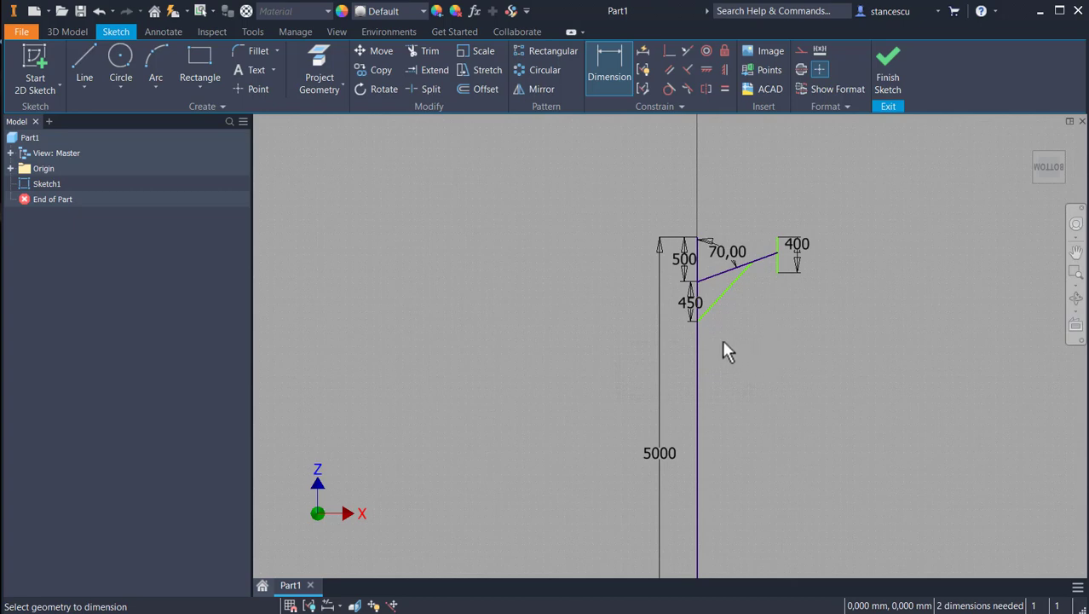
Set the diagonal brace length to 800 and the arm's horizontal reach to 700
{"action": "left_click", "coordinate": [718, 296]}
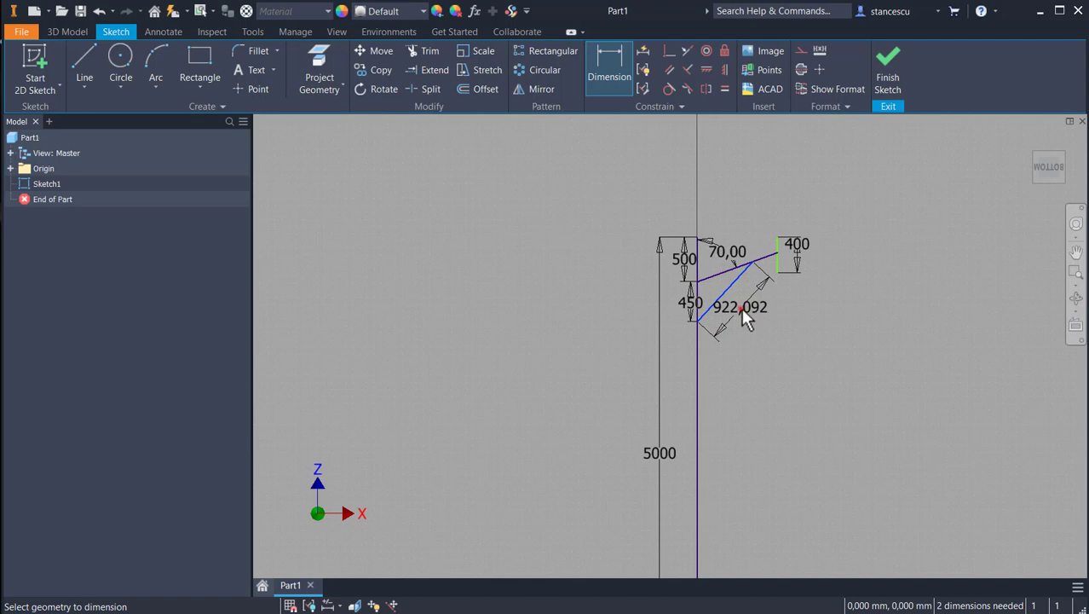
{"action": "left_click", "coordinate": [741, 308]}
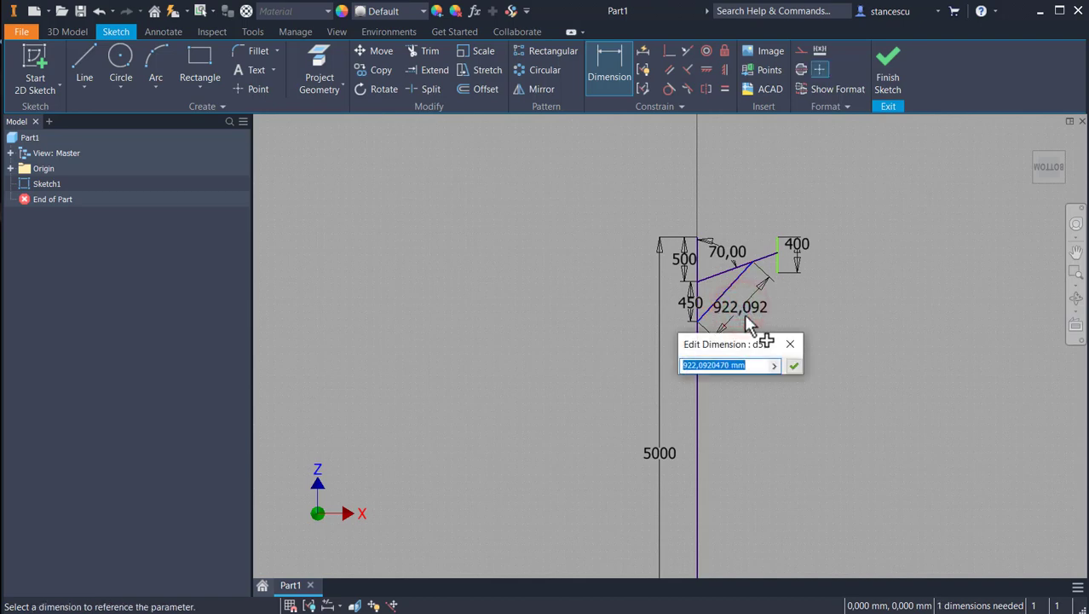
{"action": "type", "text": "800"}
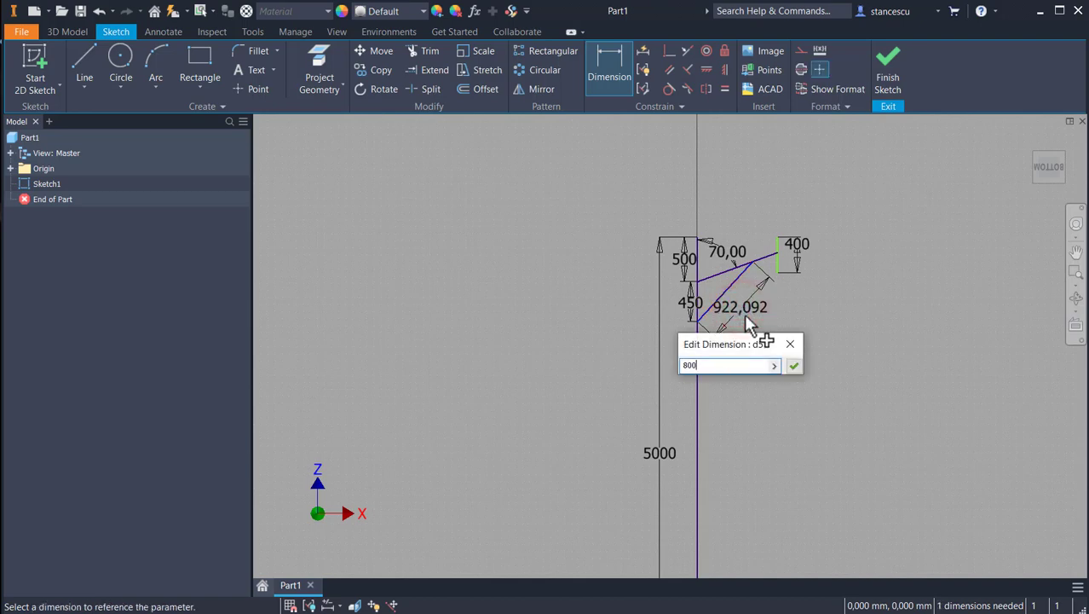
{"action": "key", "text": "Return"}
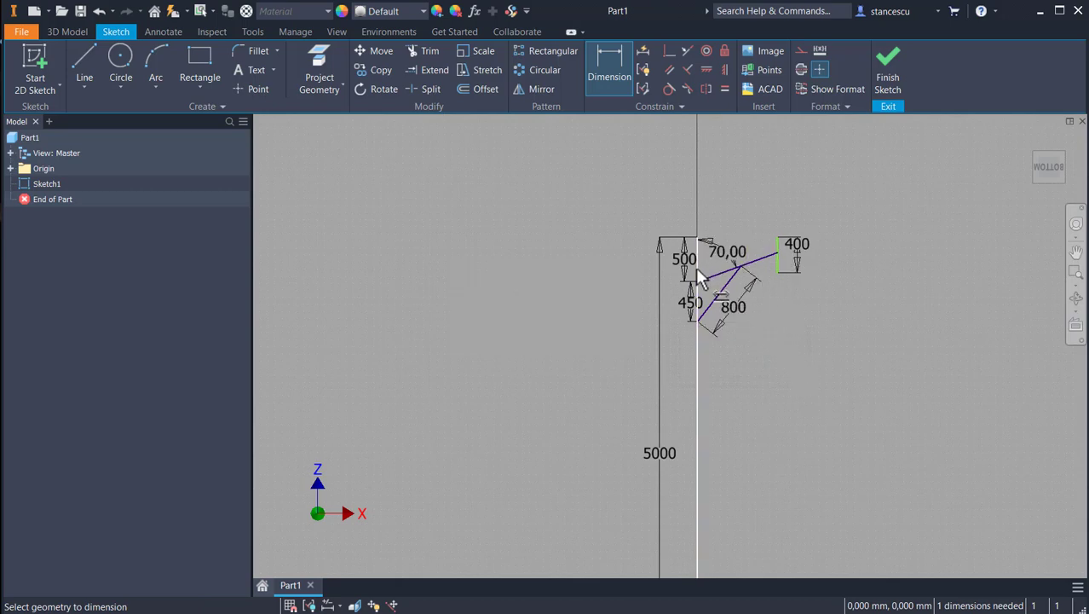
{"action": "left_click", "coordinate": [711, 273]}
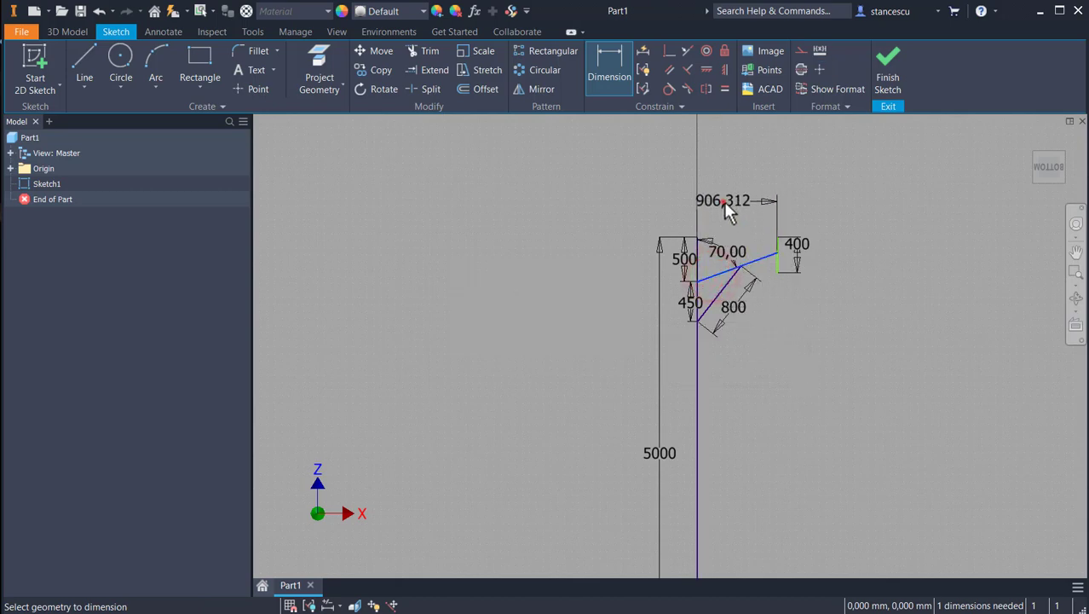
{"action": "left_click", "coordinate": [724, 201]}
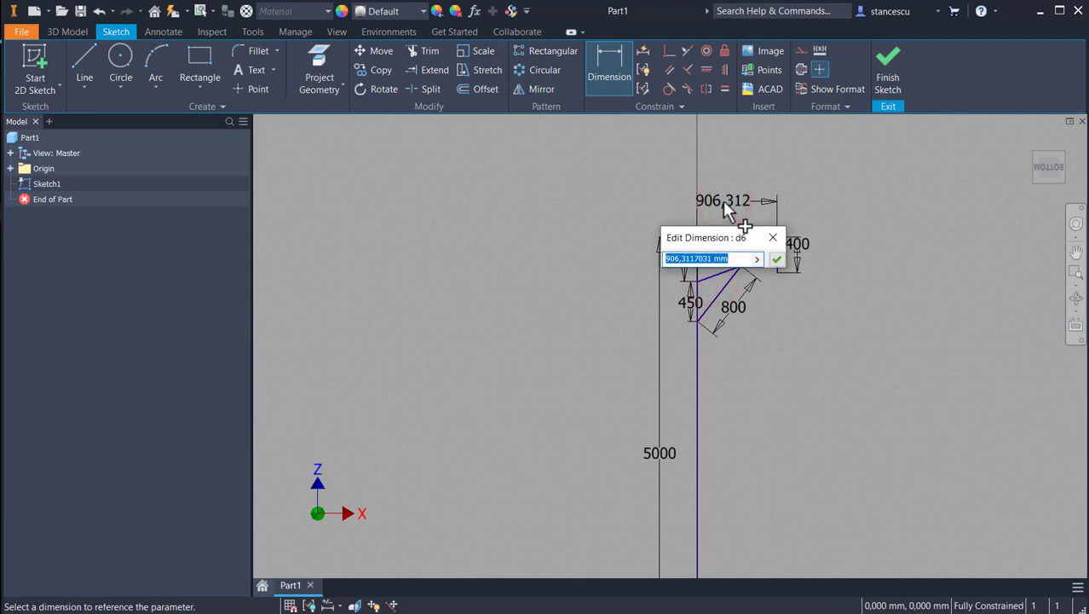
{"action": "type", "text": "700"}
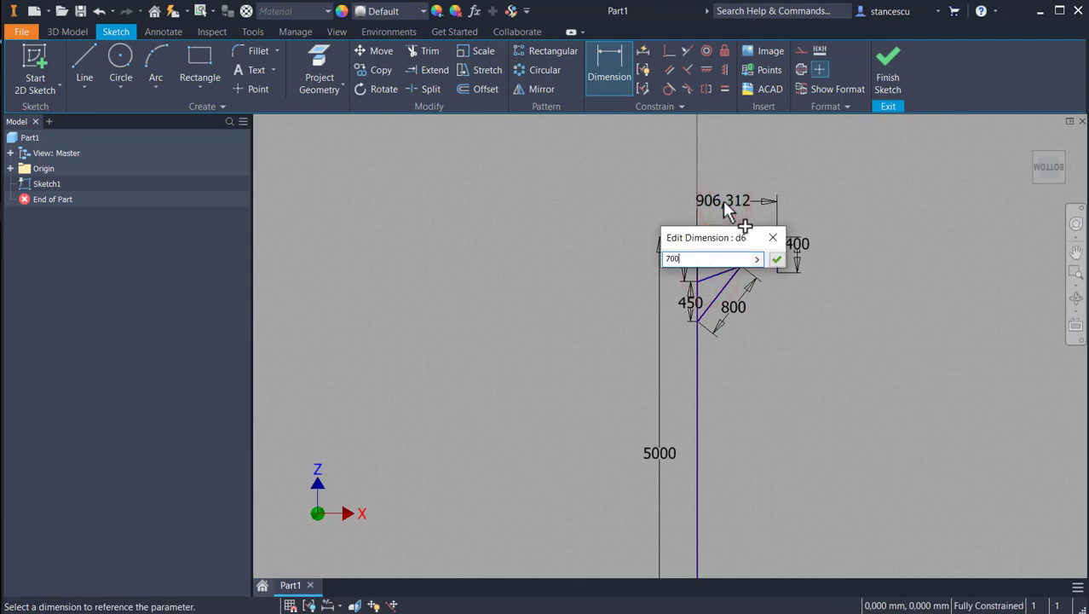
{"action": "key", "text": "Return"}
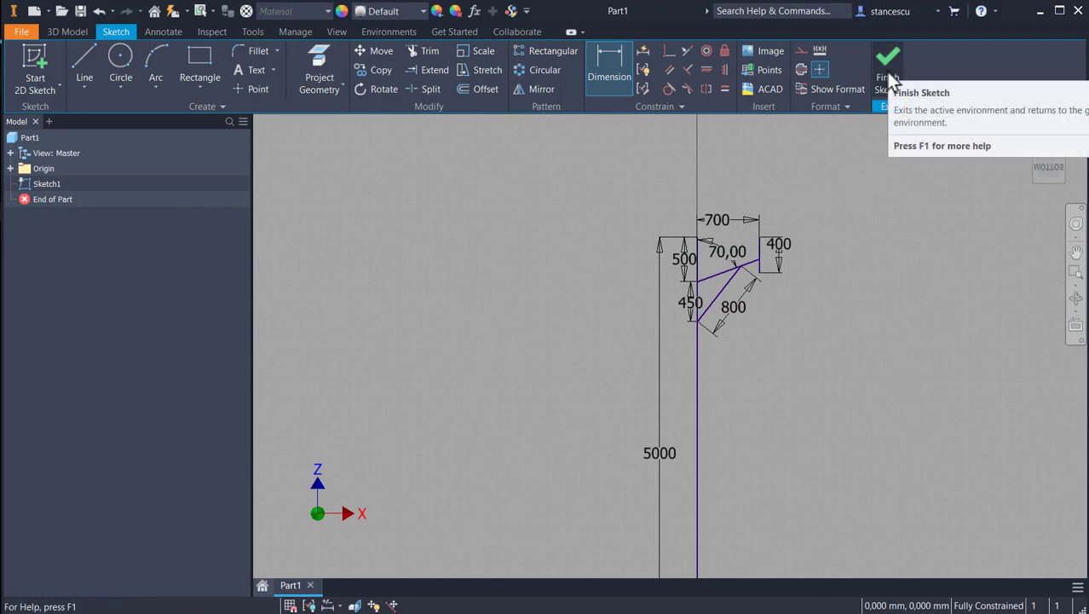
Finish Sketch1, return to the Home view, and turn off Sketch1's Dimension Visibility
{"action": "left_click", "coordinate": [889, 75]}
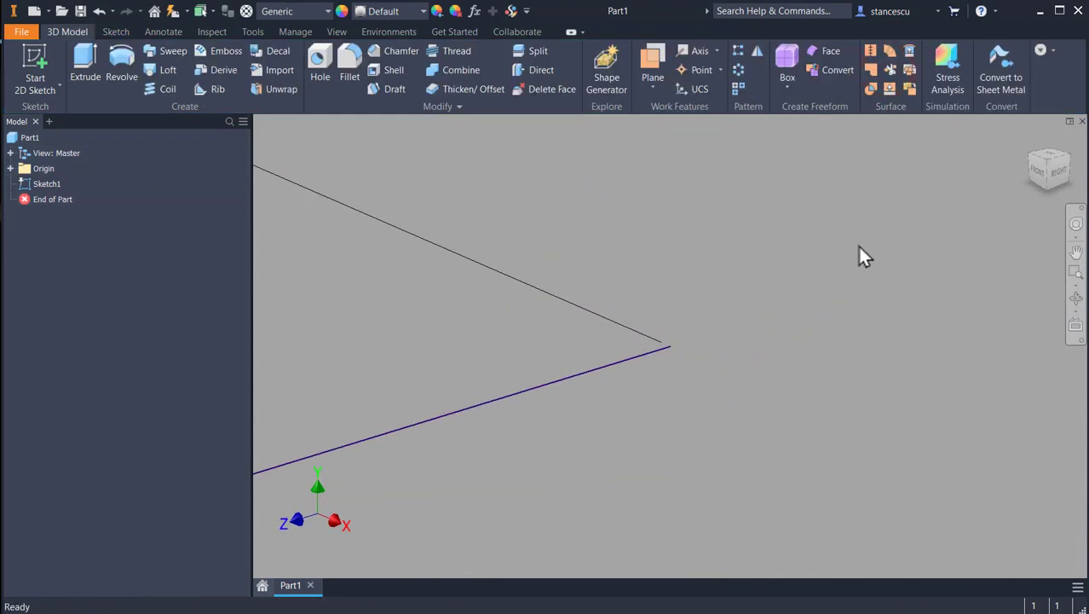
{"action": "key", "text": "F6"}
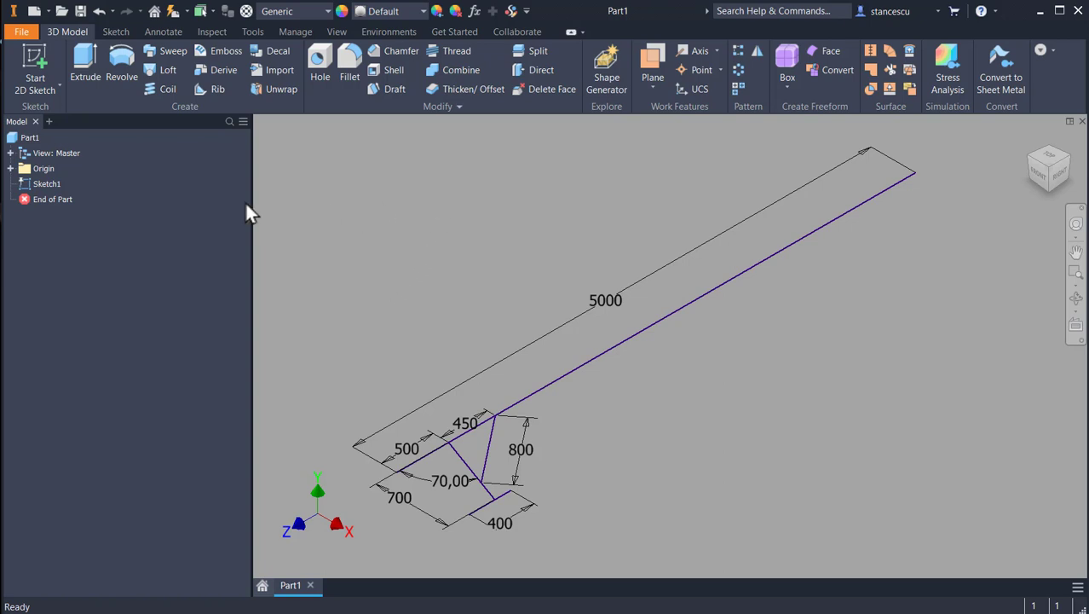
{"action": "right_click", "coordinate": [41, 185]}
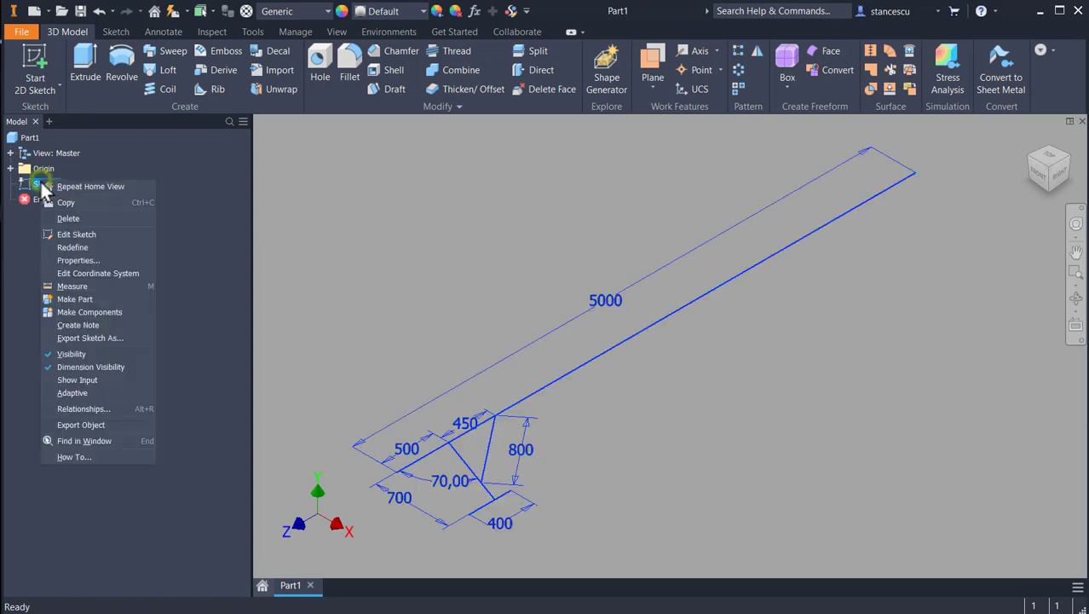
{"action": "left_click", "coordinate": [77, 368]}
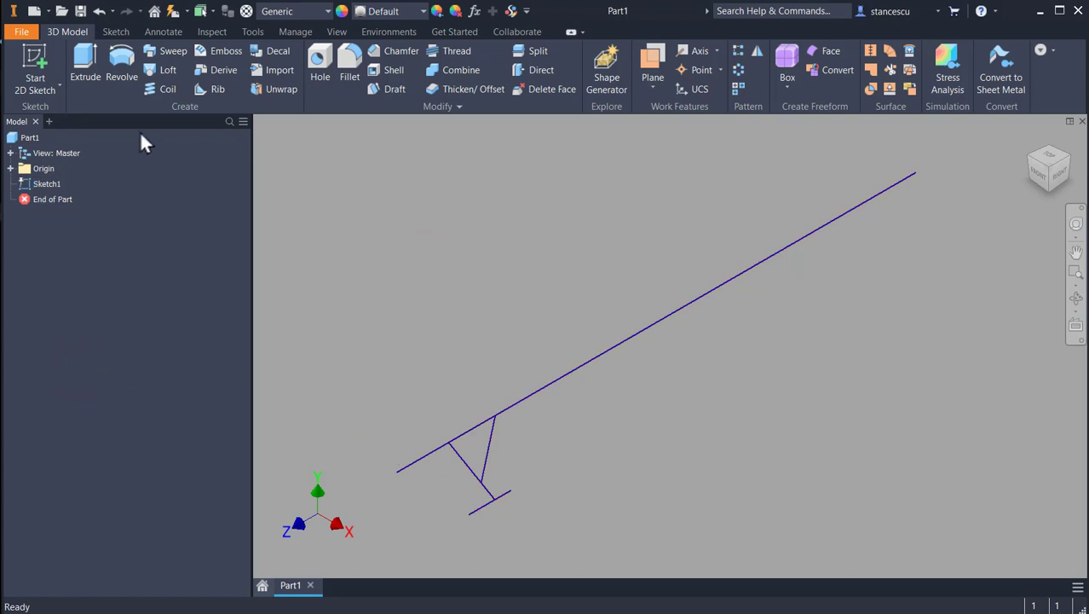
Save the part as STREET LANTERN.ipt in the Tutorial Inventor folder
{"action": "left_click", "coordinate": [80, 12]}
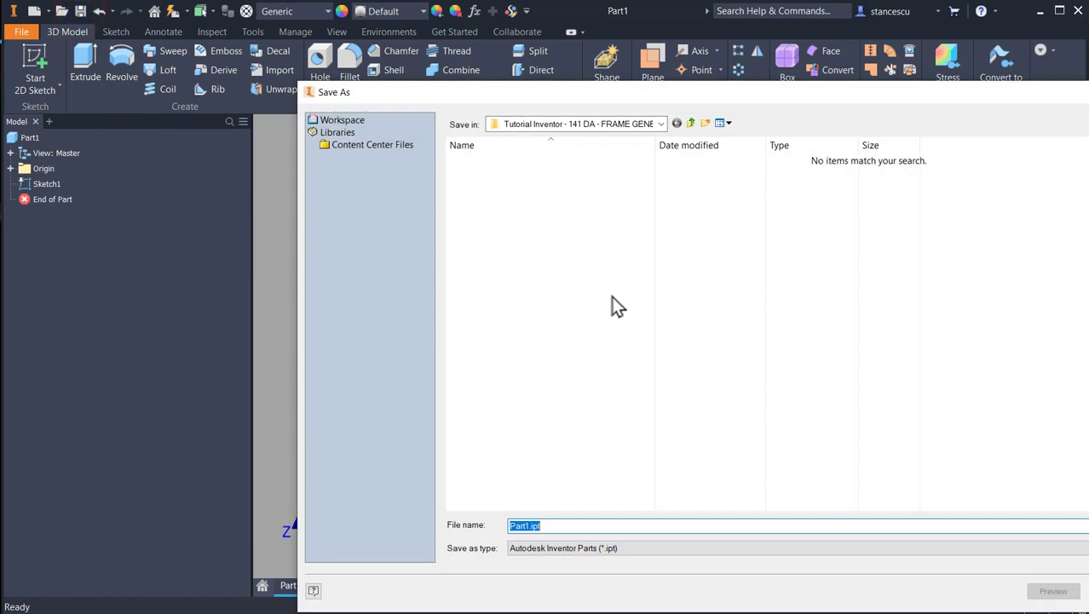
{"action": "type", "text": "STR"}
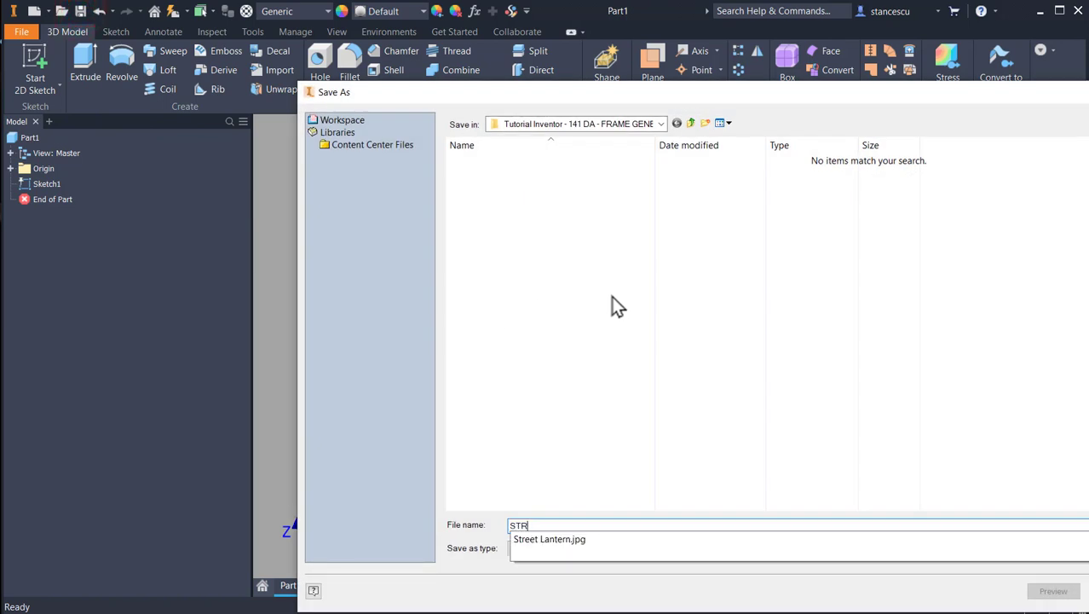
{"action": "type", "text": "EET LANTERN"}
{"action": "key", "text": "Return"}
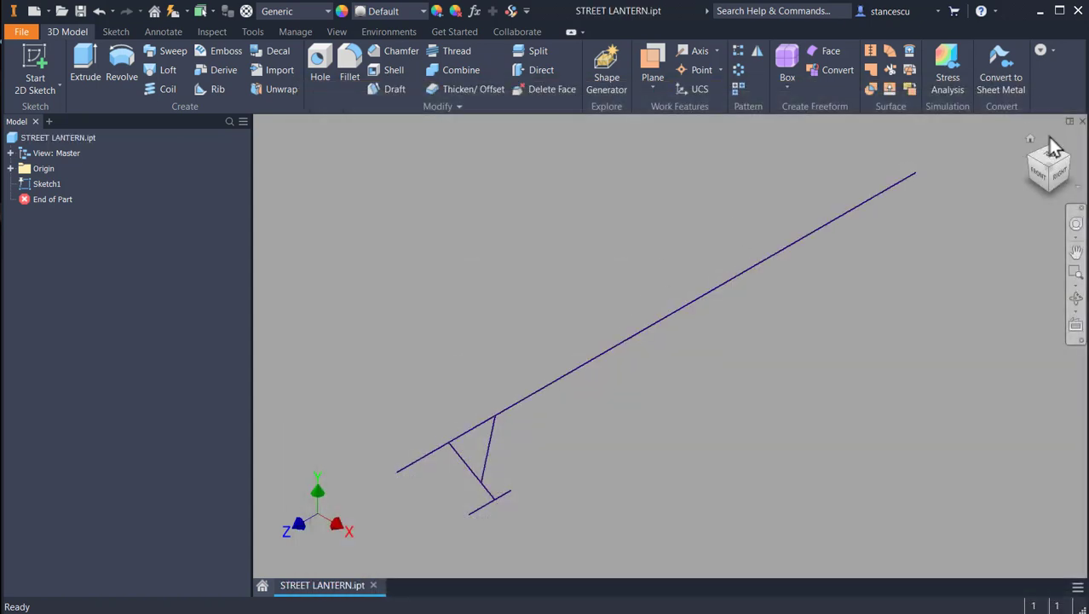
Close the lantern part and create a new Standard (mm).iam assembly
{"action": "left_click", "coordinate": [1082, 123]}
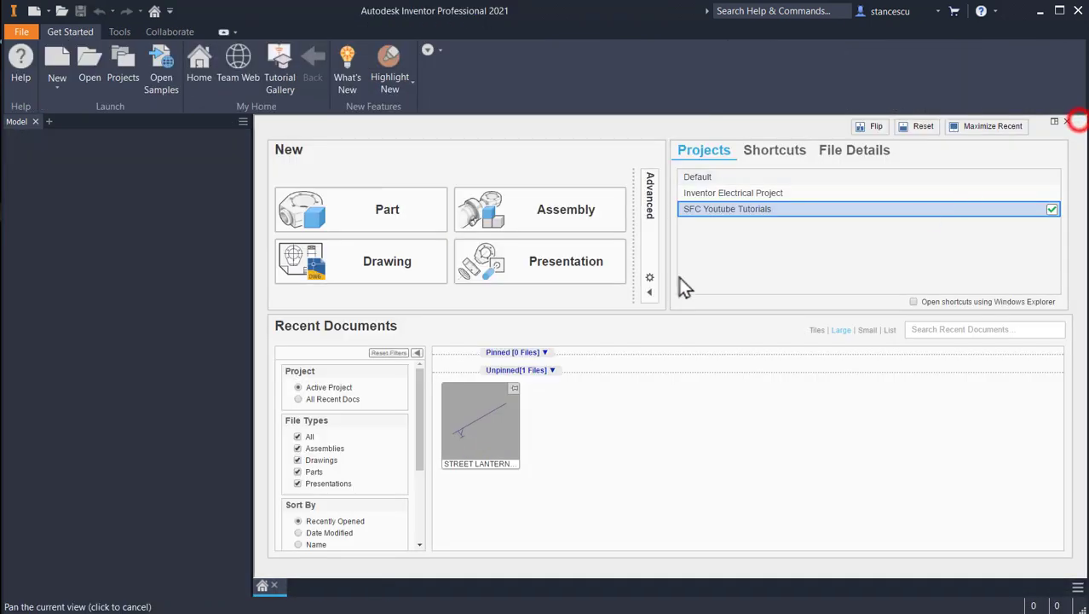
{"action": "left_click", "coordinate": [34, 11]}
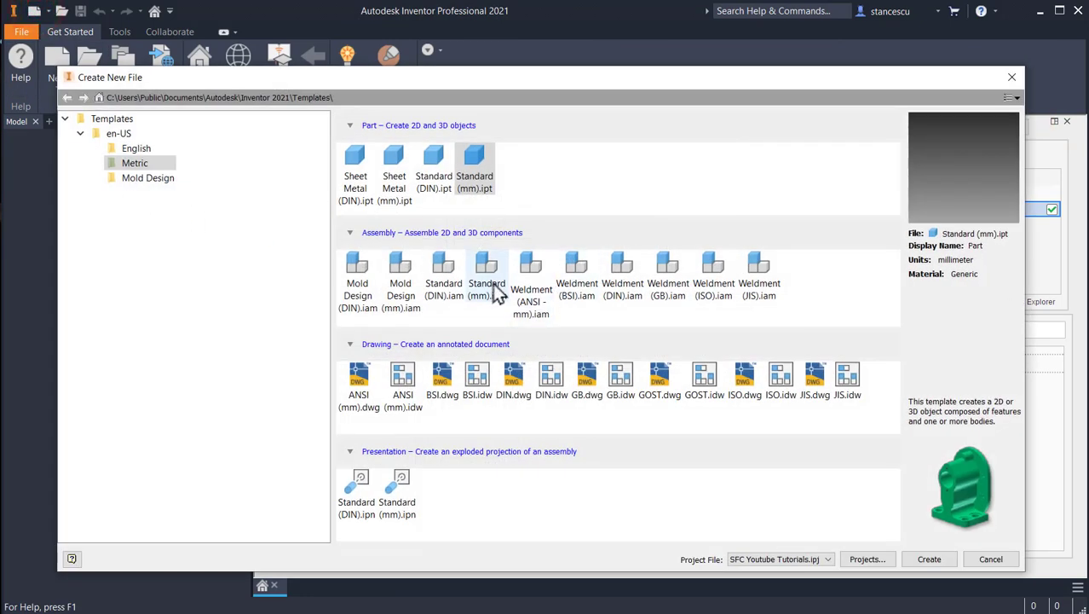
{"action": "double_click", "coordinate": [485, 271]}
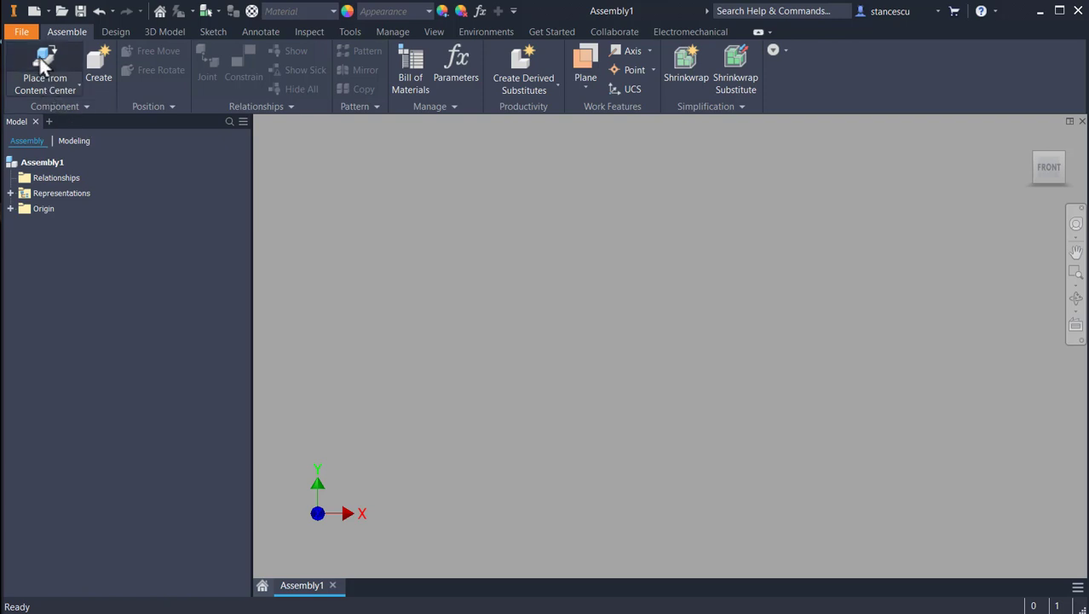
Place one instance of STREET LANTERN.ipt grounded at the assembly origin
{"action": "left_click", "coordinate": [80, 83]}
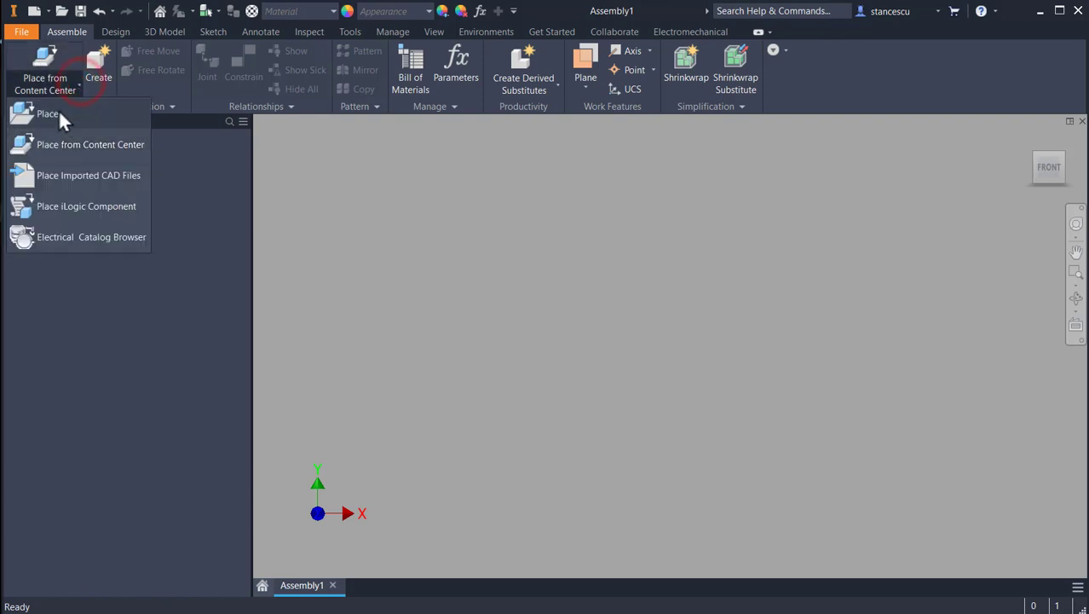
{"action": "left_click", "coordinate": [56, 108]}
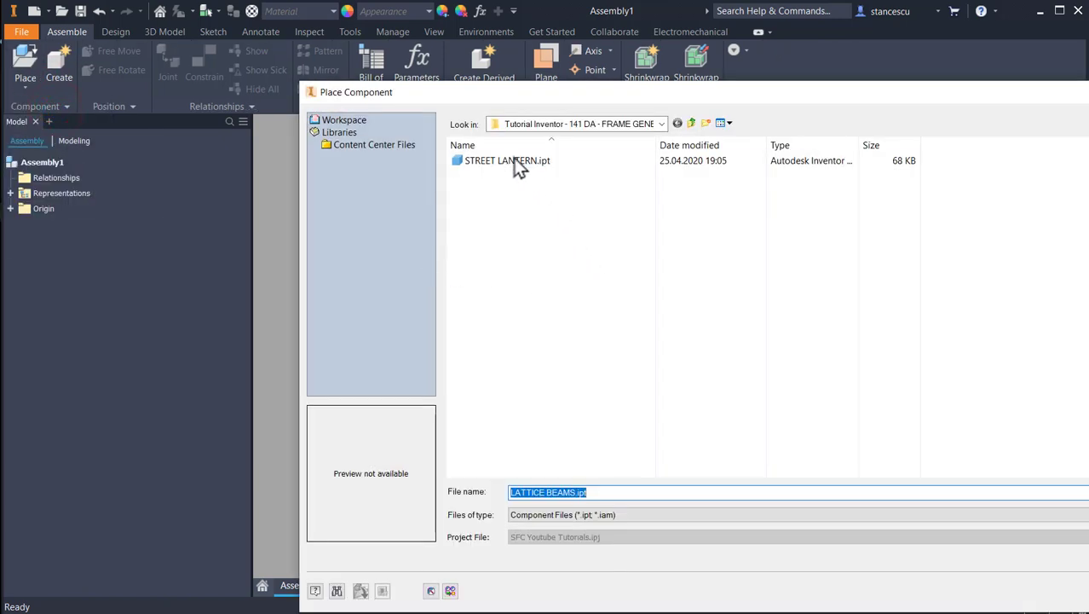
{"action": "left_click", "coordinate": [497, 163]}
{"action": "double_click", "coordinate": [497, 164]}
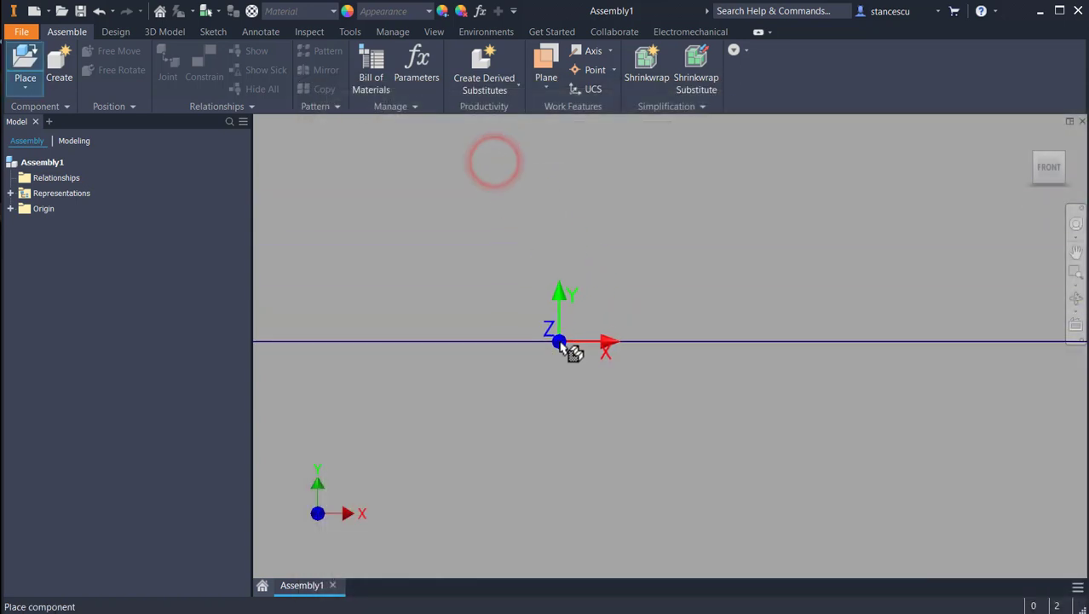
{"action": "right_click", "coordinate": [558, 342]}
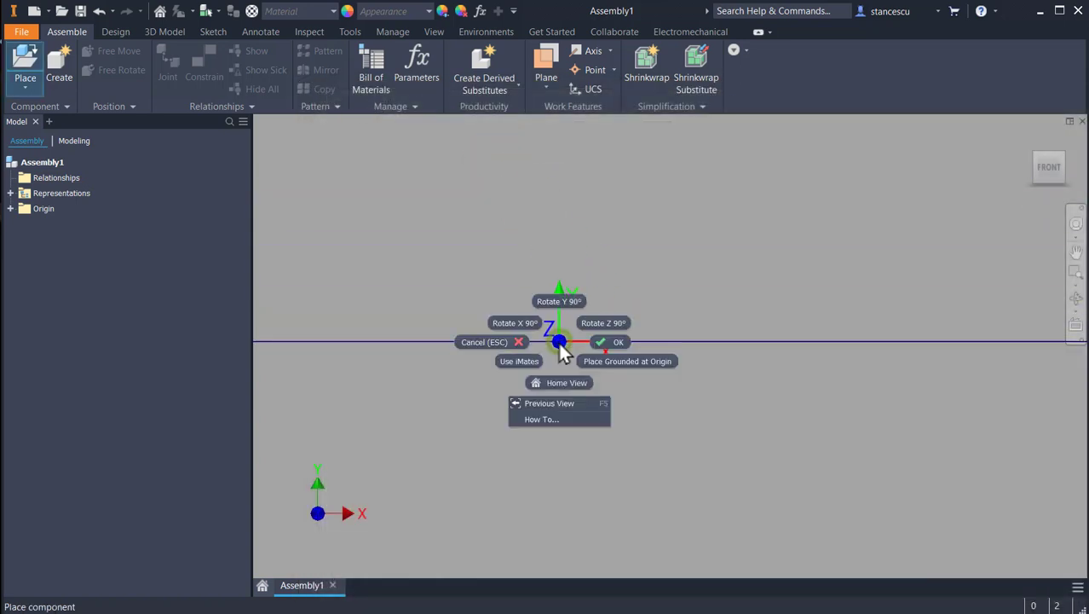
{"action": "left_click", "coordinate": [611, 366]}
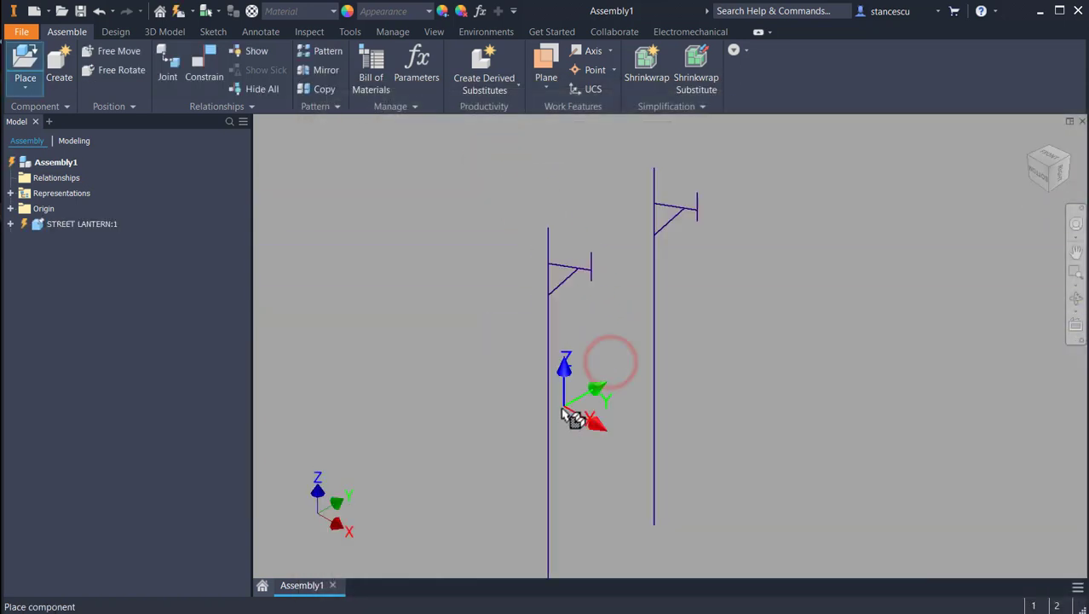
{"action": "key", "text": "Escape"}
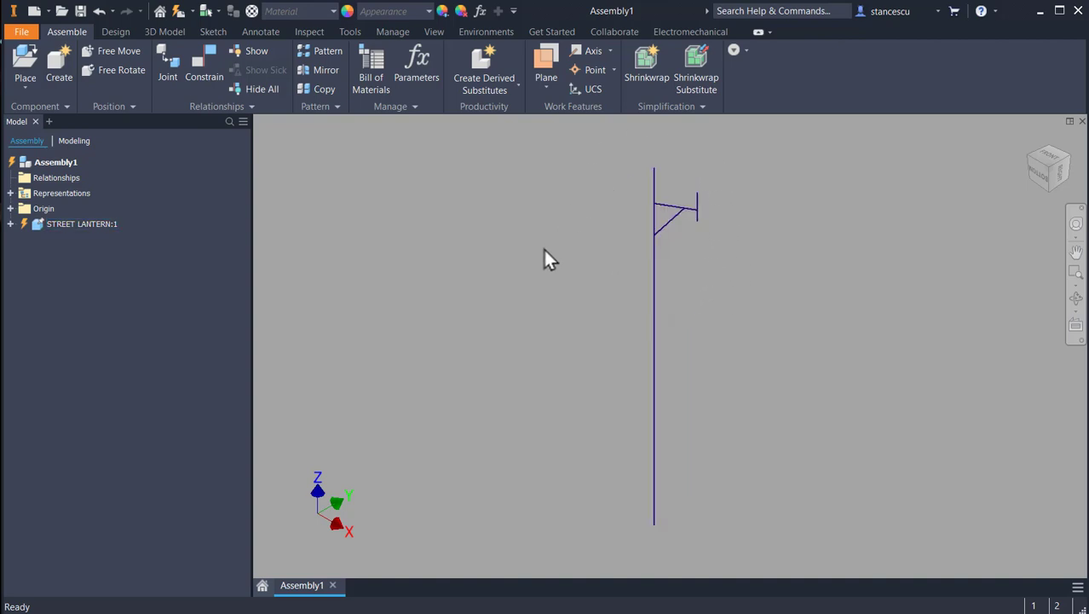
Show the lantern from the ViewCube's Front face and switch to the Design ribbon tab
{"action": "left_click", "coordinate": [1042, 172]}
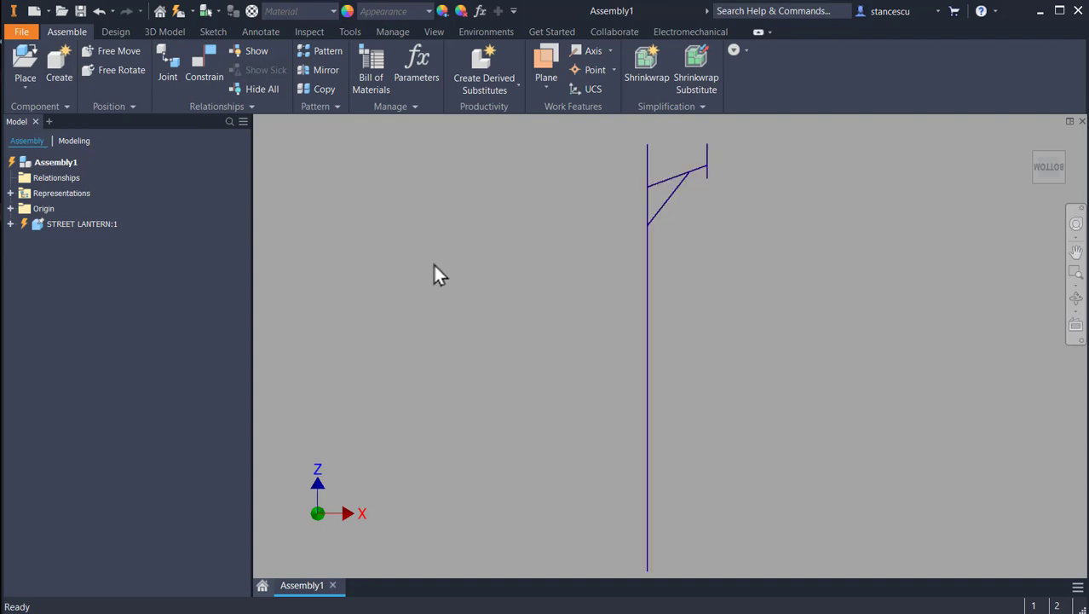
{"action": "left_click", "coordinate": [117, 32]}
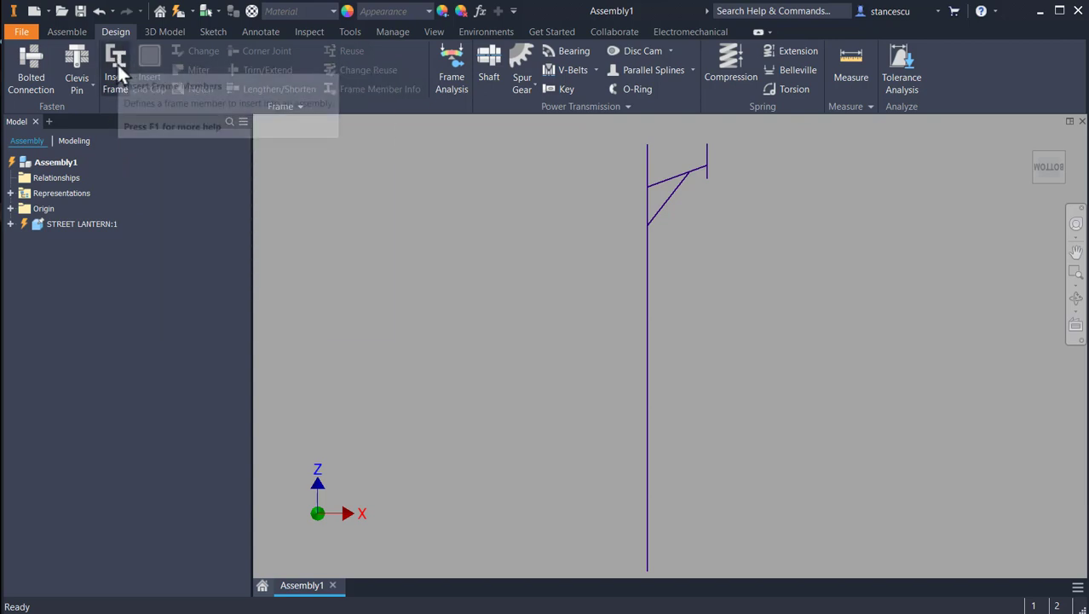
Start Insert Frame and save the assembly as STREET LANTERN.iam when prompted
{"action": "left_click", "coordinate": [117, 64]}
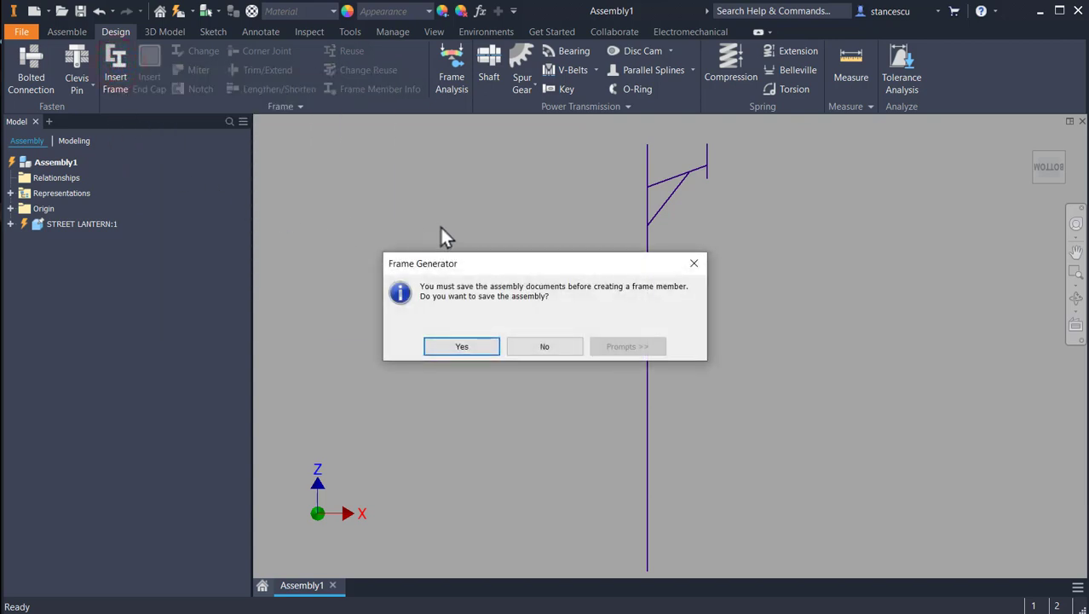
{"action": "left_click", "coordinate": [460, 348]}
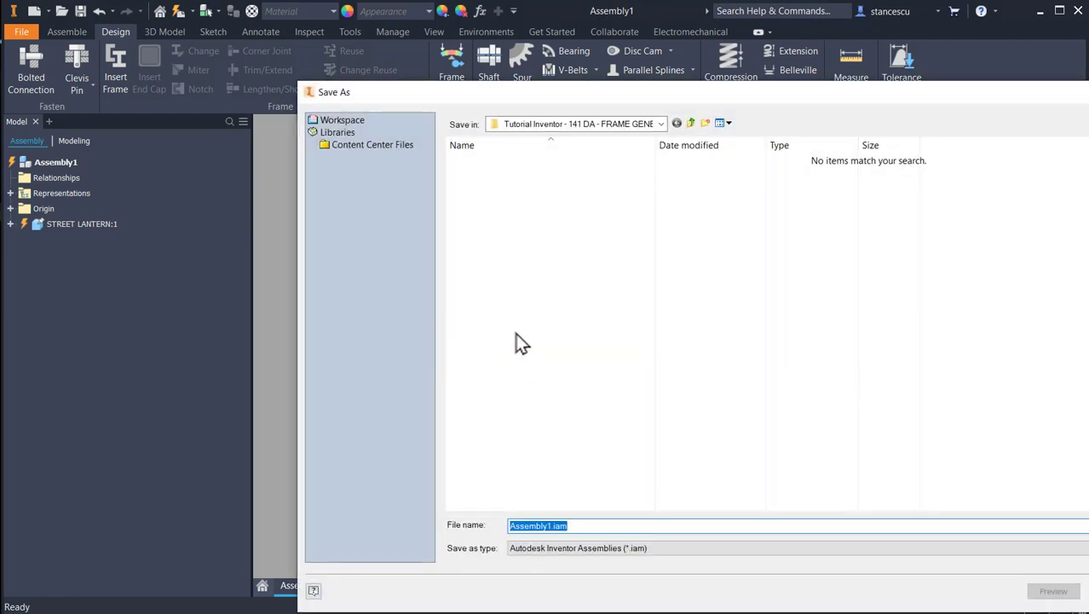
{"action": "type", "text": "S"}
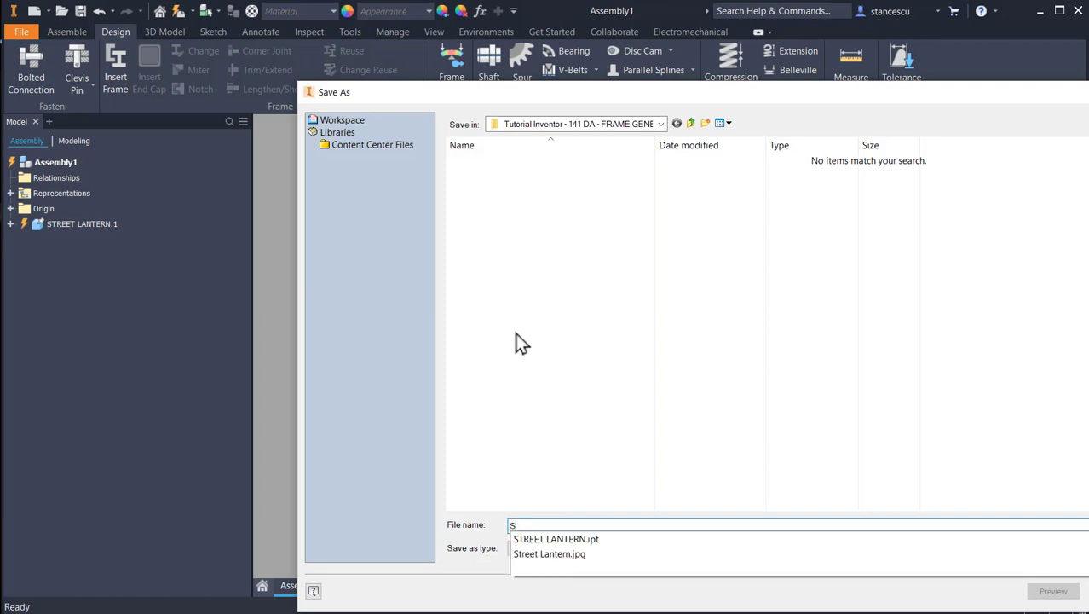
{"action": "left_click", "coordinate": [567, 539]}
{"action": "left_click", "coordinate": [611, 527]}
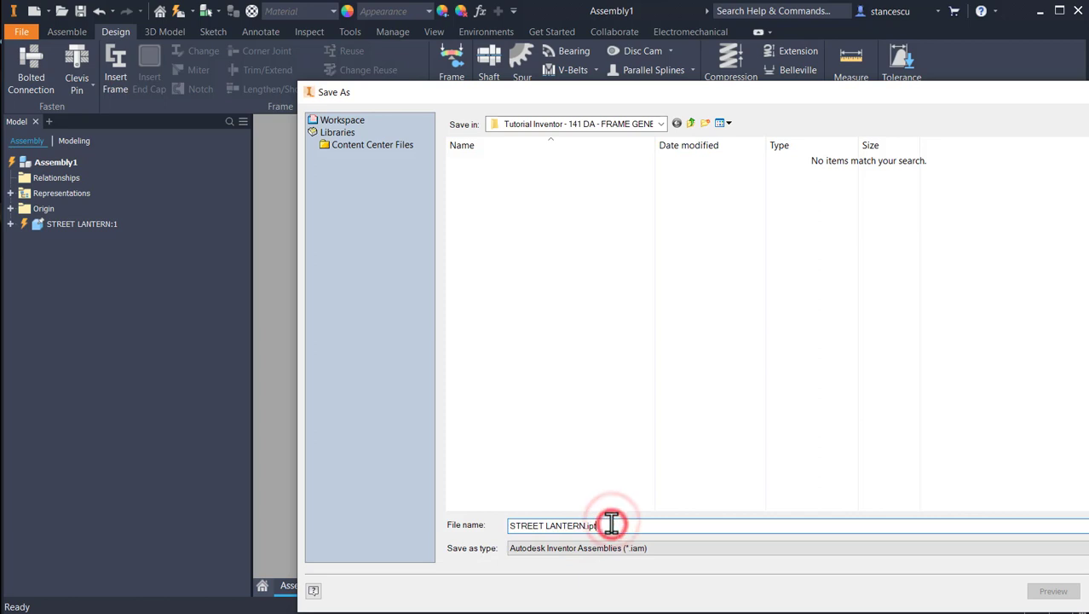
{"action": "key", "text": "BackSpace"}
{"action": "key", "text": "BackSpace"}
{"action": "key", "text": "BackSpace"}
{"action": "key", "text": "BackSpace"}
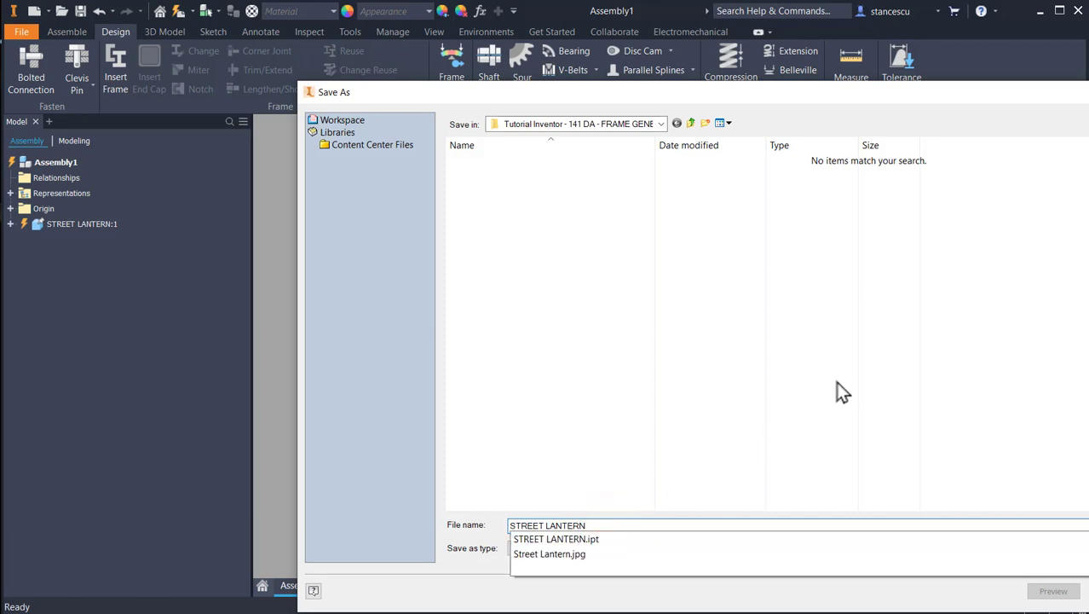
{"action": "key", "text": "Return"}
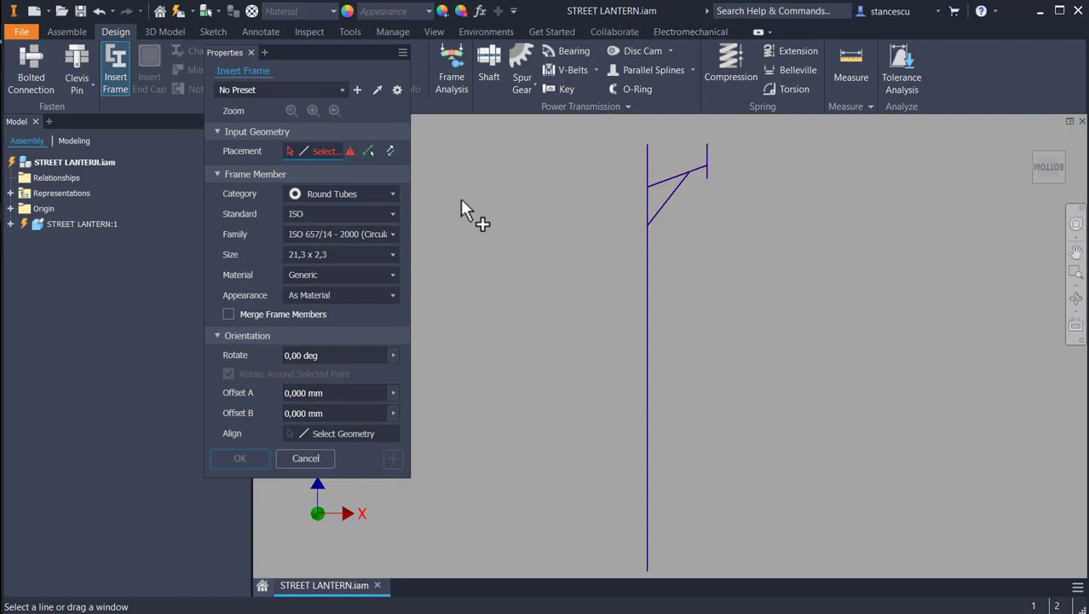
Choose category Round Tubes, family ISO 10799-2 and size 101.6x6.0 for the frame member
{"action": "left_click", "coordinate": [390, 196]}
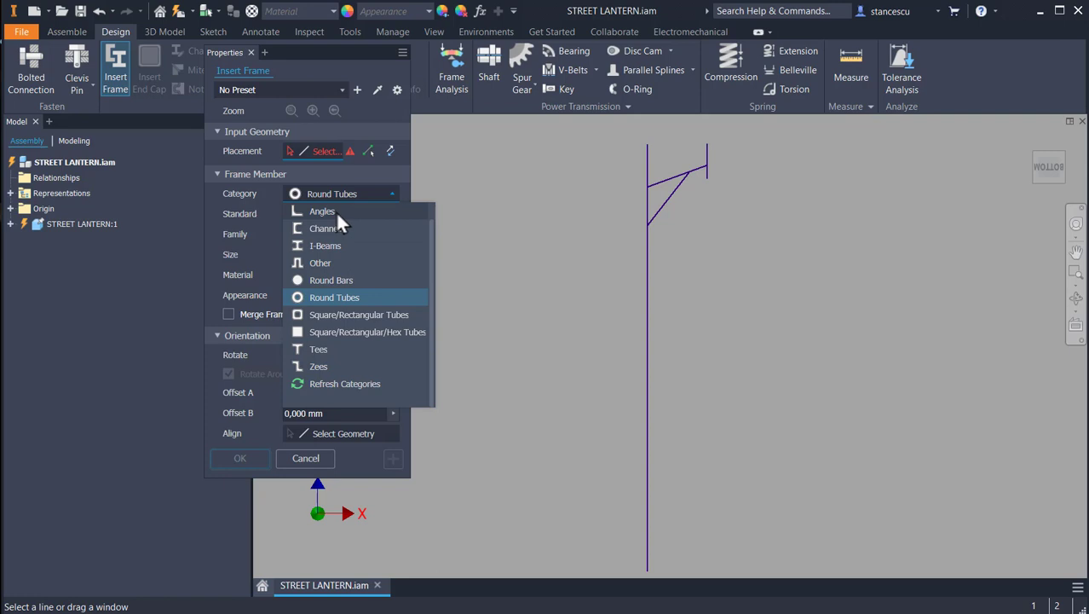
{"action": "left_click", "coordinate": [341, 297]}
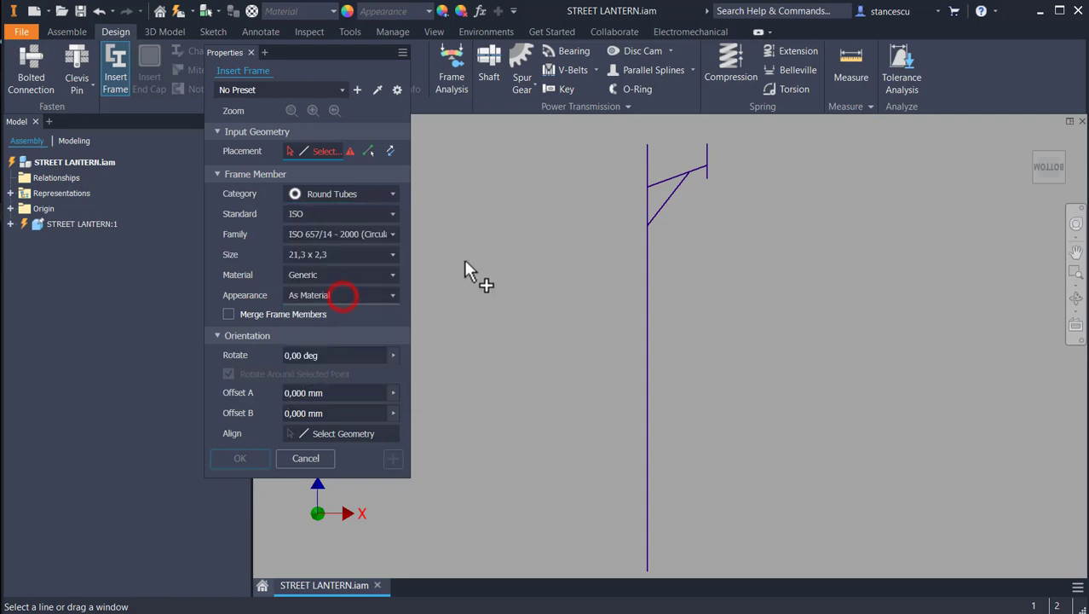
{"action": "left_click", "coordinate": [335, 235]}
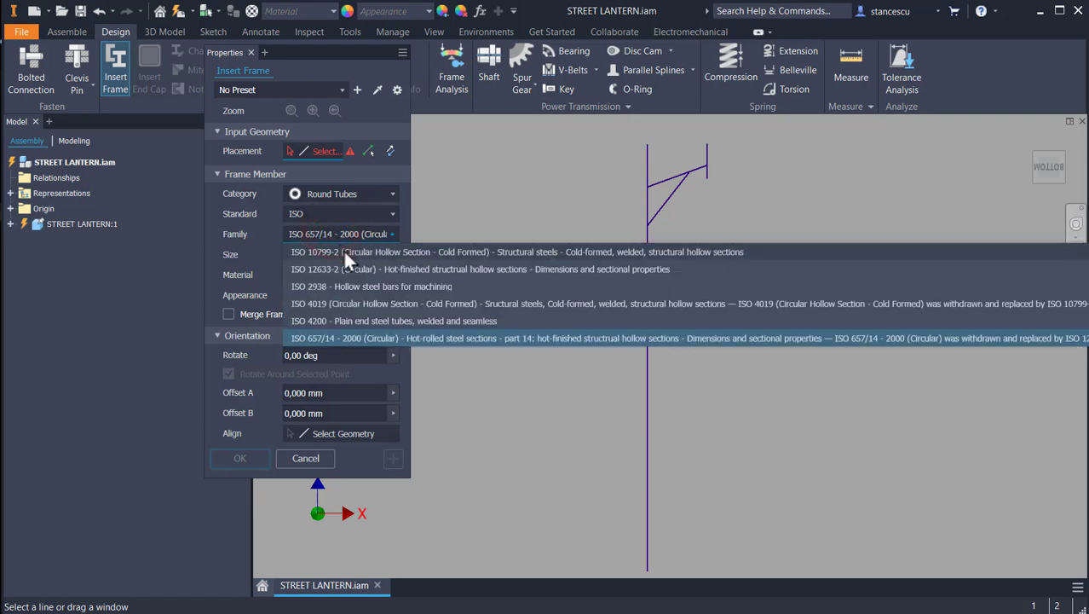
{"action": "left_click", "coordinate": [343, 251]}
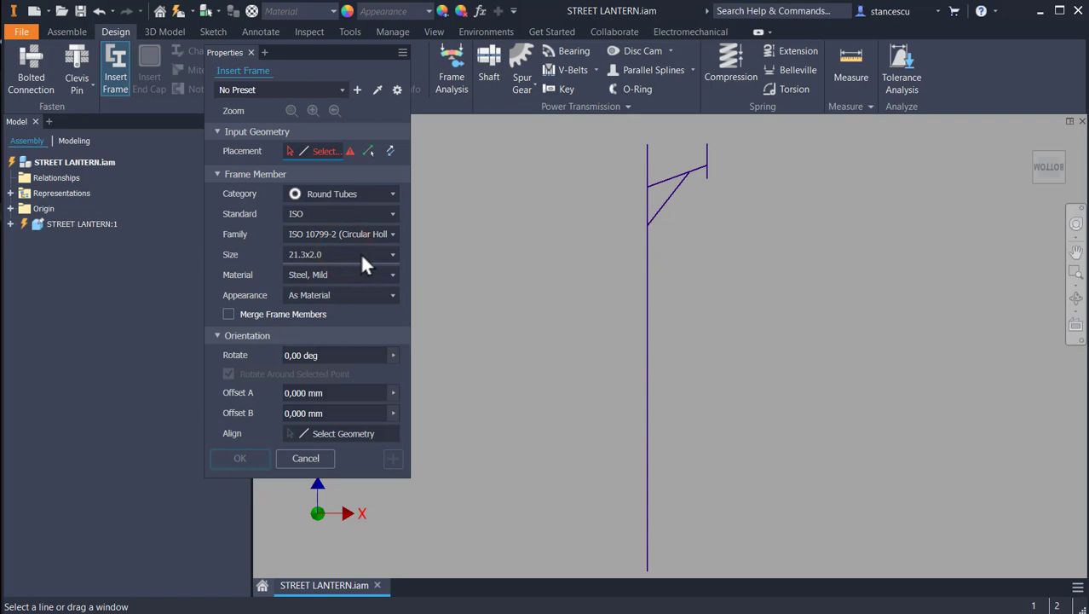
{"action": "left_click", "coordinate": [390, 255]}
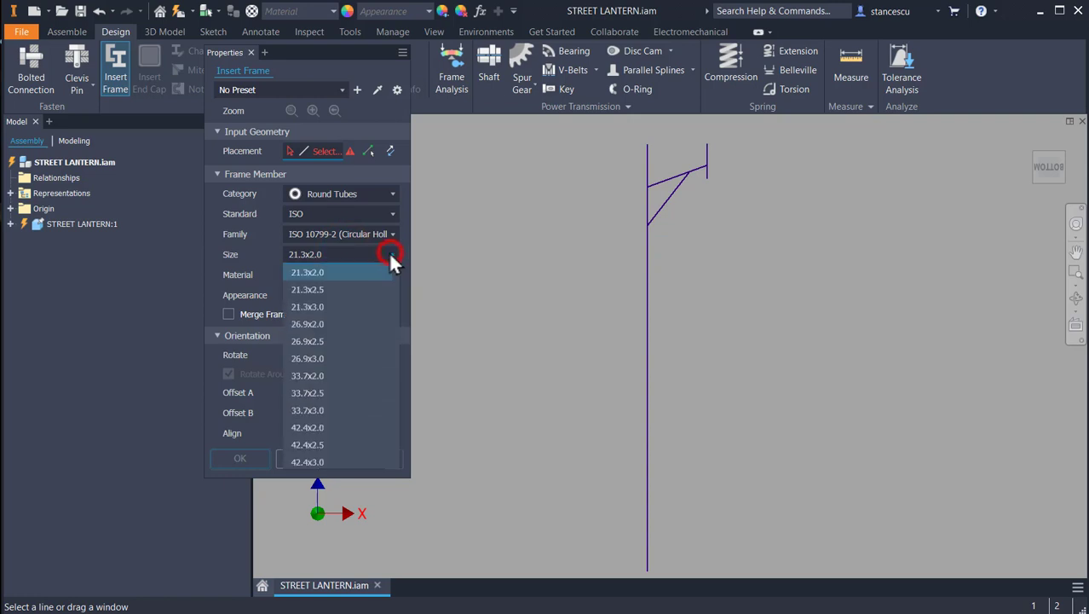
{"action": "scroll", "coordinate": [353, 320], "scroll_direction": "down", "scroll_amount": 3}
{"action": "scroll", "coordinate": [354, 321], "scroll_direction": "down", "scroll_amount": 7}
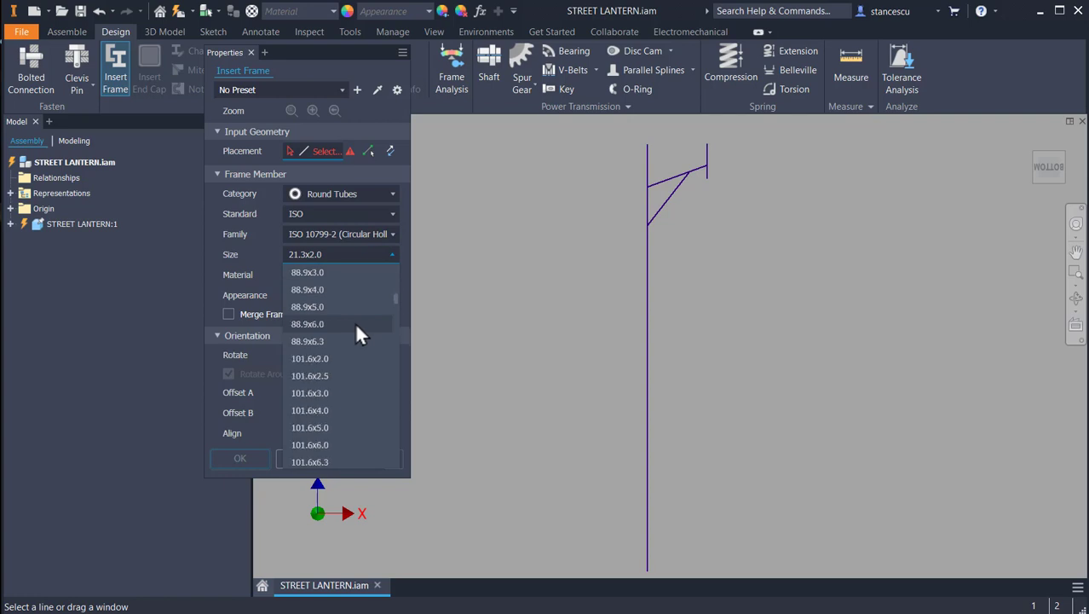
{"action": "scroll", "coordinate": [355, 329], "scroll_direction": "down", "scroll_amount": 2}
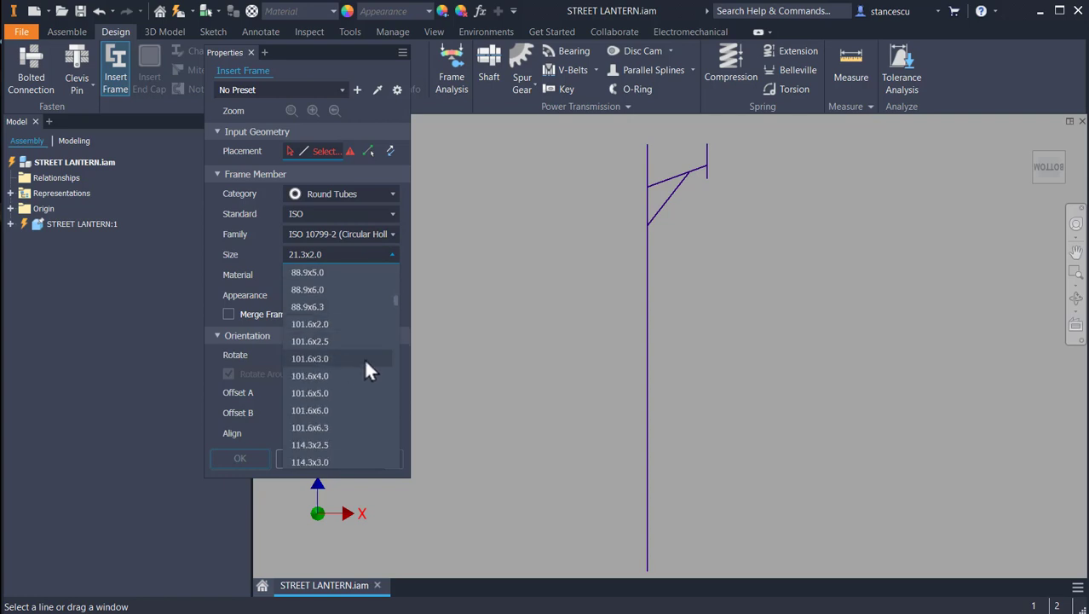
{"action": "left_click", "coordinate": [318, 412]}
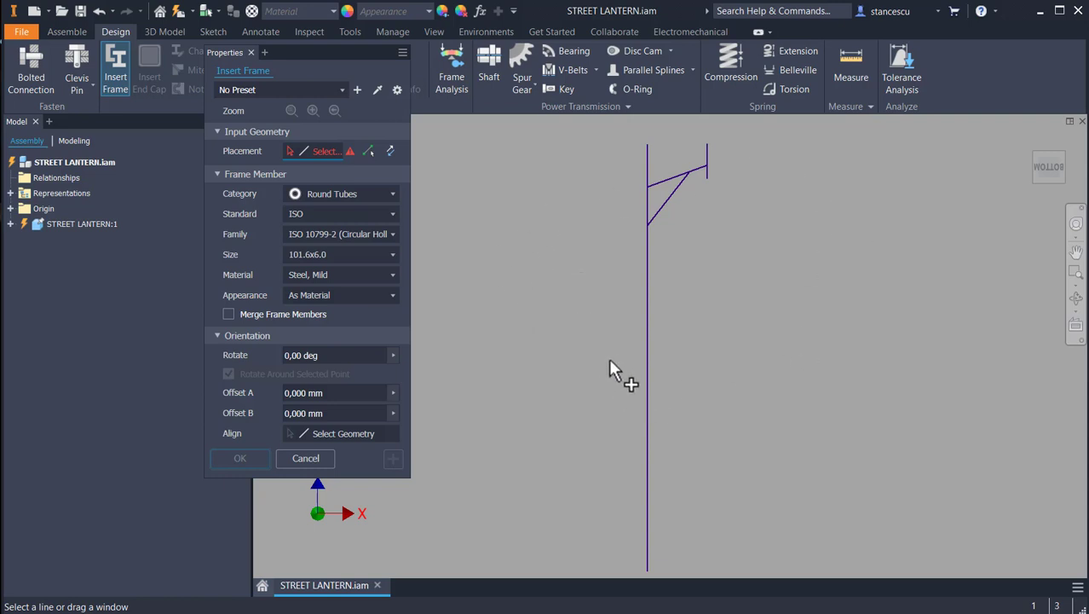
Build the 101.6x6.0 tube along the vertical pole line, accepting the default frame and member names
{"action": "left_click", "coordinate": [646, 411]}
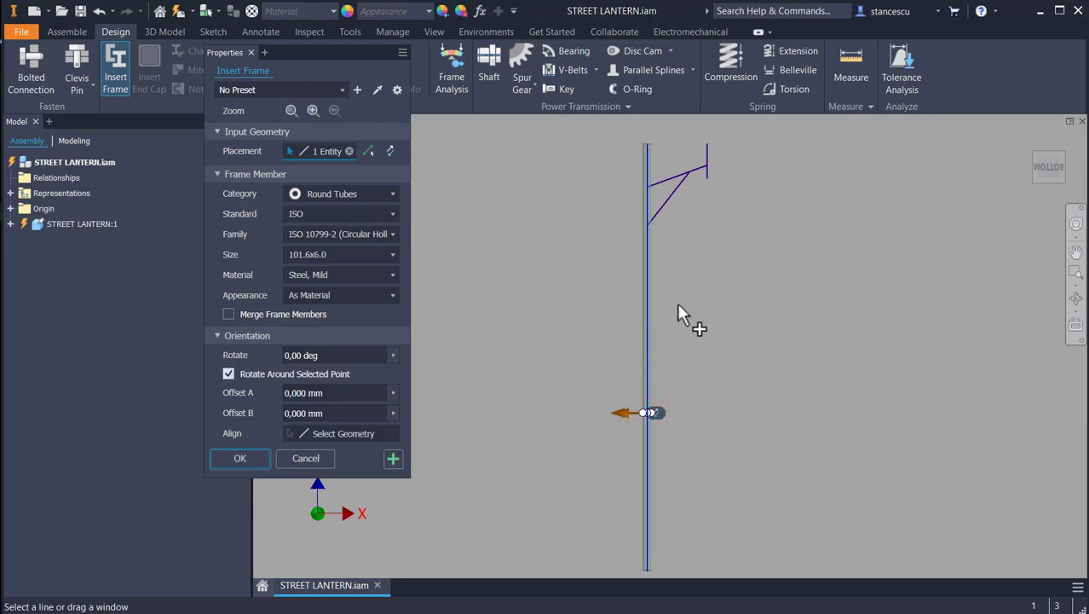
{"action": "middle_click_drag", "start_coordinate": [677, 301], "coordinate": [679, 339], "text": "shift"}
{"action": "scroll", "coordinate": [648, 213], "scroll_direction": "up", "scroll_amount": 5}
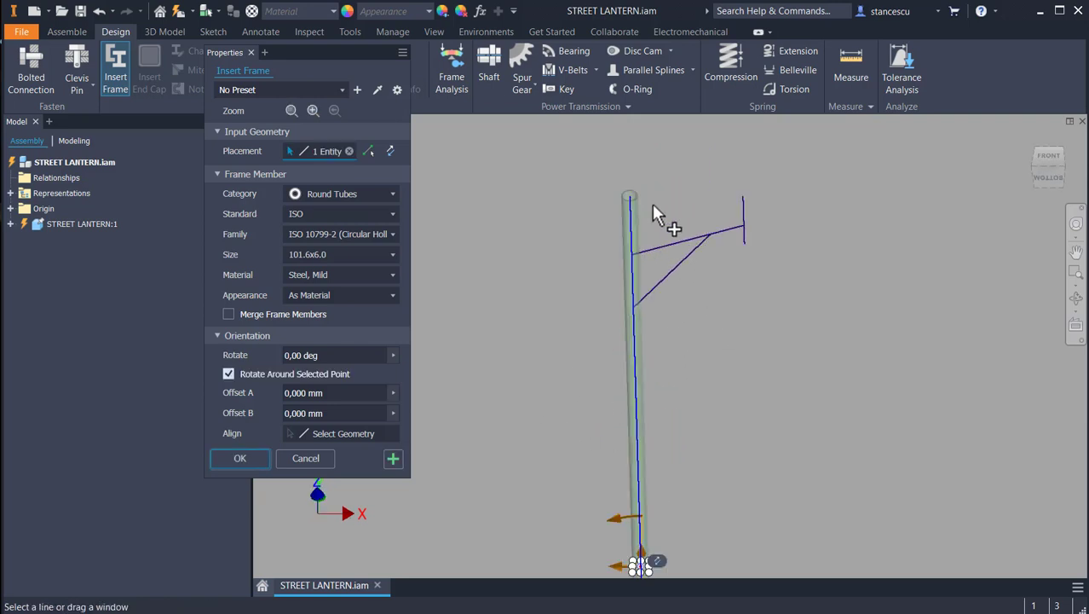
{"action": "middle_click_drag", "start_coordinate": [642, 226], "coordinate": [721, 330]}
{"action": "middle_click_drag", "start_coordinate": [672, 242], "coordinate": [702, 307]}
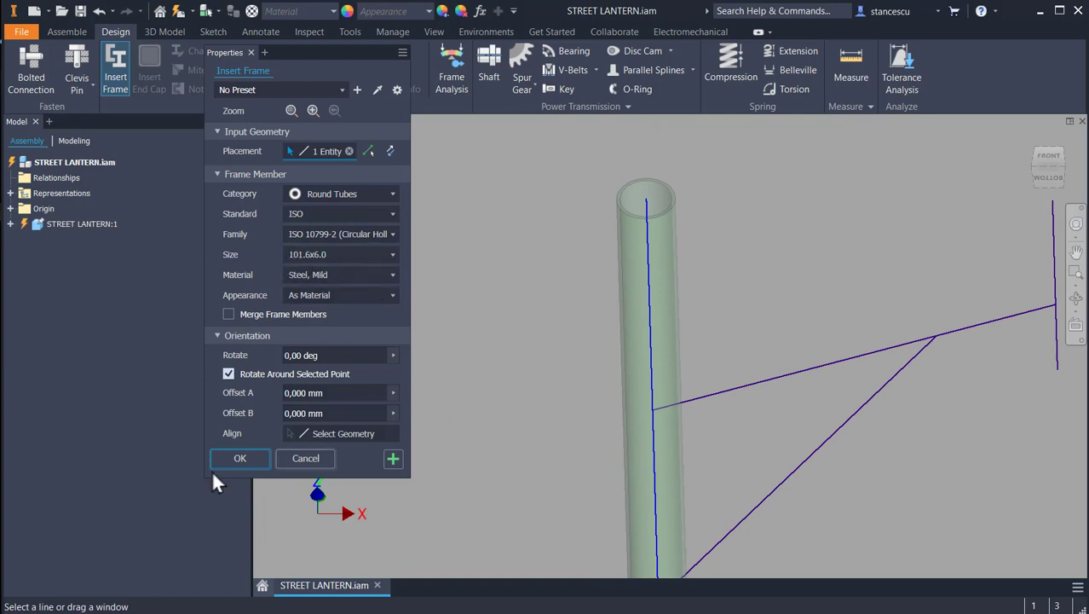
{"action": "left_click", "coordinate": [243, 458]}
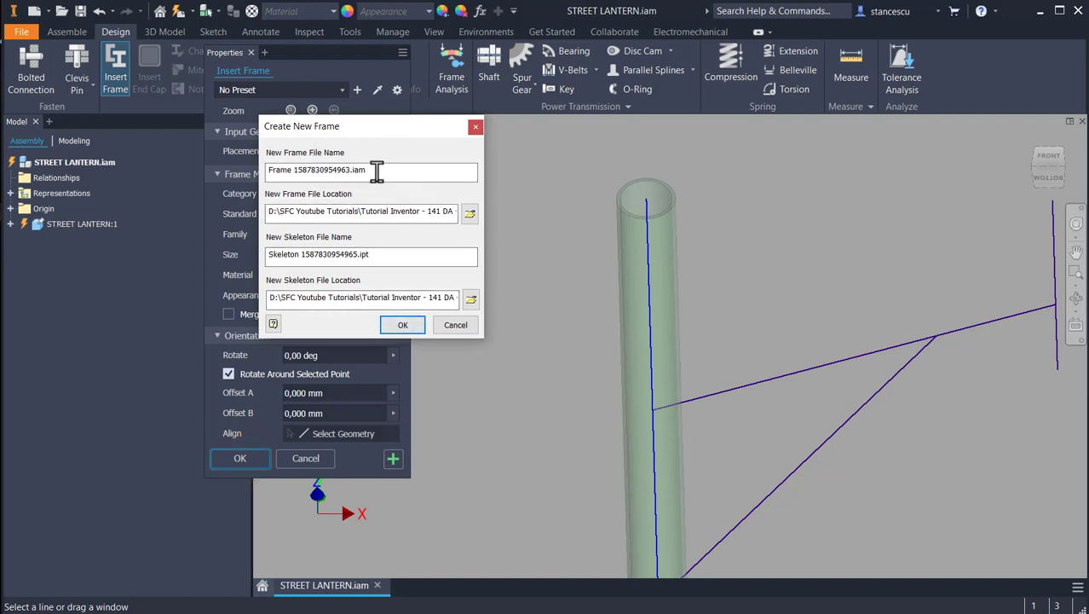
{"action": "left_click", "coordinate": [404, 325]}
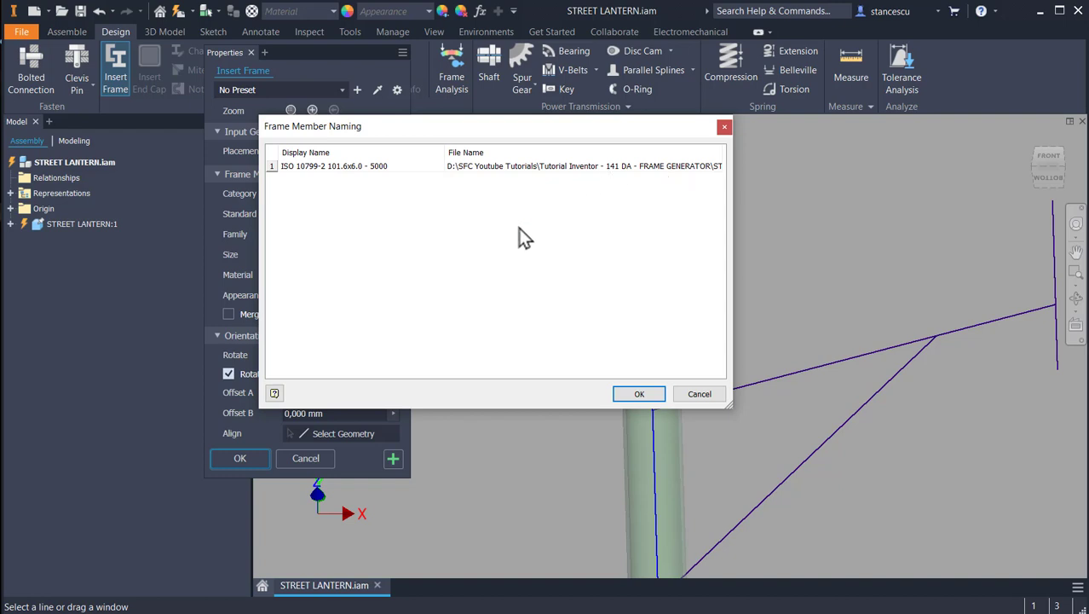
{"action": "left_click", "coordinate": [635, 393]}
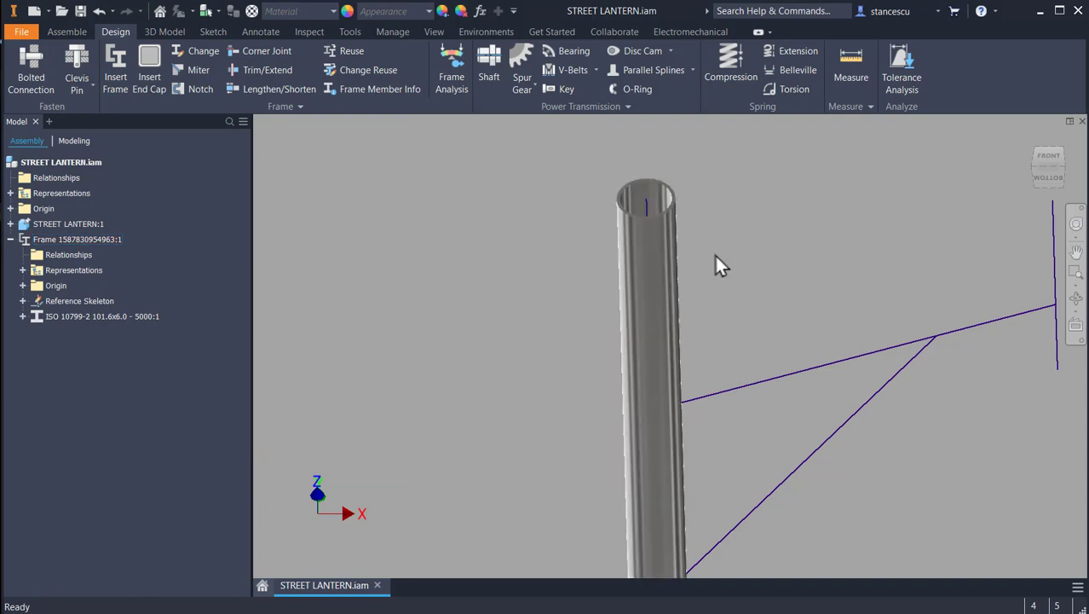
From the Home view, start another frame member and set its size to 76.1x4.0
{"action": "scroll", "coordinate": [714, 253], "scroll_direction": "down", "scroll_amount": 2}
{"action": "scroll", "coordinate": [733, 281], "scroll_direction": "down", "scroll_amount": 3}
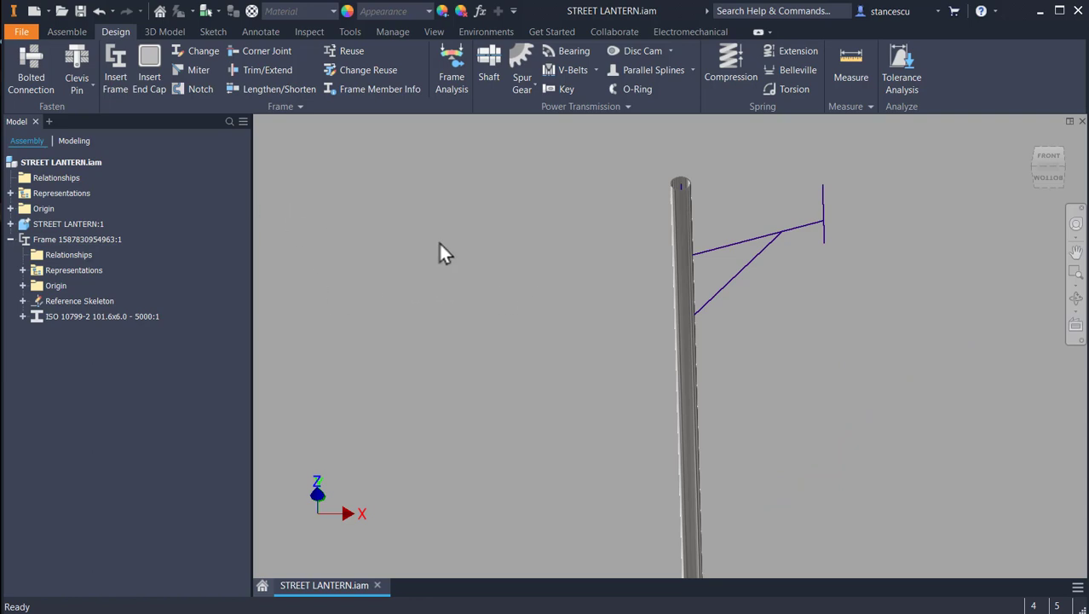
{"action": "key", "text": "F6"}
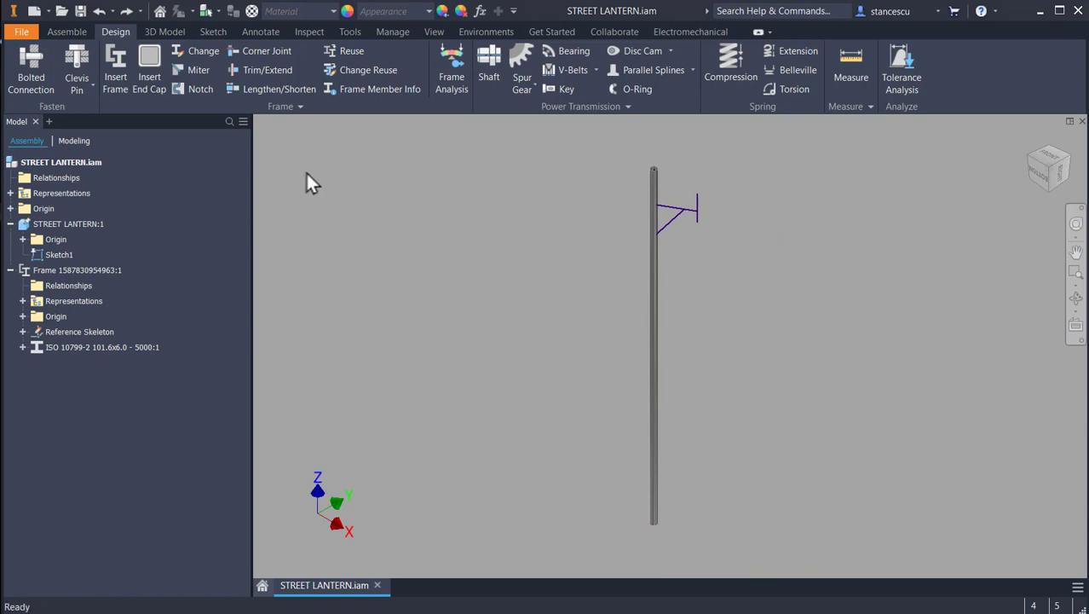
{"action": "left_click", "coordinate": [119, 64]}
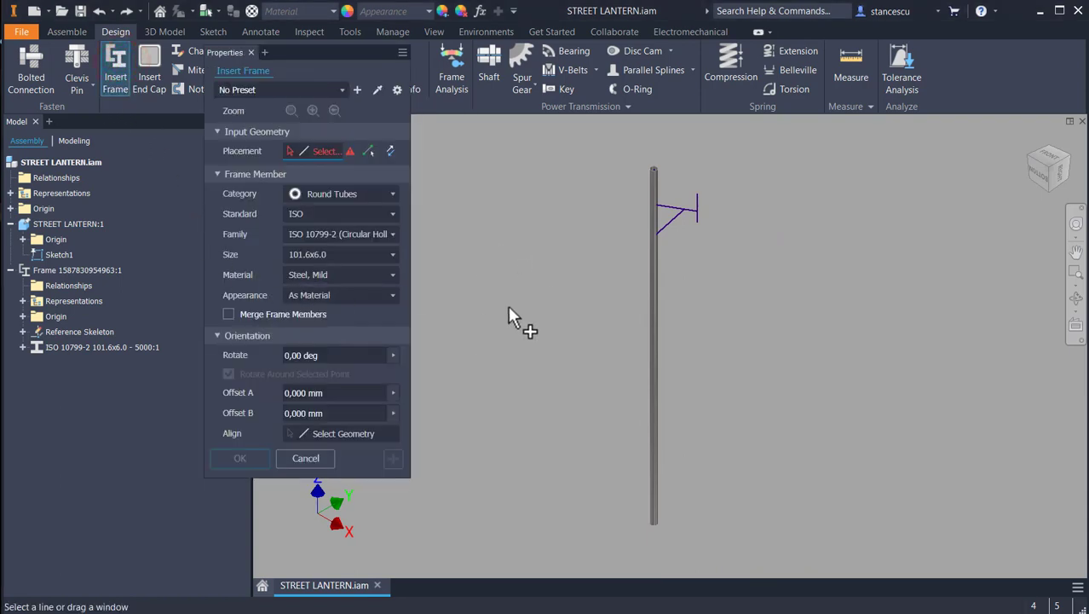
{"action": "scroll", "coordinate": [679, 213], "scroll_direction": "up", "scroll_amount": 4}
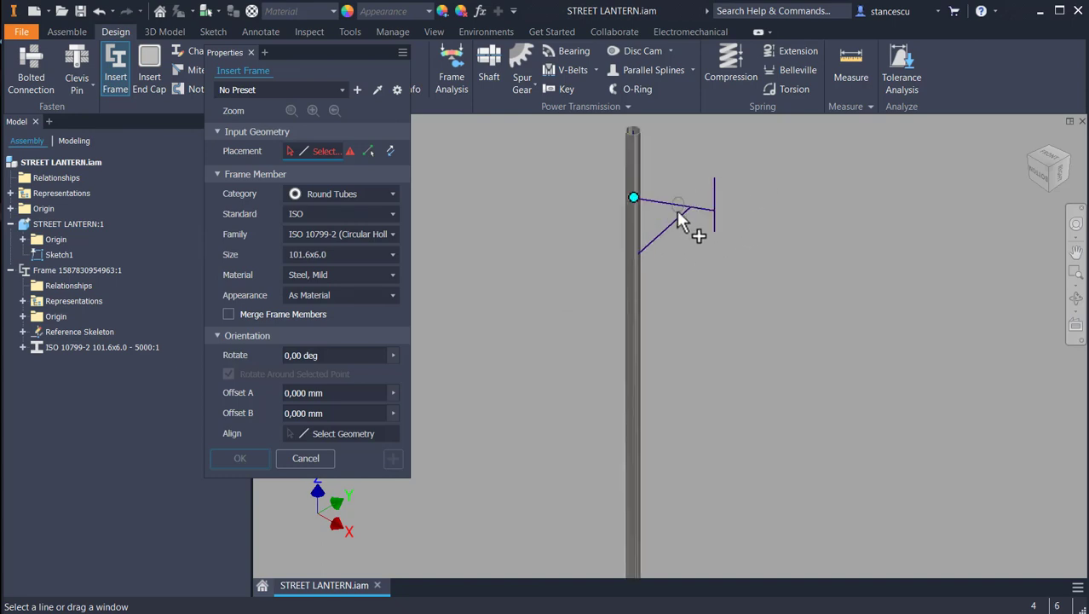
{"action": "left_click", "coordinate": [345, 255]}
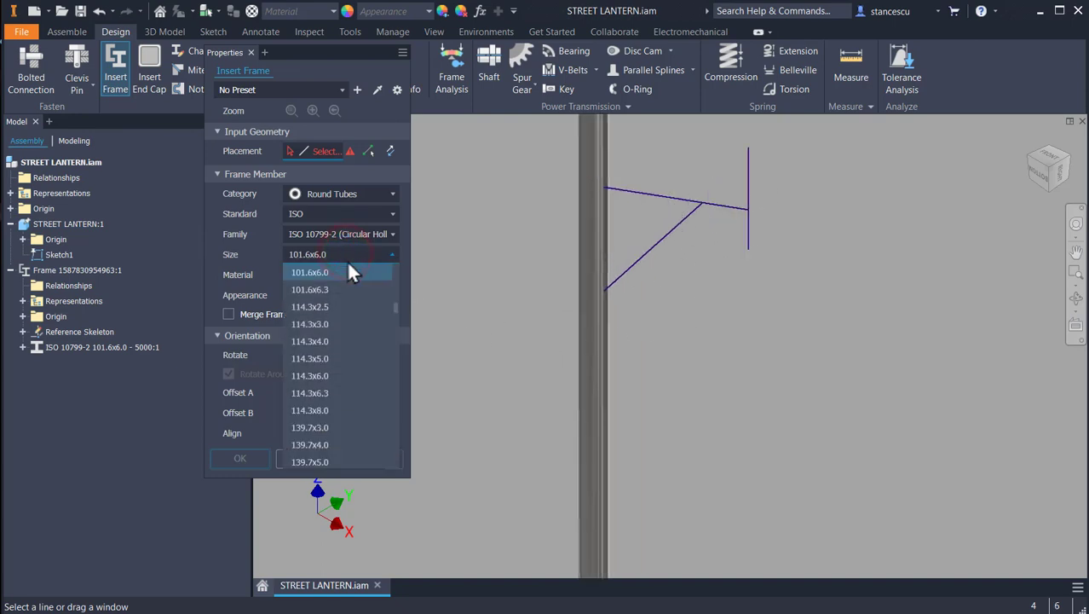
{"action": "scroll", "coordinate": [355, 314], "scroll_direction": "up", "scroll_amount": 4}
{"action": "scroll", "coordinate": [357, 317], "scroll_direction": "up", "scroll_amount": 2}
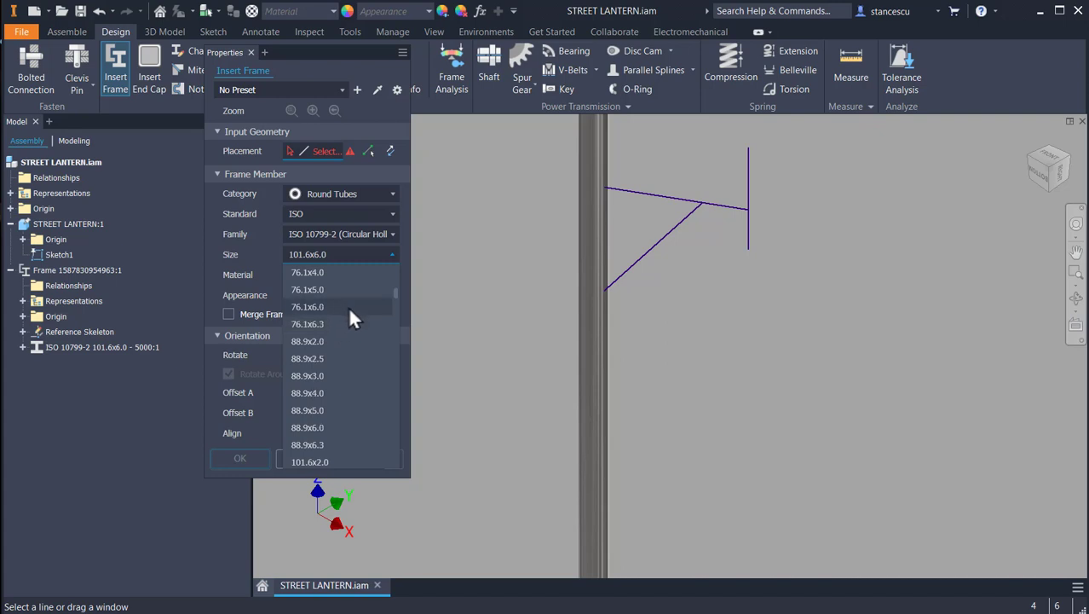
{"action": "scroll", "coordinate": [348, 305], "scroll_direction": "up", "scroll_amount": 1}
{"action": "left_click", "coordinate": [305, 273]}
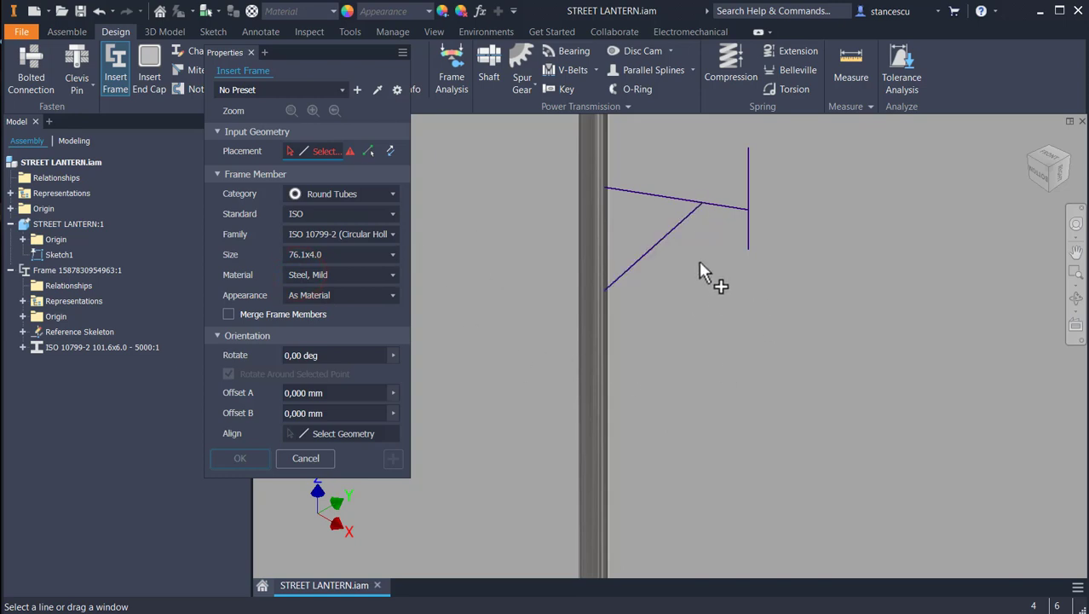
Place 76.1x4.0 tubes along the horizontal arm line and the short vertical end line
{"action": "left_click", "coordinate": [661, 193]}
{"action": "left_click", "coordinate": [751, 181]}
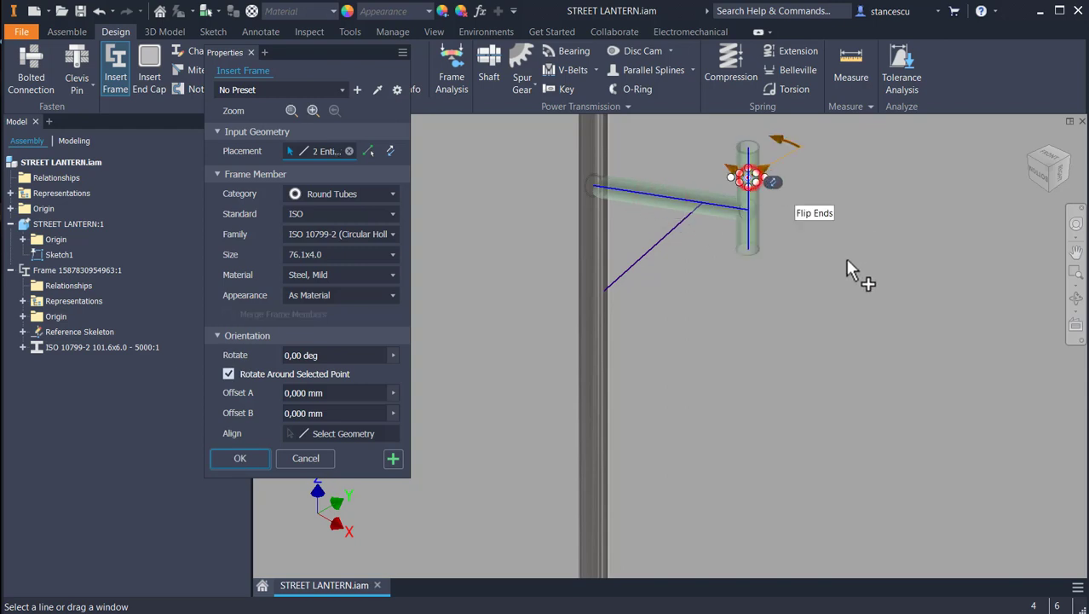
{"action": "left_click", "coordinate": [253, 458]}
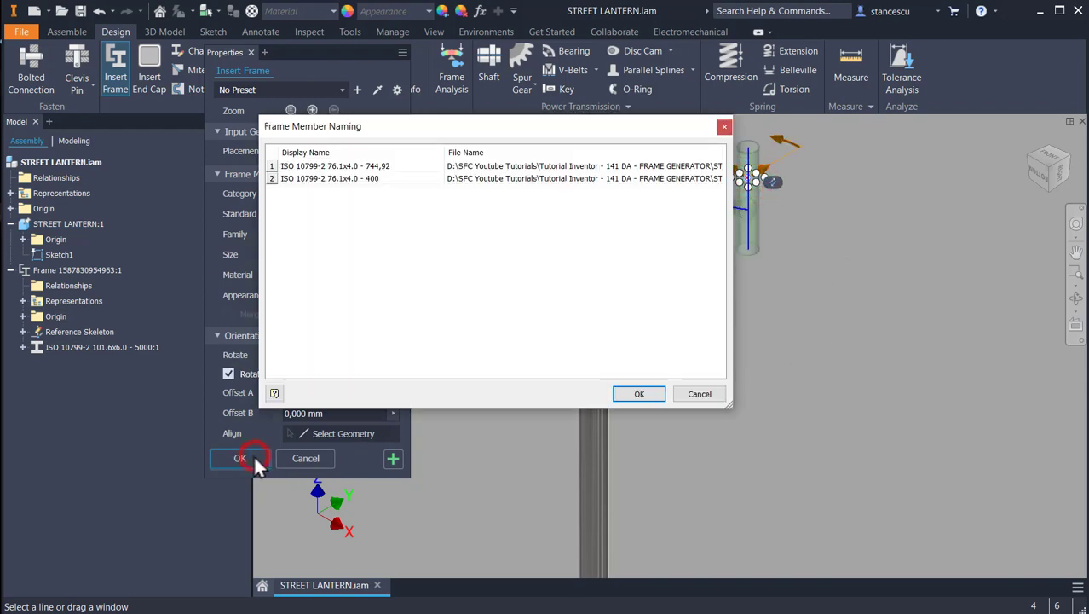
{"action": "left_click", "coordinate": [641, 398]}
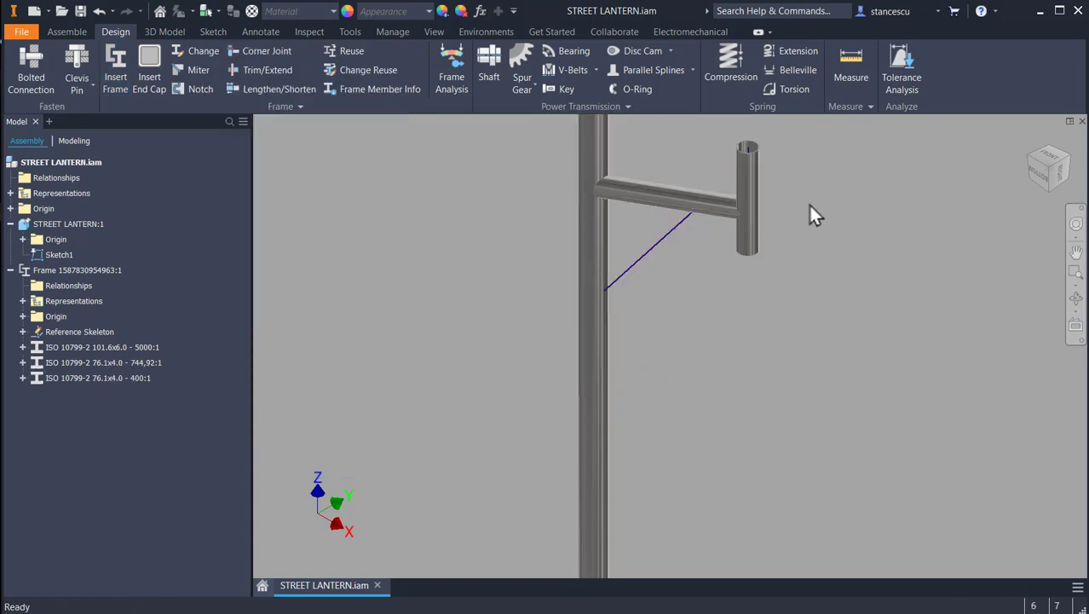
{"action": "middle_click_drag", "start_coordinate": [798, 244], "coordinate": [804, 333]}
{"action": "left_click", "coordinate": [593, 312]}
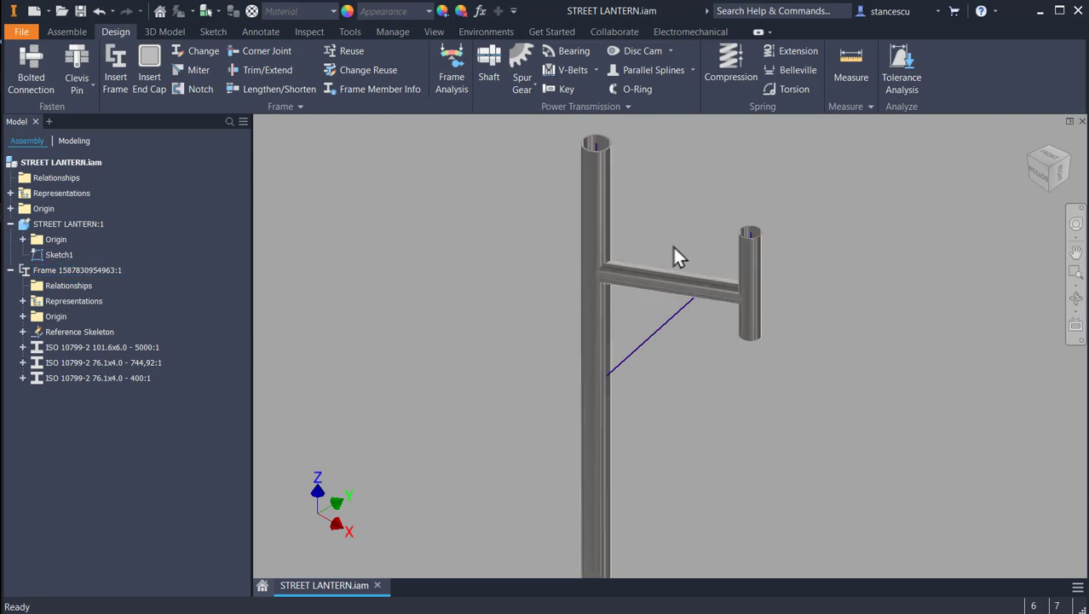
{"action": "scroll", "coordinate": [771, 239], "scroll_direction": "down", "scroll_amount": 5}
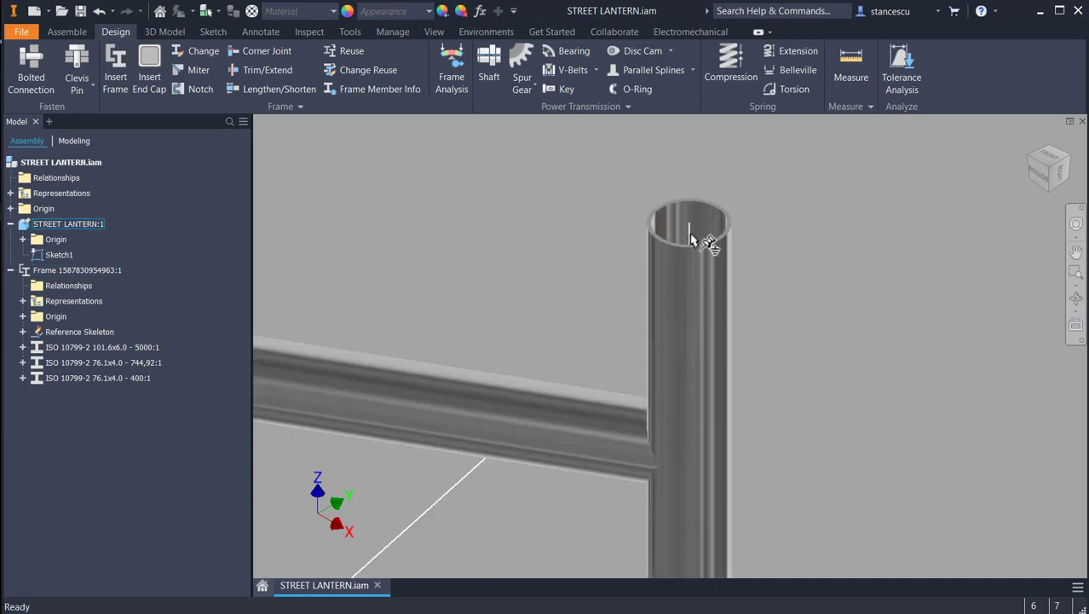
{"action": "scroll", "coordinate": [816, 286], "scroll_direction": "down", "scroll_amount": 3}
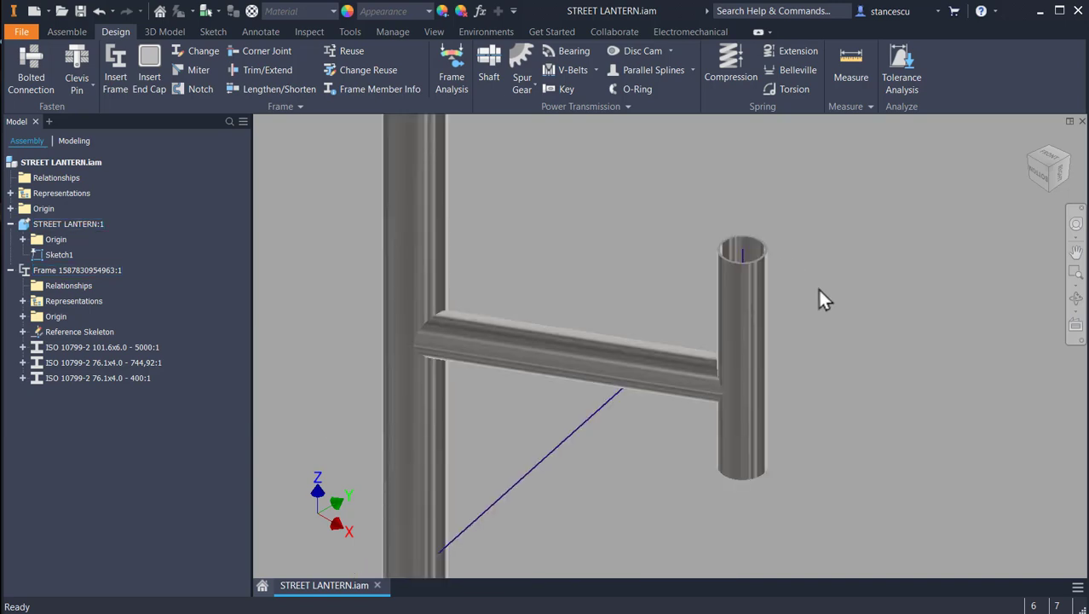
{"action": "double_click", "coordinate": [457, 347]}
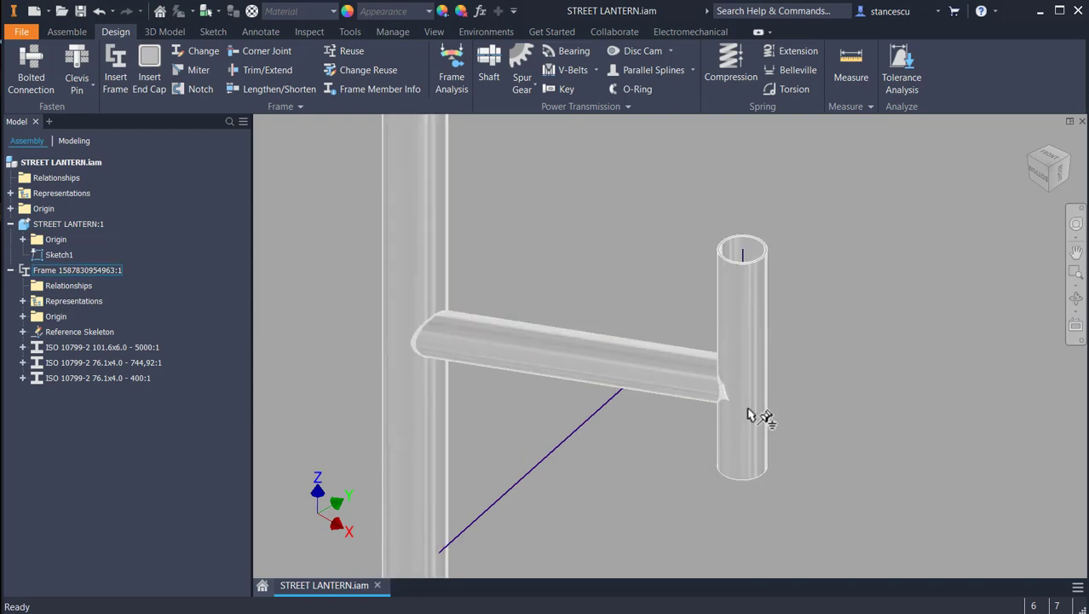
{"action": "left_click", "coordinate": [762, 376]}
{"action": "left_click", "coordinate": [761, 376]}
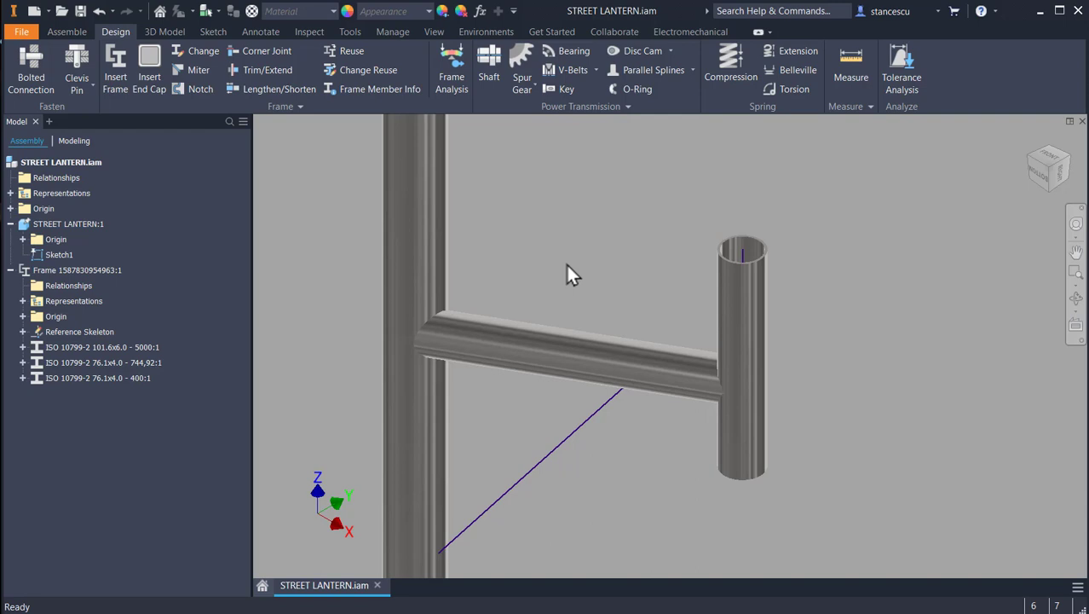
{"action": "middle_click_drag", "start_coordinate": [620, 360], "coordinate": [609, 350], "text": "shift"}
{"action": "left_click", "coordinate": [1047, 153]}
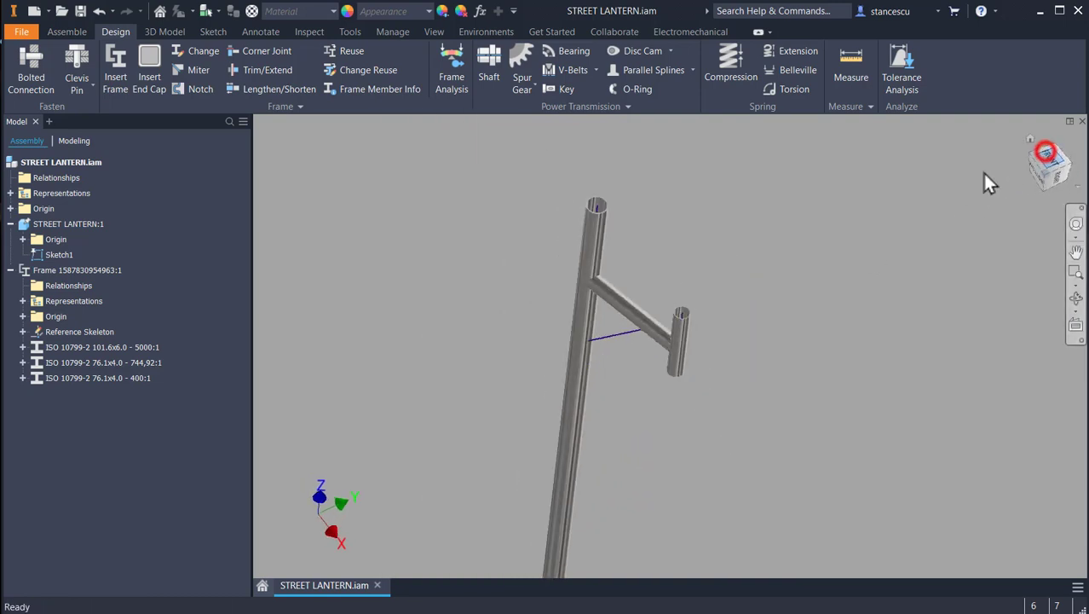
{"action": "scroll", "coordinate": [670, 360], "scroll_direction": "up", "scroll_amount": 5}
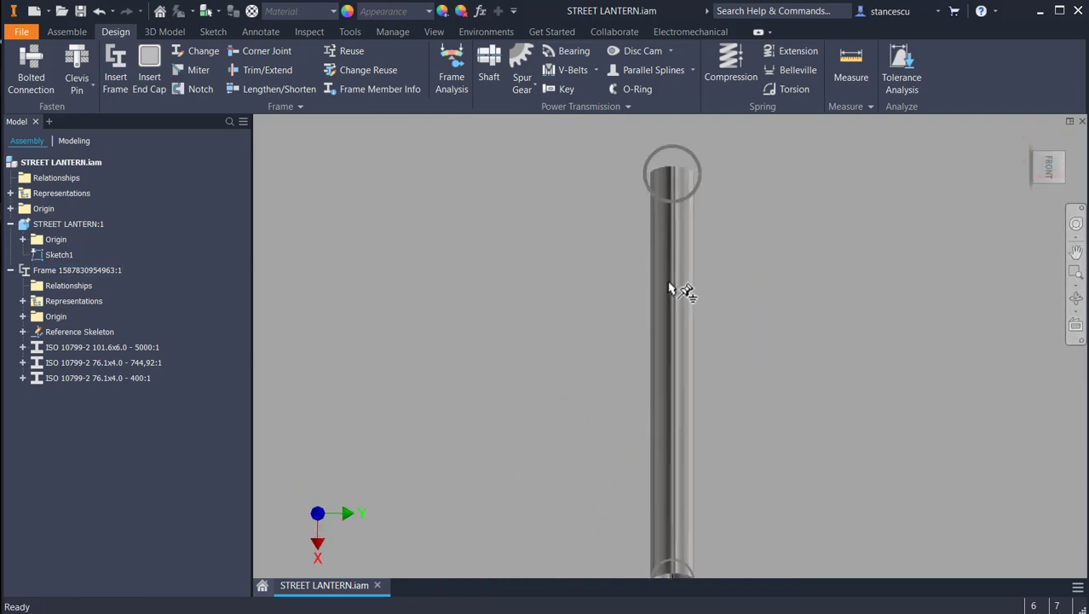
{"action": "middle_click_drag", "start_coordinate": [746, 255], "coordinate": [744, 191]}
{"action": "scroll", "coordinate": [678, 440], "scroll_direction": "up", "scroll_amount": 5}
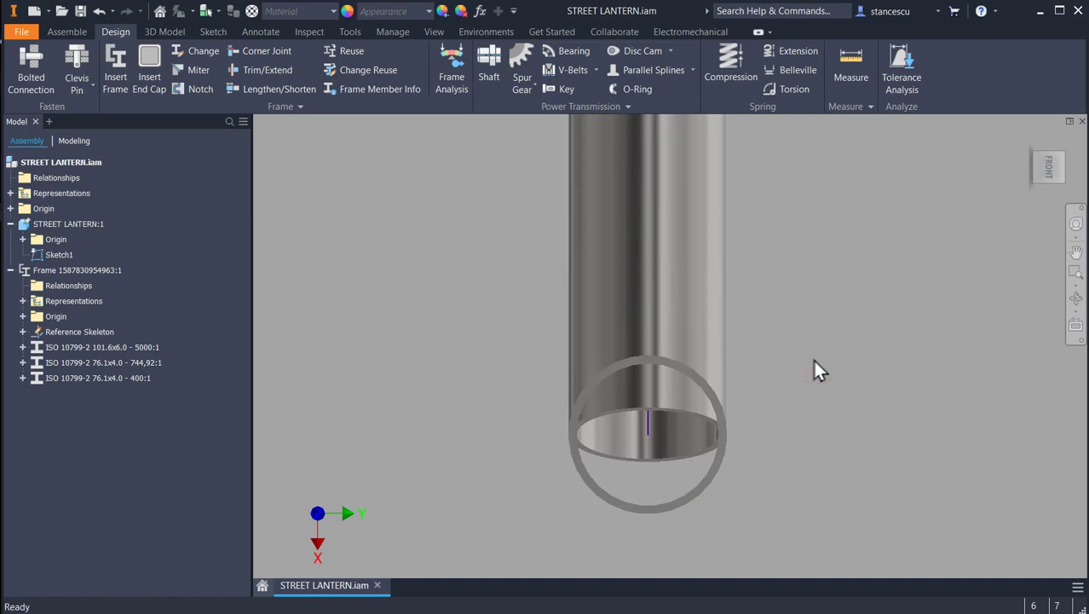
{"action": "key", "text": "F6"}
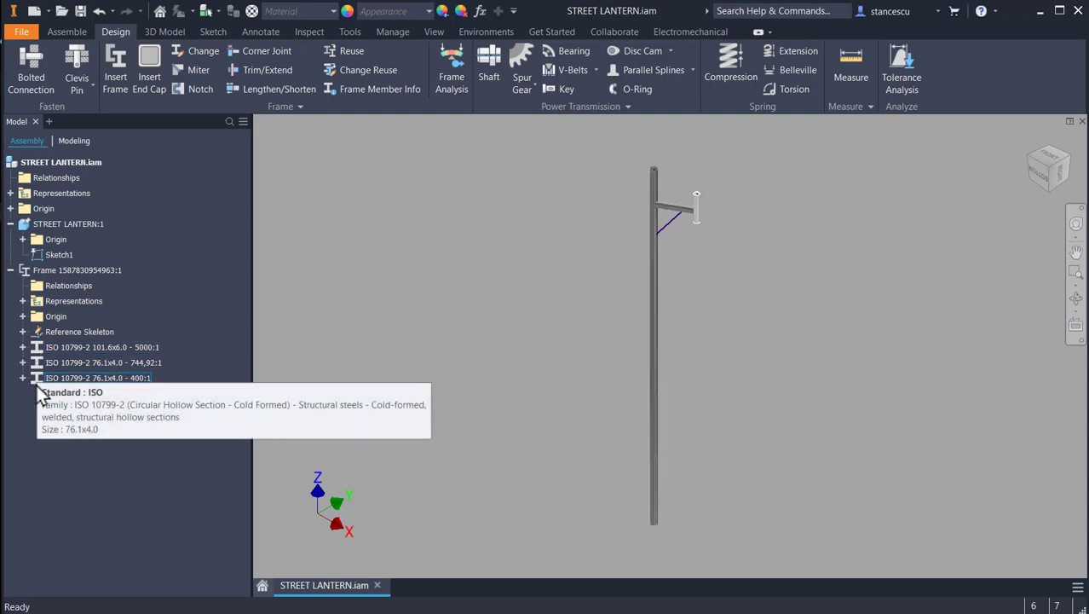
{"action": "left_click", "coordinate": [32, 272]}
{"action": "left_click", "coordinate": [351, 259]}
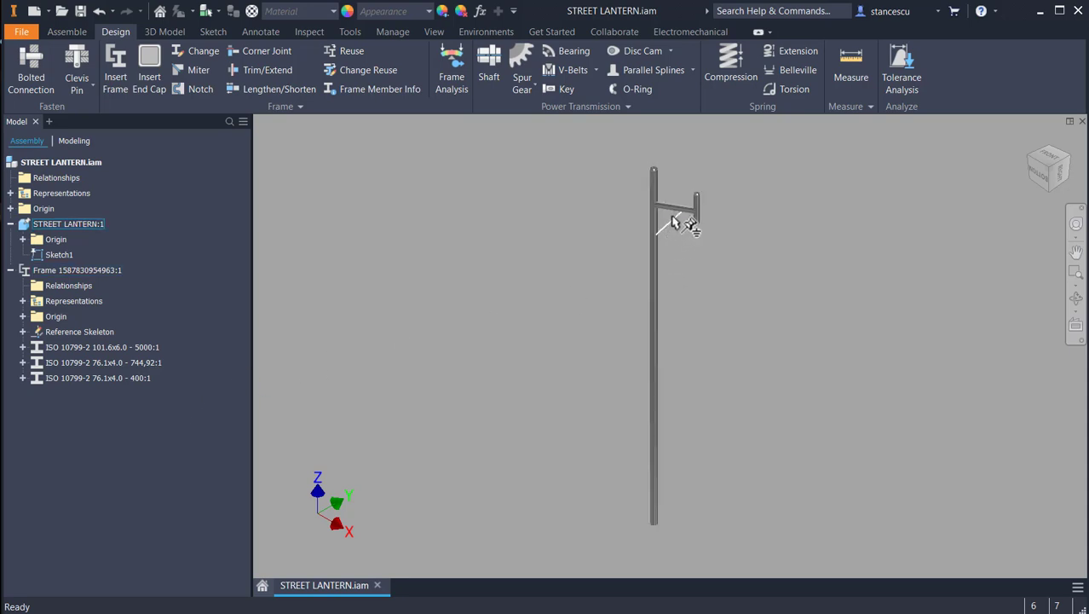
{"action": "scroll", "coordinate": [676, 220], "scroll_direction": "down", "scroll_amount": 2}
{"action": "scroll", "coordinate": [676, 218], "scroll_direction": "down", "scroll_amount": 3}
{"action": "scroll", "coordinate": [679, 224], "scroll_direction": "up", "scroll_amount": 1}
{"action": "middle_click_drag", "start_coordinate": [678, 223], "coordinate": [693, 467]}
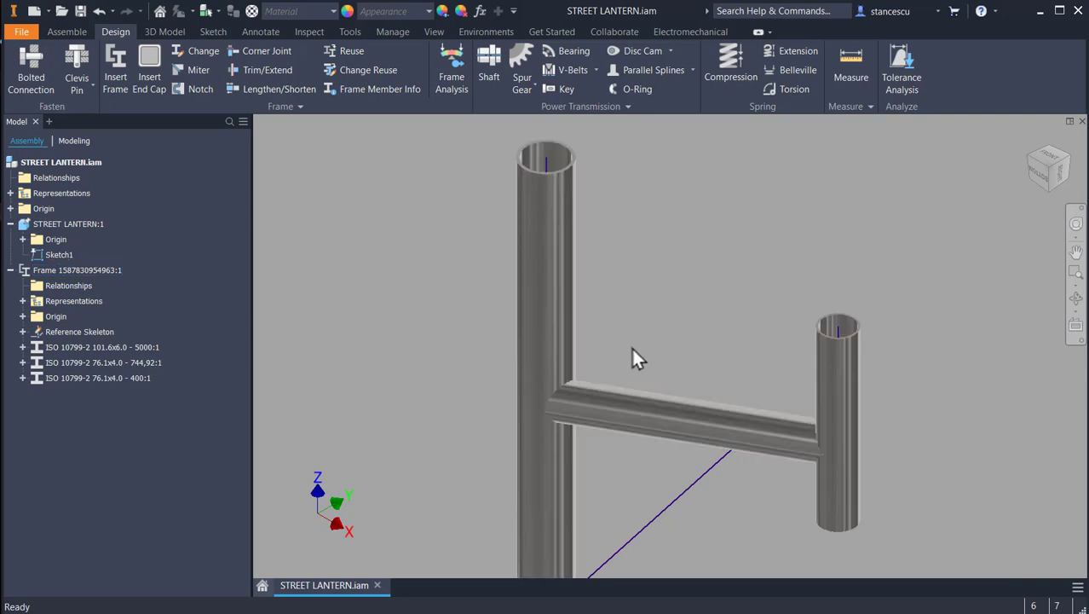
Notch the crossbar's right end around the short 400 mm end pipe
{"action": "left_click", "coordinate": [202, 89]}
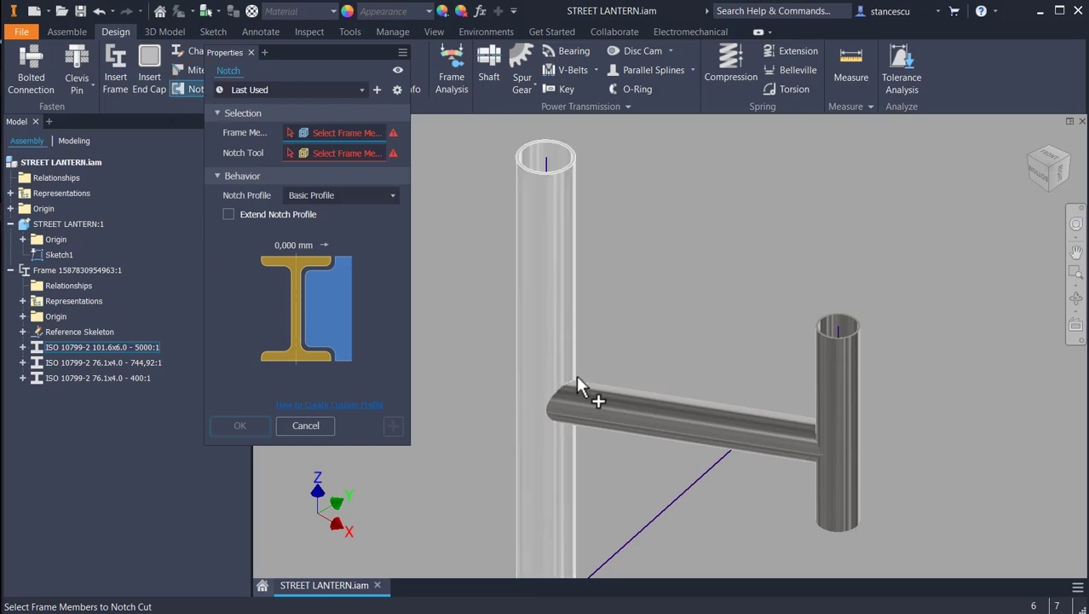
{"action": "left_click", "coordinate": [648, 415]}
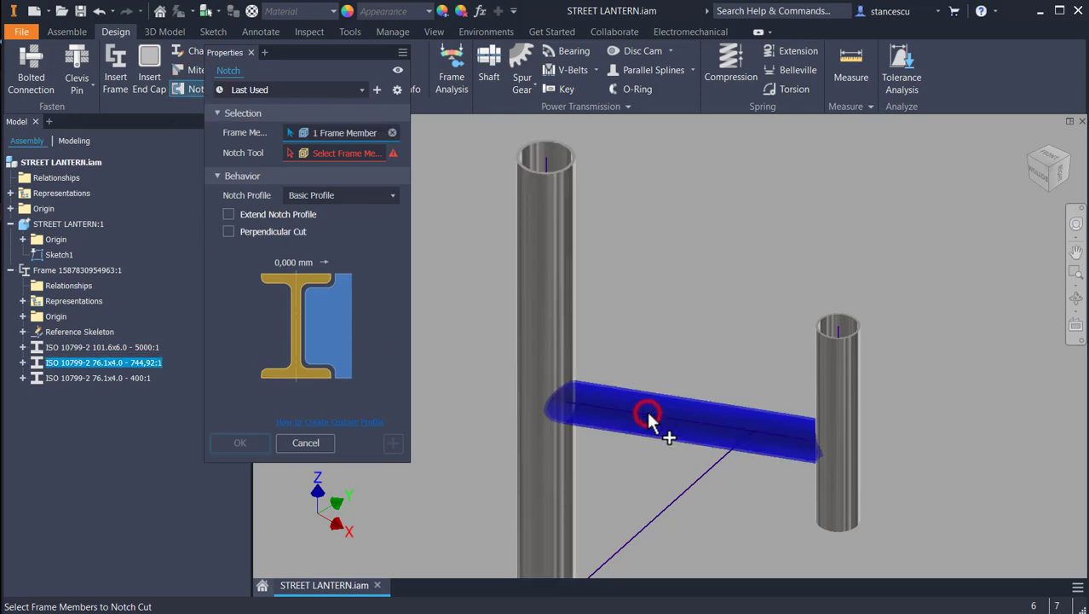
{"action": "left_click", "coordinate": [327, 151]}
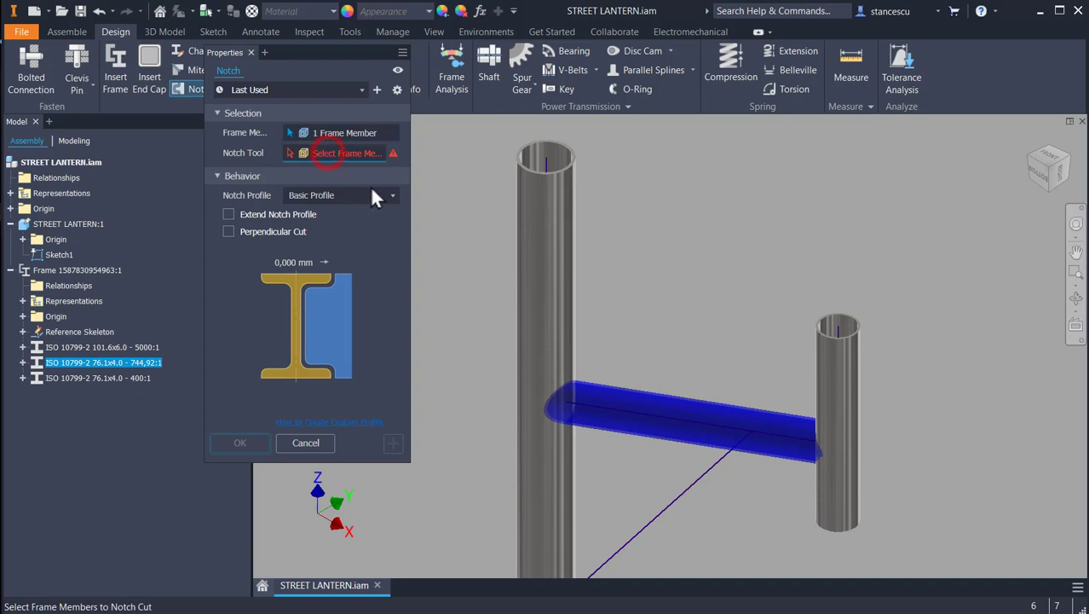
{"action": "left_click", "coordinate": [818, 381]}
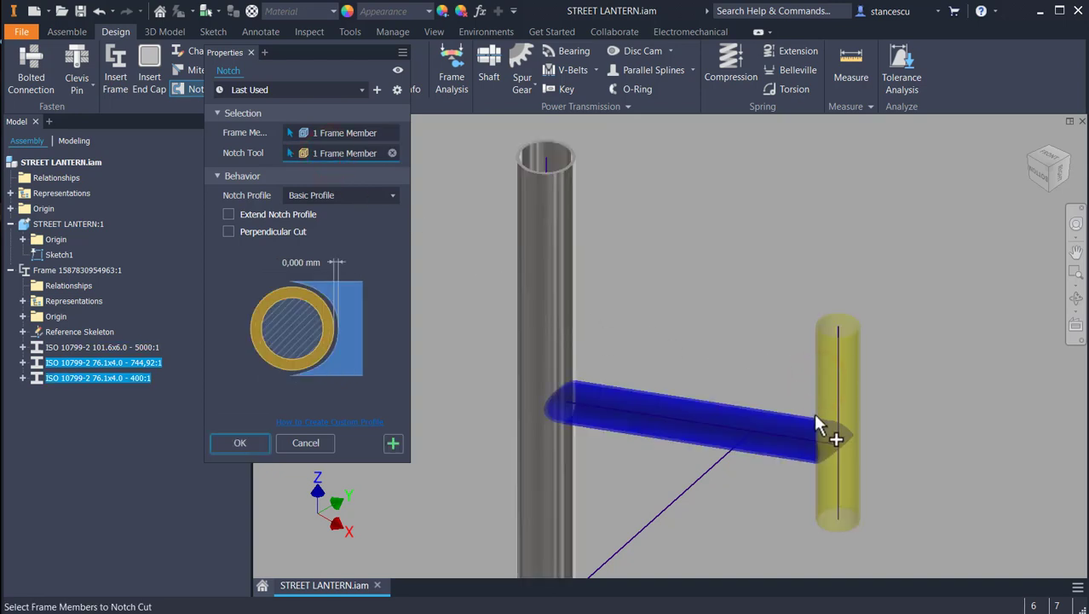
{"action": "scroll", "coordinate": [831, 437], "scroll_direction": "up", "scroll_amount": 5}
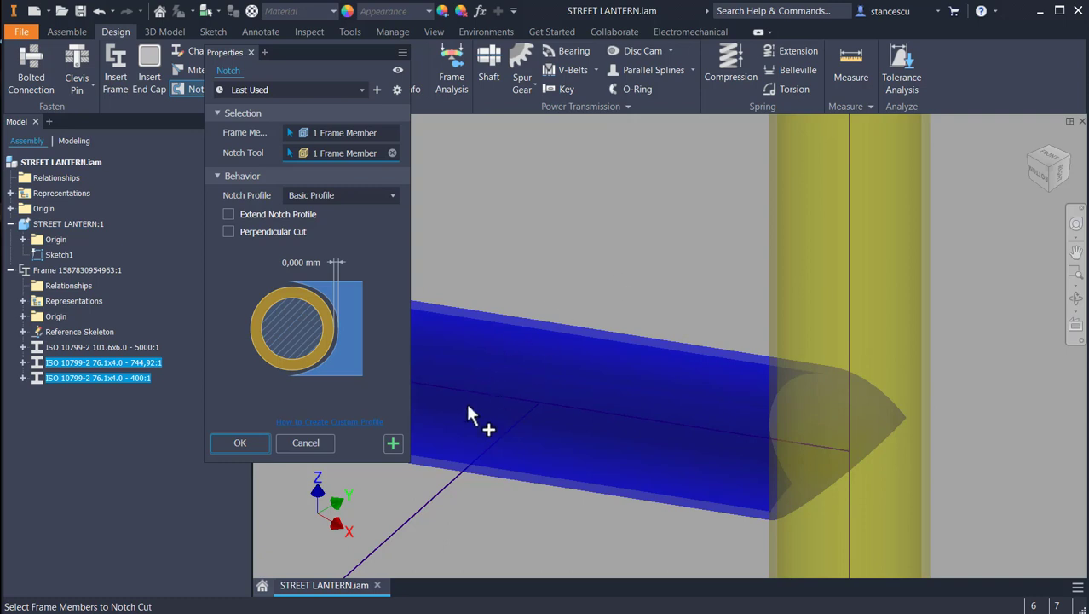
{"action": "left_click", "coordinate": [247, 444]}
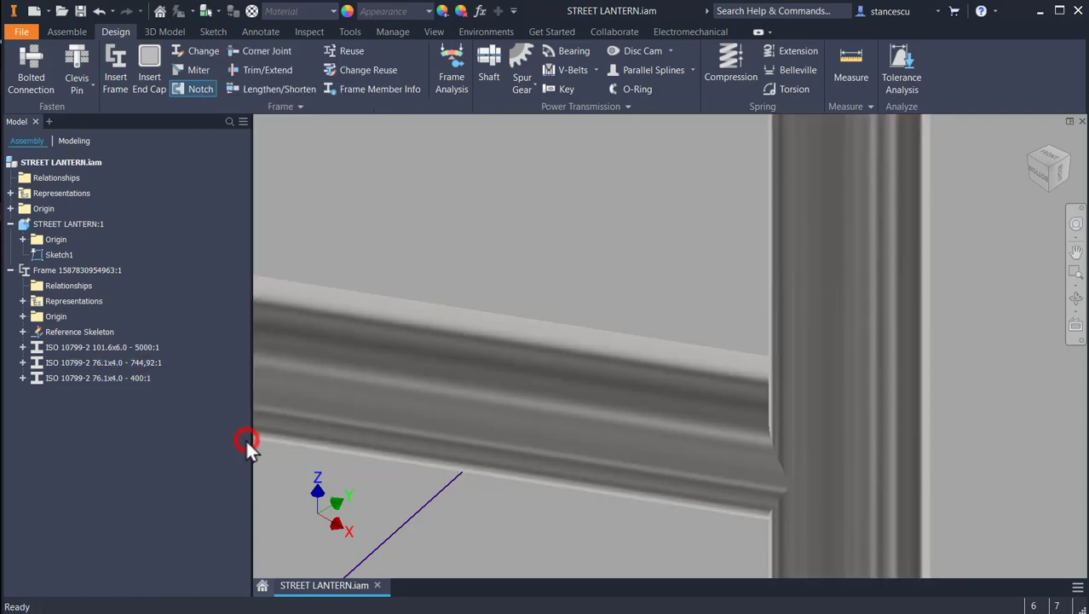
{"action": "middle_click_drag", "start_coordinate": [633, 369], "coordinate": [936, 378]}
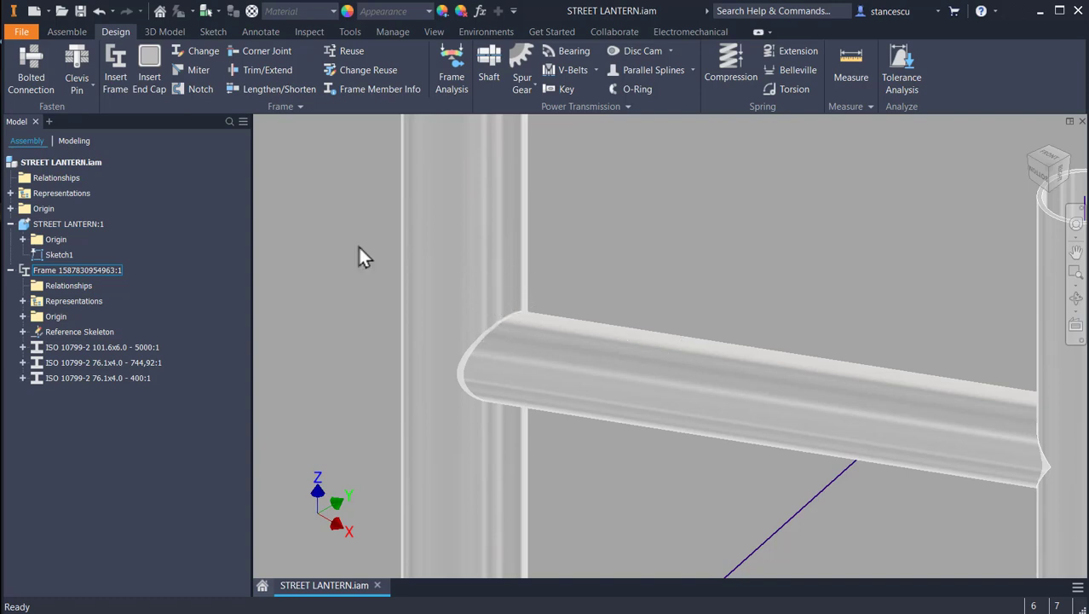
Notch the crossbar's left end around the 5000 mm main pole, shortening it to 711,17
{"action": "left_click", "coordinate": [199, 90]}
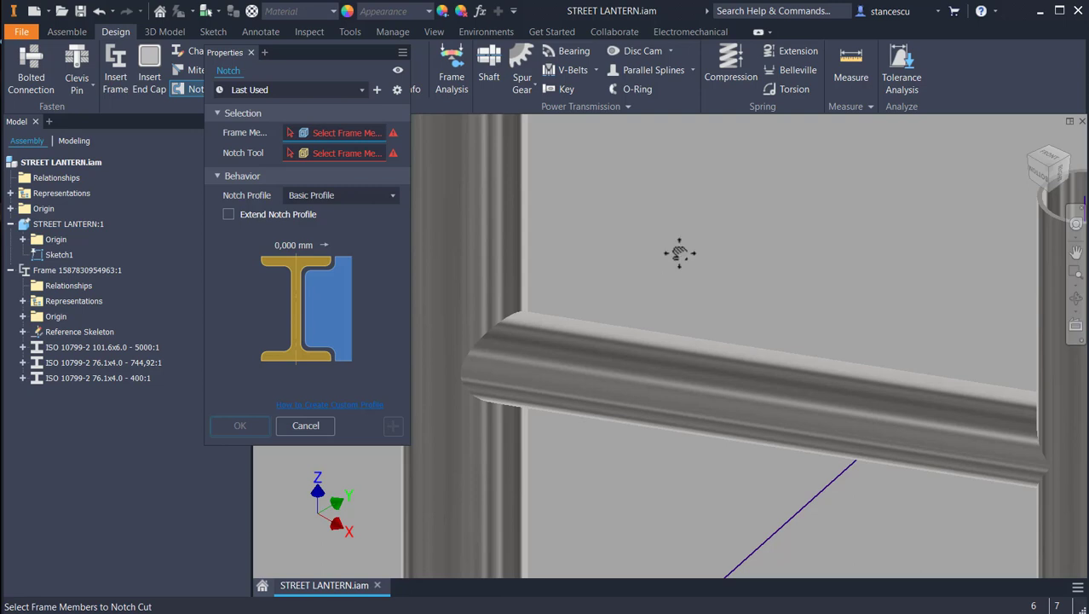
{"action": "middle_click_drag", "start_coordinate": [683, 254], "coordinate": [732, 229]}
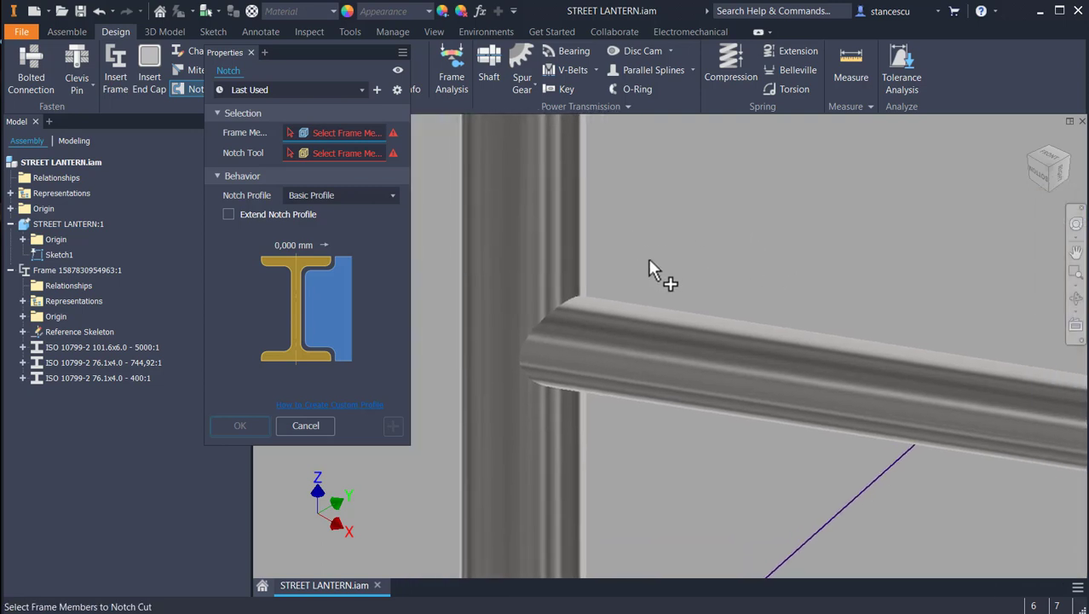
{"action": "left_click", "coordinate": [683, 347]}
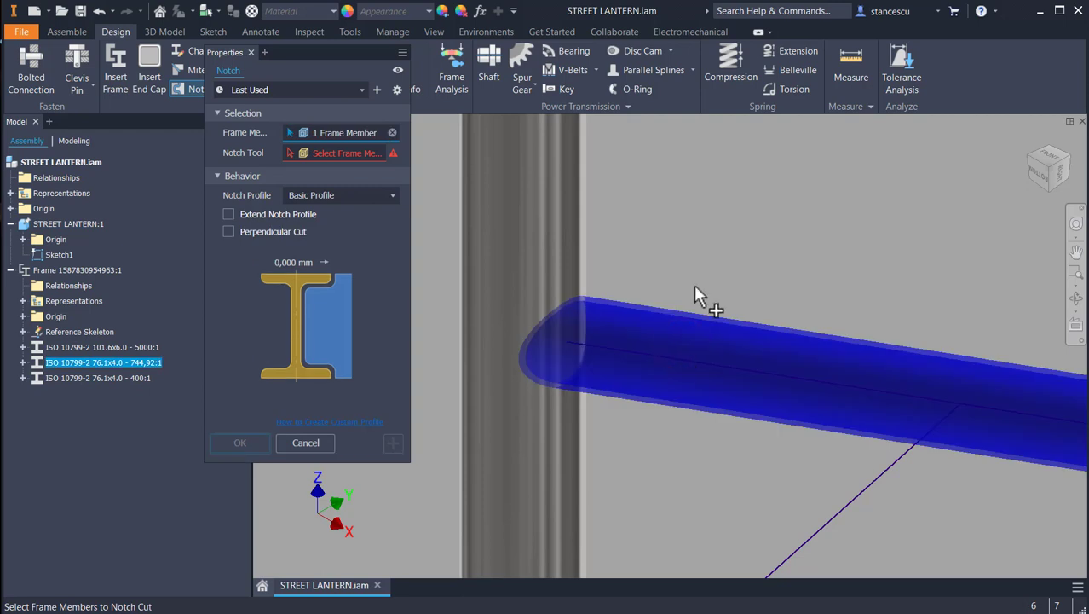
{"action": "left_click", "coordinate": [319, 153]}
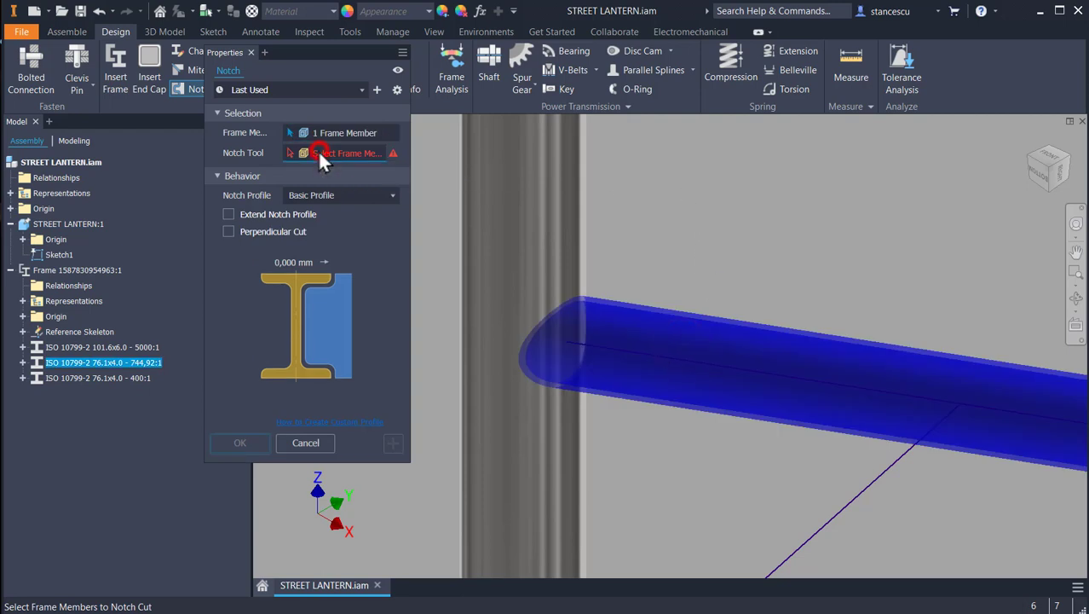
{"action": "left_click", "coordinate": [491, 197]}
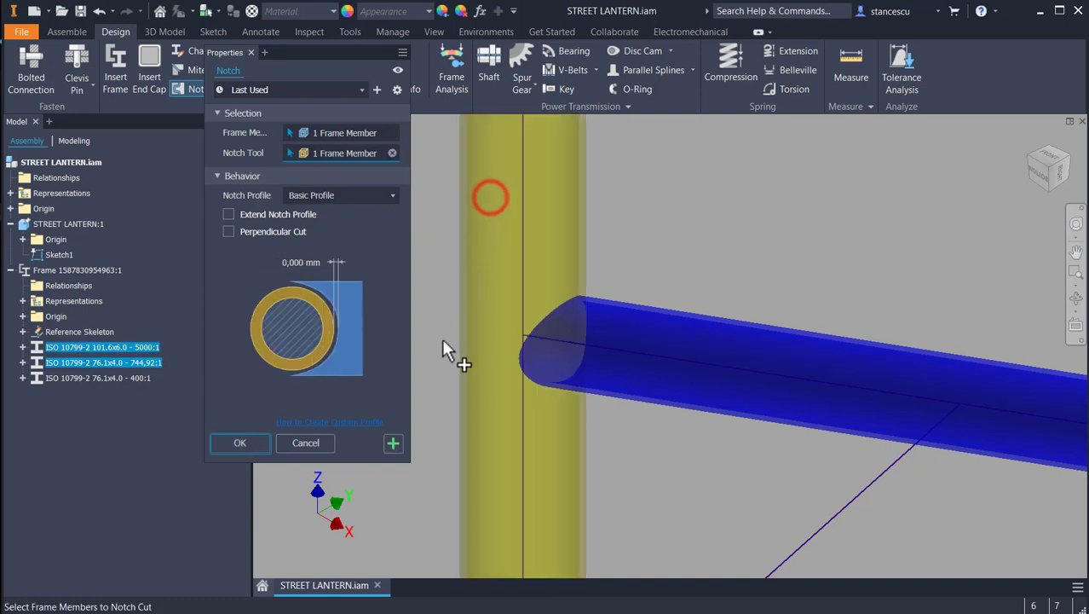
{"action": "left_click", "coordinate": [251, 437]}
{"action": "scroll", "coordinate": [578, 461], "scroll_direction": "down", "scroll_amount": 3}
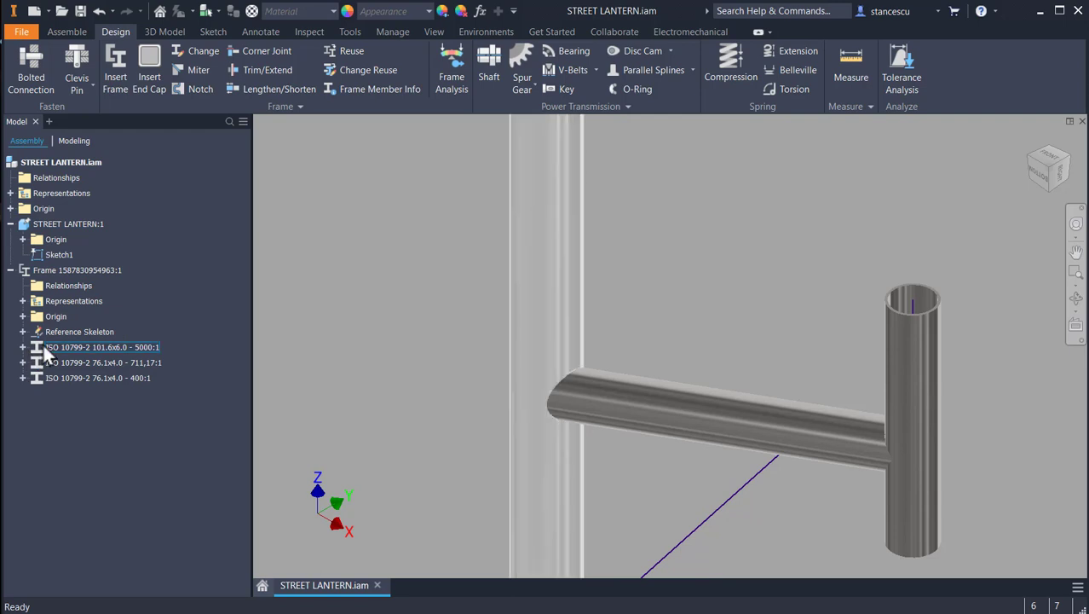
{"action": "left_click", "coordinate": [42, 345]}
{"action": "left_click", "coordinate": [50, 378], "text": "ctrl"}
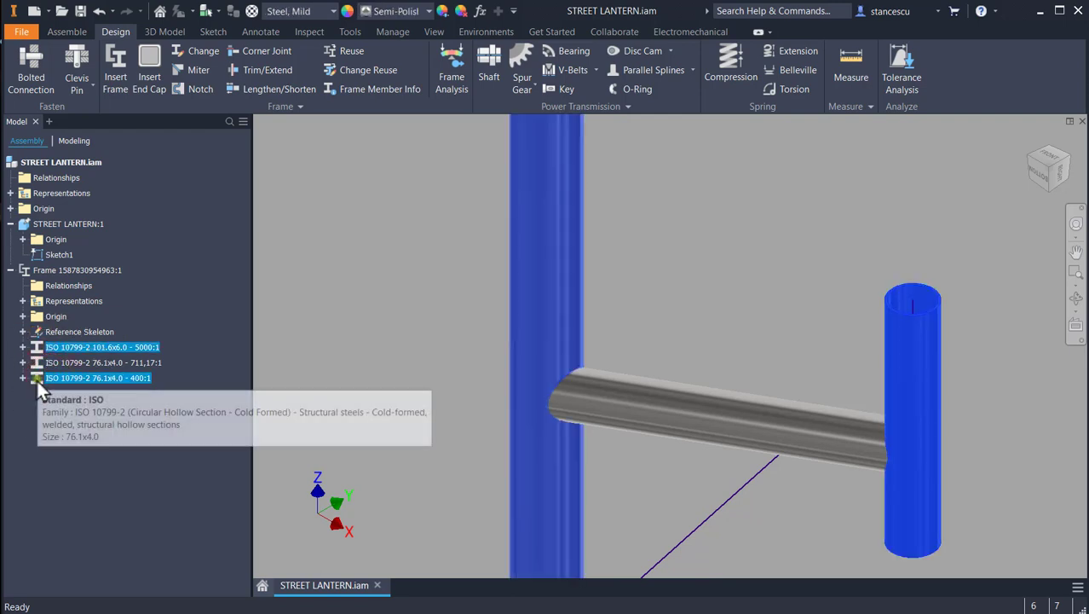
{"action": "right_click", "coordinate": [36, 378]}
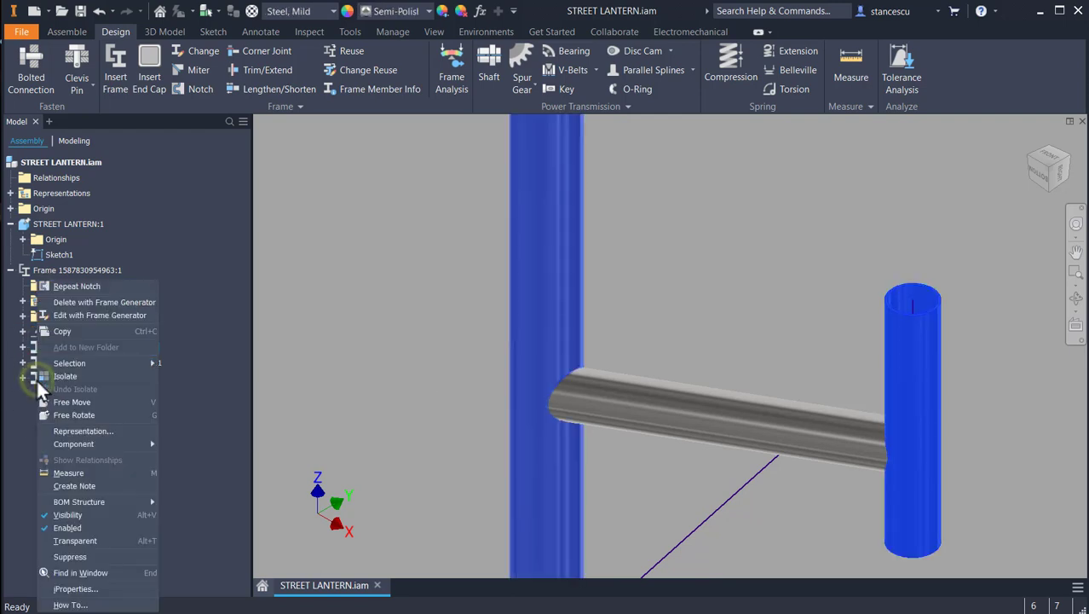
{"action": "left_click", "coordinate": [66, 515]}
{"action": "scroll", "coordinate": [891, 461], "scroll_direction": "down", "scroll_amount": 5}
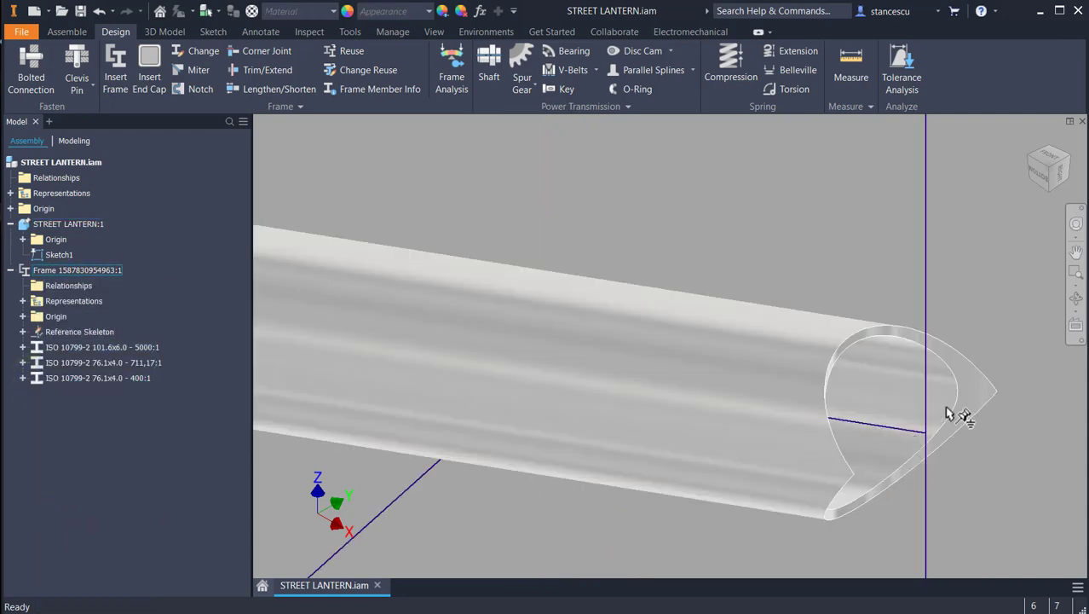
{"action": "scroll", "coordinate": [802, 416], "scroll_direction": "up", "scroll_amount": 2}
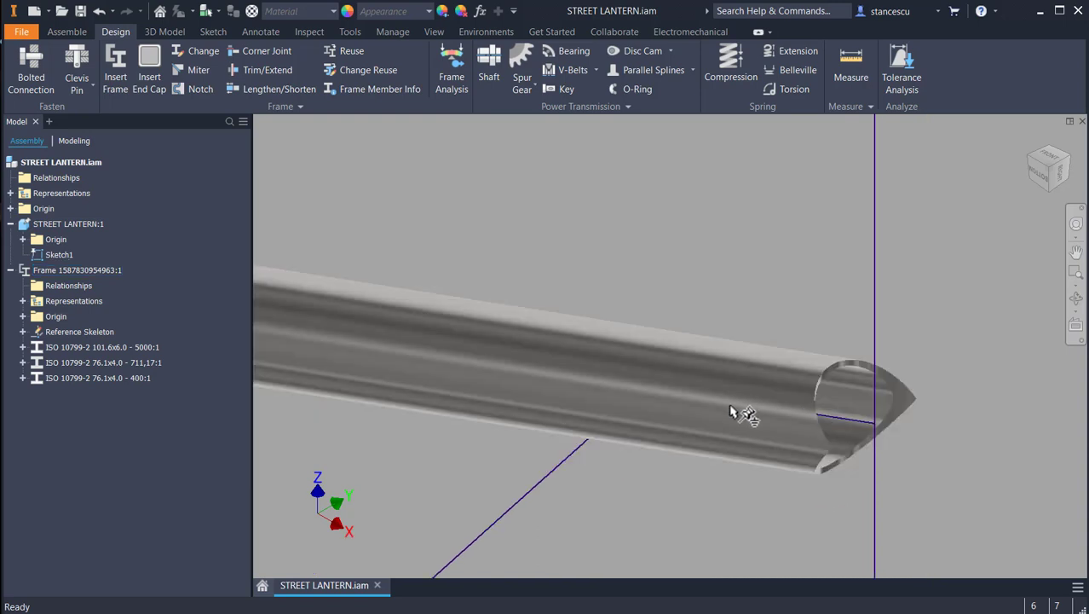
{"action": "scroll", "coordinate": [742, 413], "scroll_direction": "up", "scroll_amount": 3}
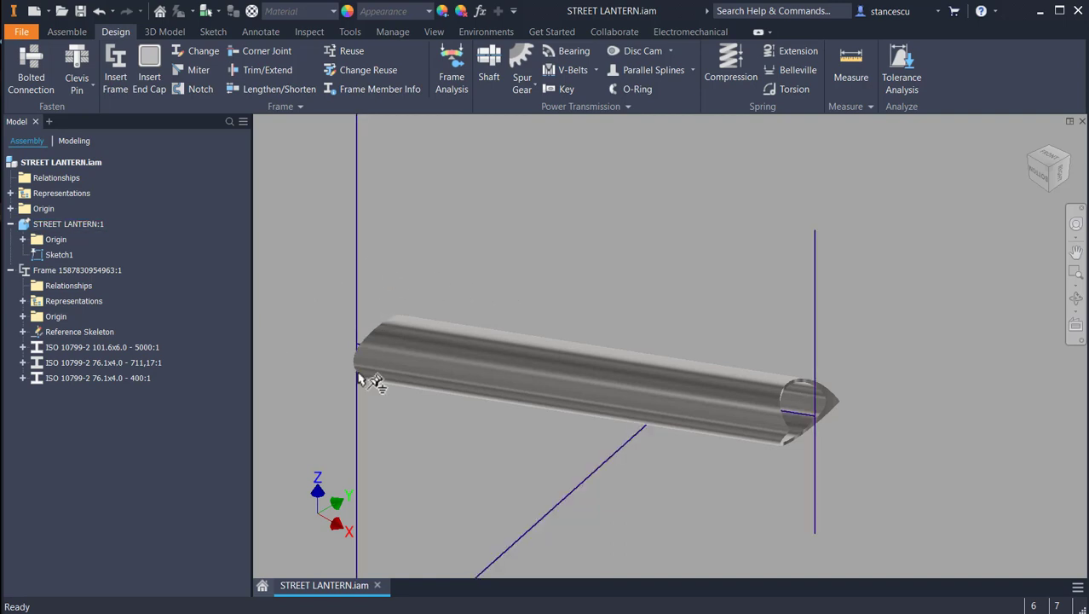
{"action": "left_click", "coordinate": [1053, 166]}
{"action": "scroll", "coordinate": [697, 177], "scroll_direction": "up", "scroll_amount": 6}
{"action": "middle_click_drag", "start_coordinate": [693, 185], "coordinate": [705, 319]}
{"action": "scroll", "coordinate": [705, 319], "scroll_direction": "up", "scroll_amount": 2}
{"action": "scroll", "coordinate": [636, 321], "scroll_direction": "up", "scroll_amount": 2}
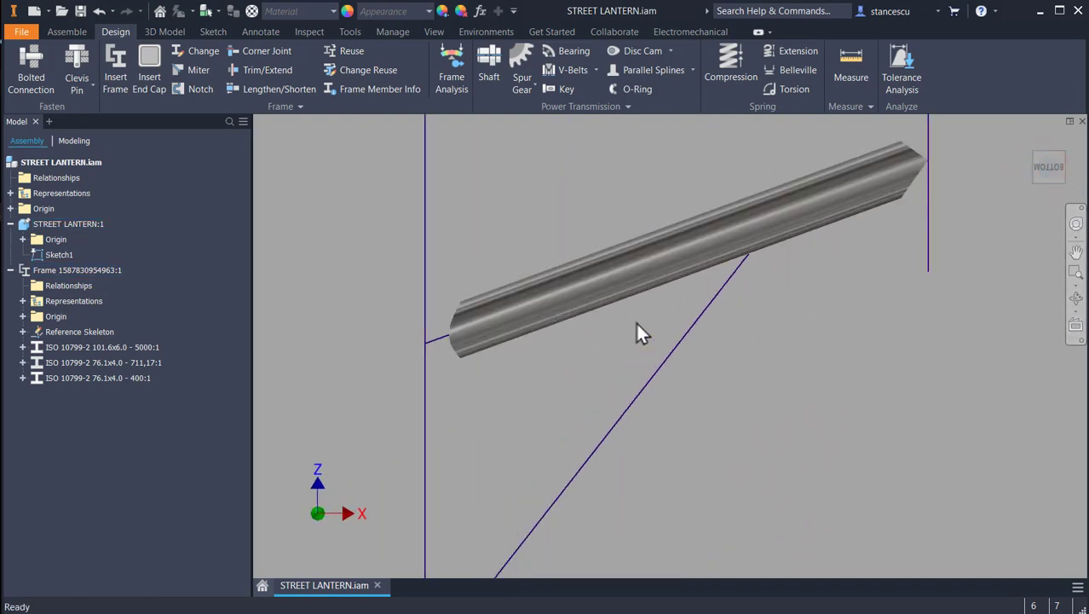
{"action": "scroll", "coordinate": [616, 315], "scroll_direction": "down", "scroll_amount": 3}
{"action": "left_click", "coordinate": [60, 345]}
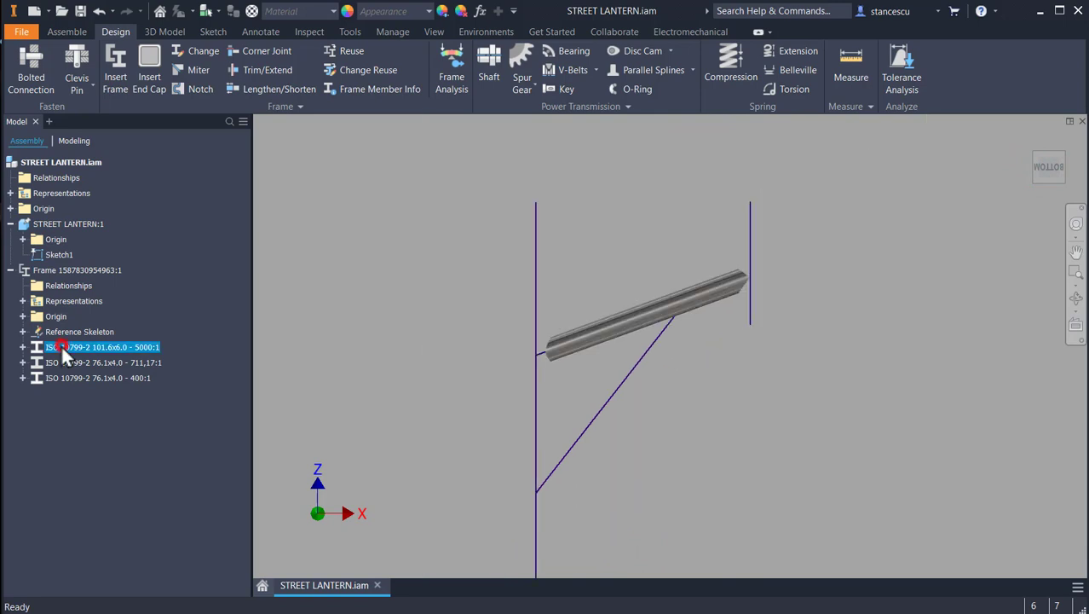
{"action": "left_click", "coordinate": [57, 377], "text": "ctrl"}
{"action": "right_click", "coordinate": [57, 378]}
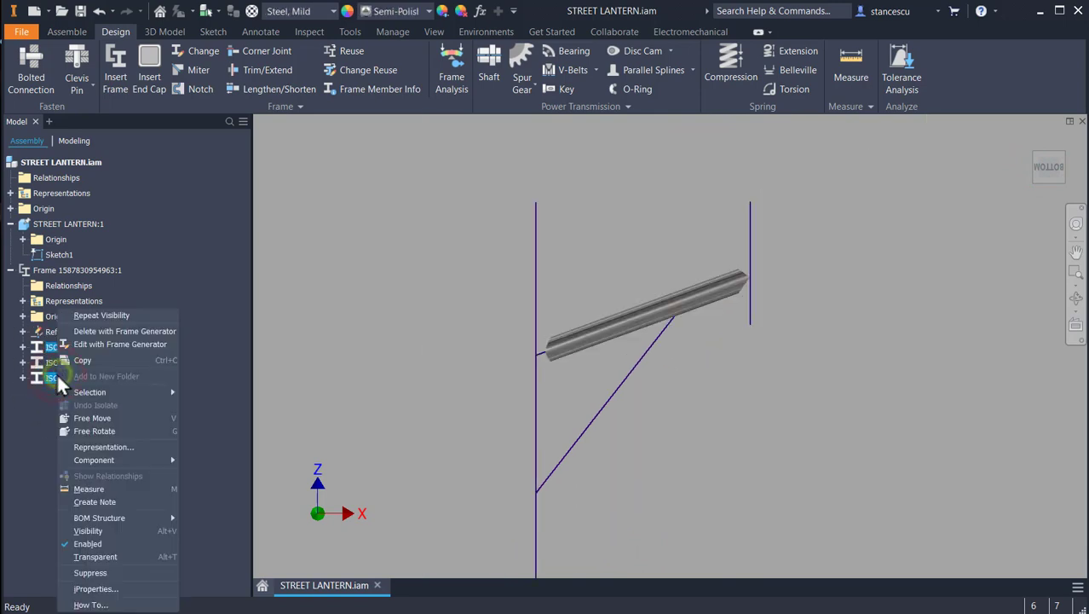
{"action": "left_click", "coordinate": [100, 530]}
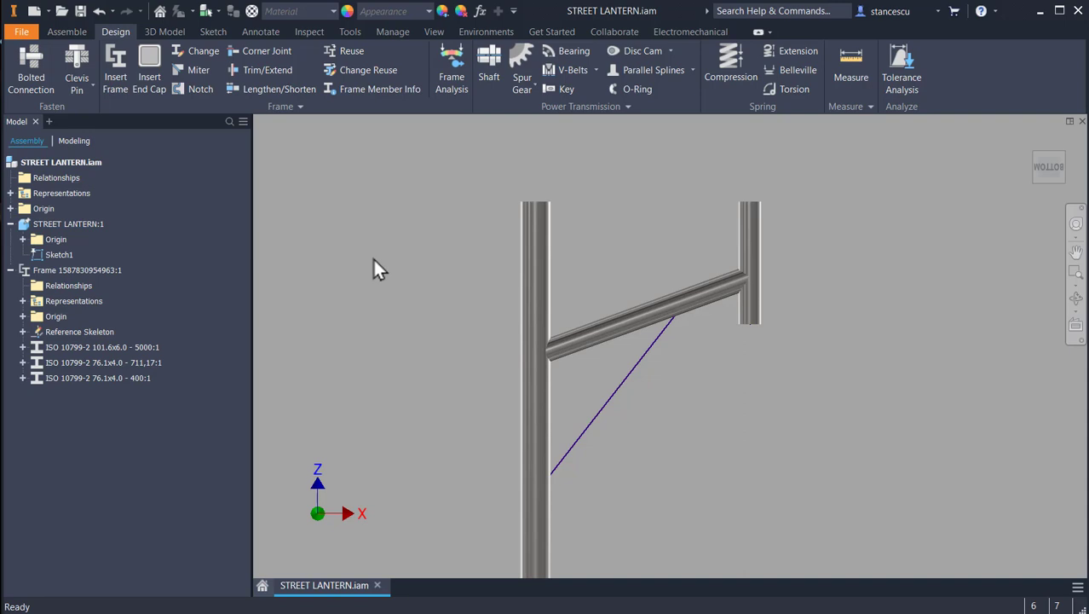
{"action": "key", "text": "F6"}
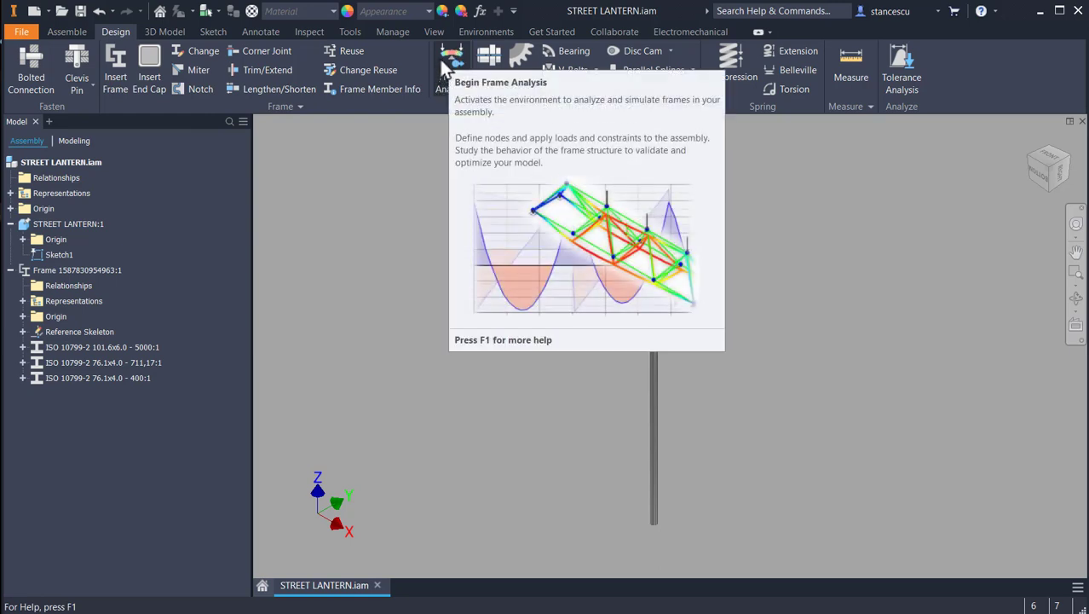
{"action": "left_click", "coordinate": [486, 31]}
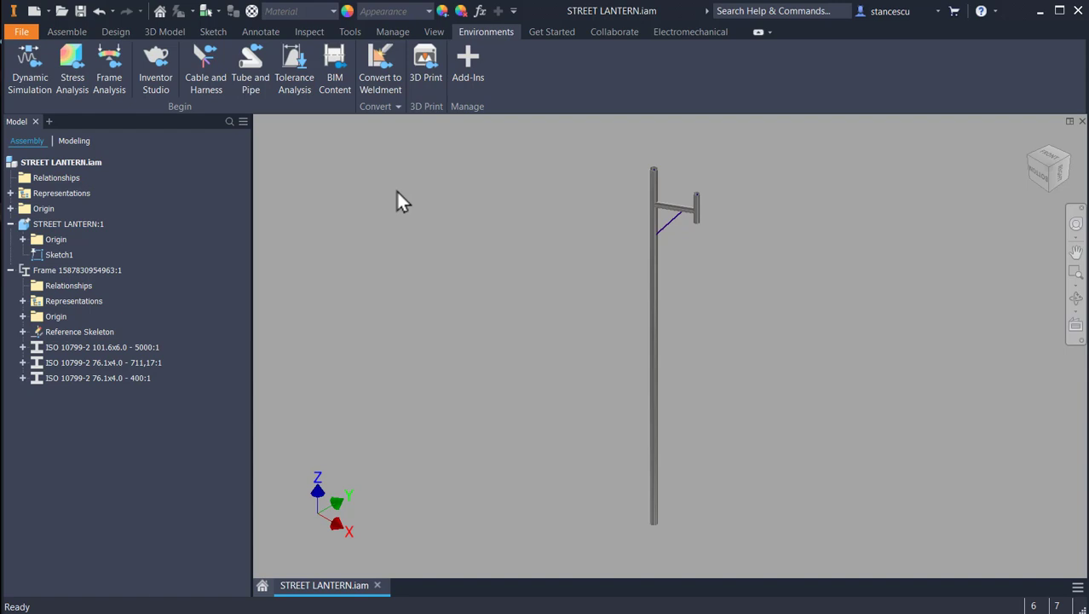
{"action": "left_click", "coordinate": [118, 25]}
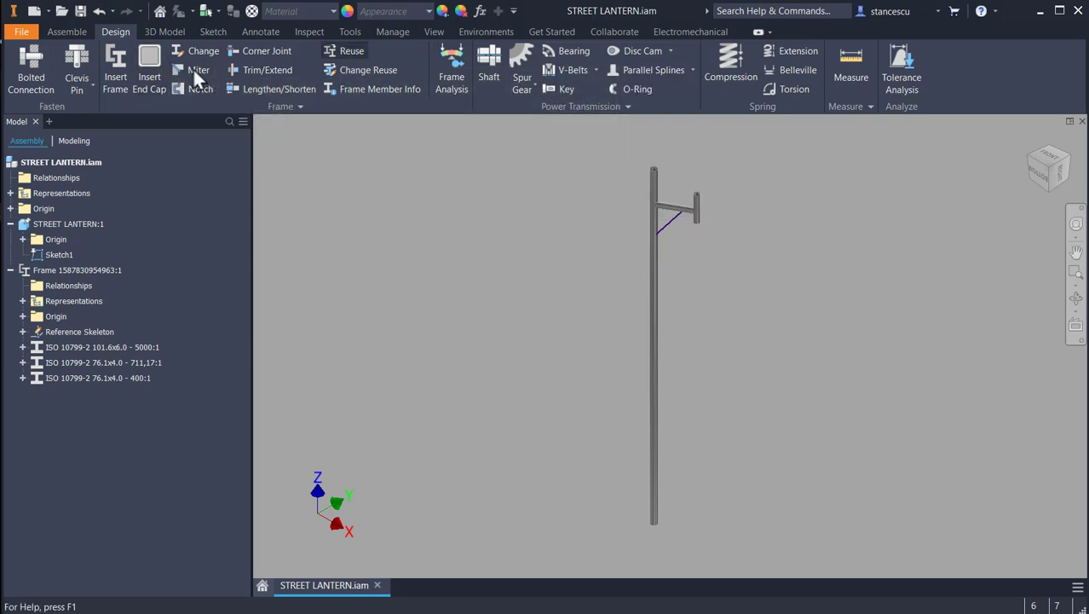
Enter Frame Analysis and create the static simulation Simulation:1 with default settings
{"action": "left_click", "coordinate": [444, 66]}
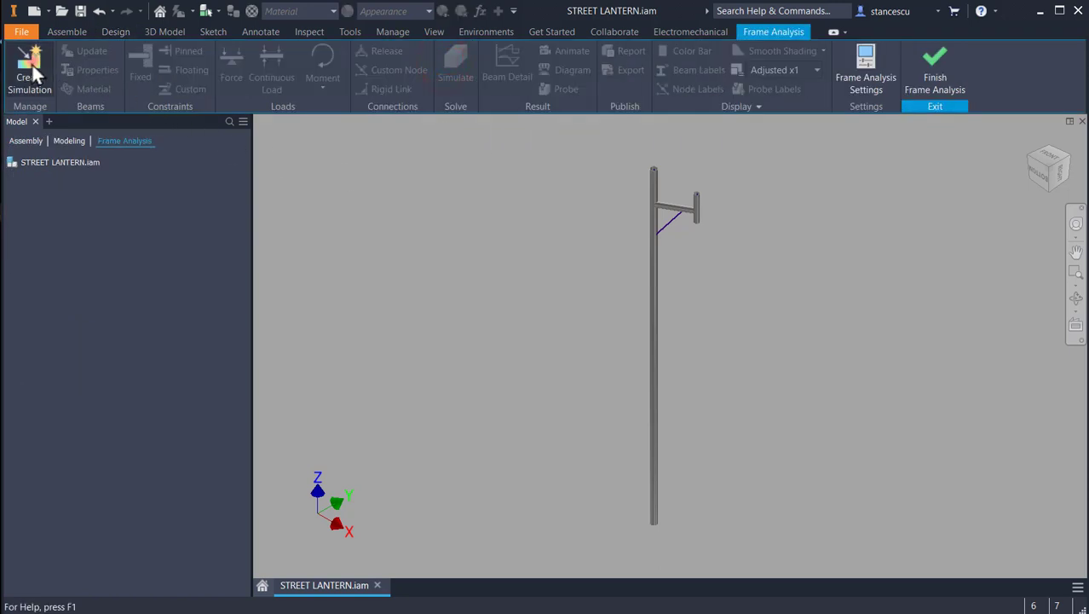
{"action": "left_click", "coordinate": [31, 68]}
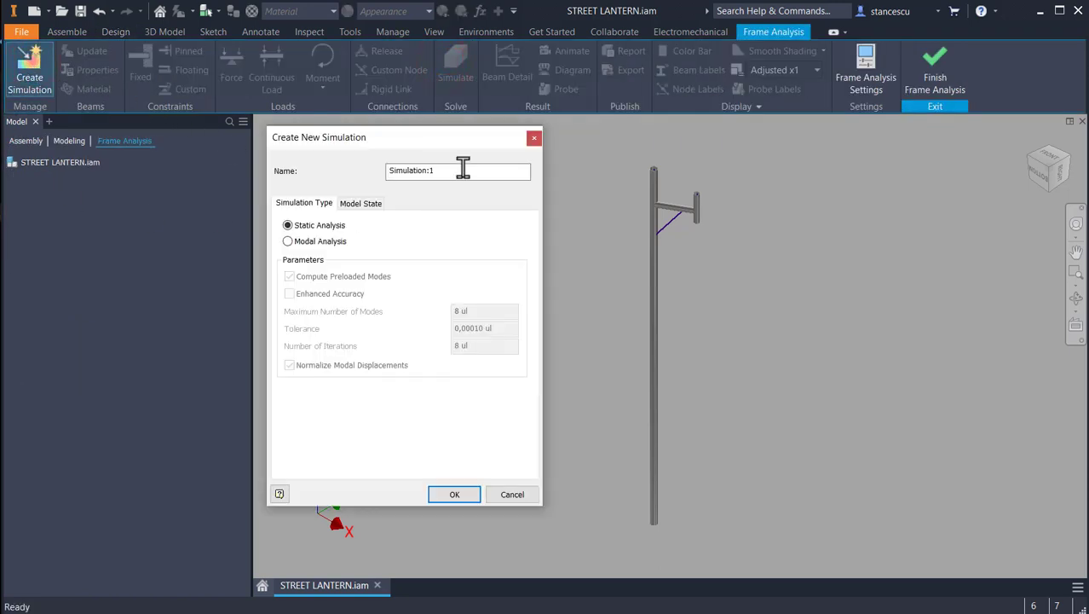
{"action": "left_click", "coordinate": [449, 494]}
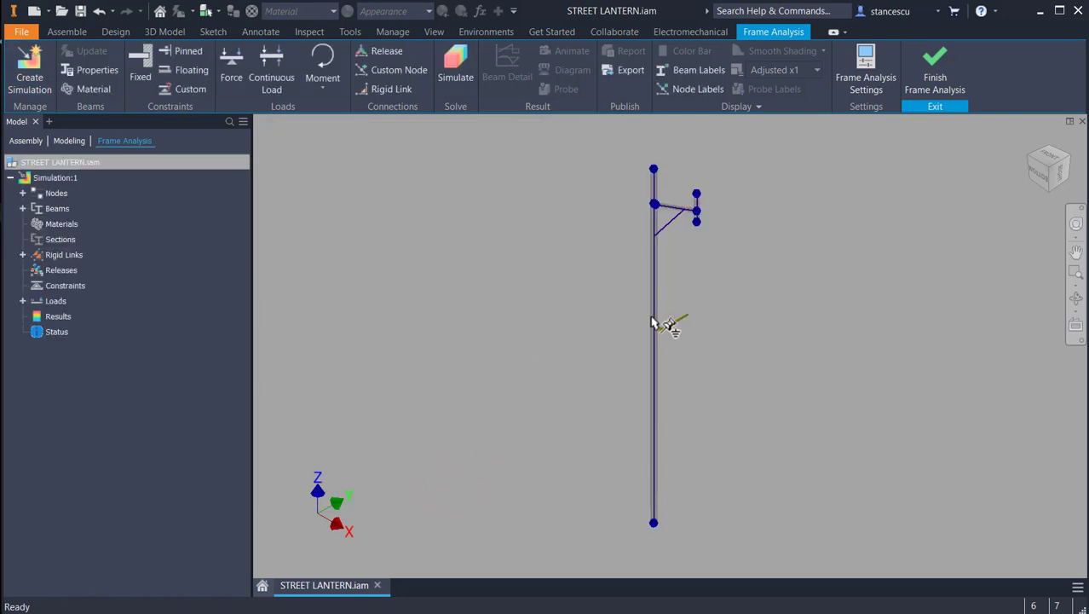
{"action": "scroll", "coordinate": [673, 319], "scroll_direction": "up", "scroll_amount": 4}
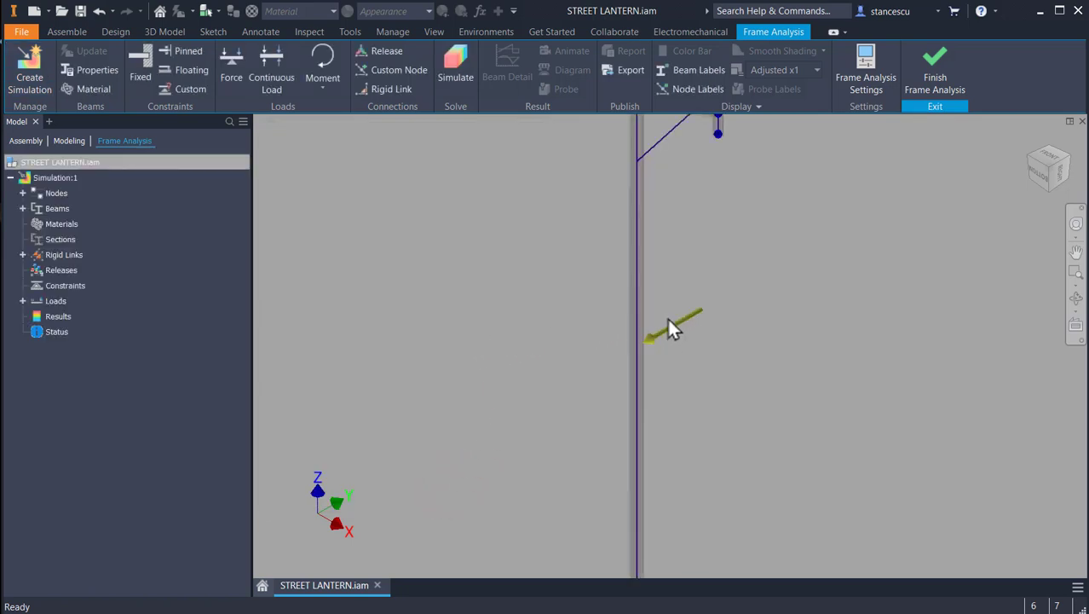
Change the Gravity load direction to Z Direction, keeping 9810 mm/s^2
{"action": "scroll", "coordinate": [503, 360], "scroll_direction": "down", "scroll_amount": 4}
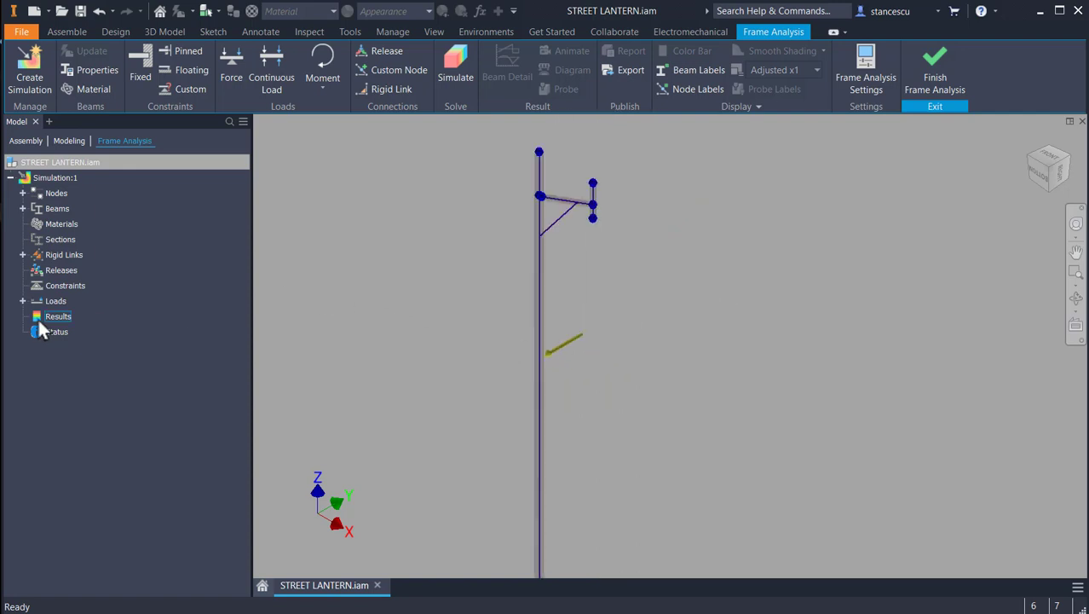
{"action": "left_click", "coordinate": [23, 301]}
{"action": "double_click", "coordinate": [51, 313]}
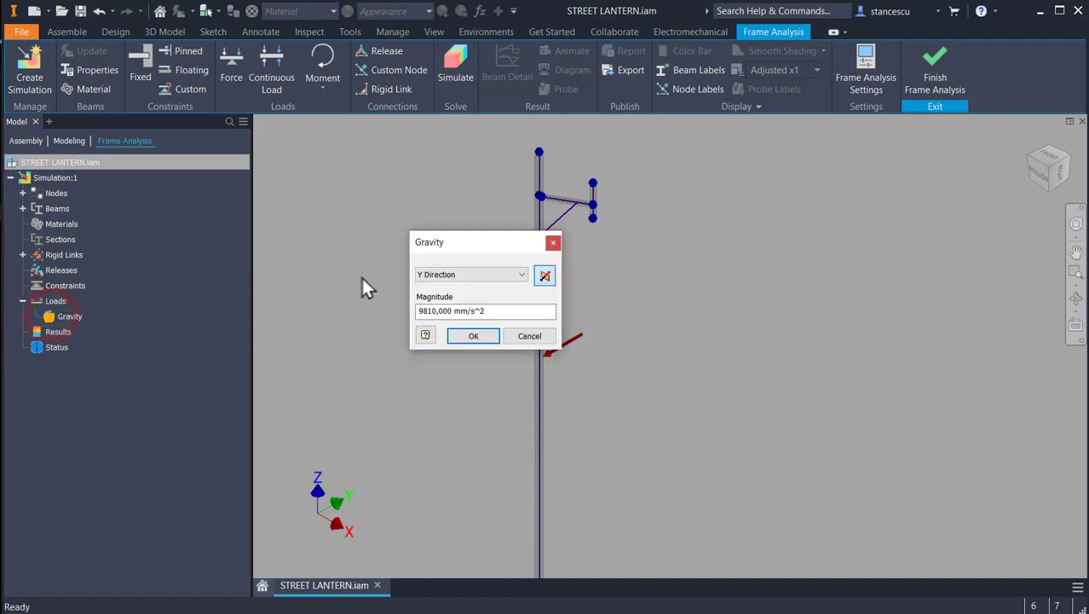
{"action": "left_click", "coordinate": [477, 275]}
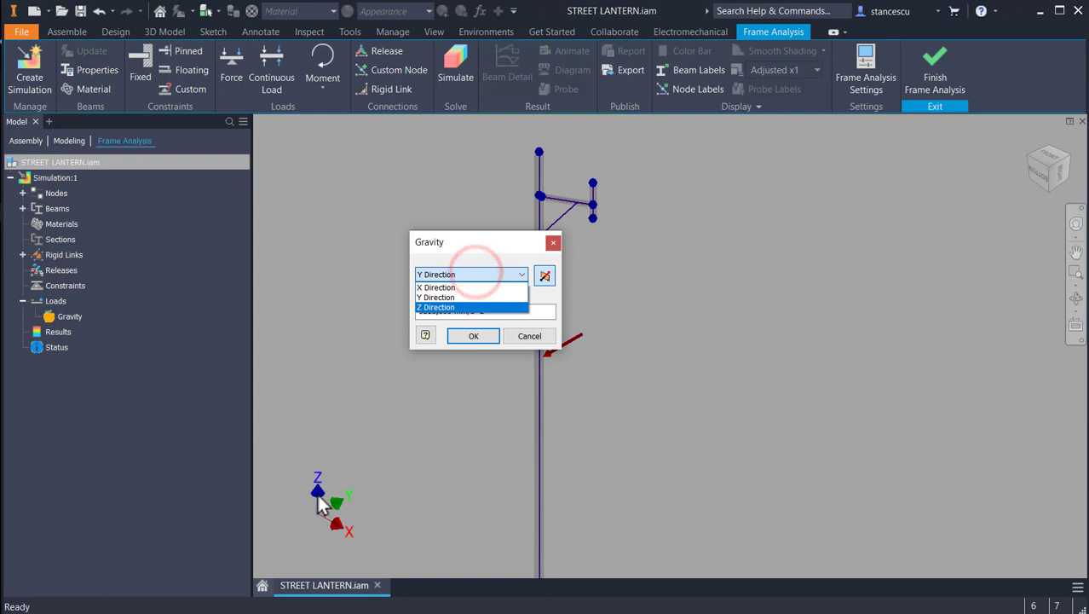
{"action": "left_click", "coordinate": [425, 308]}
{"action": "left_click_drag", "start_coordinate": [494, 239], "coordinate": [418, 215]}
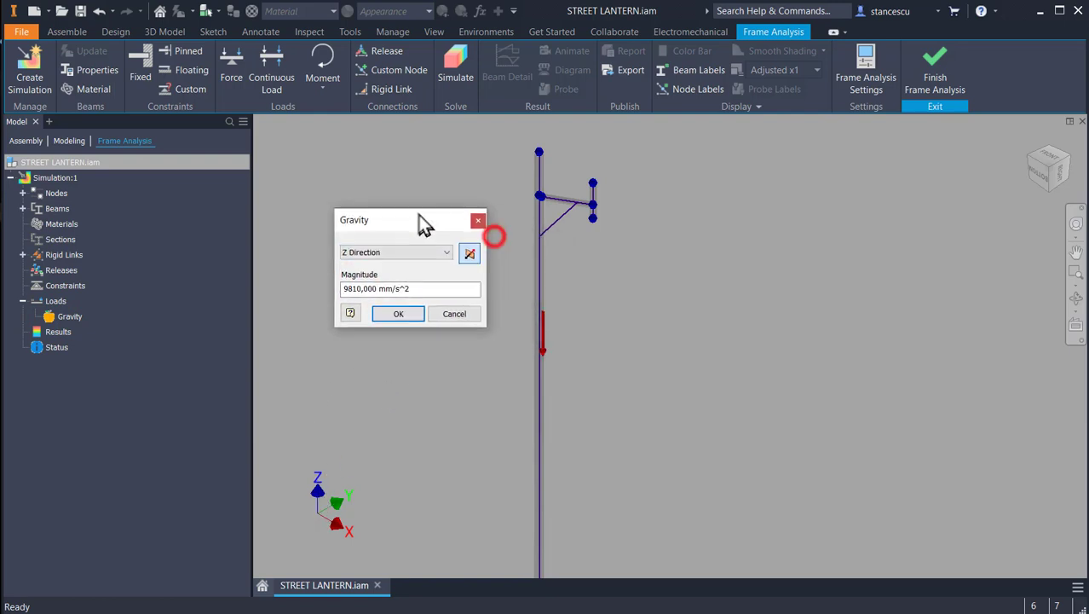
{"action": "left_click", "coordinate": [410, 309]}
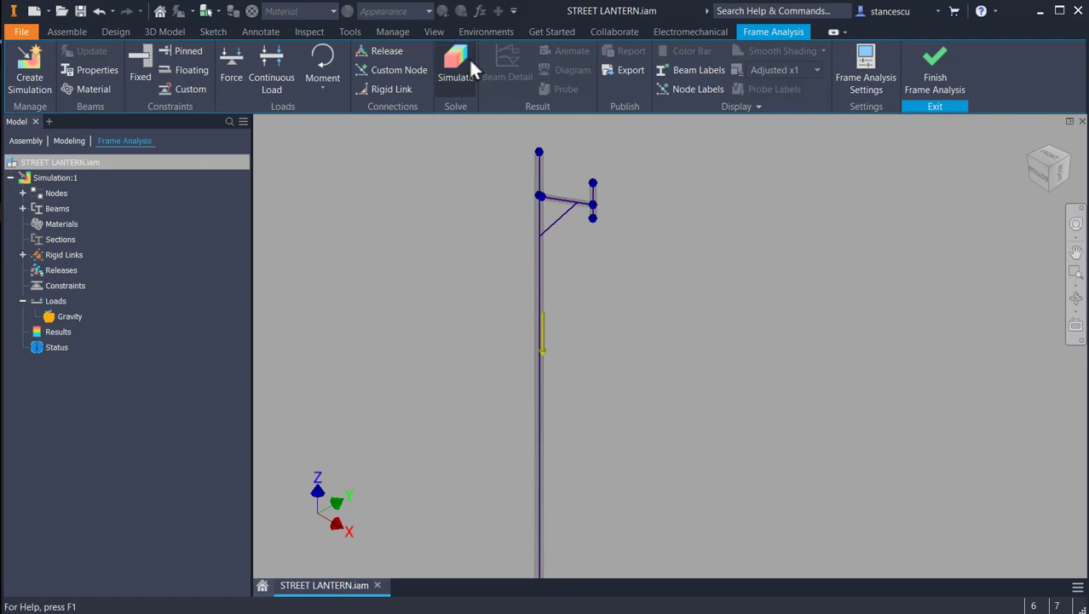
Add a Fixed constraint at the pole's bottom node
{"action": "middle_click_drag", "start_coordinate": [456, 398], "coordinate": [462, 292]}
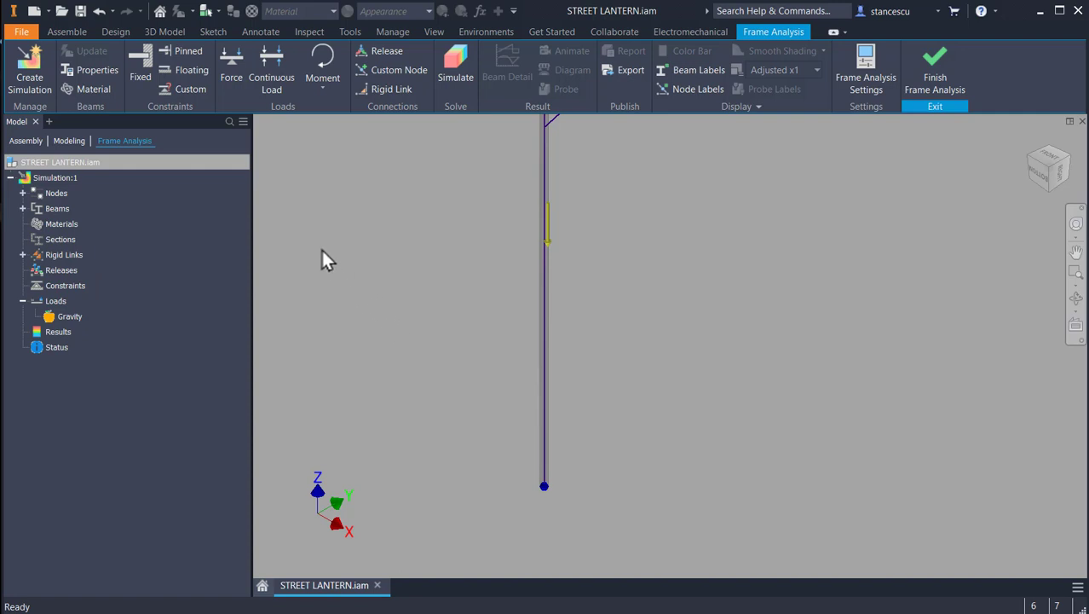
{"action": "left_click", "coordinate": [142, 65]}
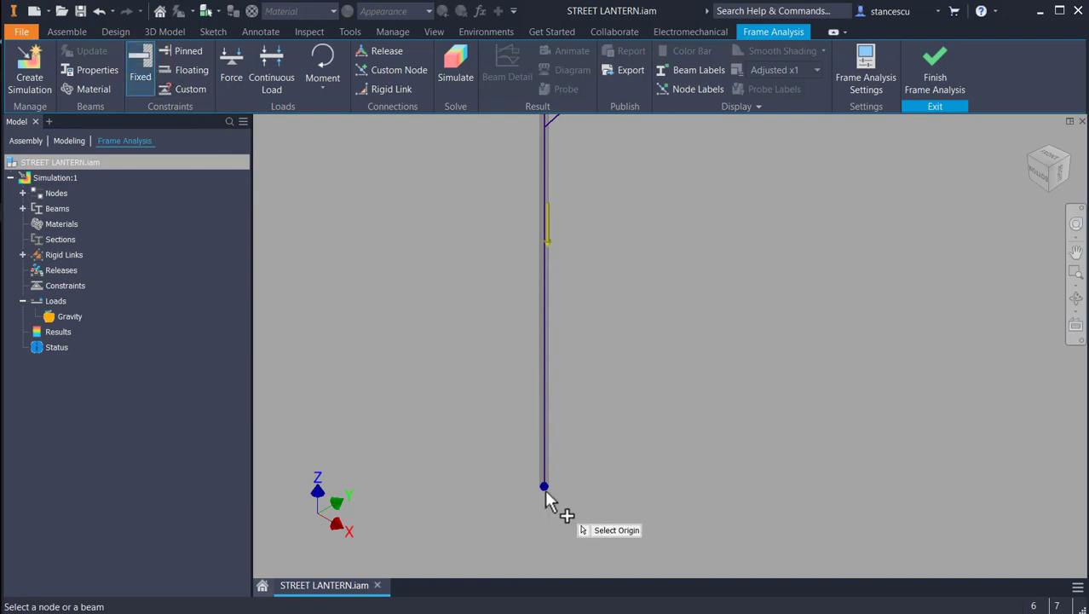
{"action": "left_click", "coordinate": [544, 489]}
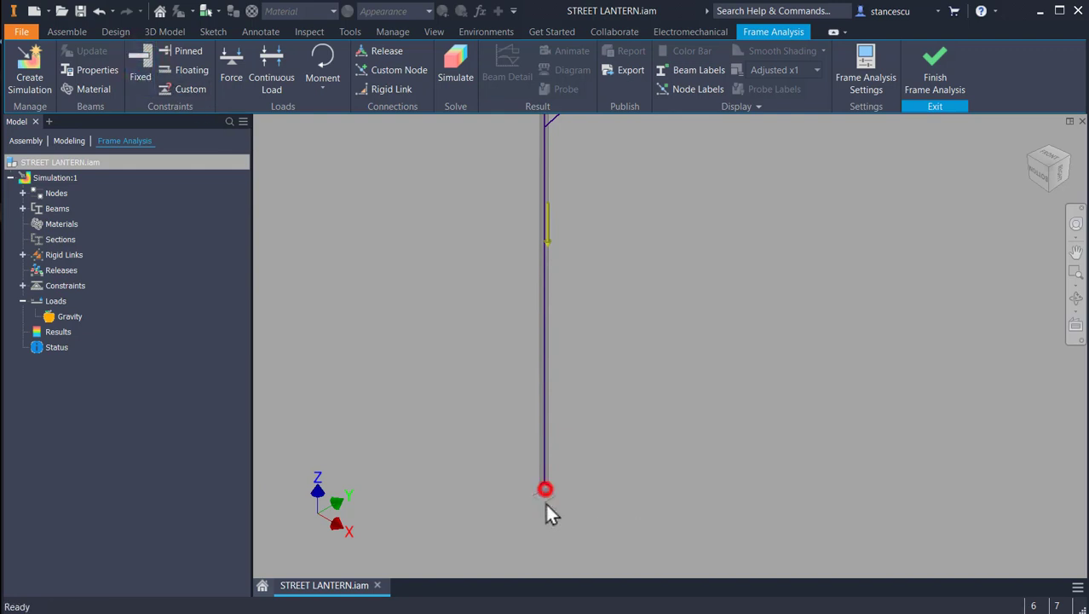
Check that the beam material is Steel, Mild, then cancel without changes
{"action": "scroll", "coordinate": [580, 494], "scroll_direction": "up", "scroll_amount": 5}
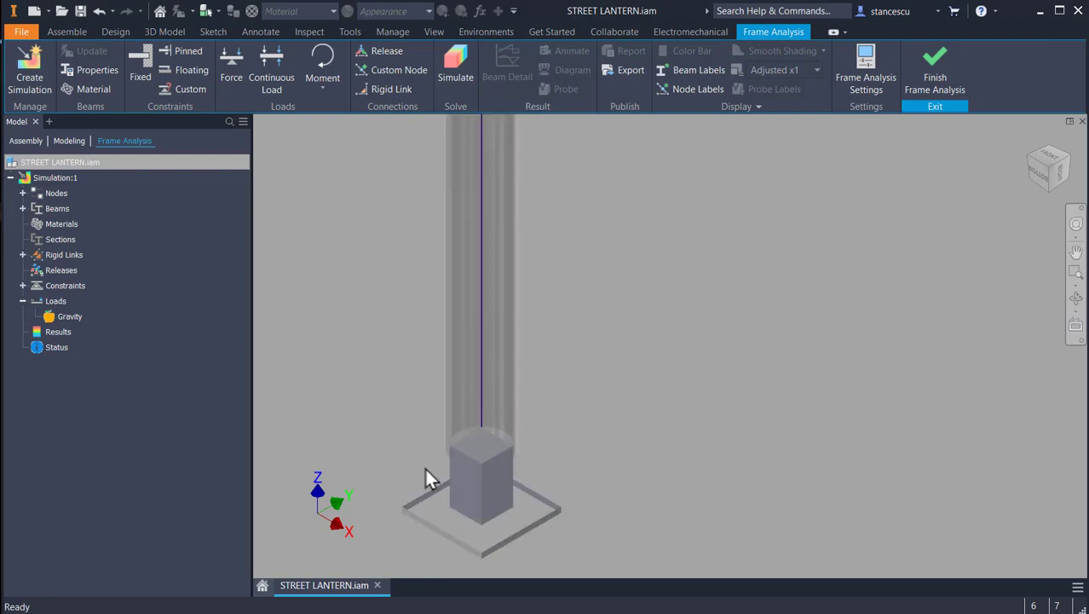
{"action": "scroll", "coordinate": [682, 362], "scroll_direction": "down", "scroll_amount": 5}
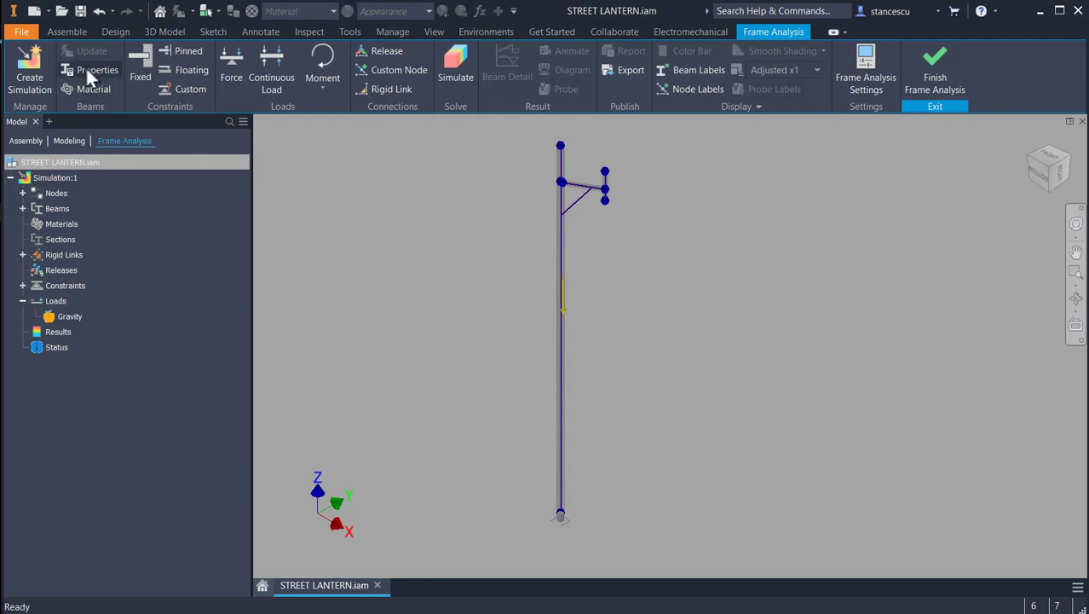
{"action": "left_click", "coordinate": [89, 89]}
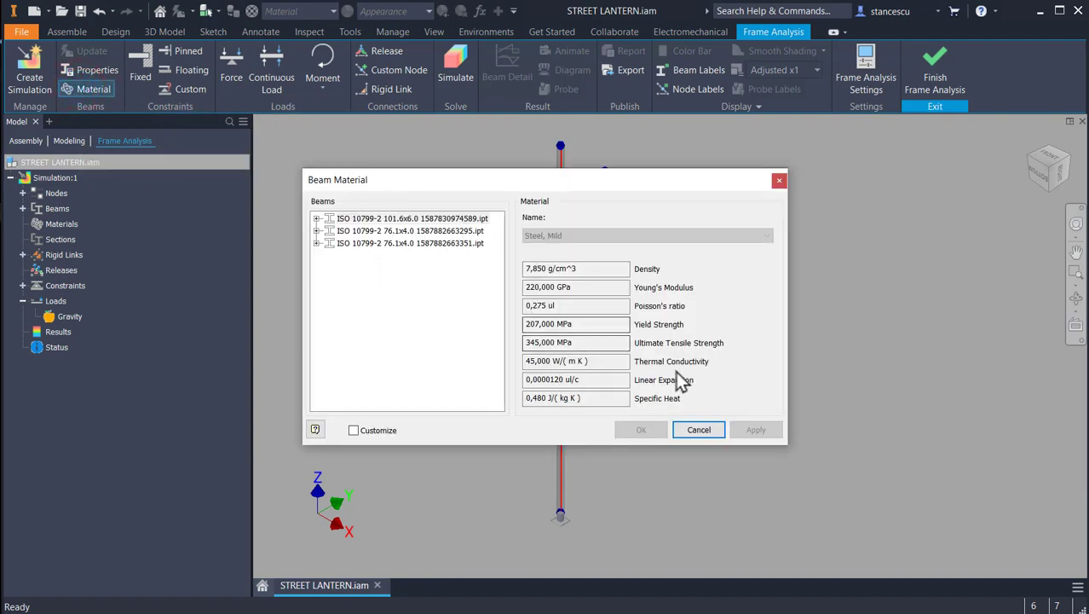
{"action": "left_click", "coordinate": [699, 431]}
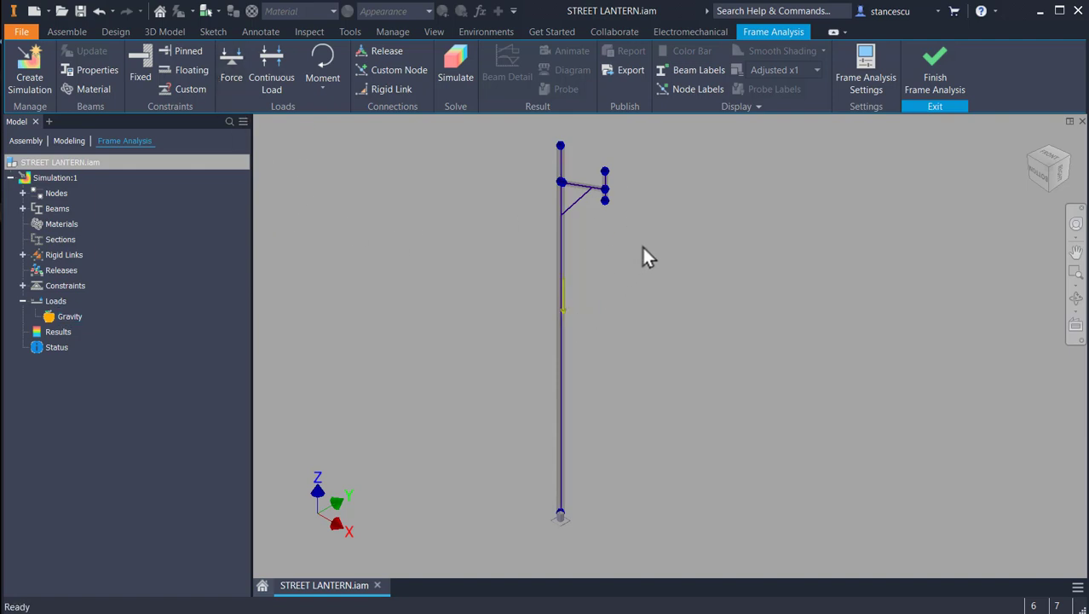
Simulate the frame and display the Smax normal stress plot, peaking at 2,241 MPa
{"action": "left_click", "coordinate": [452, 72]}
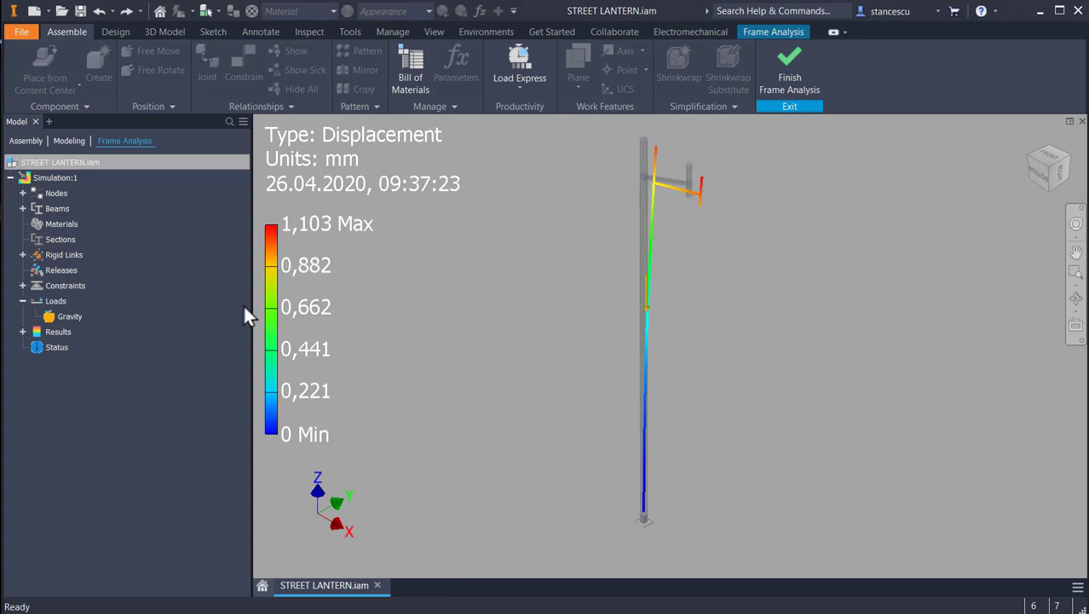
{"action": "left_click", "coordinate": [23, 332]}
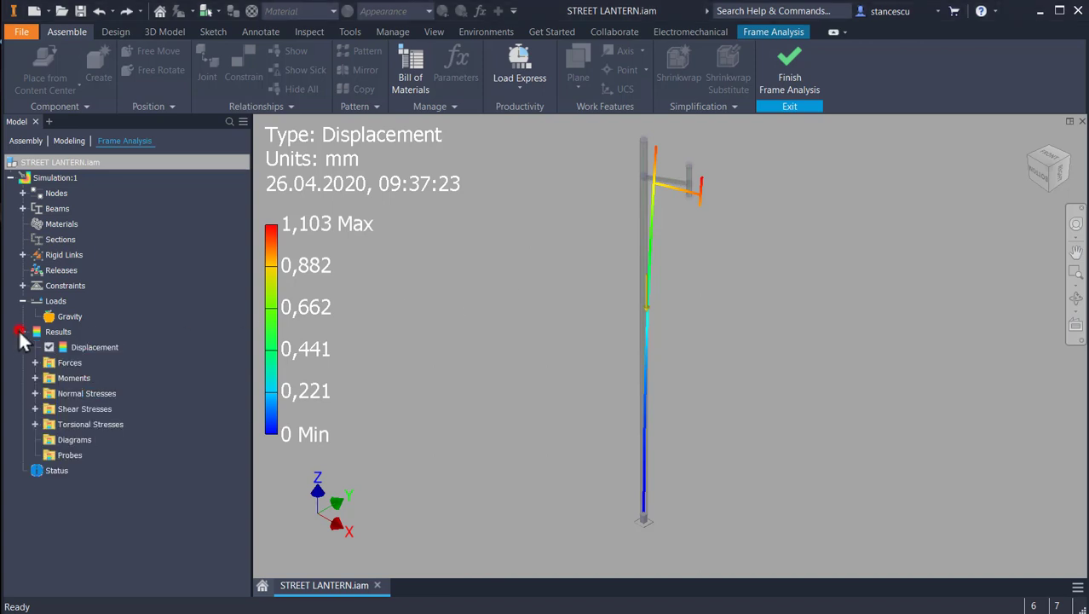
{"action": "left_click", "coordinate": [35, 393]}
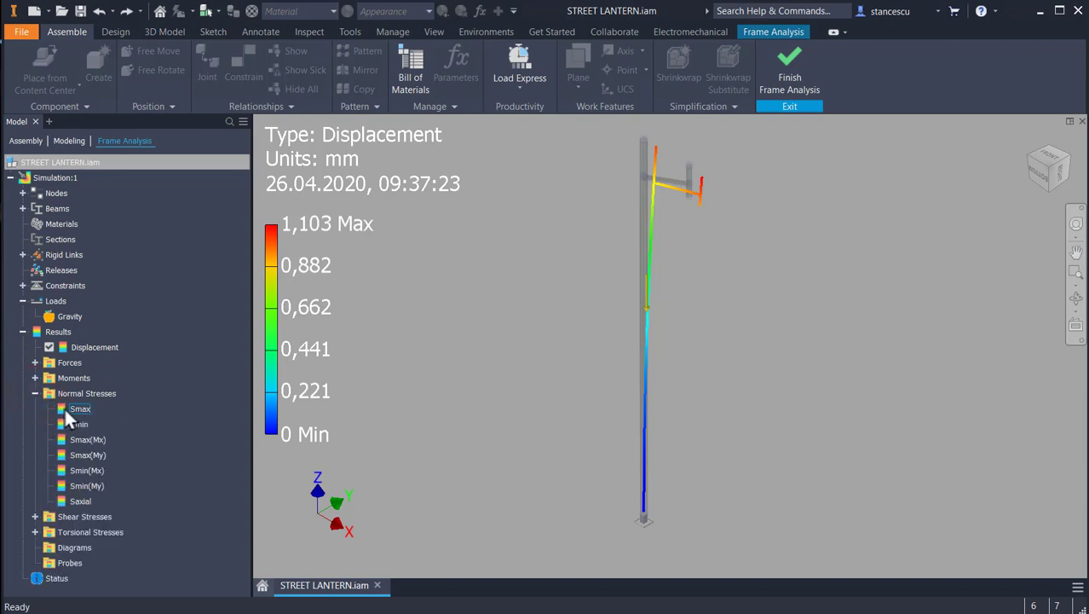
{"action": "double_click", "coordinate": [70, 409]}
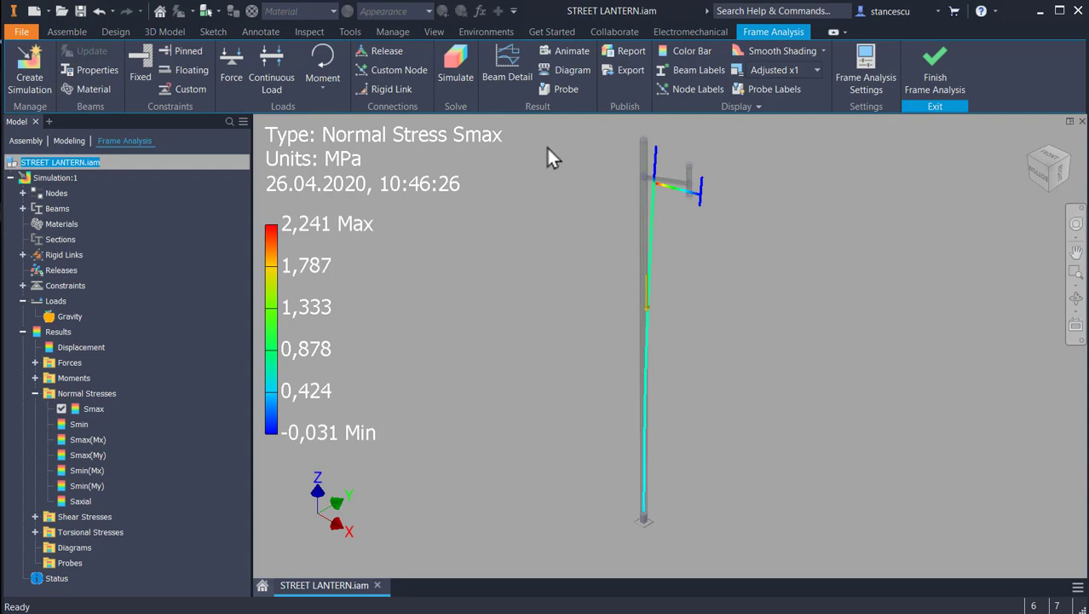
{"action": "left_click", "coordinate": [571, 50]}
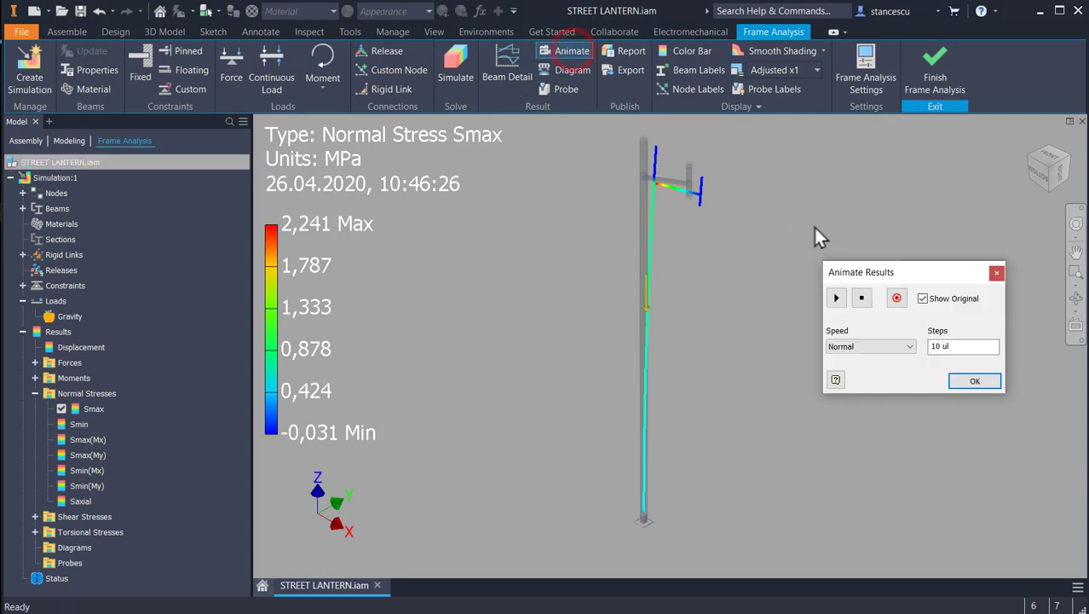
{"action": "left_click", "coordinate": [838, 299]}
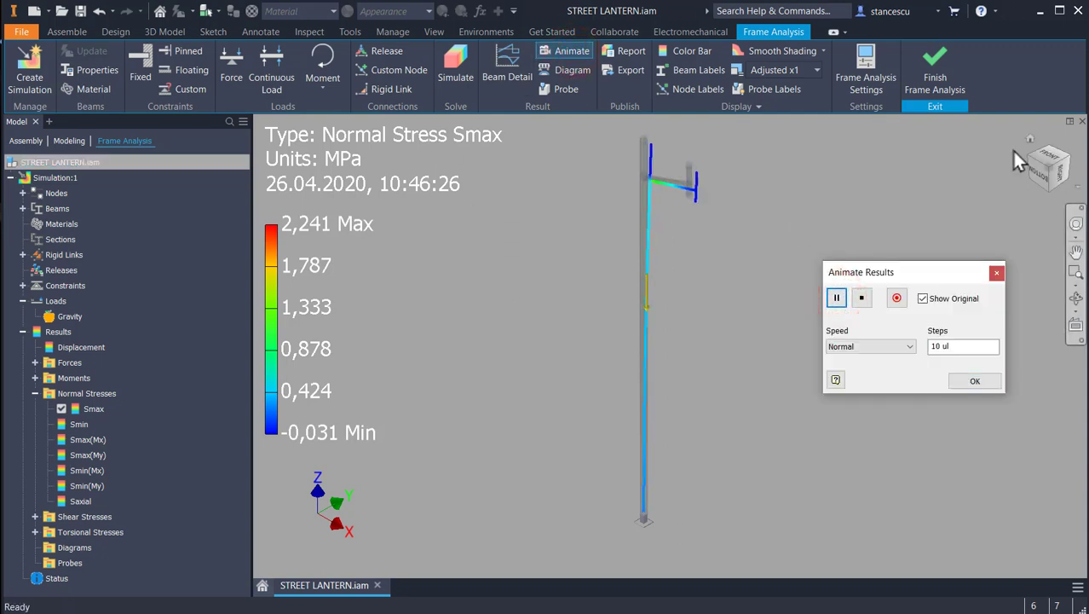
{"action": "left_click", "coordinate": [1036, 171]}
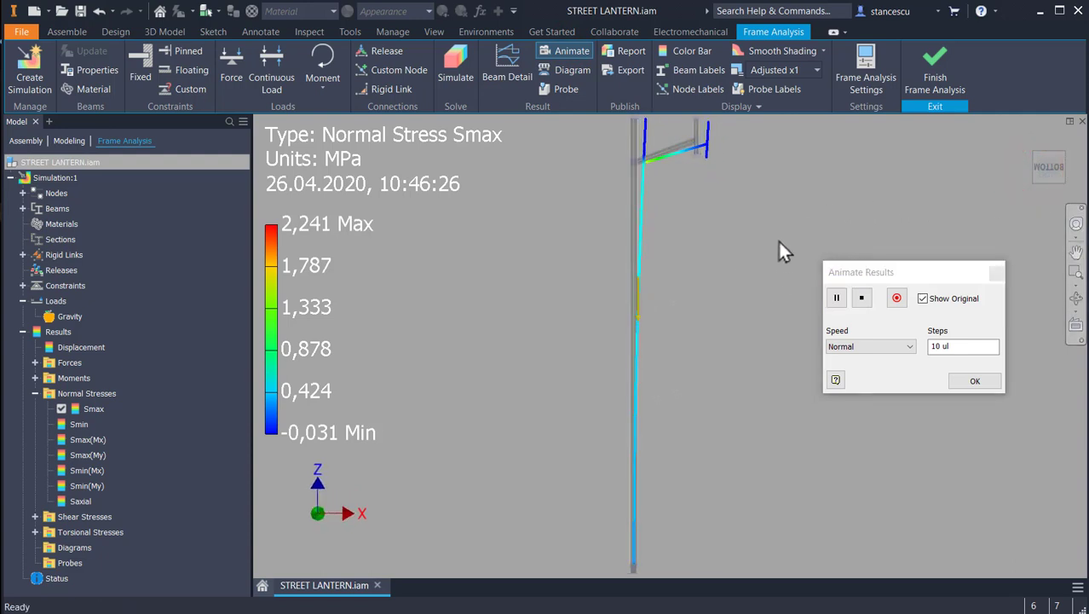
{"action": "left_click", "coordinate": [741, 107]}
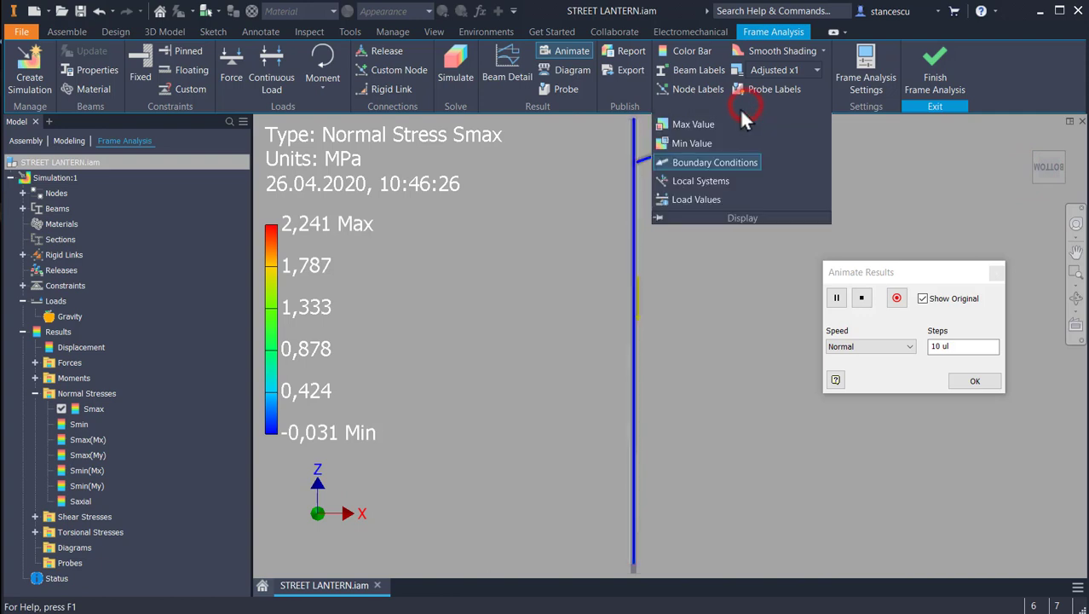
{"action": "left_click", "coordinate": [693, 124]}
{"action": "left_click", "coordinate": [692, 142]}
{"action": "left_click", "coordinate": [961, 384]}
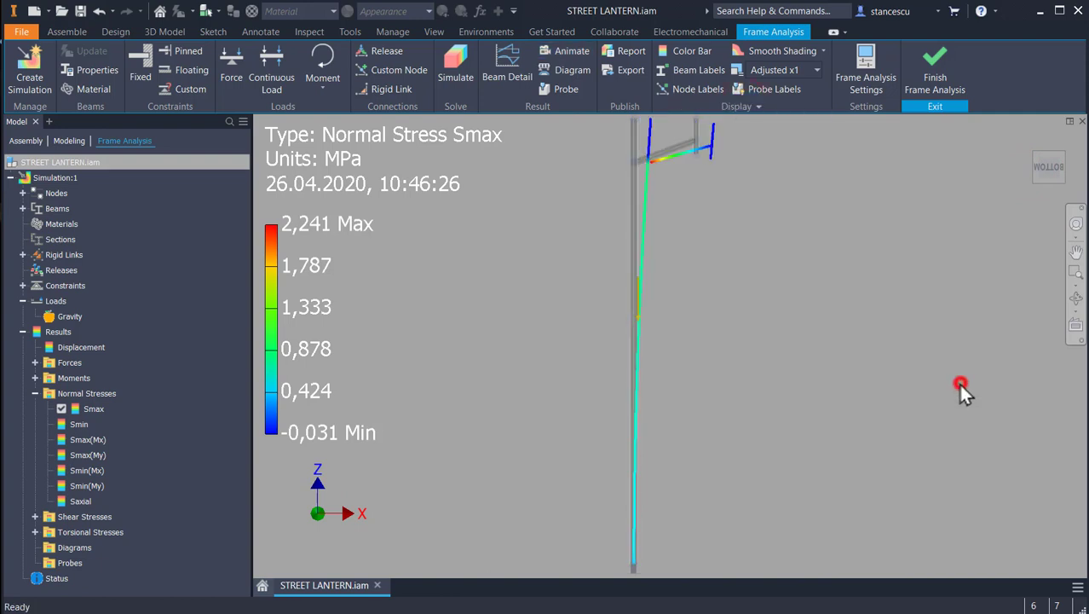
{"action": "left_click", "coordinate": [742, 109]}
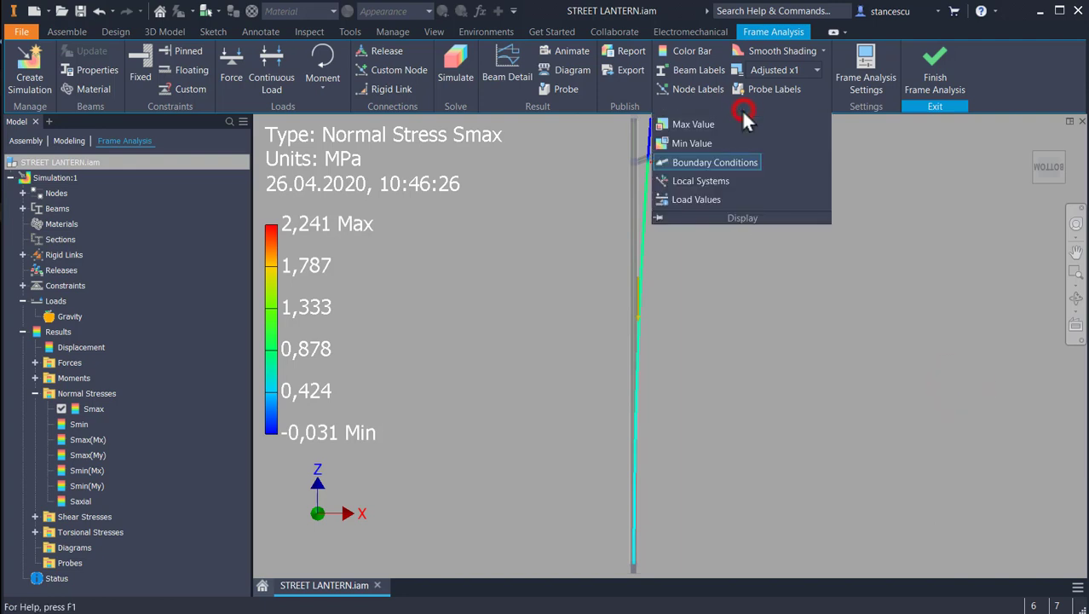
{"action": "left_click", "coordinate": [695, 124]}
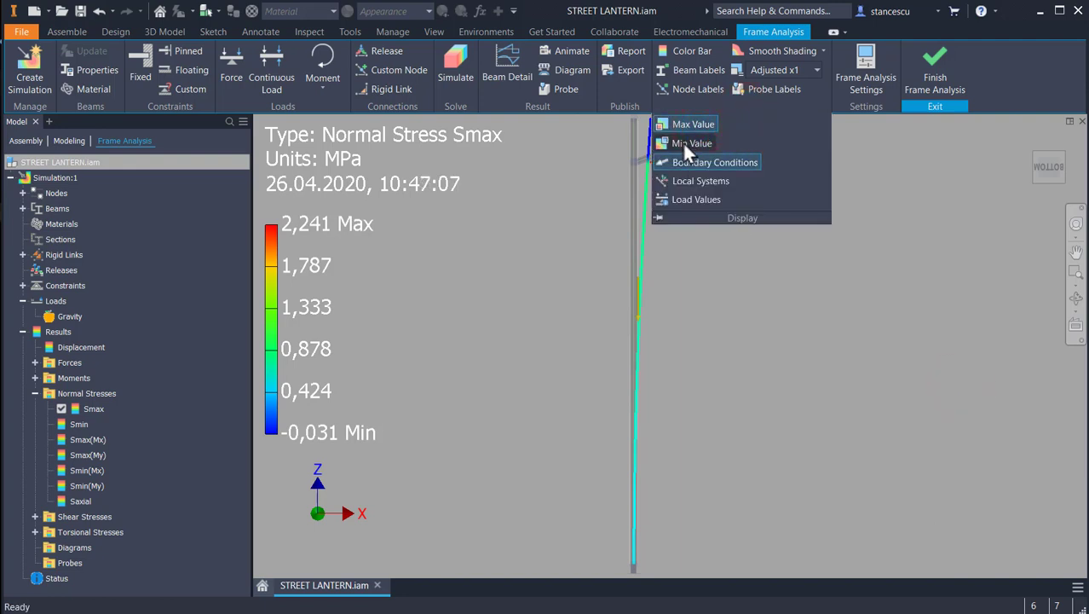
{"action": "left_click", "coordinate": [684, 142]}
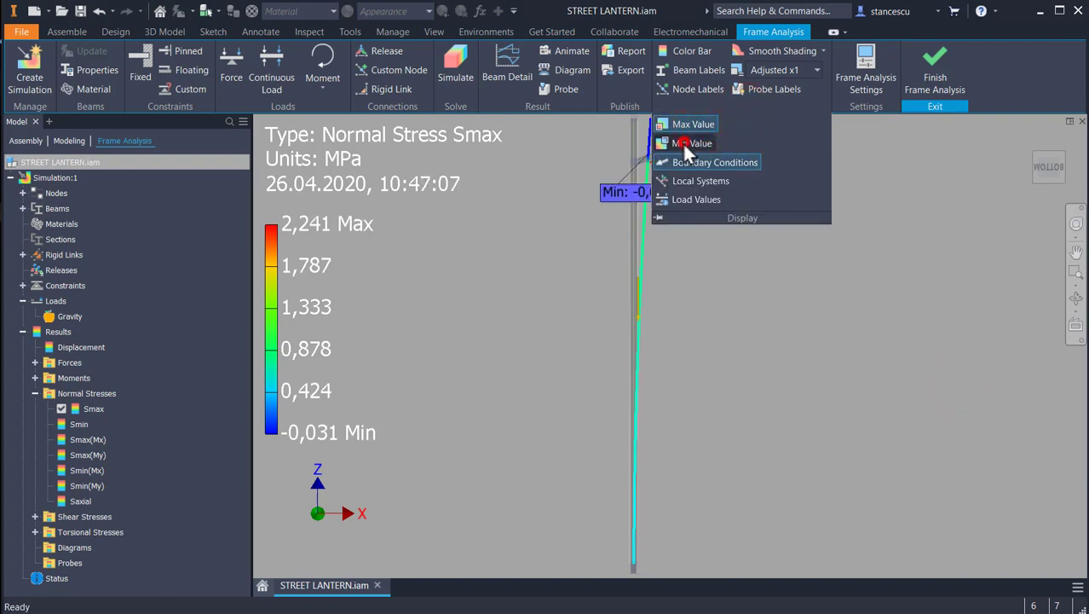
{"action": "left_click", "coordinate": [901, 251]}
{"action": "scroll", "coordinate": [816, 252], "scroll_direction": "down", "scroll_amount": 3}
{"action": "middle_click_drag", "start_coordinate": [806, 260], "coordinate": [750, 261]}
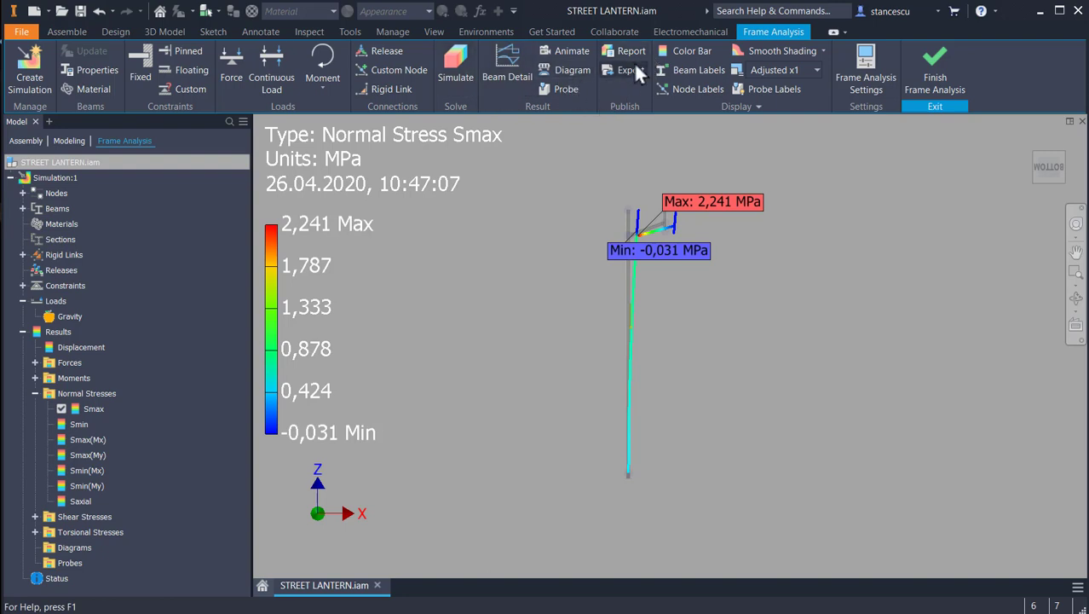
{"action": "left_click", "coordinate": [572, 51]}
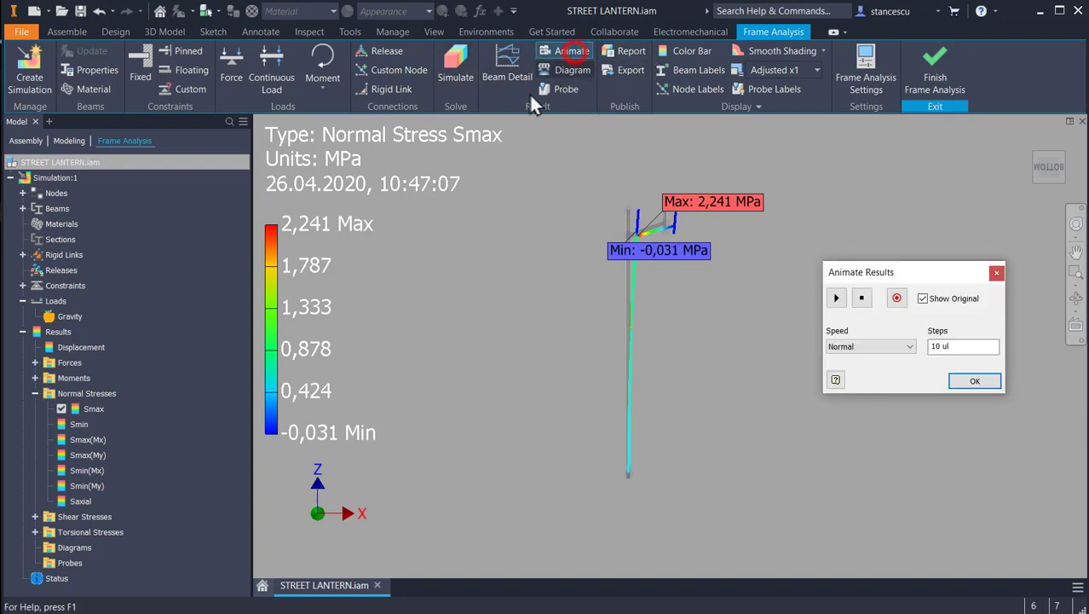
{"action": "left_click", "coordinate": [837, 297]}
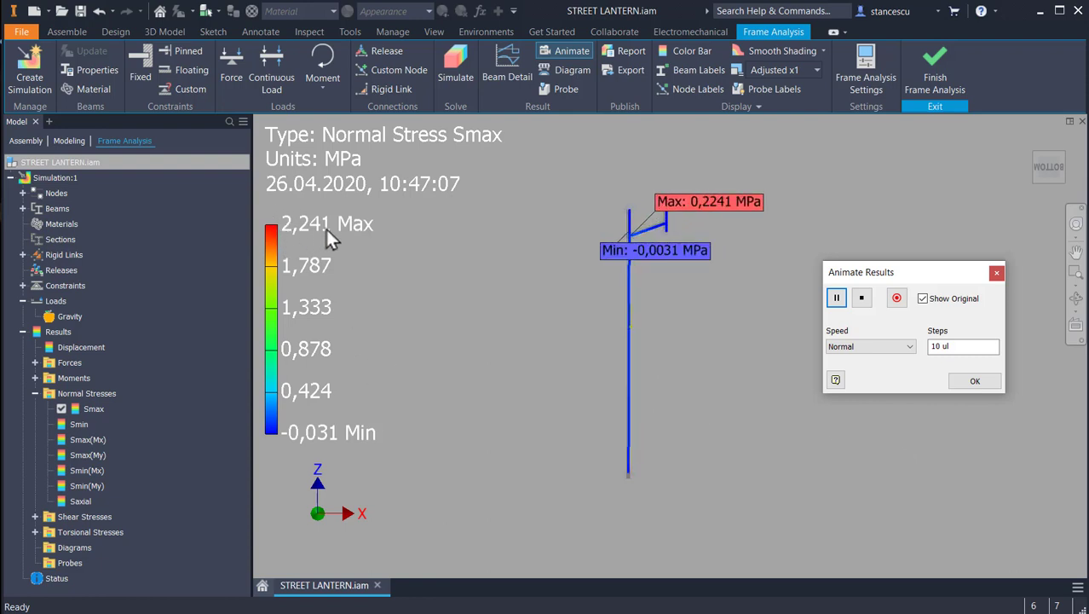
{"action": "left_click", "coordinate": [975, 380]}
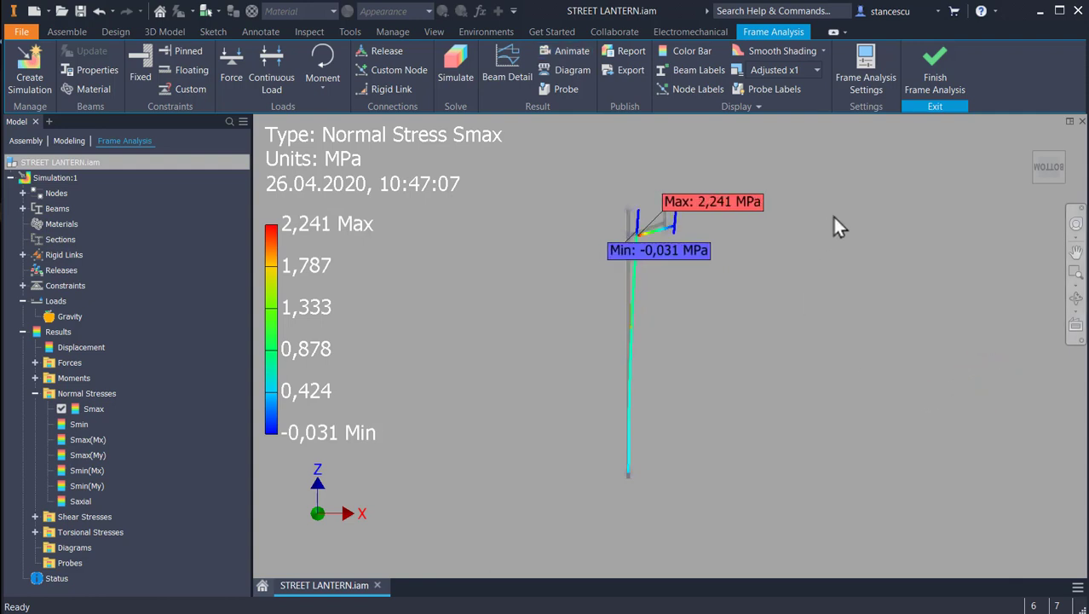
Exit Frame Analysis and zoom in on the diagonal sketch line under the lantern arm
{"action": "left_click", "coordinate": [925, 63]}
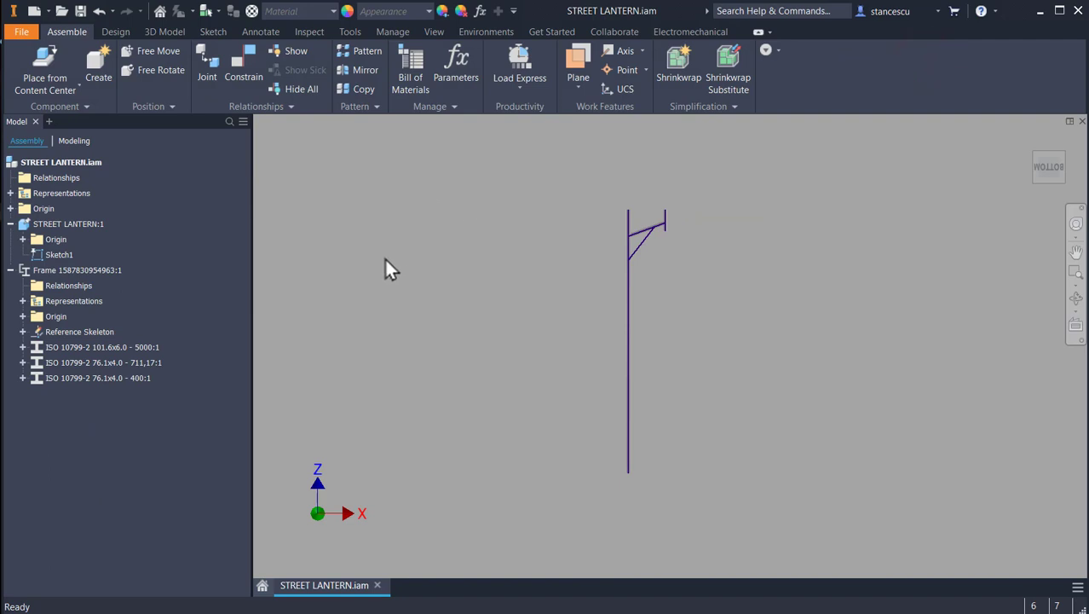
{"action": "scroll", "coordinate": [650, 249], "scroll_direction": "up", "scroll_amount": 5}
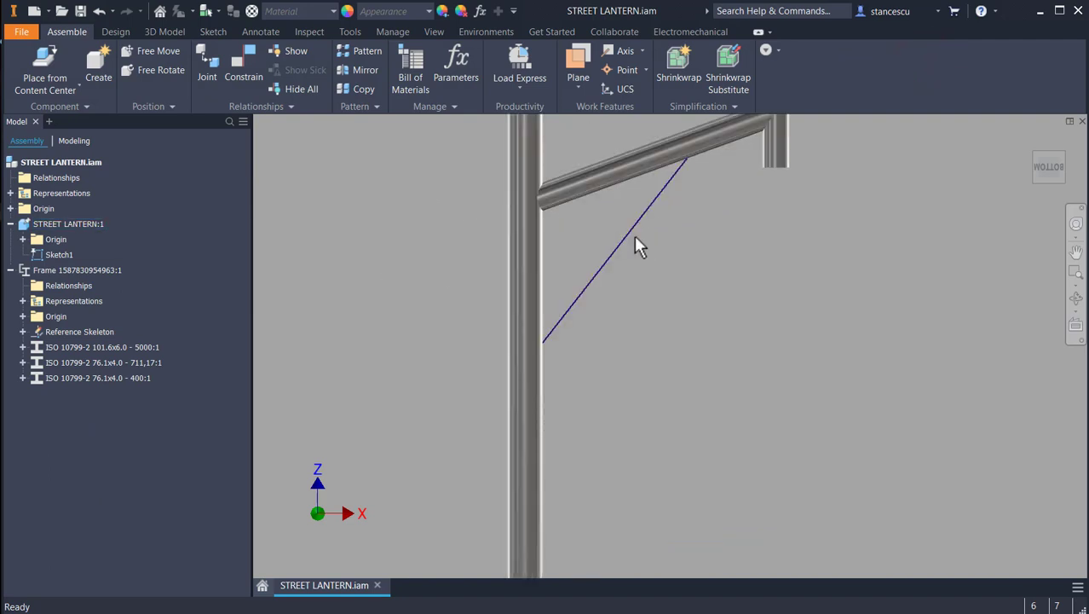
{"action": "left_click", "coordinate": [635, 237]}
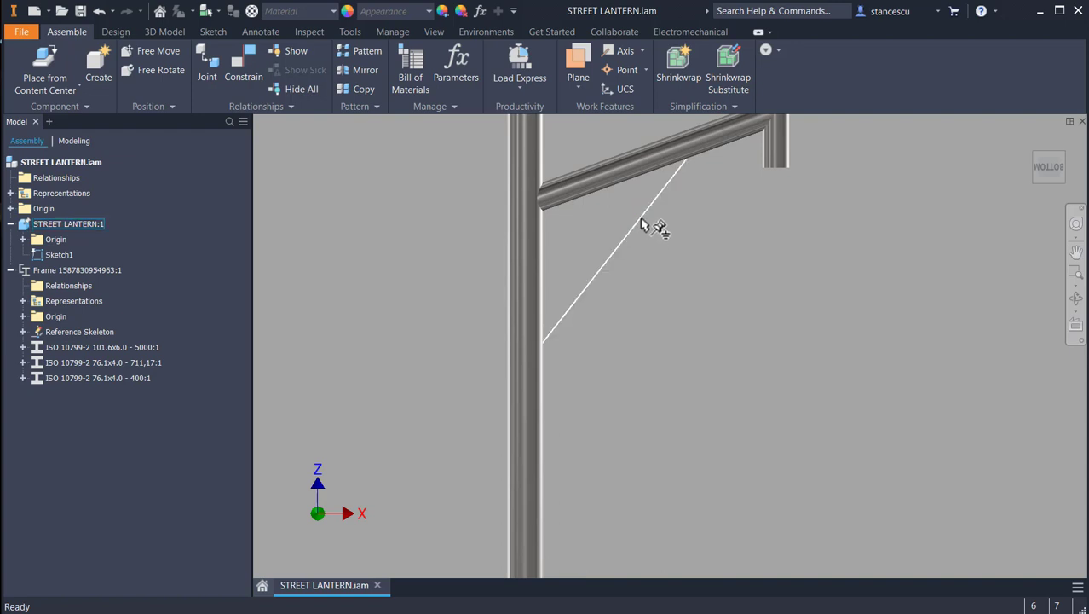
{"action": "left_click", "coordinate": [414, 288]}
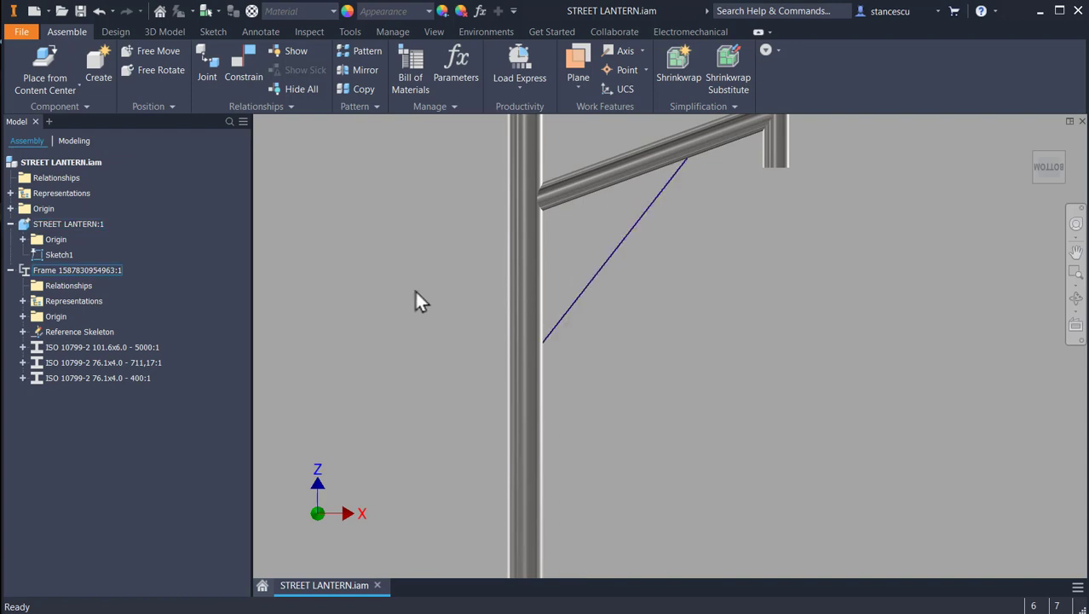
{"action": "left_click", "coordinate": [607, 275]}
{"action": "left_click", "coordinate": [299, 213]}
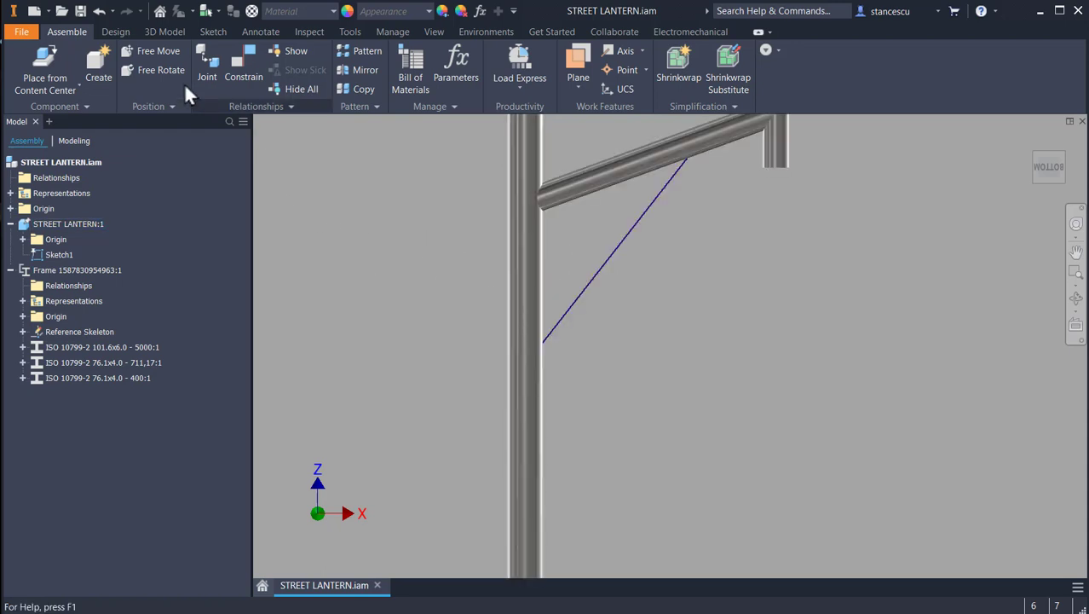
Insert an ISO 10799-2 76.1x4.0 round tube along the diagonal line, keeping default file naming
{"action": "left_click", "coordinate": [126, 32]}
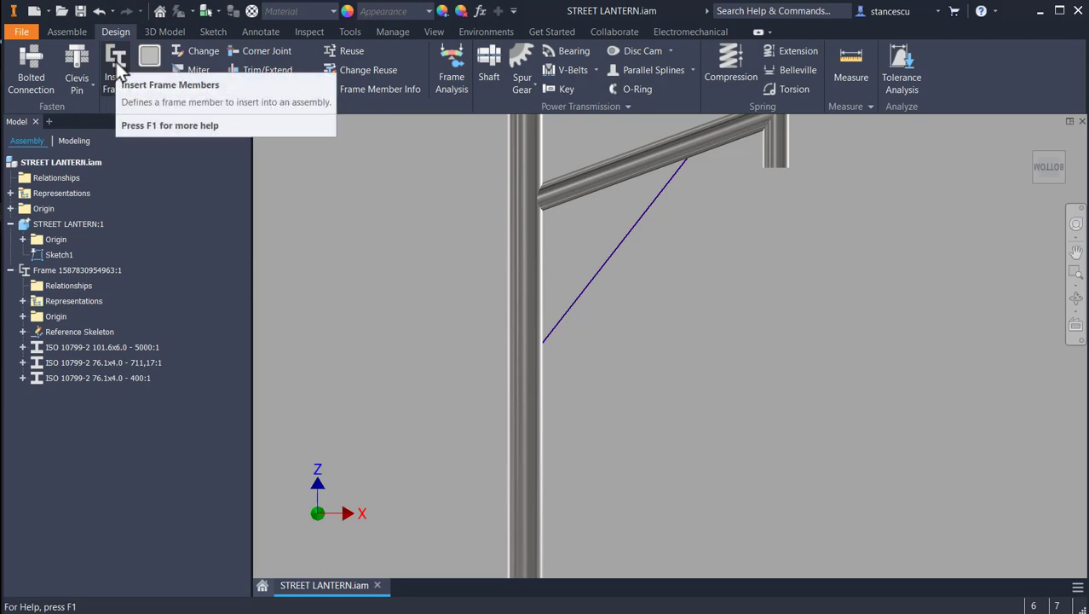
{"action": "left_click", "coordinate": [117, 72]}
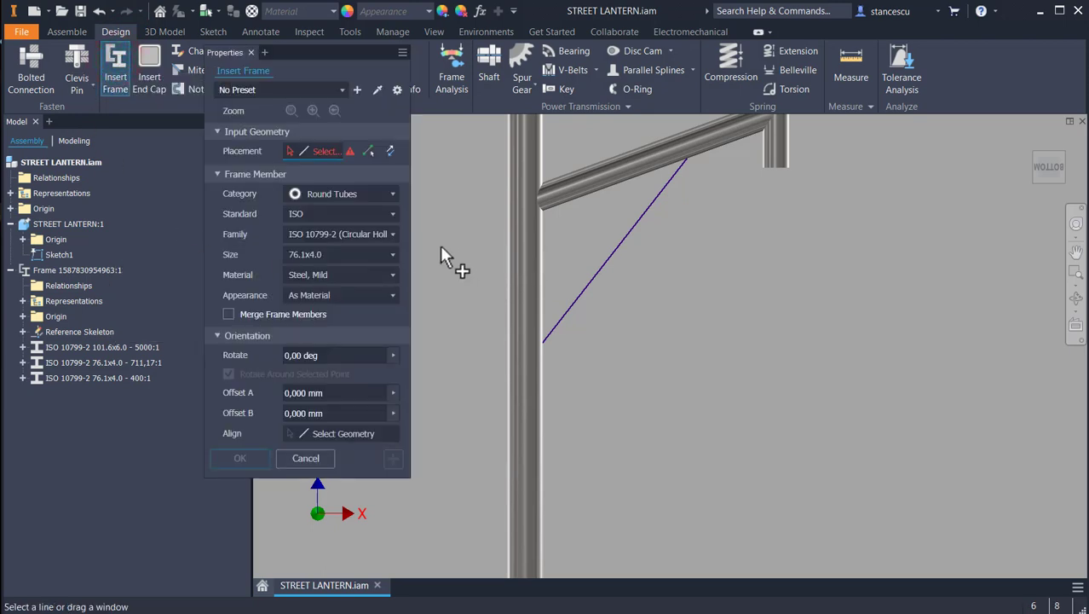
{"action": "left_click", "coordinate": [603, 268]}
{"action": "left_click", "coordinate": [246, 458]}
{"action": "left_click", "coordinate": [651, 393]}
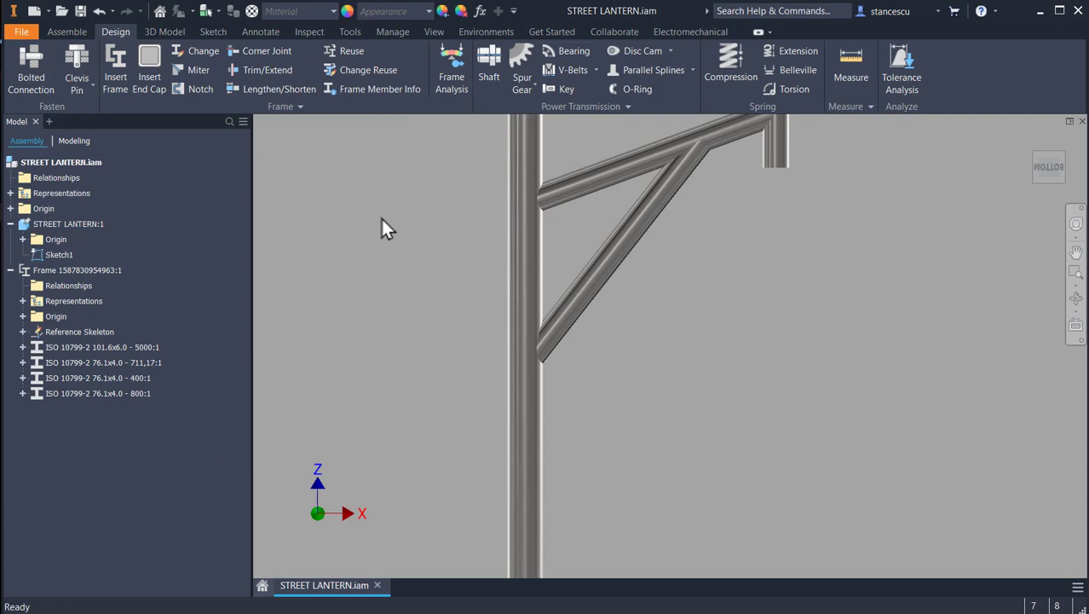
Notch the diagonal brace against the horizontal arm and vertical post, shortening it to 766,18
{"action": "left_click", "coordinate": [184, 85]}
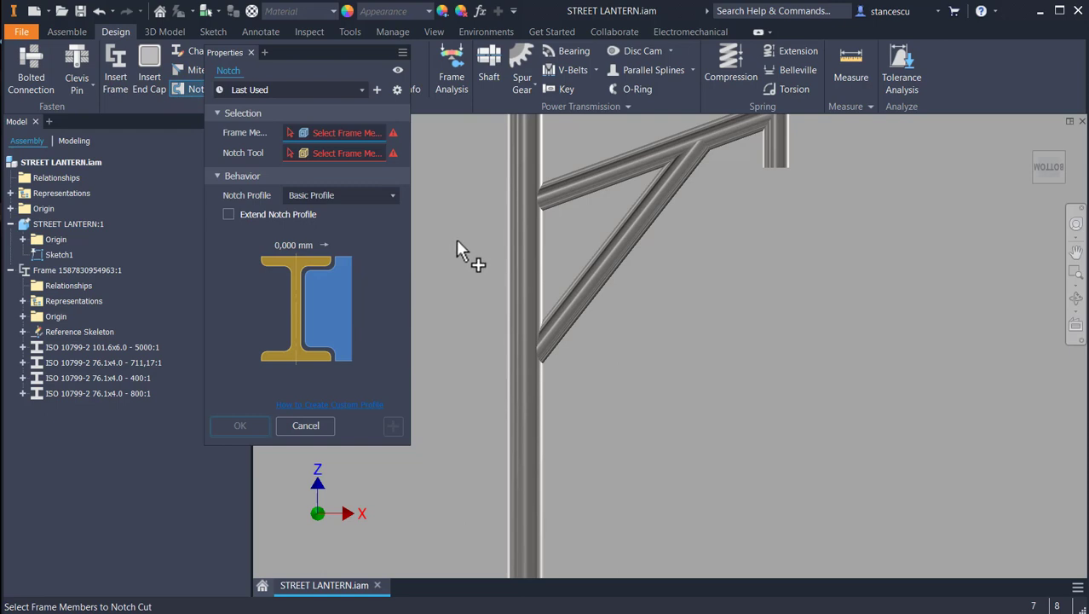
{"action": "left_click", "coordinate": [633, 244]}
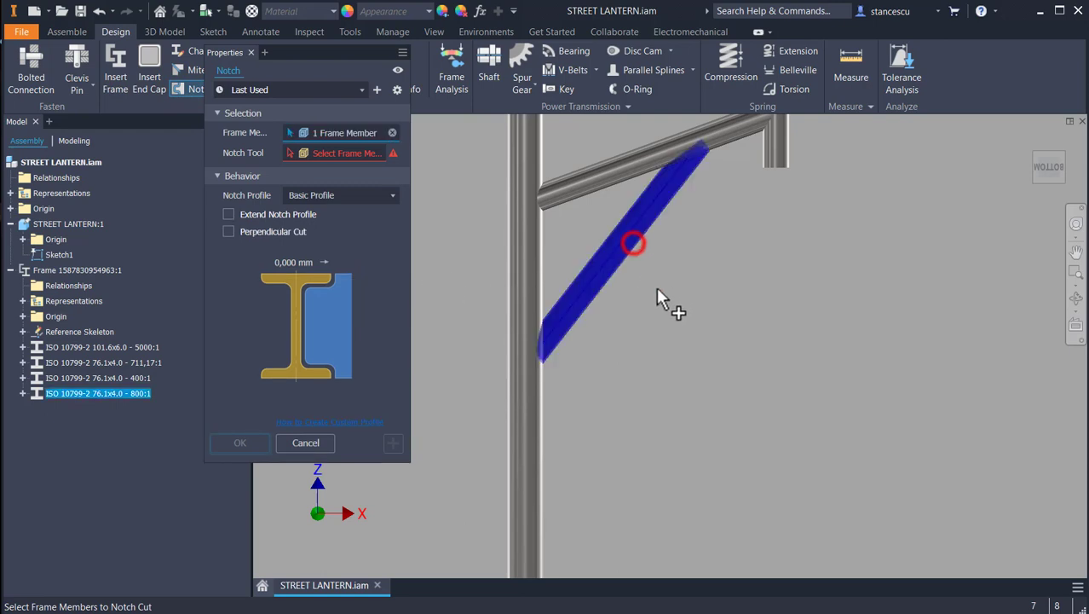
{"action": "left_click", "coordinate": [350, 157]}
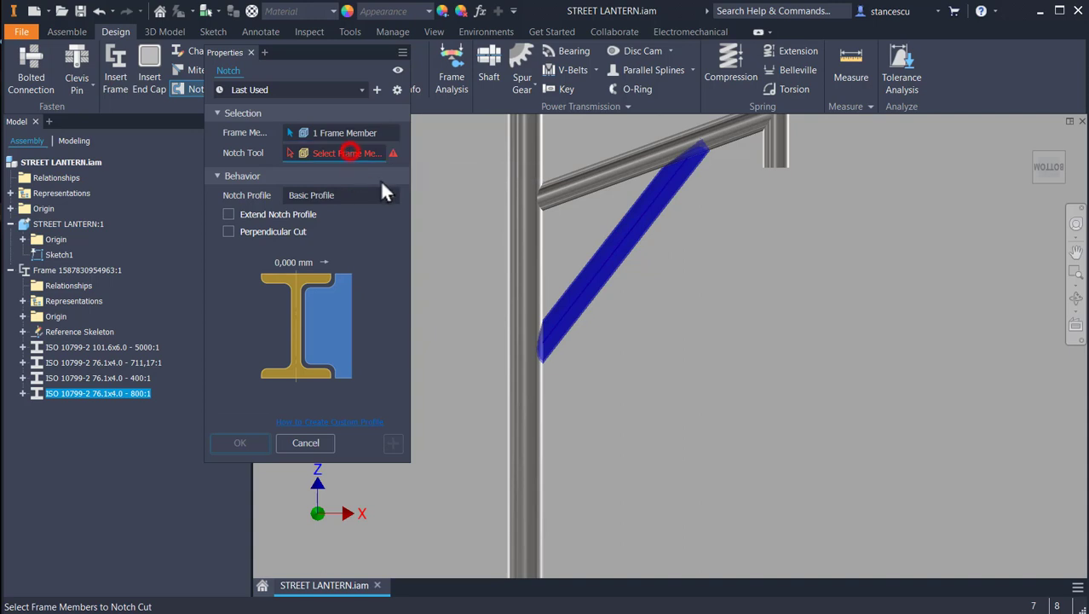
{"action": "left_click", "coordinate": [570, 181]}
{"action": "left_click", "coordinate": [517, 244]}
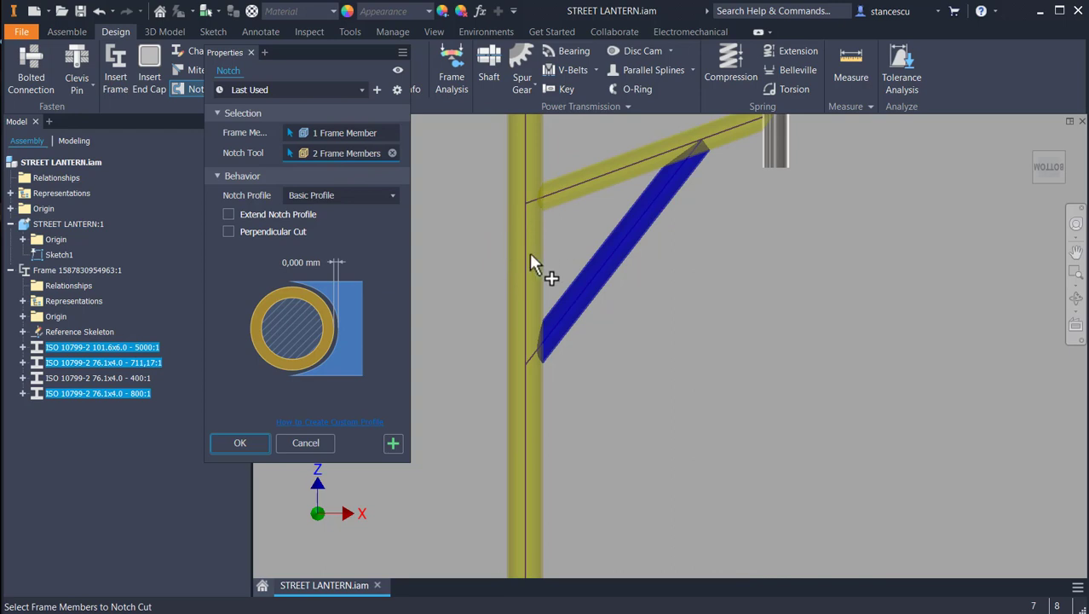
{"action": "left_click", "coordinate": [239, 442]}
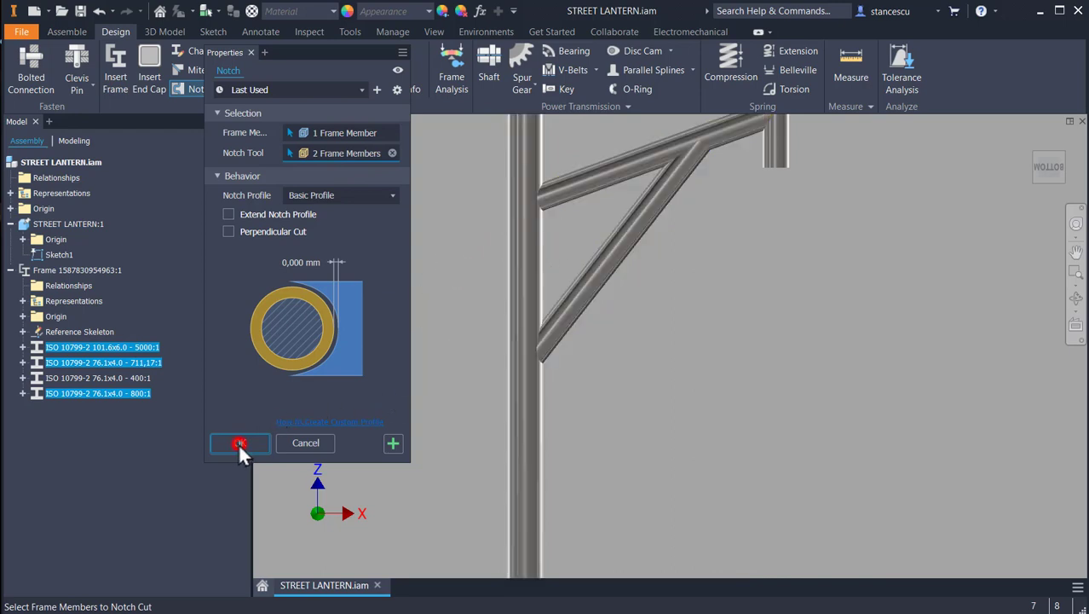
{"action": "left_click", "coordinate": [791, 354]}
Rerun Frame Analysis on the braced frame, review the 1,115 MPa Smax, and return to the assembly
{"action": "left_click", "coordinate": [449, 53]}
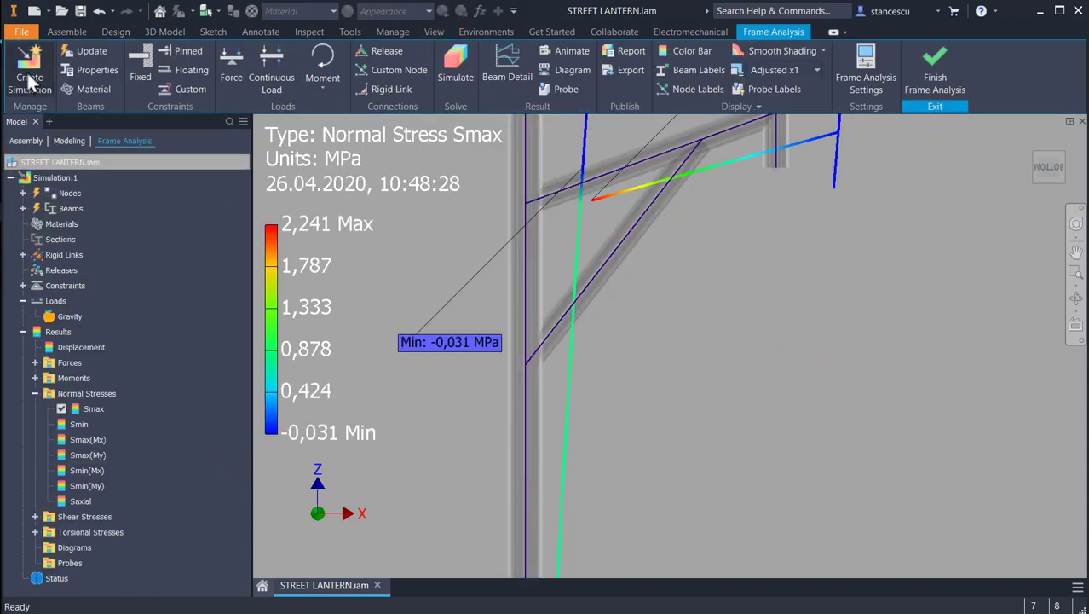
{"action": "left_click", "coordinate": [450, 58]}
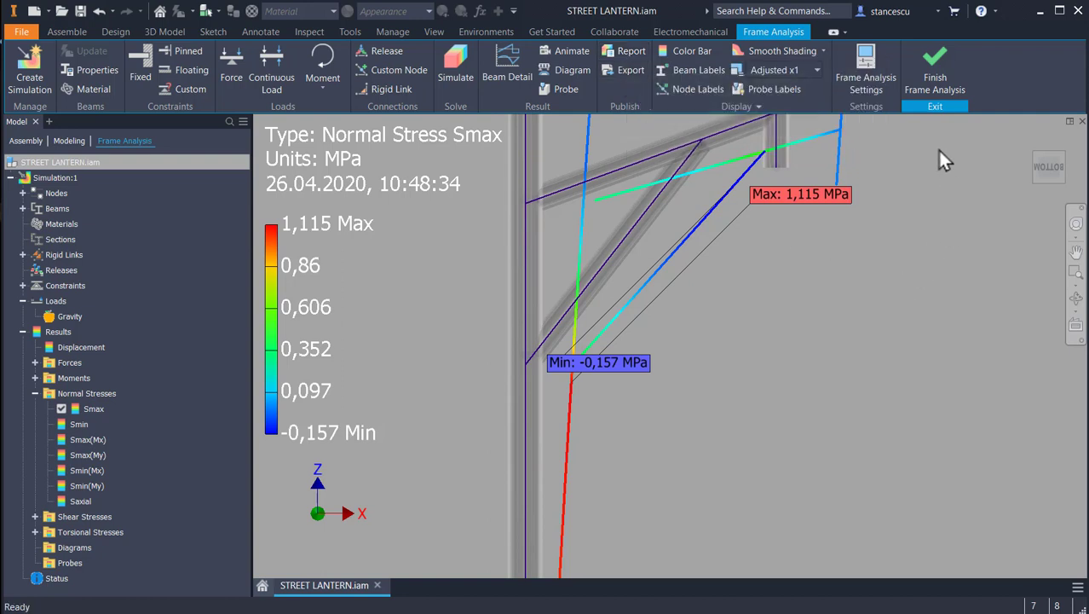
{"action": "left_click", "coordinate": [929, 64]}
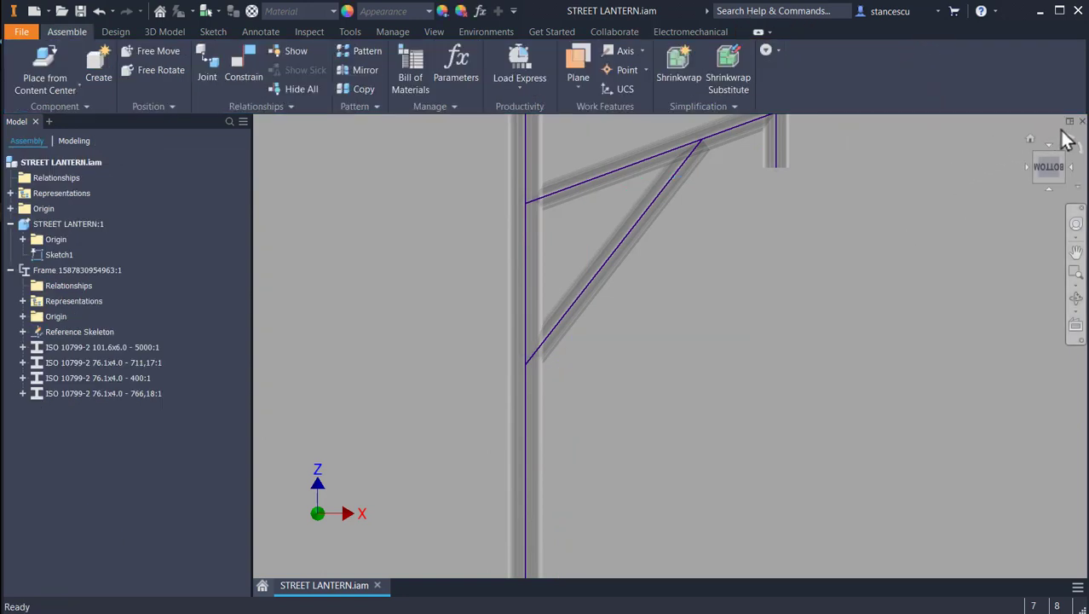
Return to the home view showing the whole street lantern pole
{"action": "left_click", "coordinate": [780, 272]}
{"action": "key", "text": "F6"}
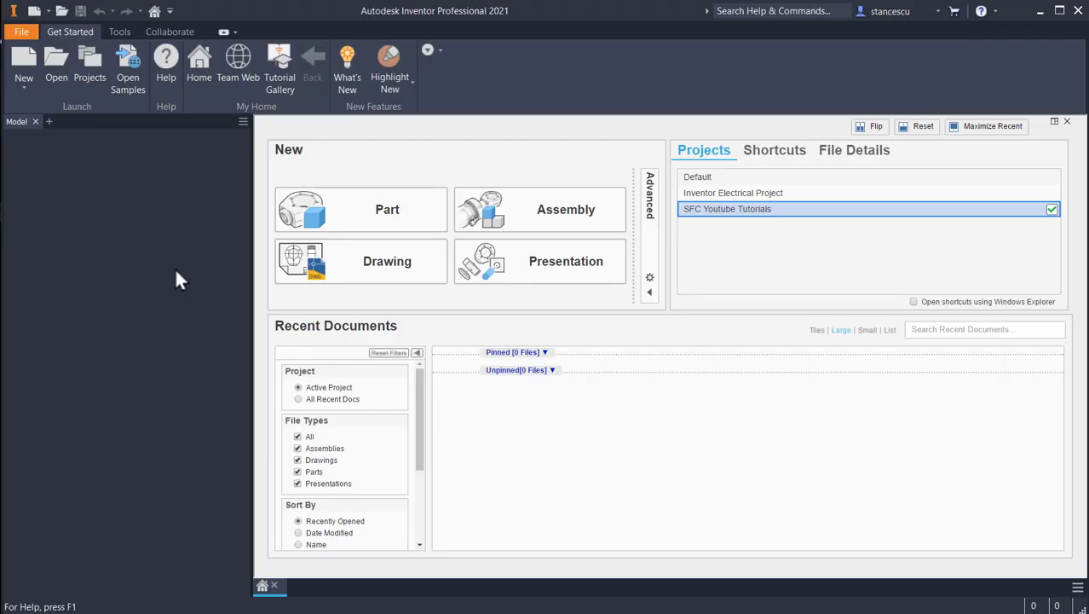
Create Part8 from the Standard (mm).ipt template and begin a sketch on the XY Plane
{"action": "left_click", "coordinate": [34, 10]}
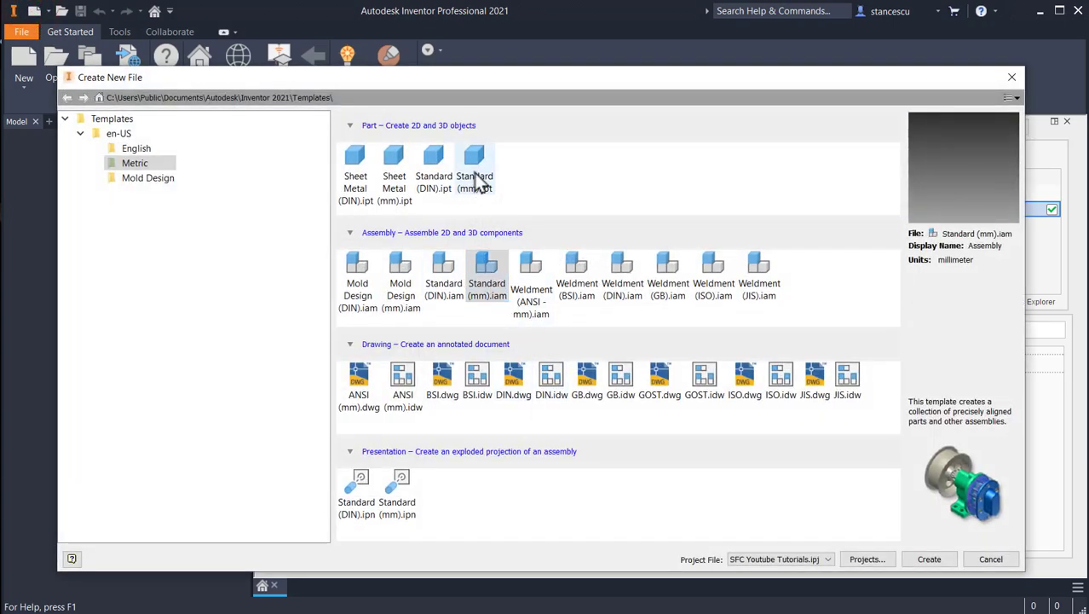
{"action": "double_click", "coordinate": [476, 167]}
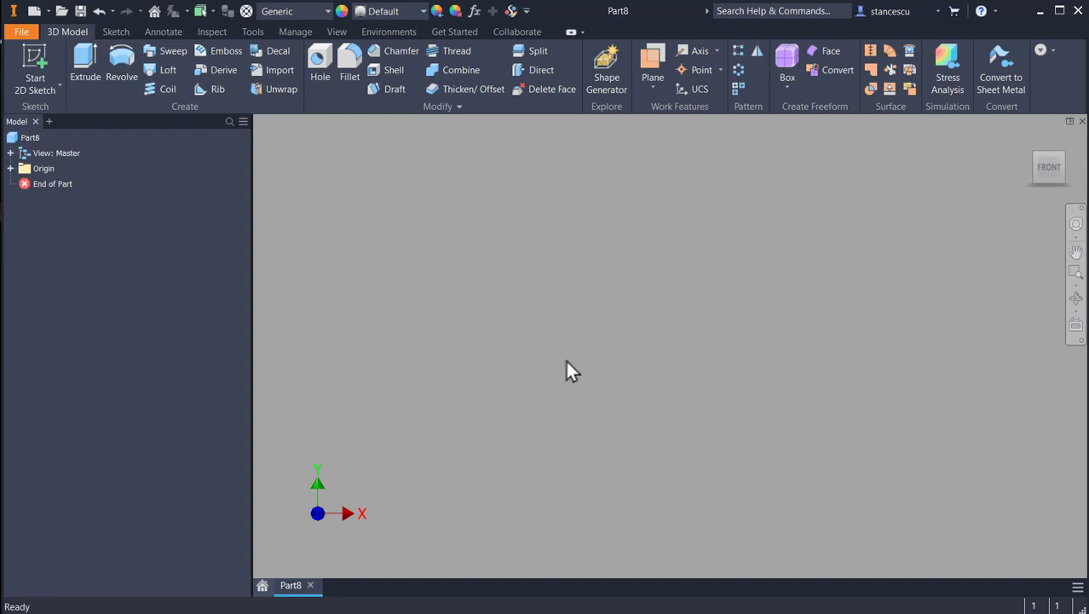
{"action": "left_click", "coordinate": [32, 61]}
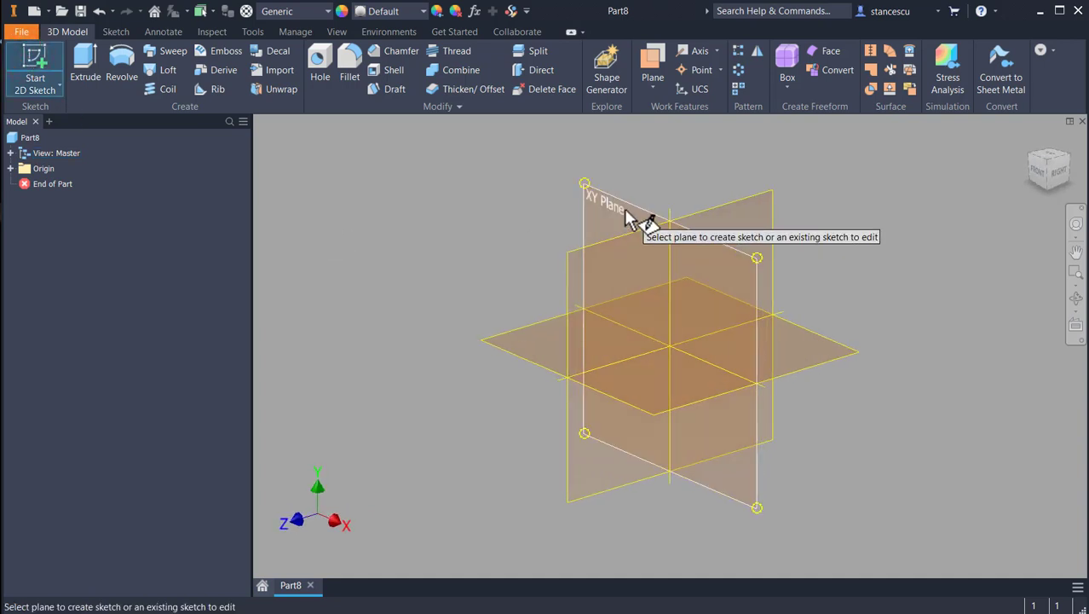
{"action": "left_click", "coordinate": [626, 211]}
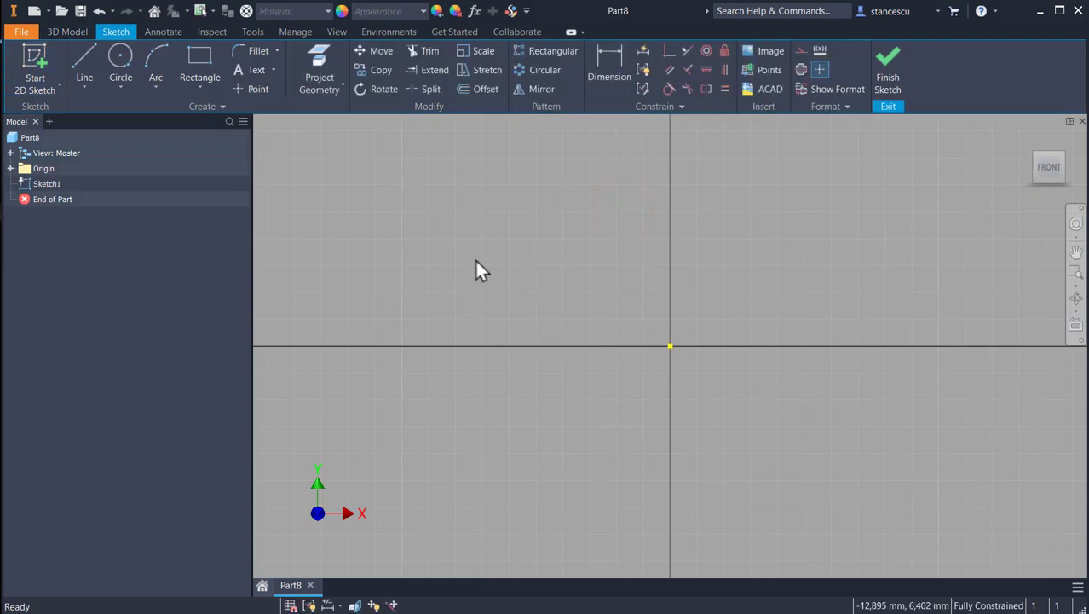
Draw a 6000 mm horizontal baseline from the origin and place its dimension below it
{"action": "left_click", "coordinate": [82, 61]}
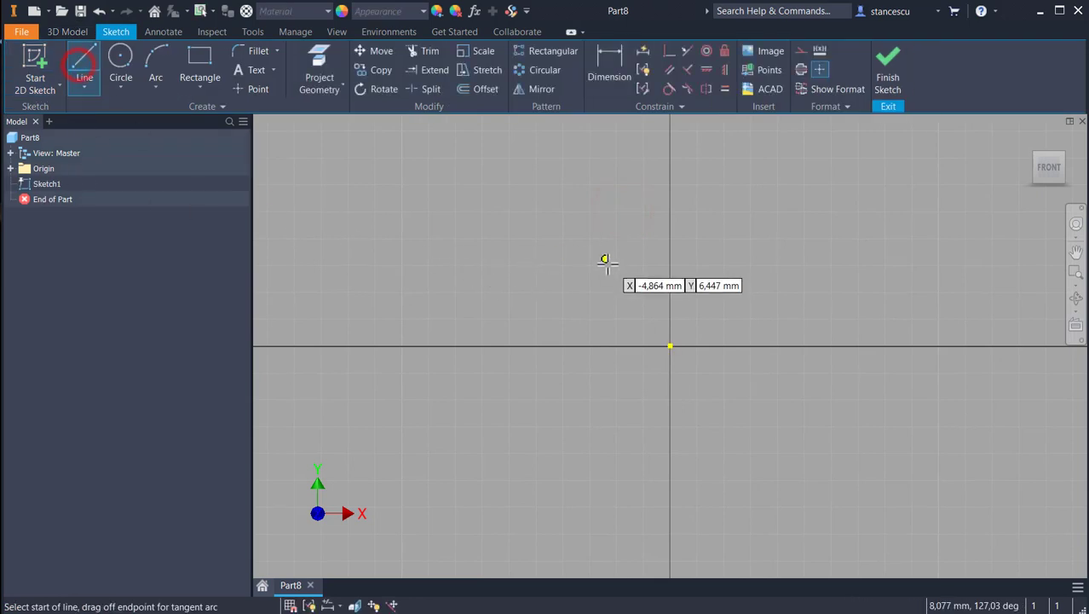
{"action": "left_click", "coordinate": [670, 346]}
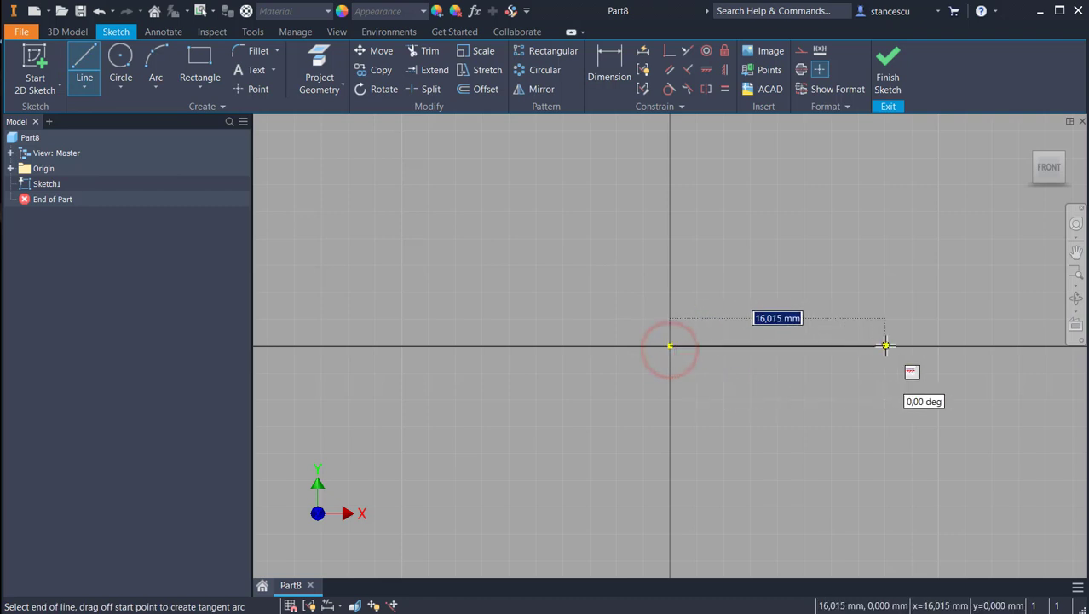
{"action": "type", "text": "6000"}
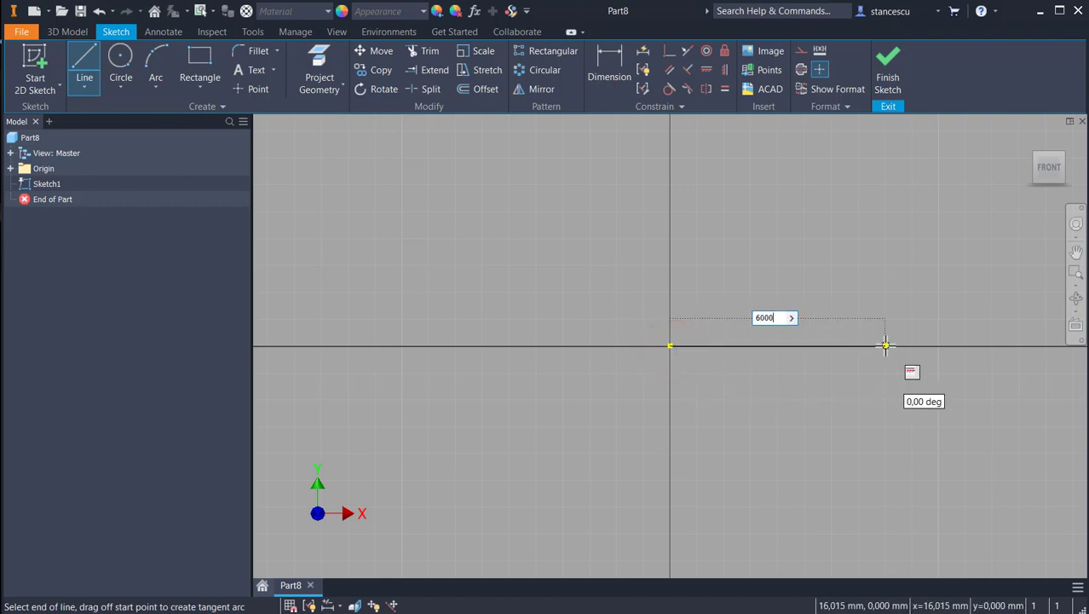
{"action": "key", "text": "Return"}
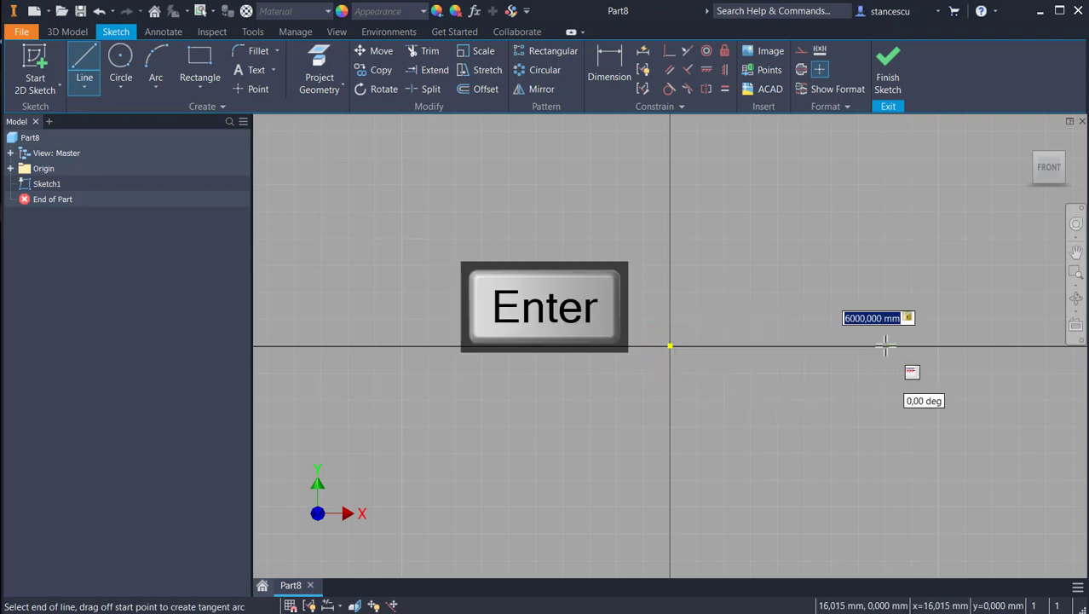
{"action": "key", "text": "Escape"}
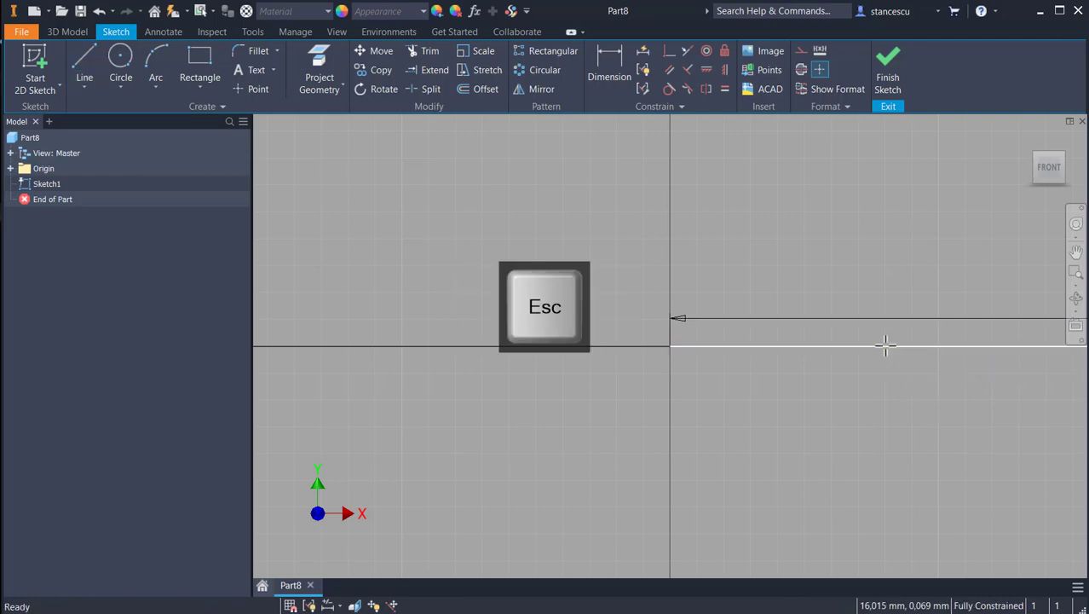
{"action": "key", "text": "Home"}
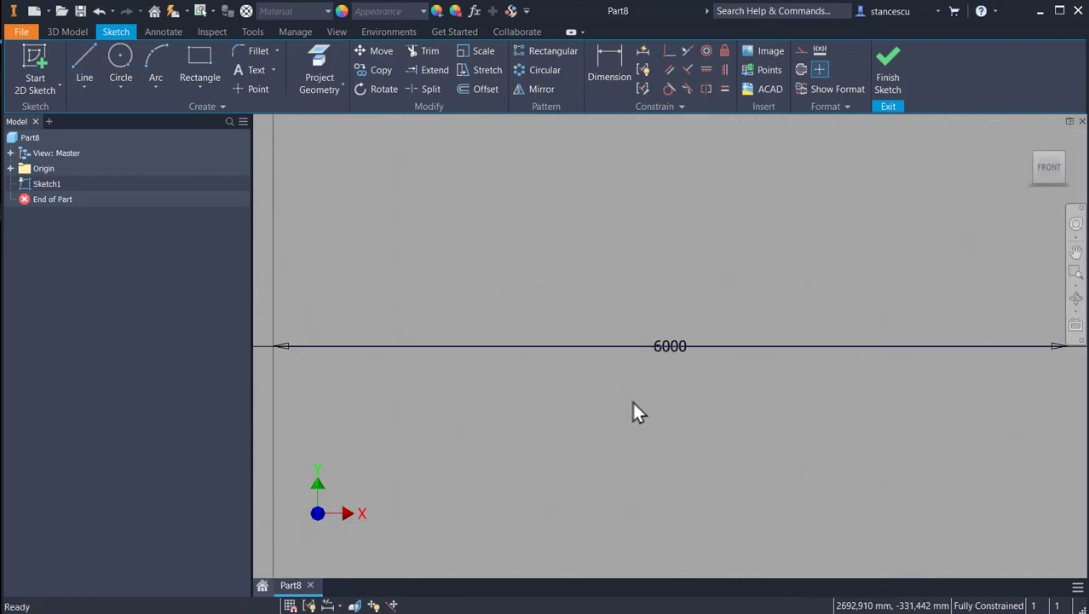
{"action": "key", "text": "Escape"}
{"action": "left_click_drag", "start_coordinate": [667, 348], "coordinate": [666, 391]}
Draw a 500 mm vertical line up from the baseline's left end
{"action": "left_click", "coordinate": [83, 62]}
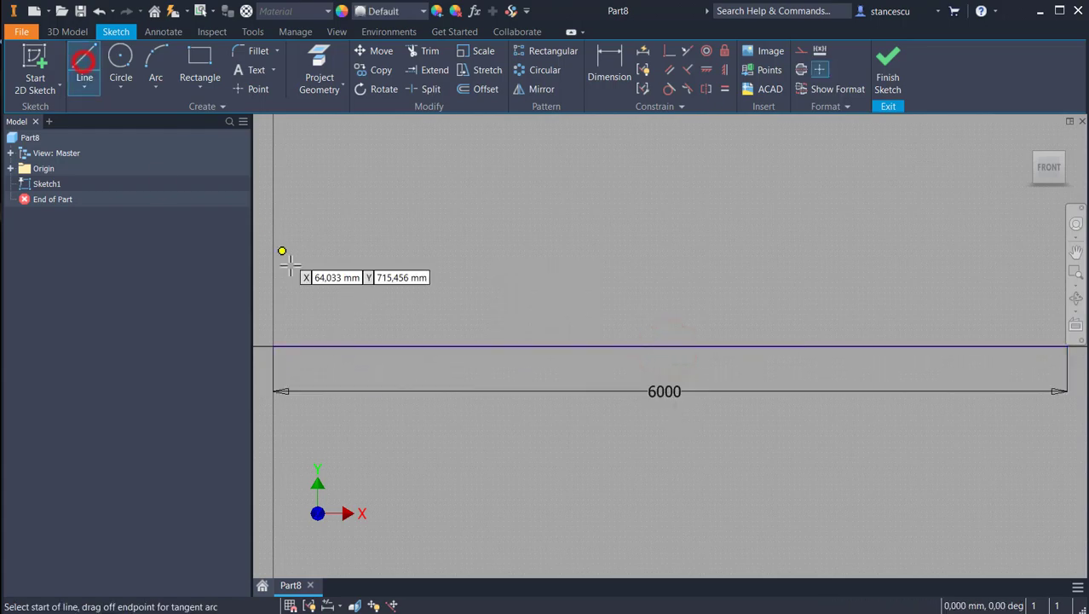
{"action": "left_click", "coordinate": [273, 346]}
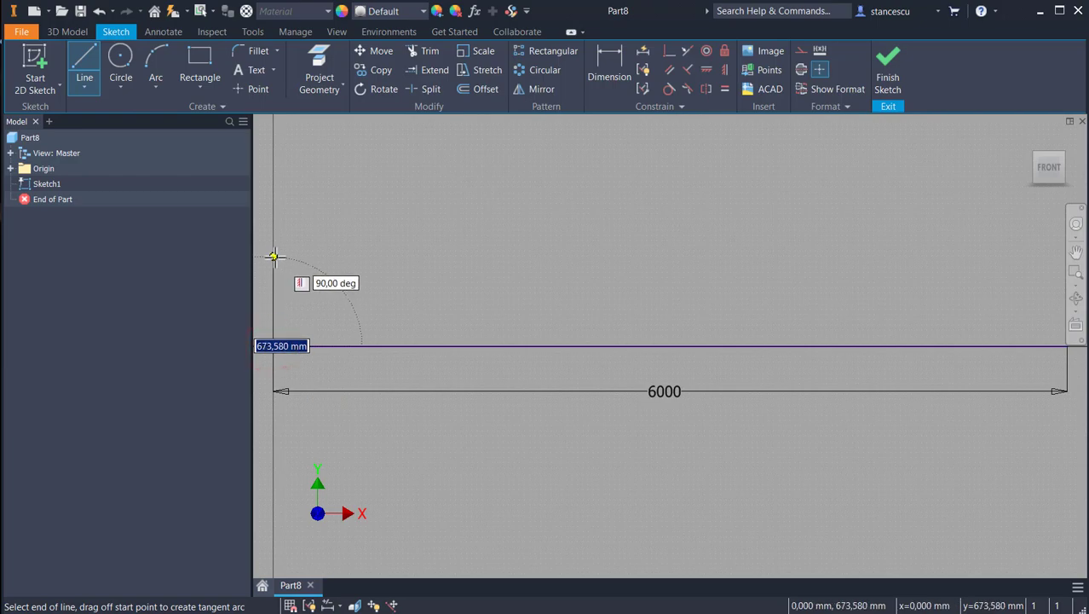
{"action": "type", "text": "5"}
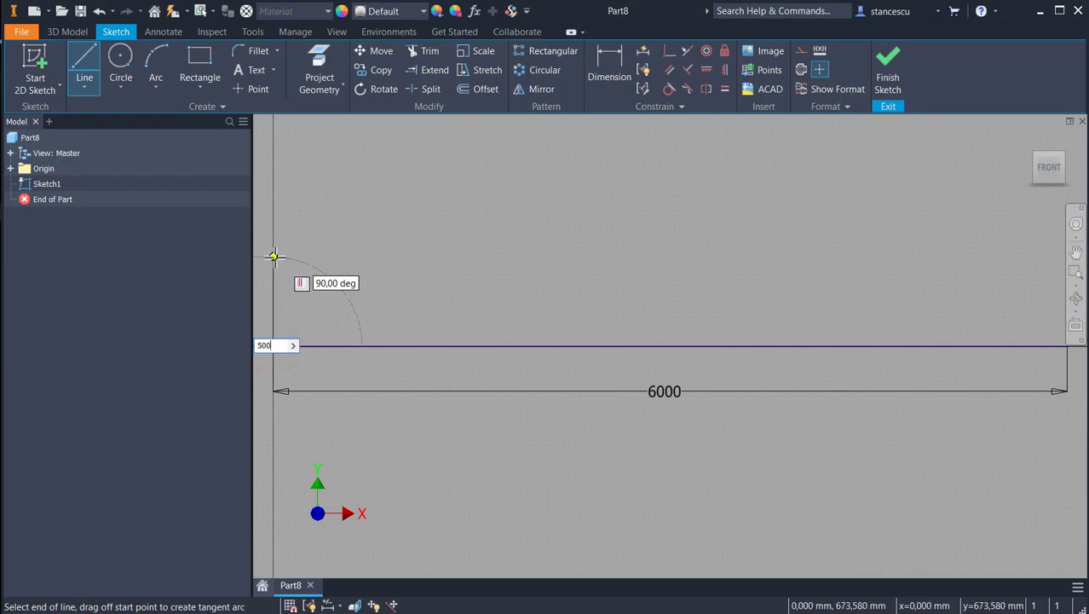
{"action": "type", "text": "00"}
{"action": "key", "text": "Return"}
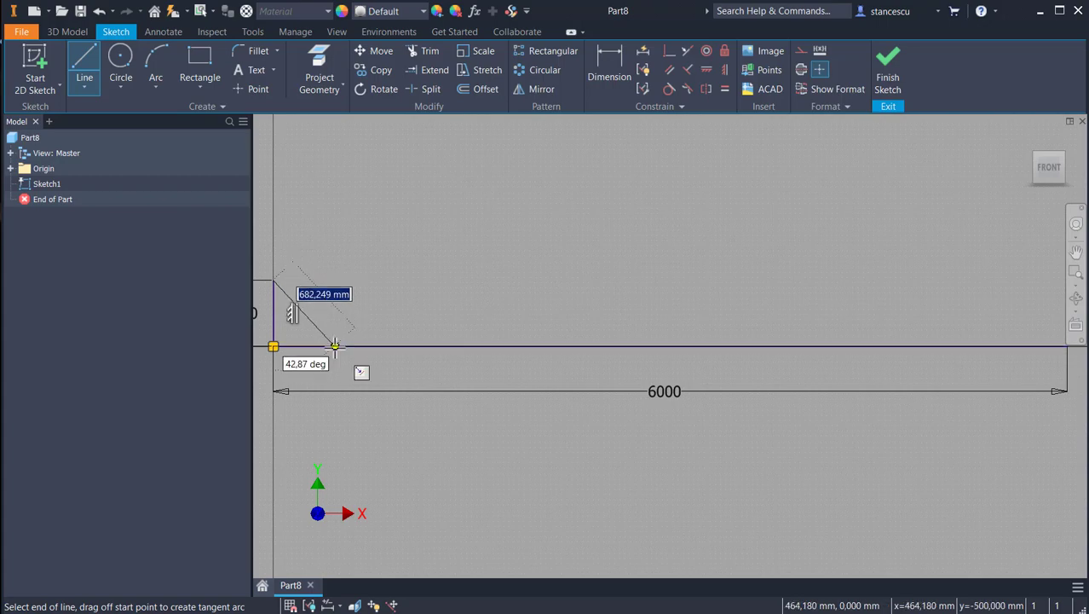
Draw the first zigzag diagonals, alternating between the baseline and the top height
{"action": "left_click", "coordinate": [335, 345]}
{"action": "left_click", "coordinate": [334, 345]}
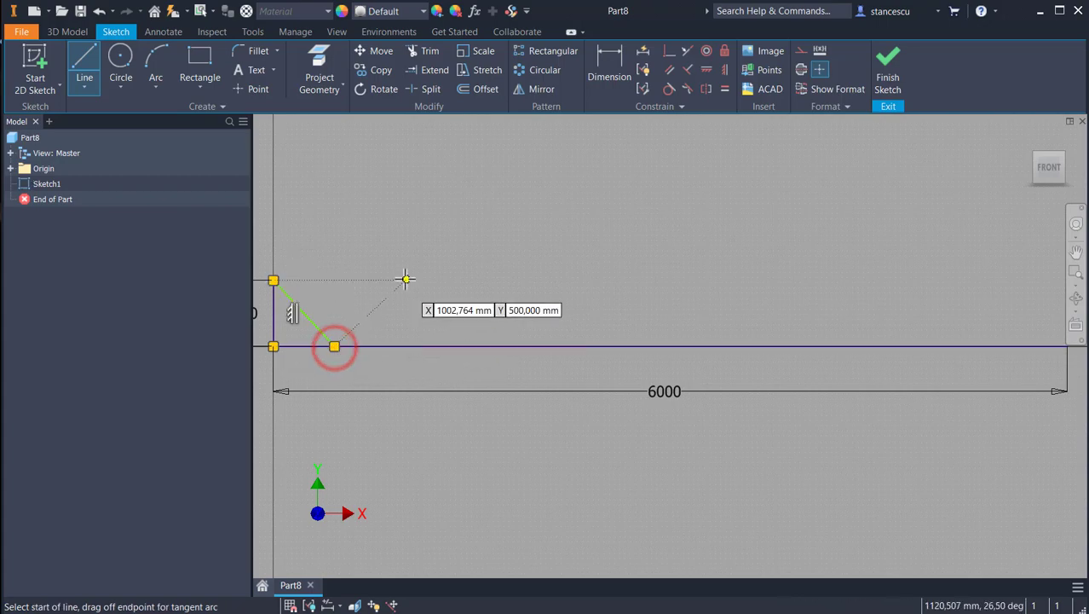
{"action": "left_click", "coordinate": [334, 345]}
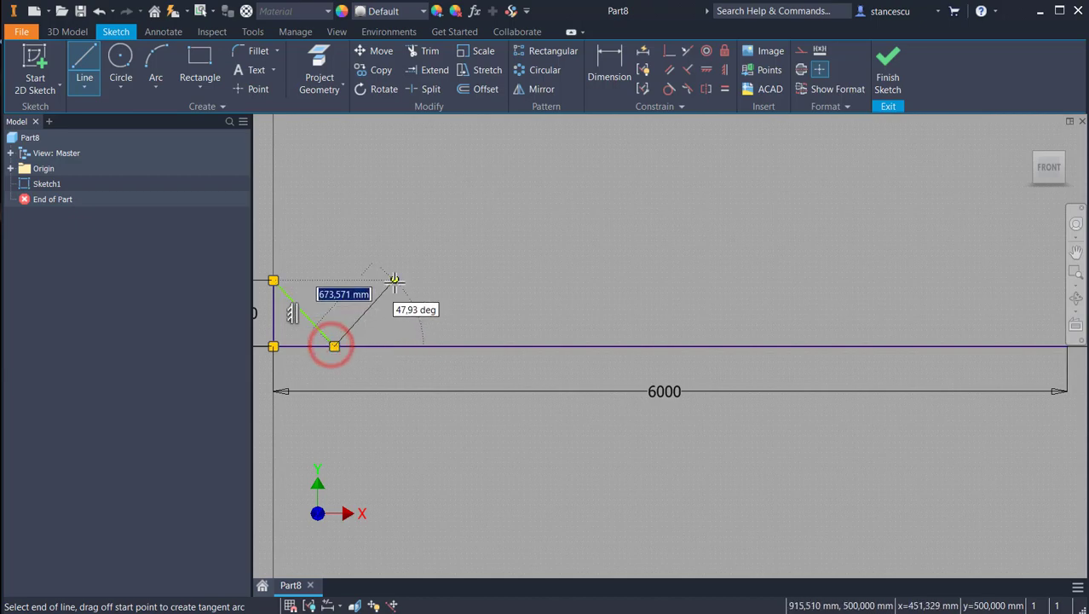
{"action": "left_click", "coordinate": [394, 280]}
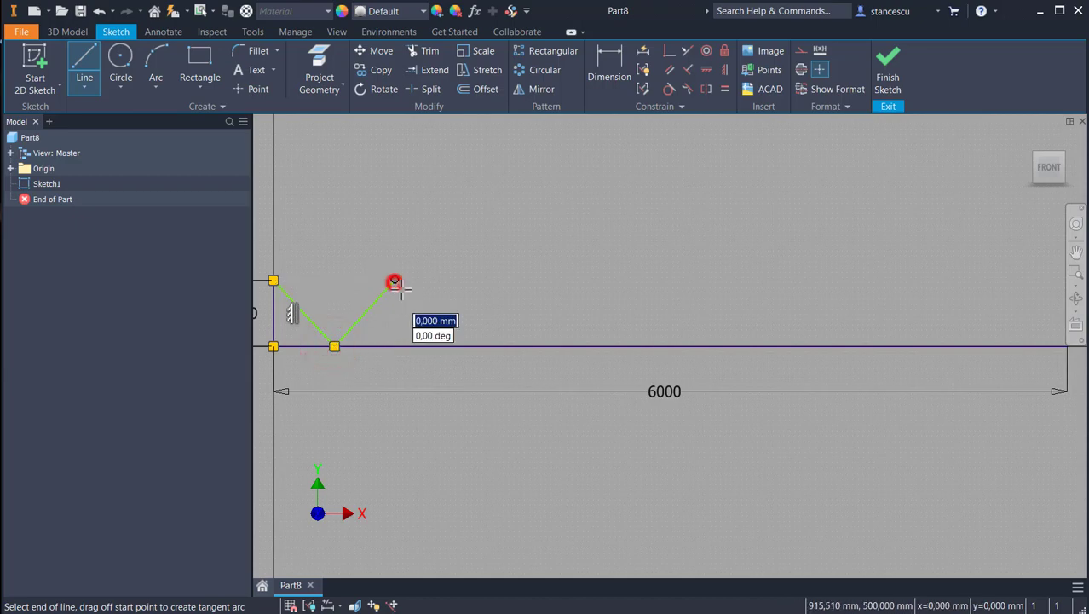
{"action": "left_click", "coordinate": [446, 346]}
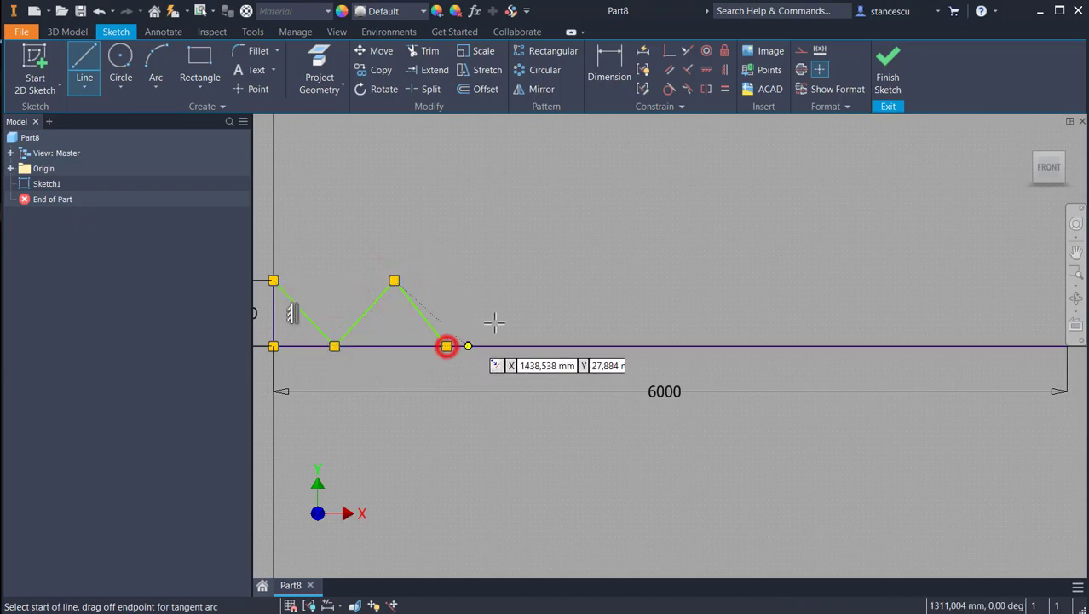
{"action": "left_click", "coordinate": [446, 346]}
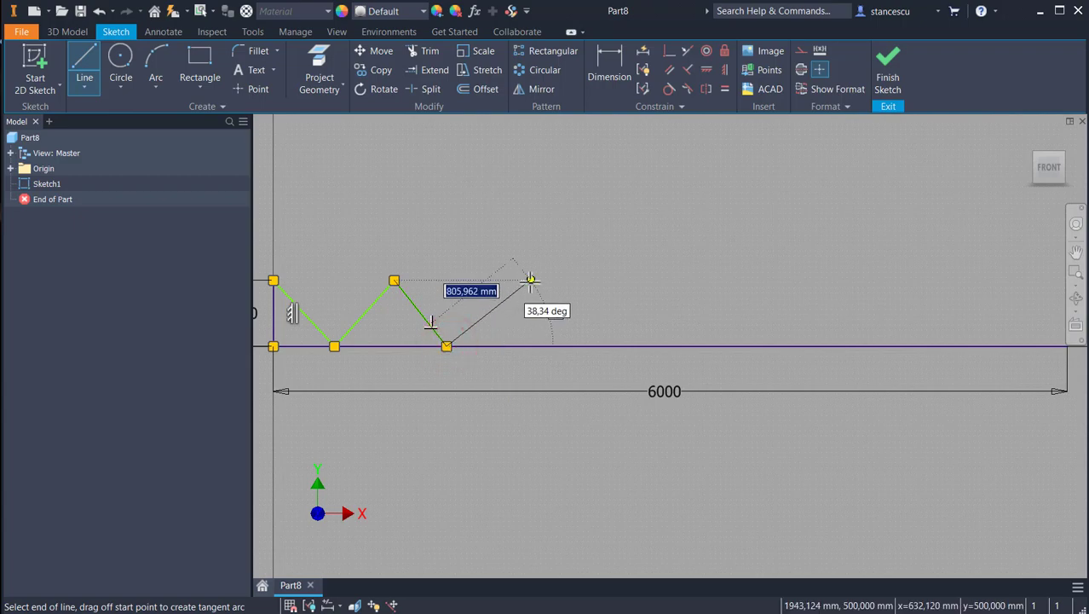
{"action": "left_click", "coordinate": [530, 279]}
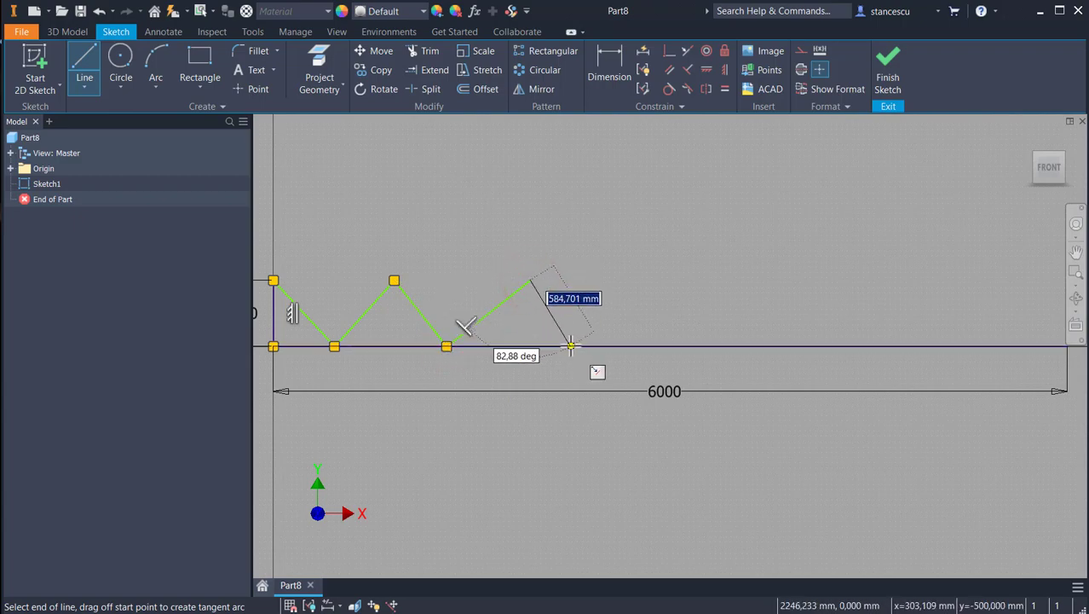
{"action": "left_click", "coordinate": [571, 345]}
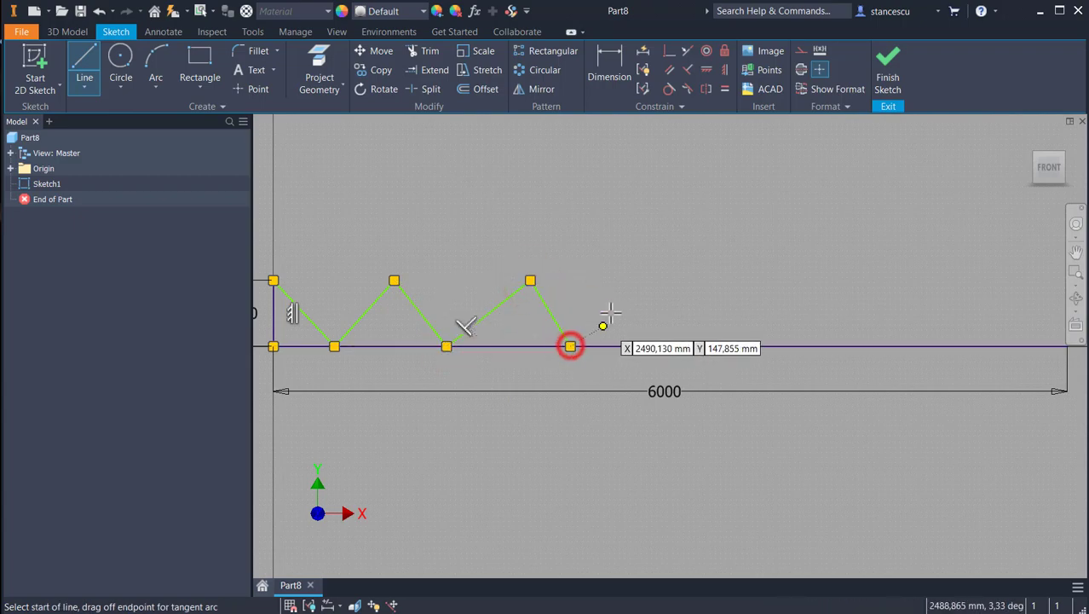
{"action": "left_click", "coordinate": [570, 346]}
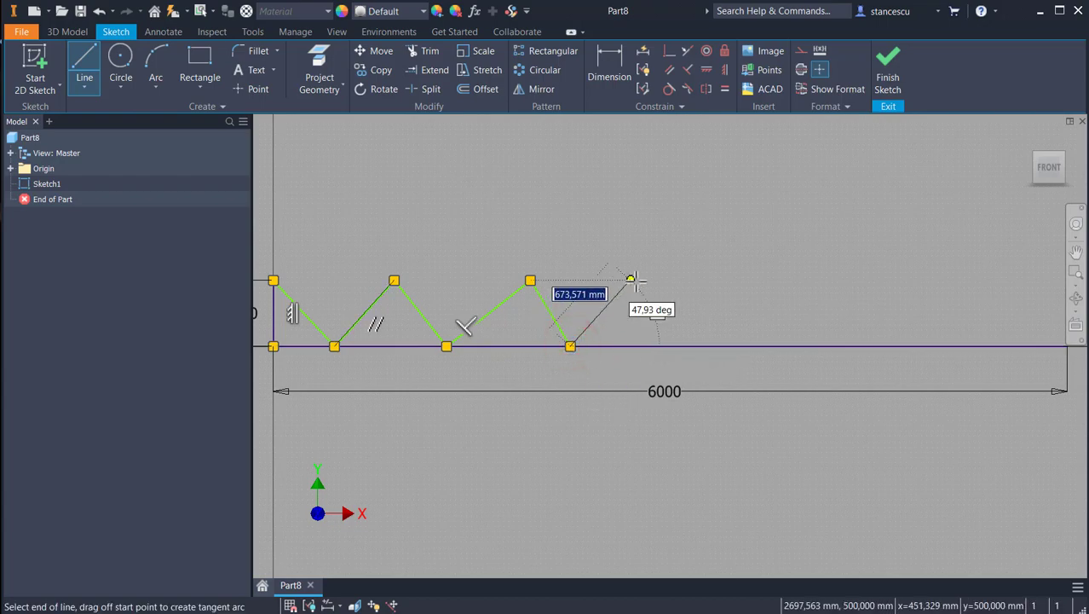
{"action": "left_click", "coordinate": [636, 280]}
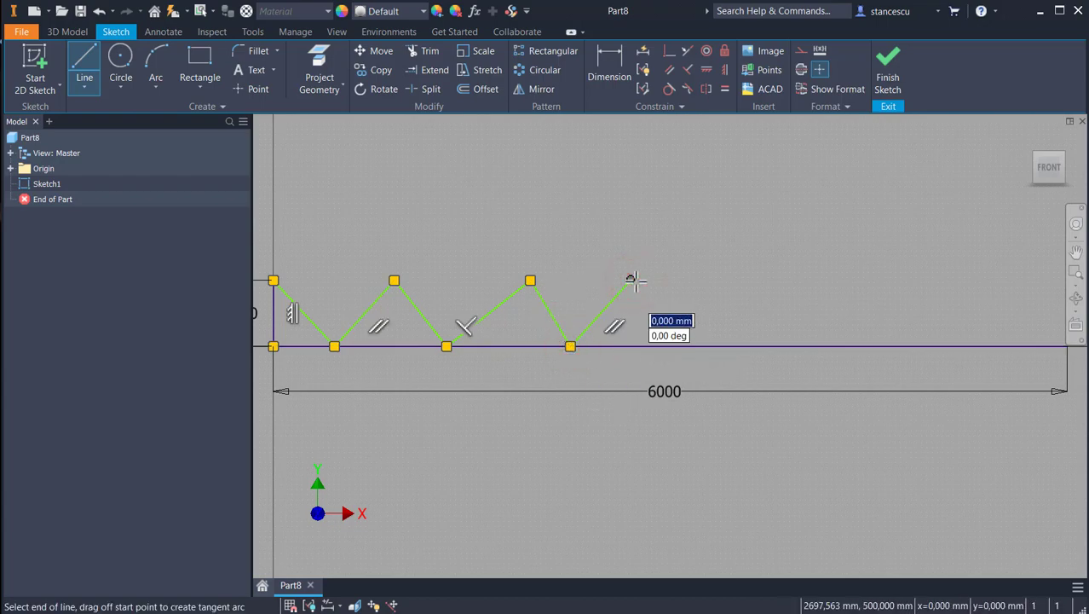
{"action": "left_click", "coordinate": [631, 279]}
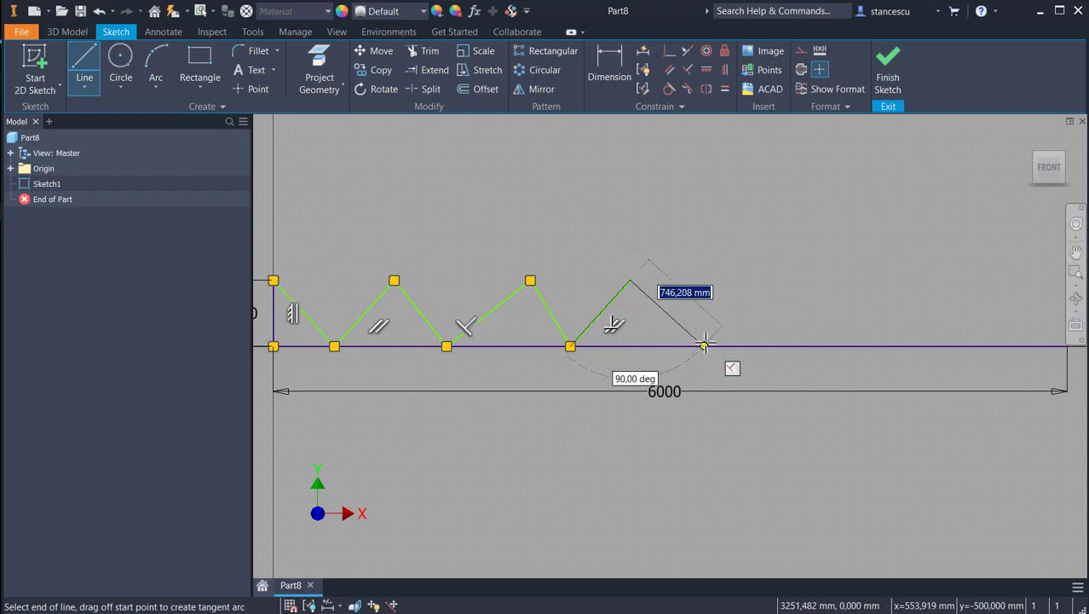
Continue the zigzag to the baseline's right end and close it with a final member
{"action": "left_click", "coordinate": [704, 345]}
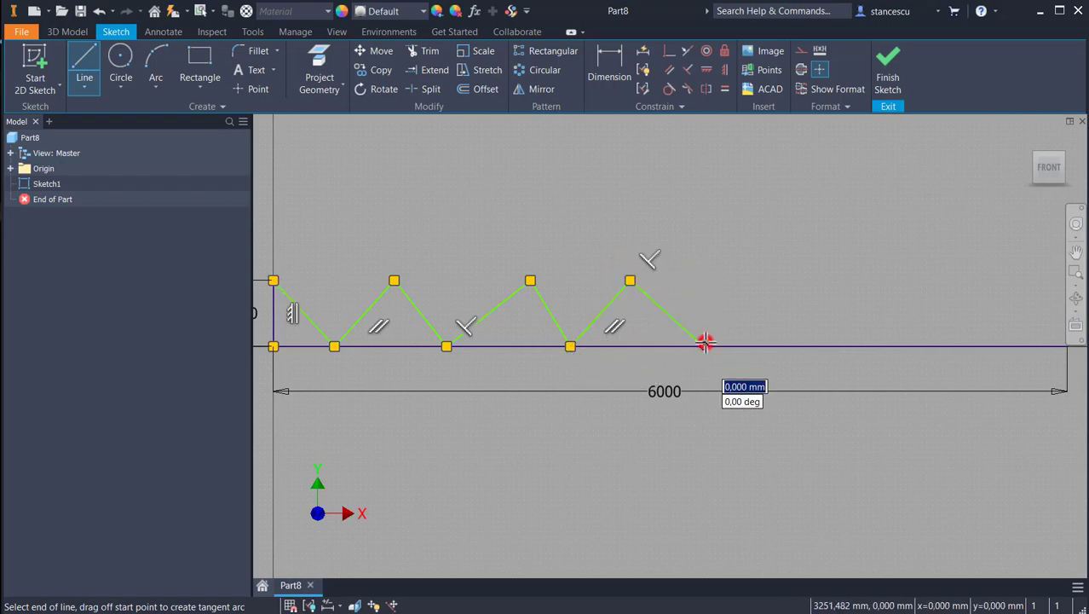
{"action": "left_click", "coordinate": [763, 274]}
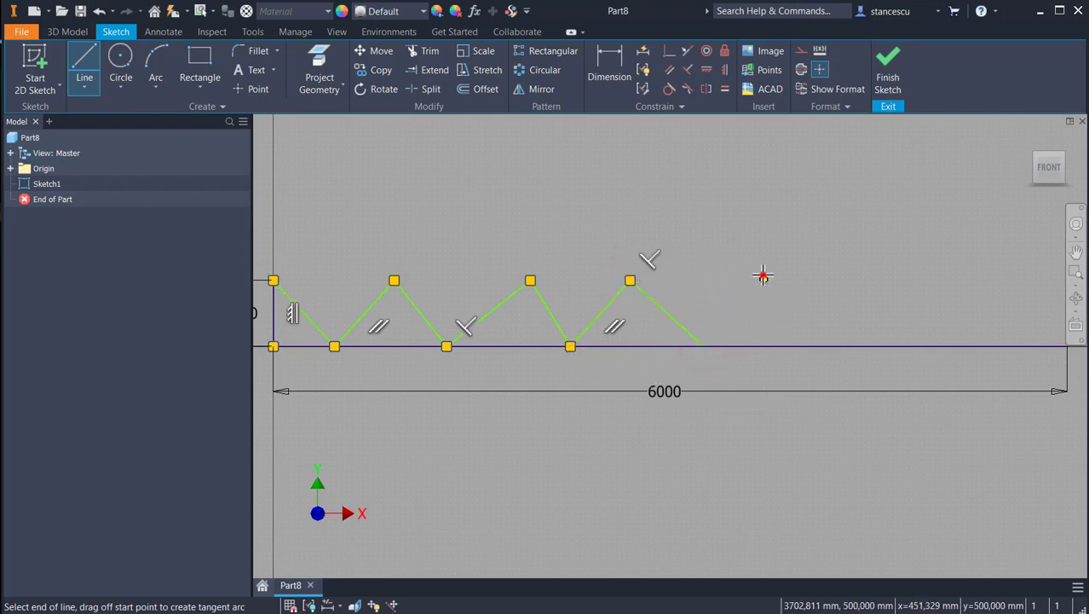
{"action": "left_click", "coordinate": [834, 344]}
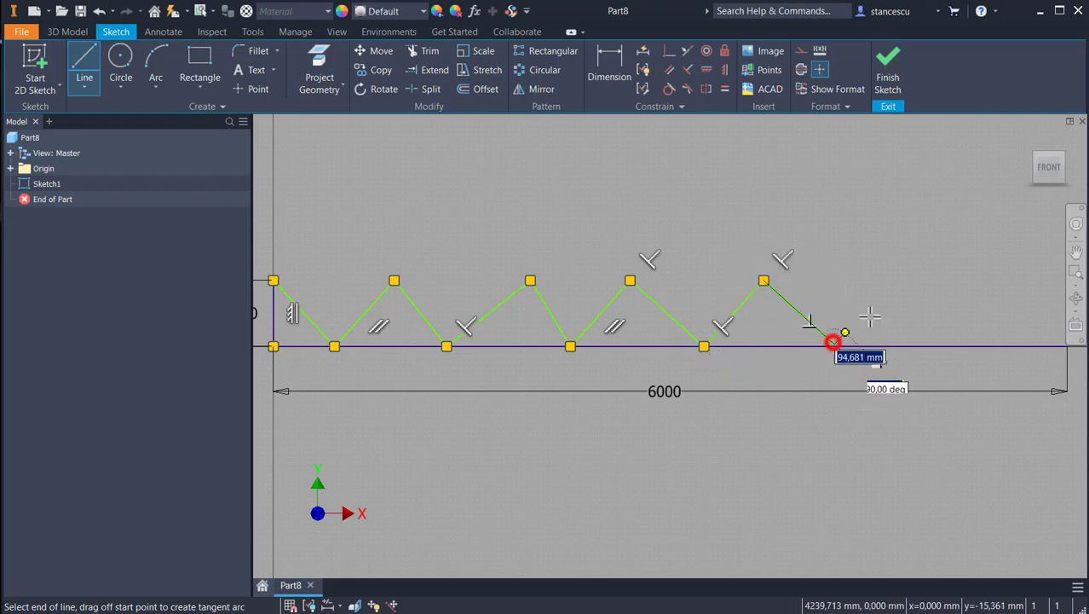
{"action": "left_click", "coordinate": [916, 275]}
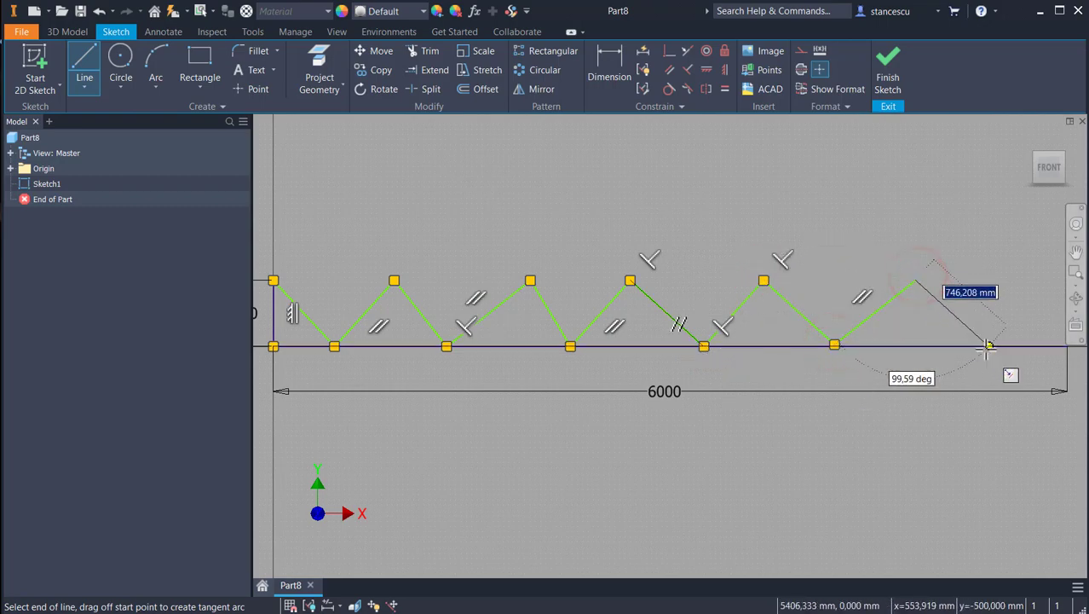
{"action": "left_click", "coordinate": [990, 347]}
{"action": "middle_click_drag", "start_coordinate": [959, 333], "coordinate": [778, 344]}
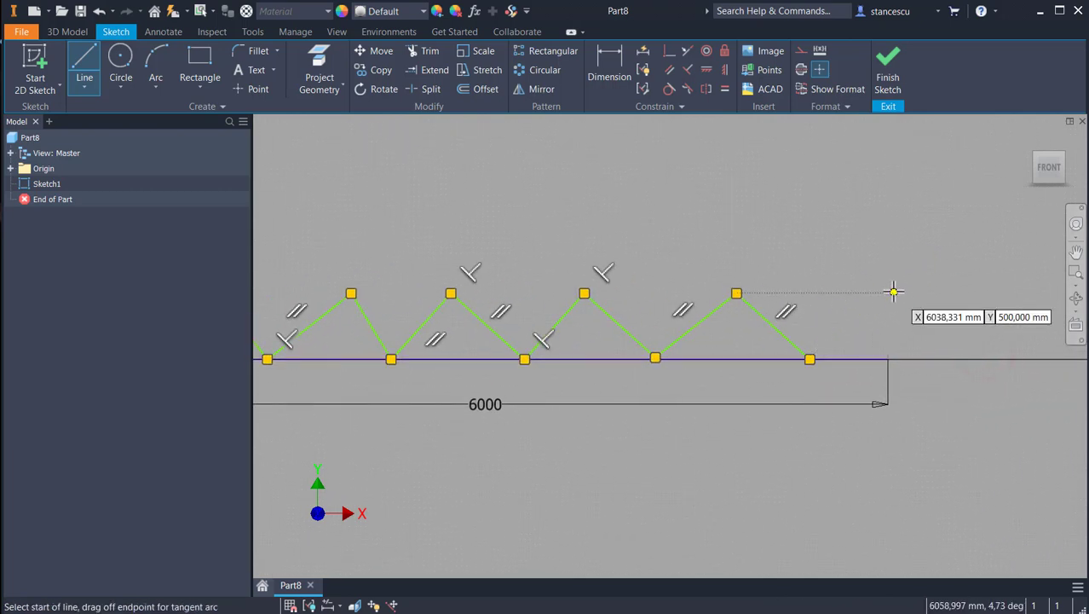
{"action": "left_click", "coordinate": [810, 359]}
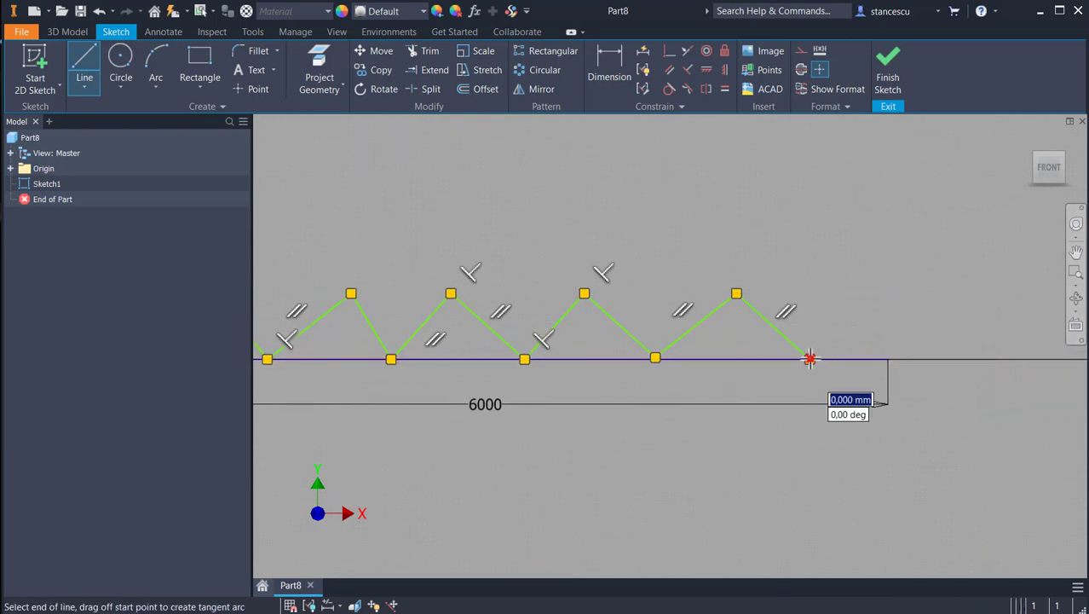
{"action": "left_click", "coordinate": [892, 293]}
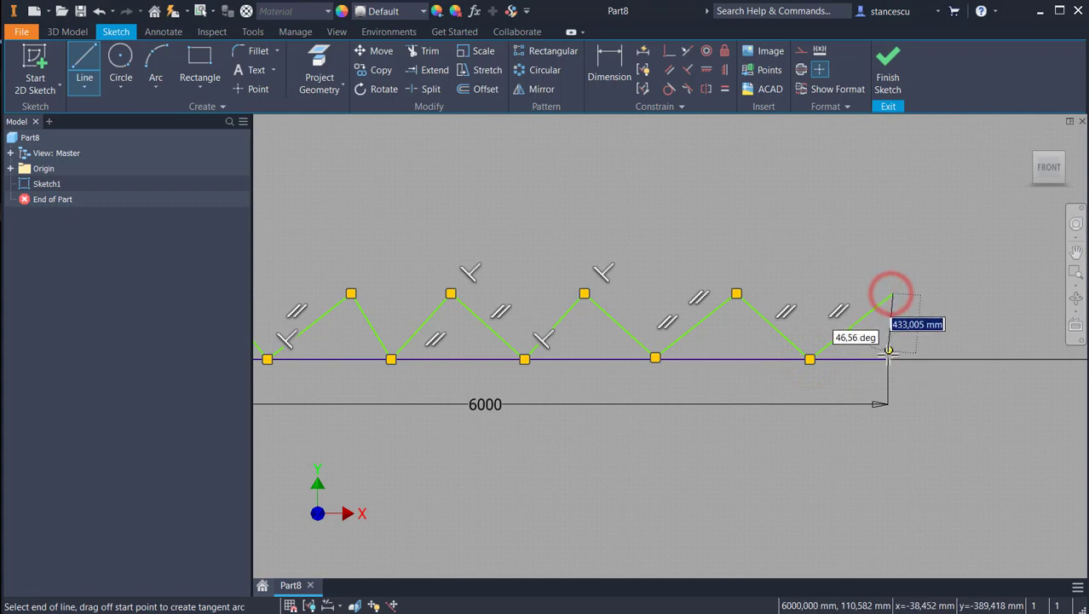
{"action": "left_click", "coordinate": [889, 359]}
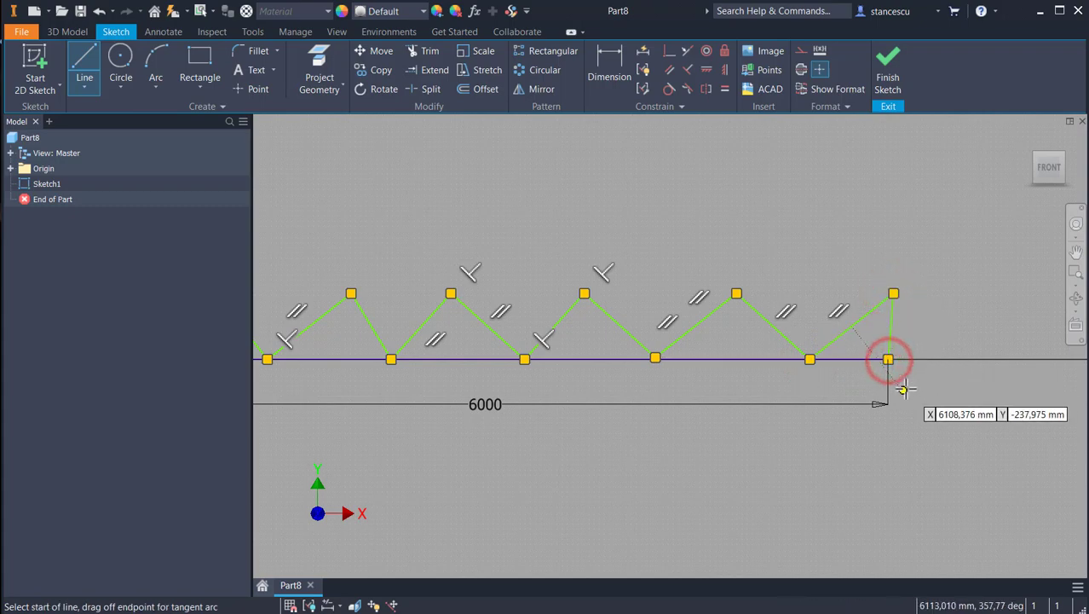
{"action": "key", "text": "Escape"}
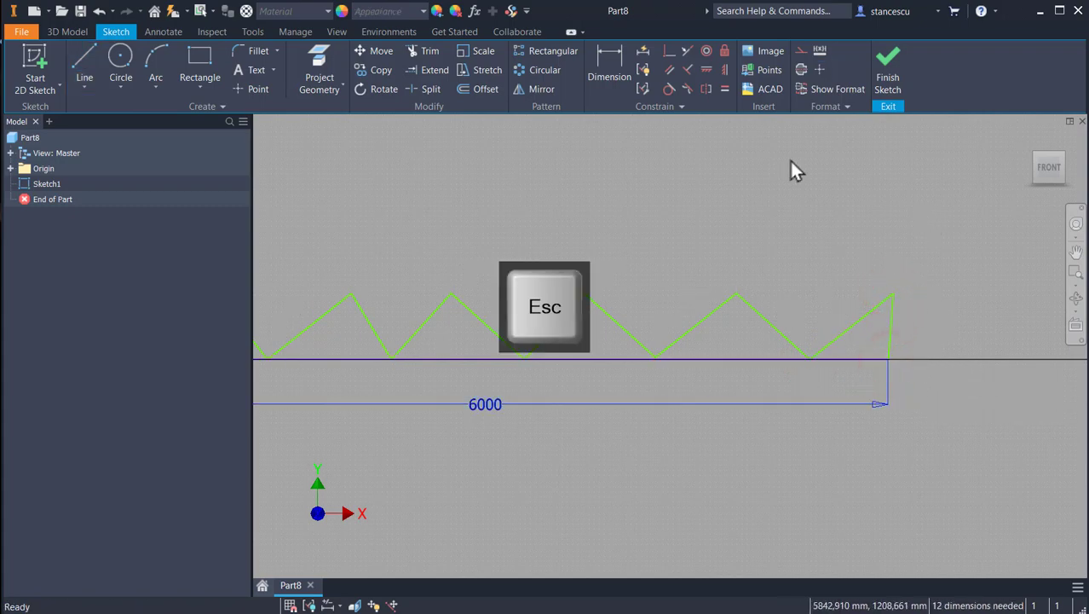
Make the last truss member vertical and level the first three peaks with the zigzag start
{"action": "left_click", "coordinate": [723, 69]}
{"action": "left_click", "coordinate": [891, 311]}
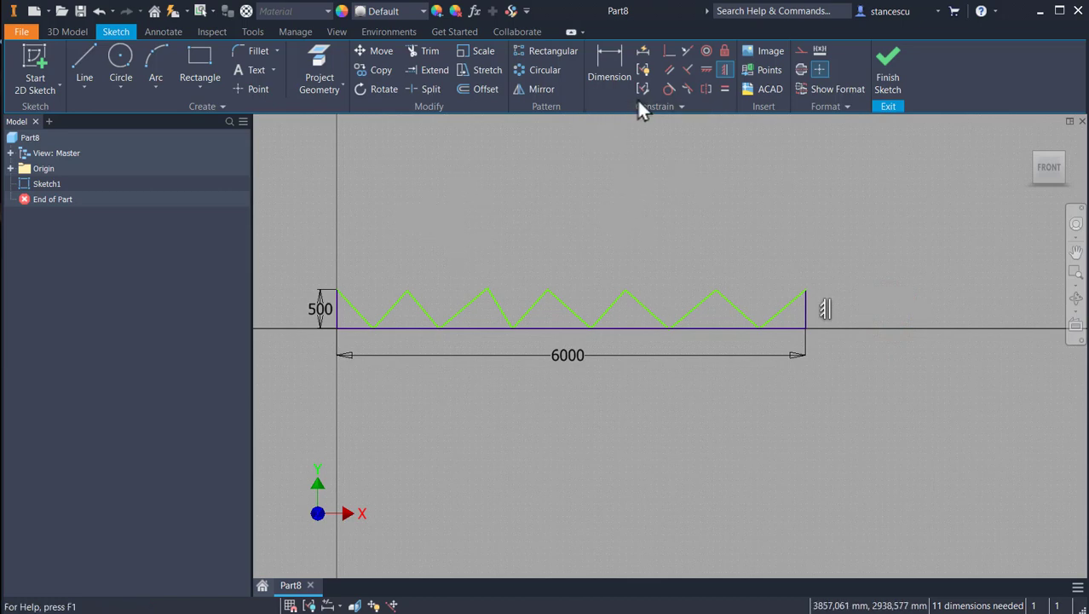
{"action": "left_click", "coordinate": [701, 72]}
{"action": "left_click", "coordinate": [337, 291]}
{"action": "left_click", "coordinate": [408, 290]}
{"action": "left_click", "coordinate": [407, 290]}
{"action": "left_click", "coordinate": [487, 290]}
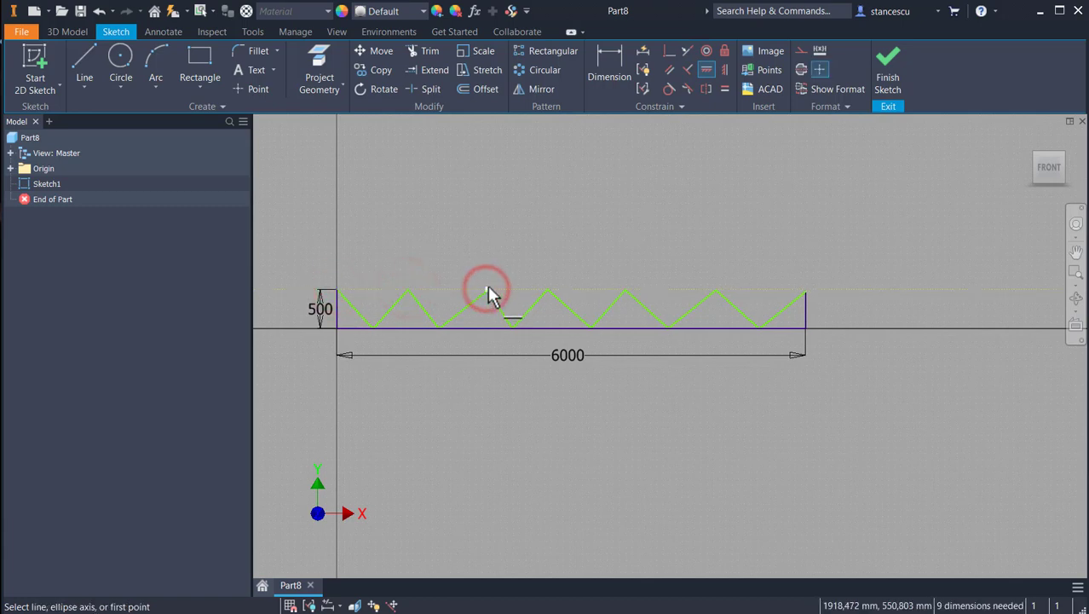
{"action": "left_click", "coordinate": [487, 291]}
{"action": "left_click", "coordinate": [549, 291]}
Level the fourth, fifth and right-end top vertices with the other peaks
{"action": "left_click", "coordinate": [548, 291]}
{"action": "left_click", "coordinate": [626, 290]}
{"action": "left_click", "coordinate": [626, 290]}
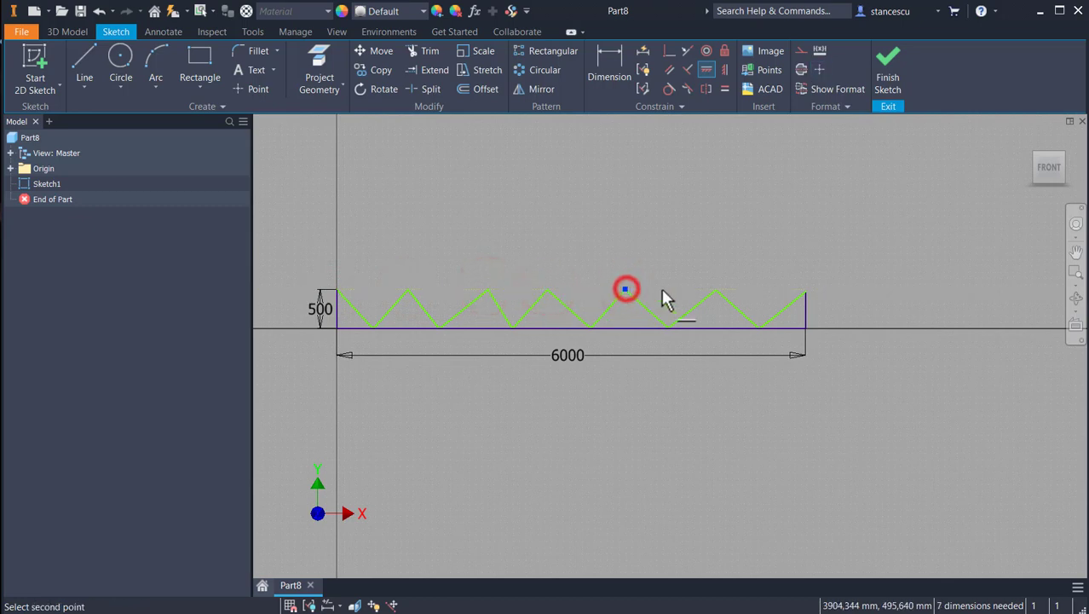
{"action": "left_click", "coordinate": [715, 290]}
{"action": "left_click", "coordinate": [715, 290]}
{"action": "left_click", "coordinate": [806, 292]}
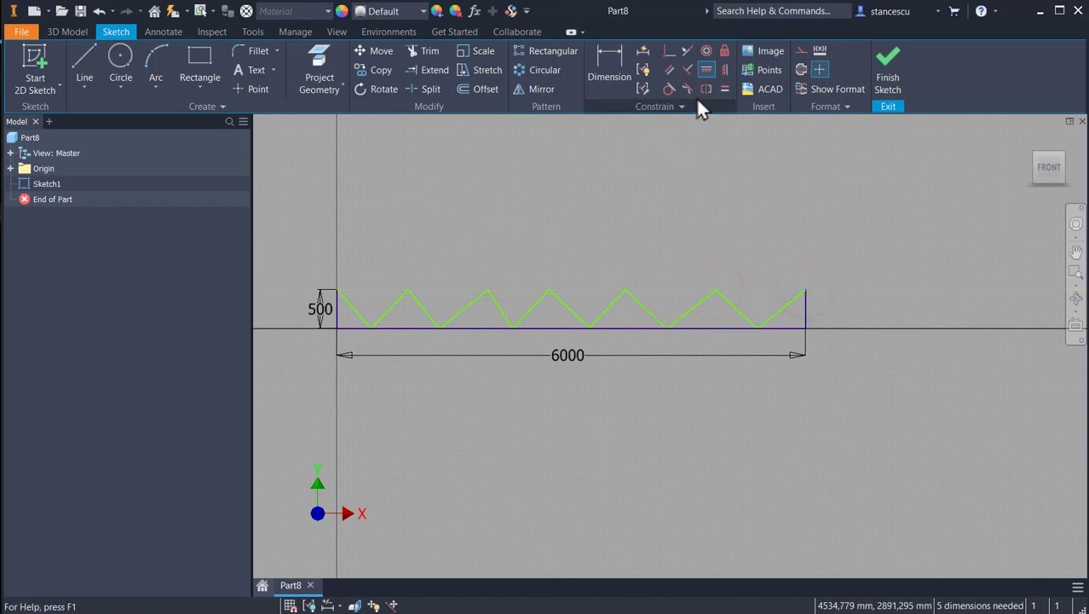
Apply Equal constraints between pairs of zigzag diagonals, cancelling the one that over-constrains
{"action": "left_click", "coordinate": [725, 88]}
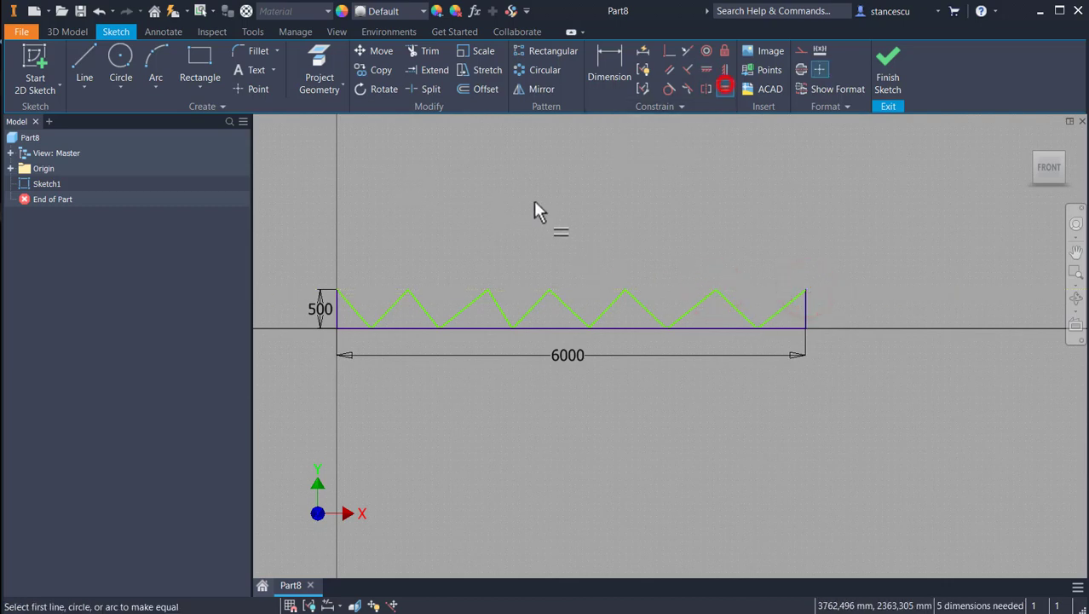
{"action": "left_click", "coordinate": [356, 305]}
{"action": "left_click", "coordinate": [390, 303]}
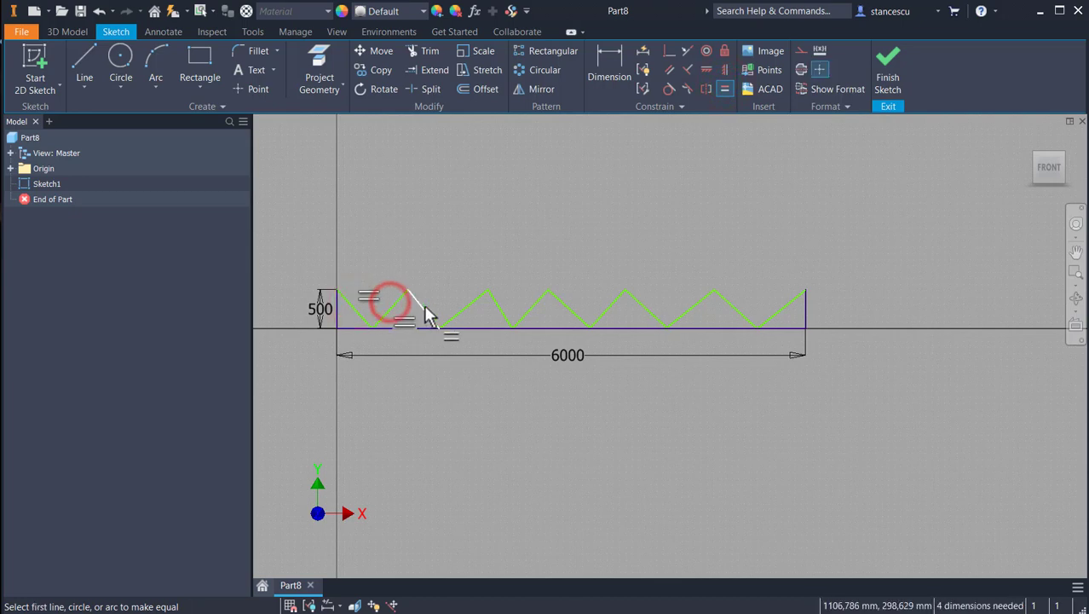
{"action": "left_click", "coordinate": [424, 304]}
{"action": "left_click", "coordinate": [449, 321]}
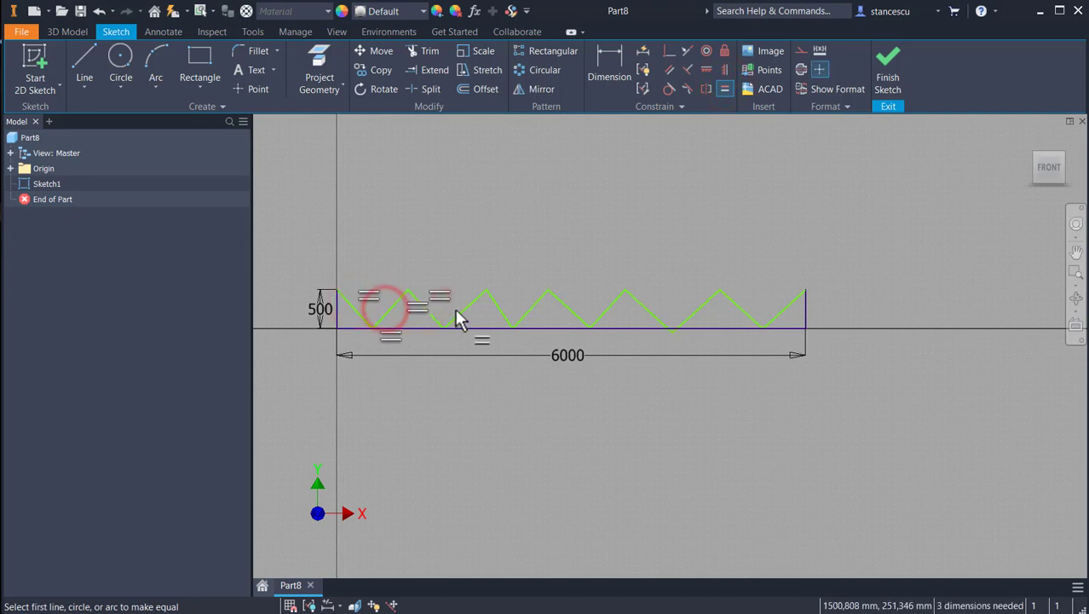
{"action": "left_click", "coordinate": [454, 311]}
{"action": "left_click", "coordinate": [431, 320]}
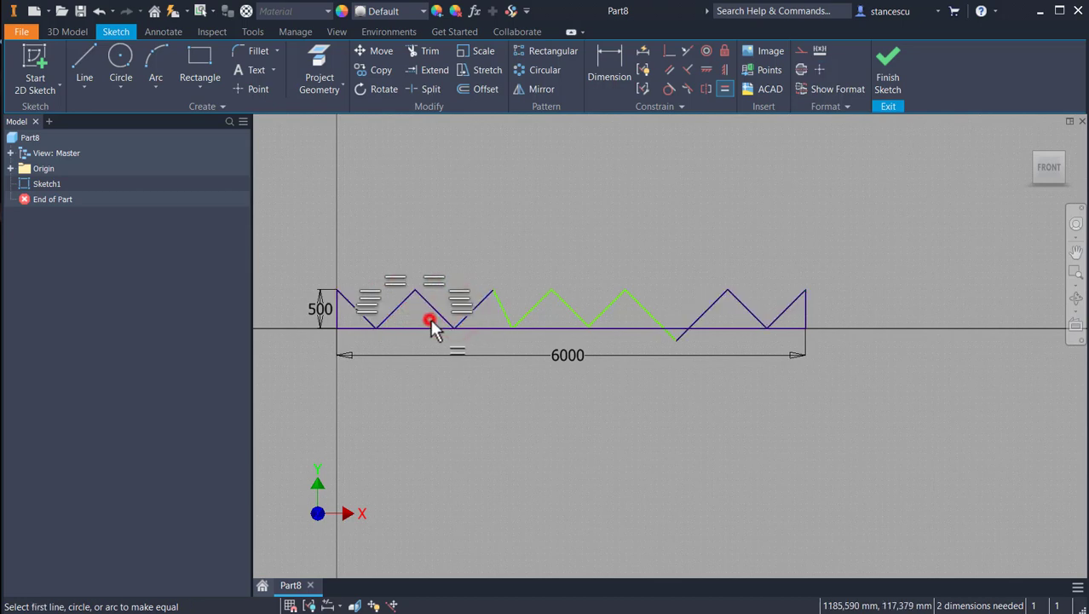
{"action": "left_click", "coordinate": [500, 306]}
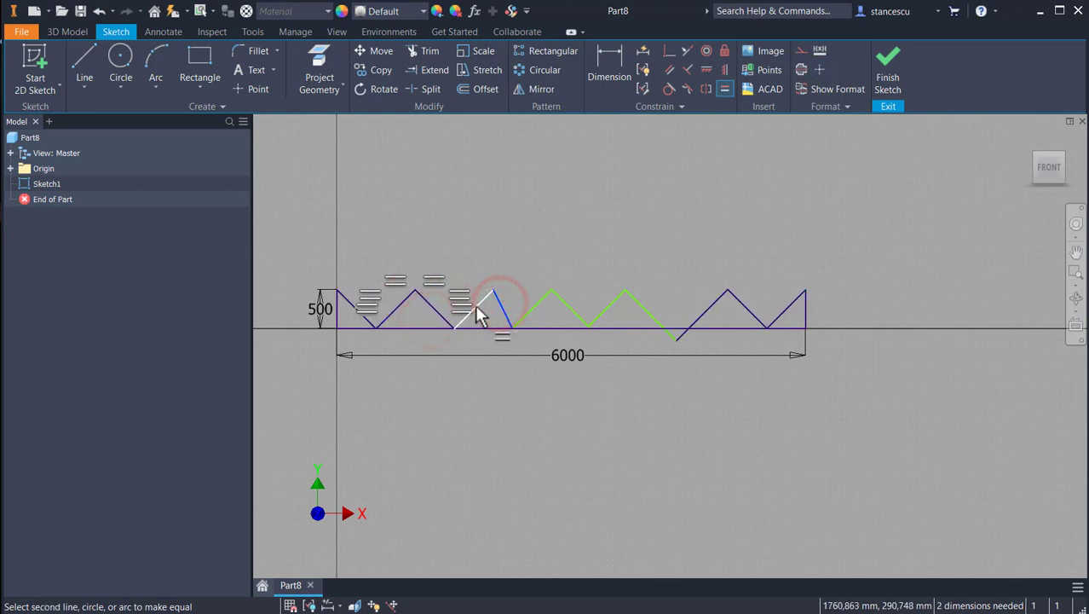
{"action": "left_click", "coordinate": [477, 315]}
{"action": "left_click", "coordinate": [521, 315]}
{"action": "left_click", "coordinate": [554, 309]}
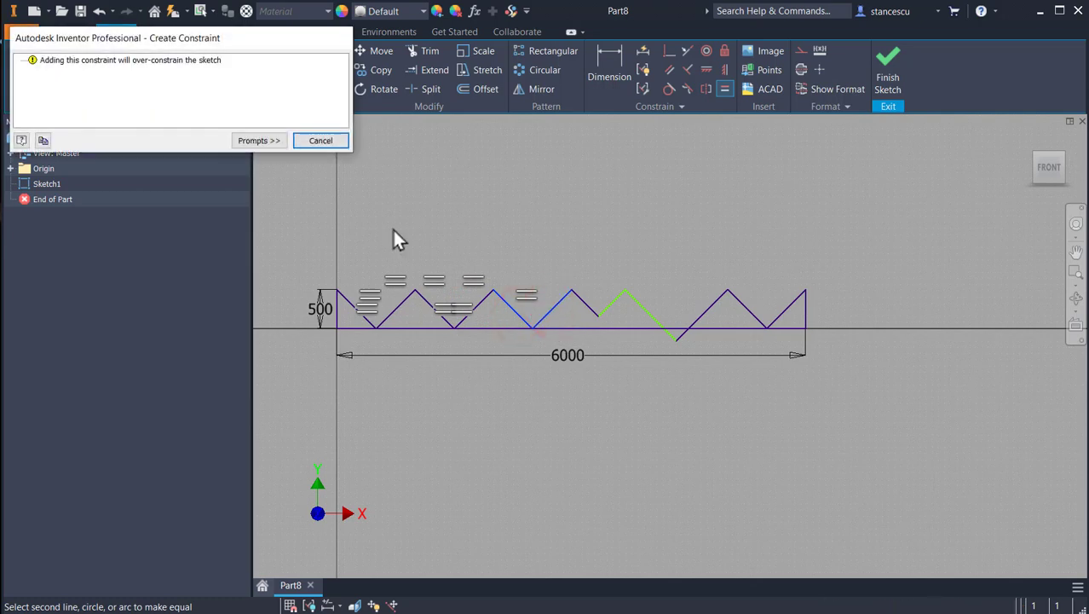
{"action": "left_click", "coordinate": [322, 142]}
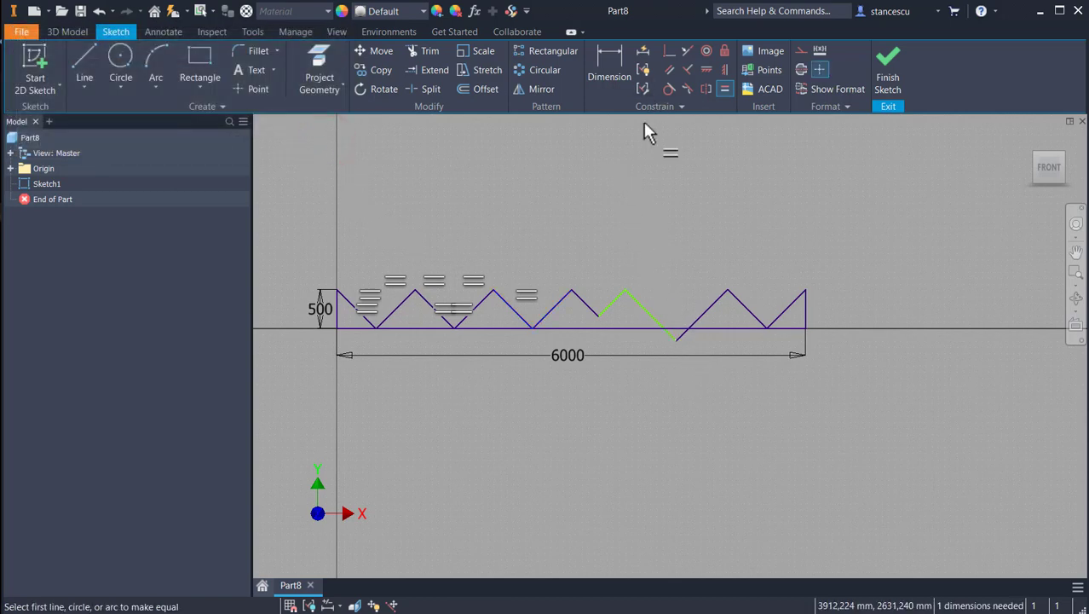
Level the dropped zigzag vertex with a baseline point using a Horizontal constraint
{"action": "left_click", "coordinate": [670, 52]}
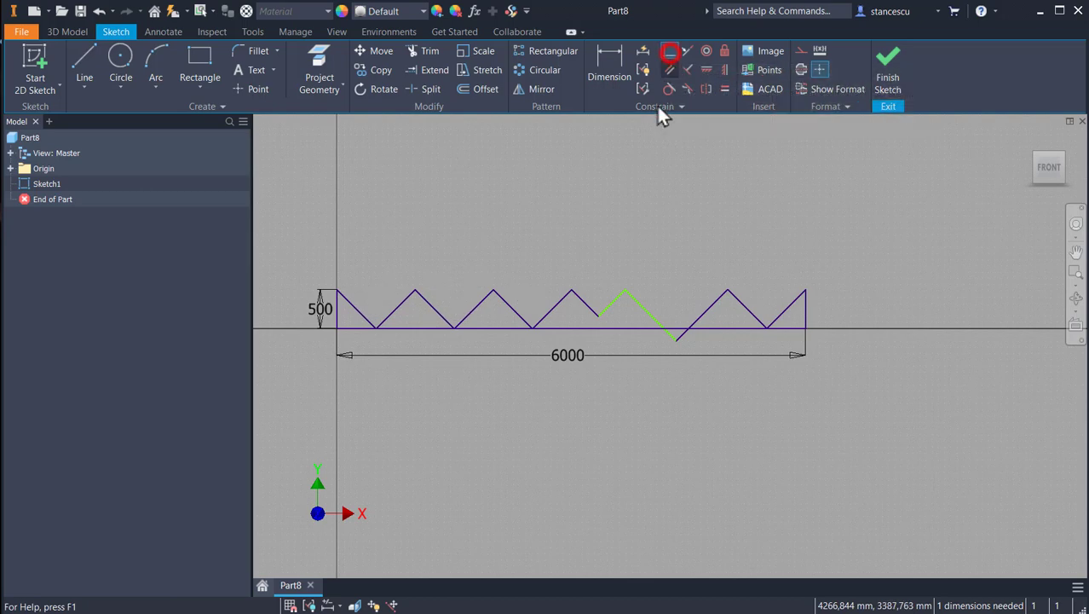
{"action": "left_click", "coordinate": [677, 340]}
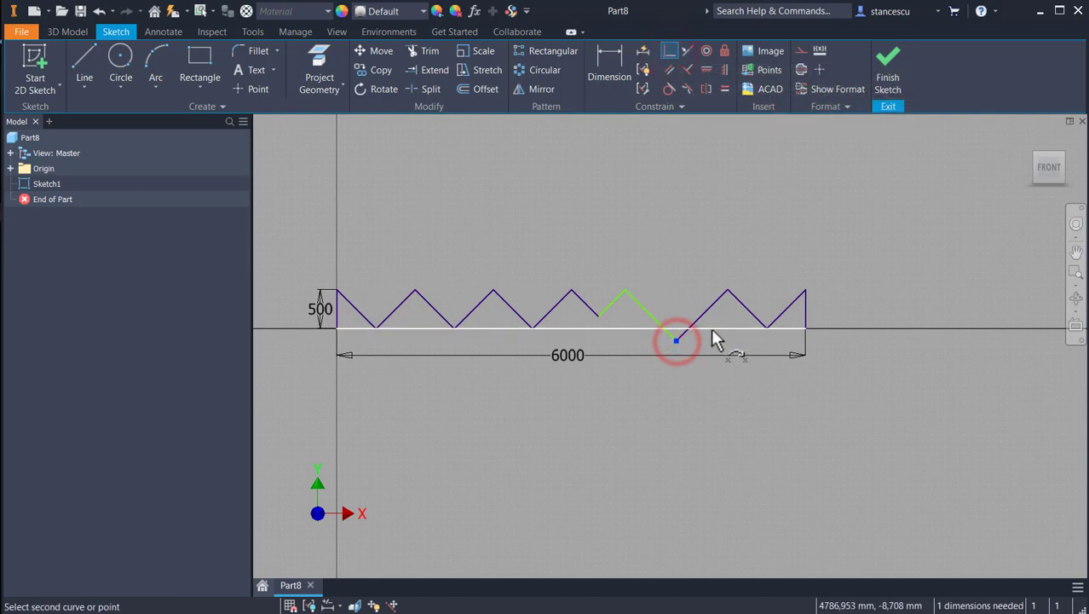
{"action": "left_click", "coordinate": [711, 328]}
{"action": "key", "text": "Escape"}
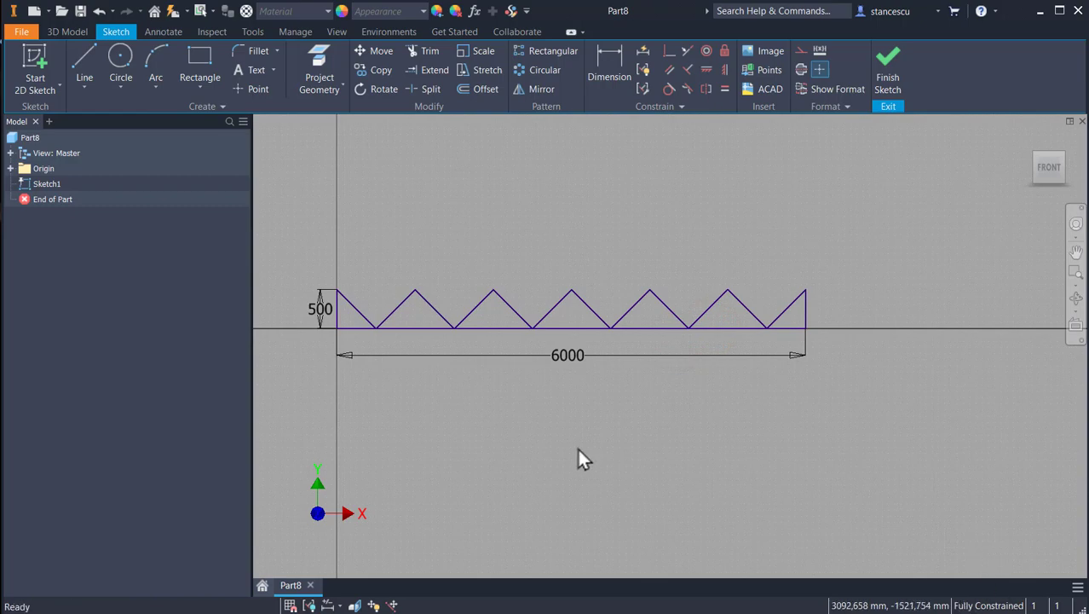
Finish the truss sketch and hide its 500 and 6000 dimensions
{"action": "left_click", "coordinate": [887, 81]}
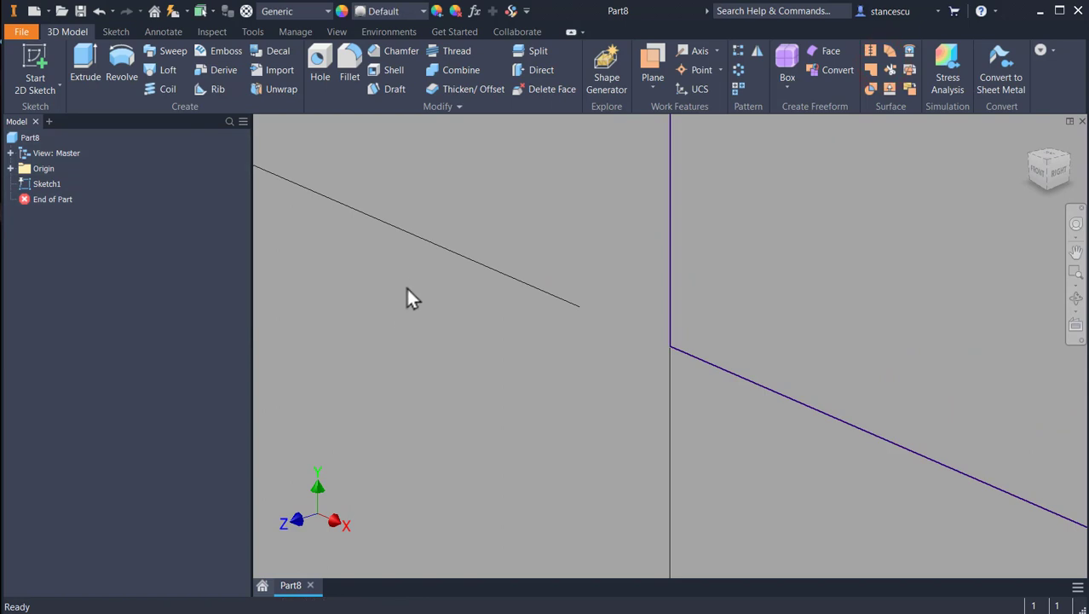
{"action": "key", "text": "F6"}
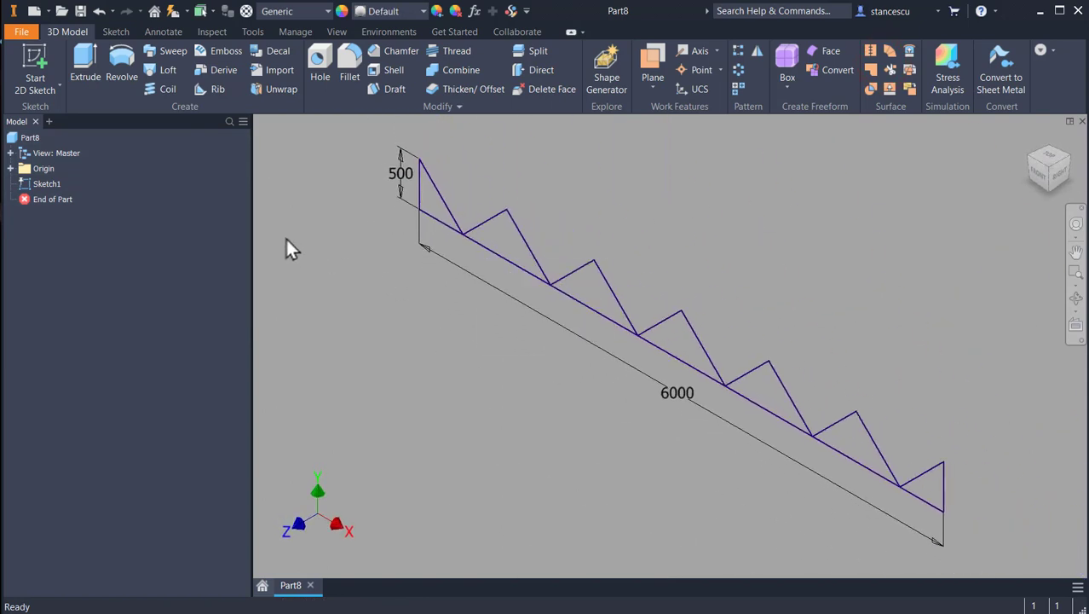
{"action": "right_click", "coordinate": [24, 192]}
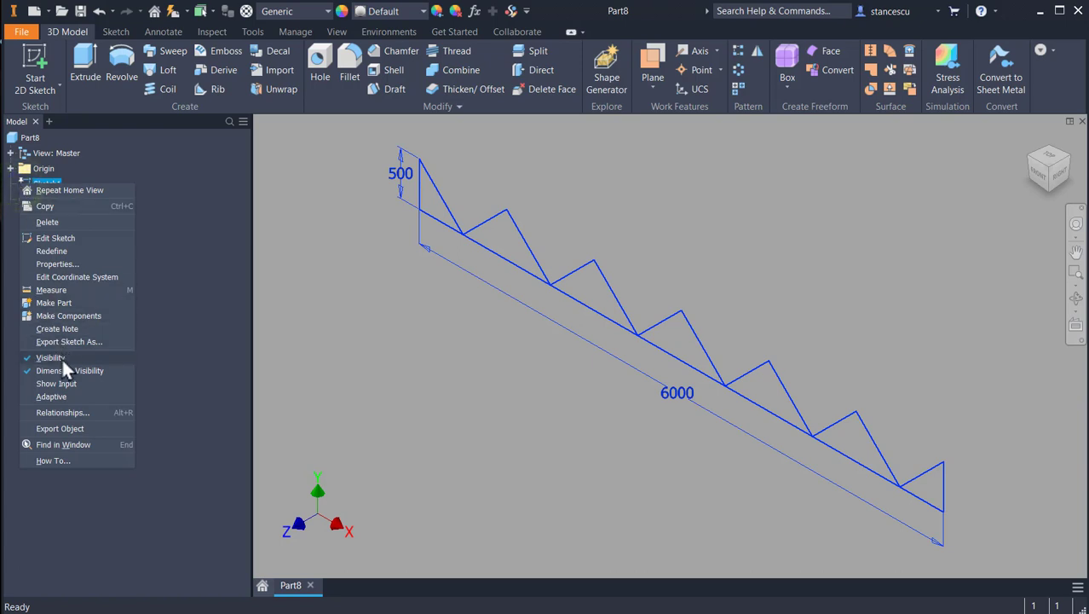
{"action": "left_click", "coordinate": [63, 369]}
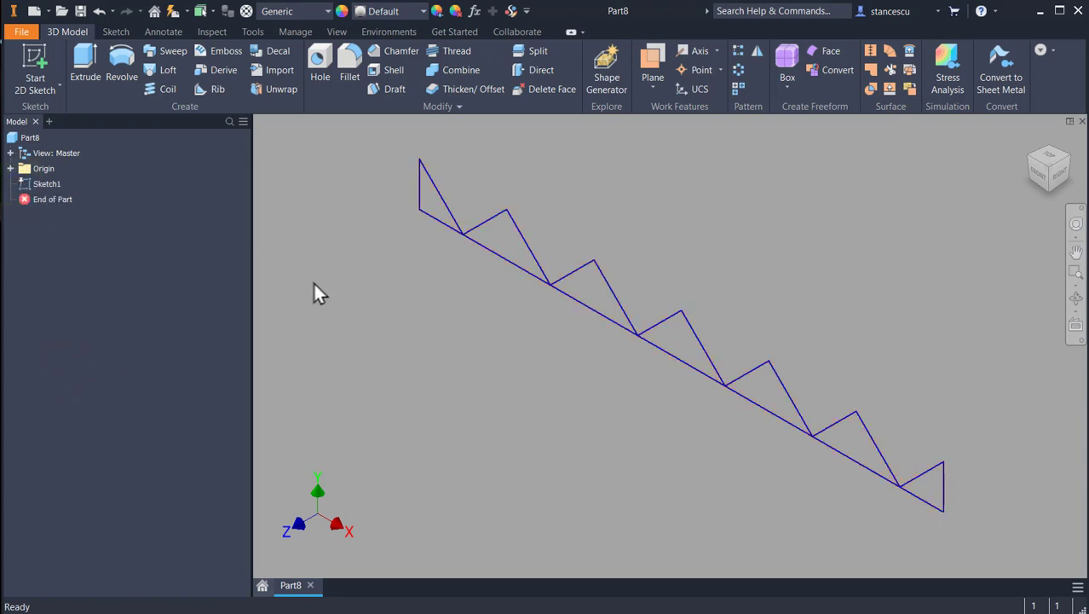
Add Work Point1 at the truss's top vertex
{"action": "left_click", "coordinate": [697, 72]}
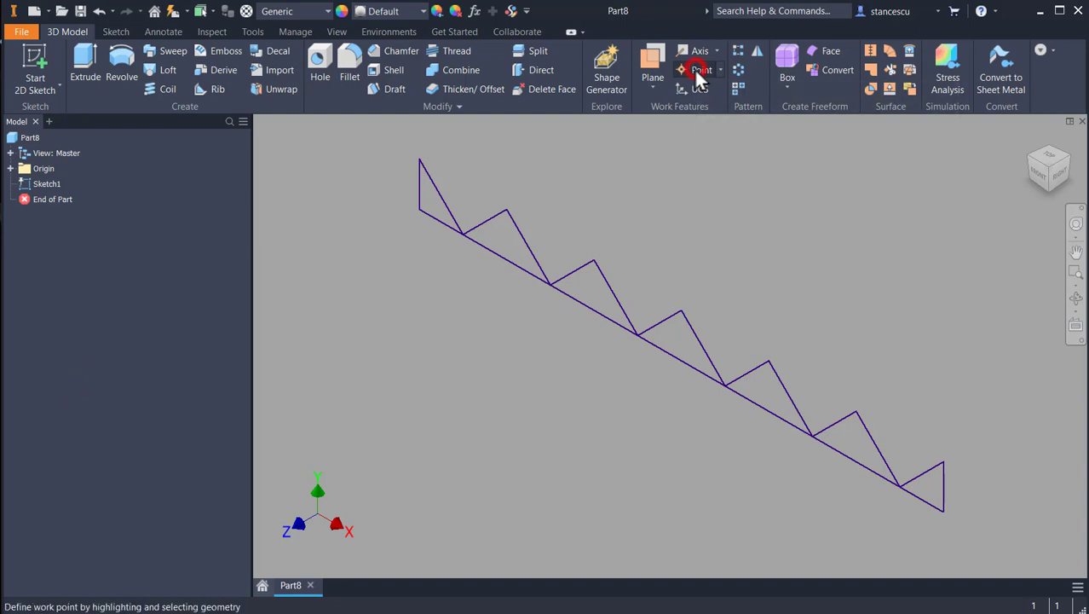
{"action": "left_click", "coordinate": [418, 158]}
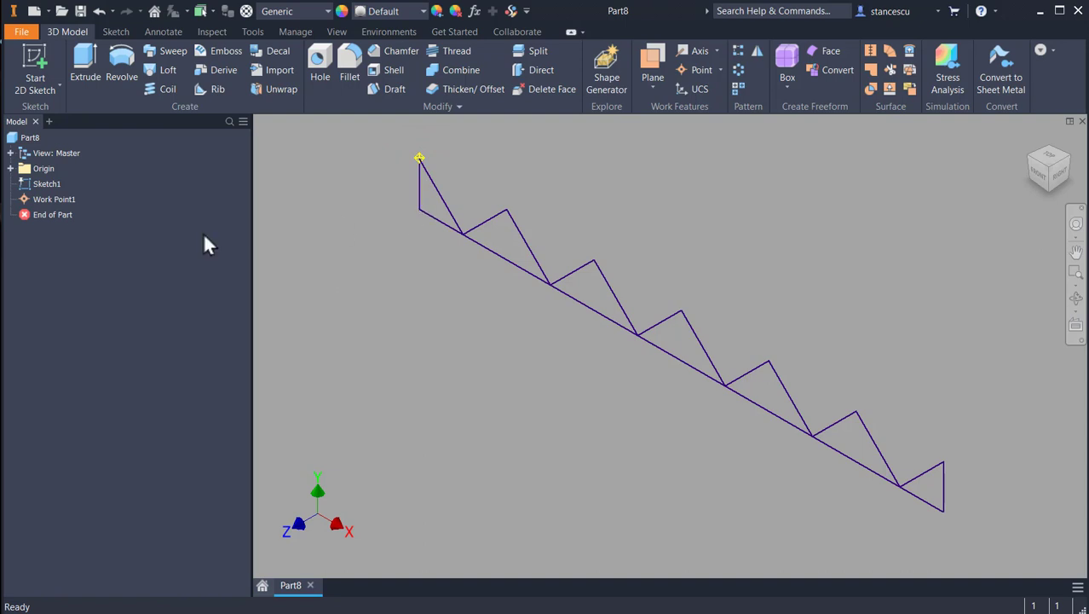
{"action": "left_click", "coordinate": [11, 168]}
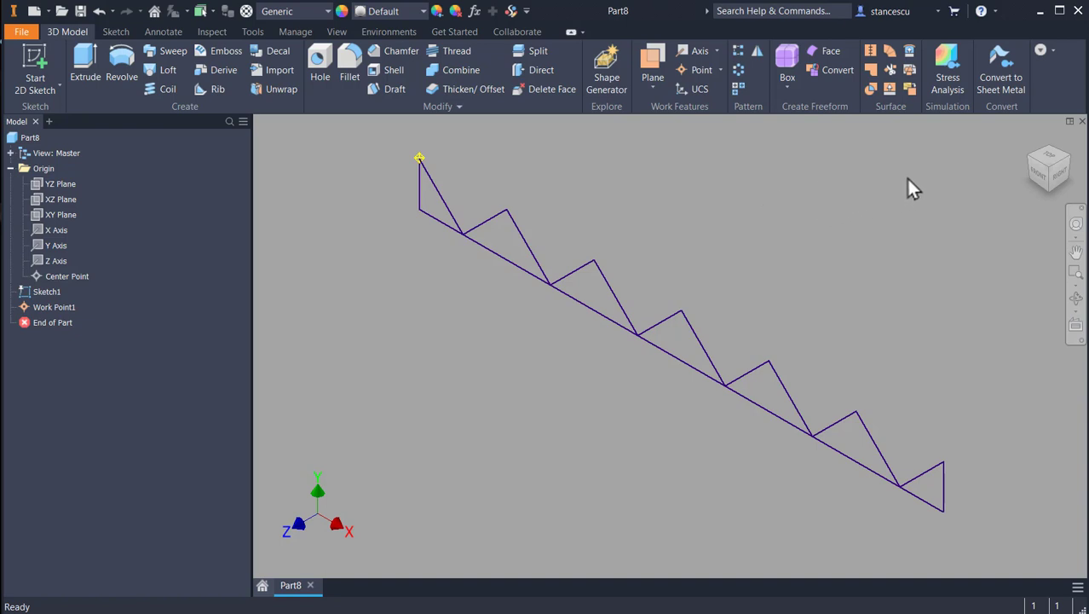
Save the part as LATTICE BEAMS.ipt and close its document tab
{"action": "left_click", "coordinate": [80, 11]}
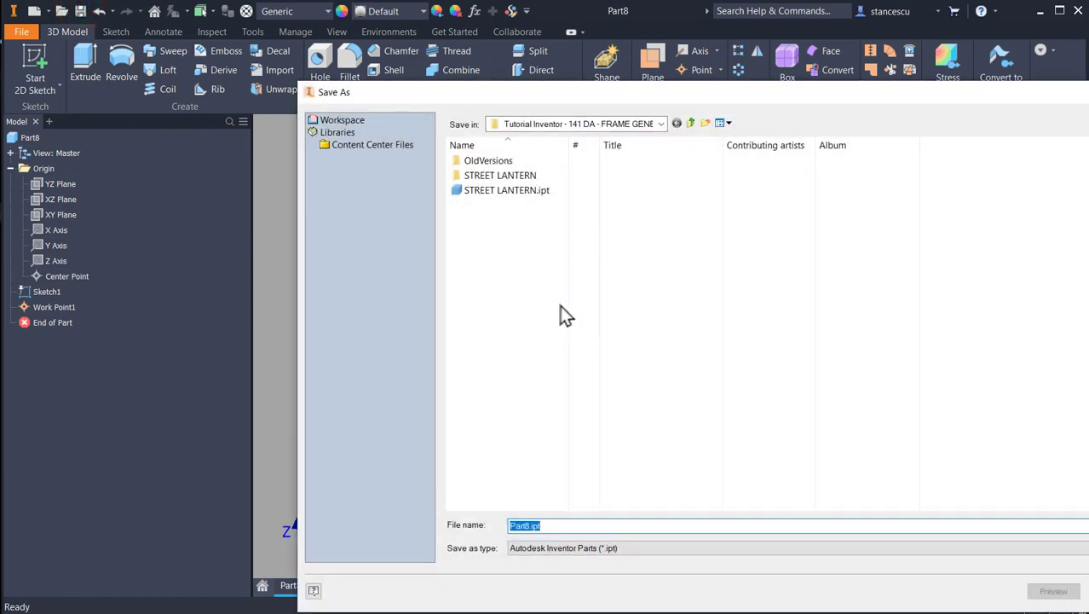
{"action": "type", "text": "LA"}
{"action": "type", "text": "TTICE BEAMS"}
{"action": "key", "text": "Return"}
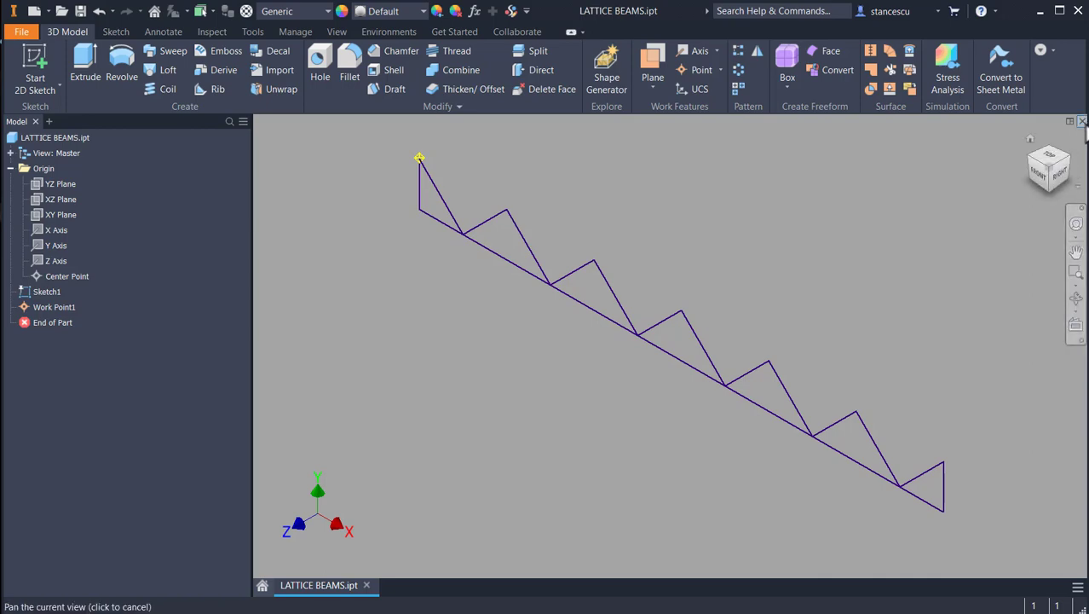
{"action": "left_click", "coordinate": [1082, 121]}
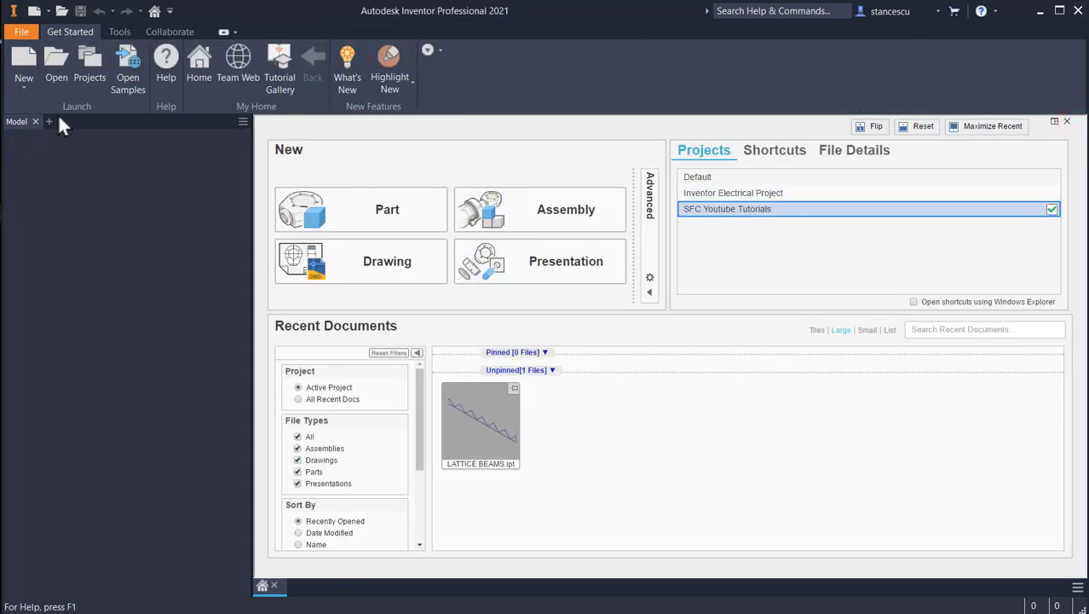
Create a Standard (mm).iam assembly and place LATTICE BEAMS.ipt grounded at the origin
{"action": "left_click", "coordinate": [27, 57]}
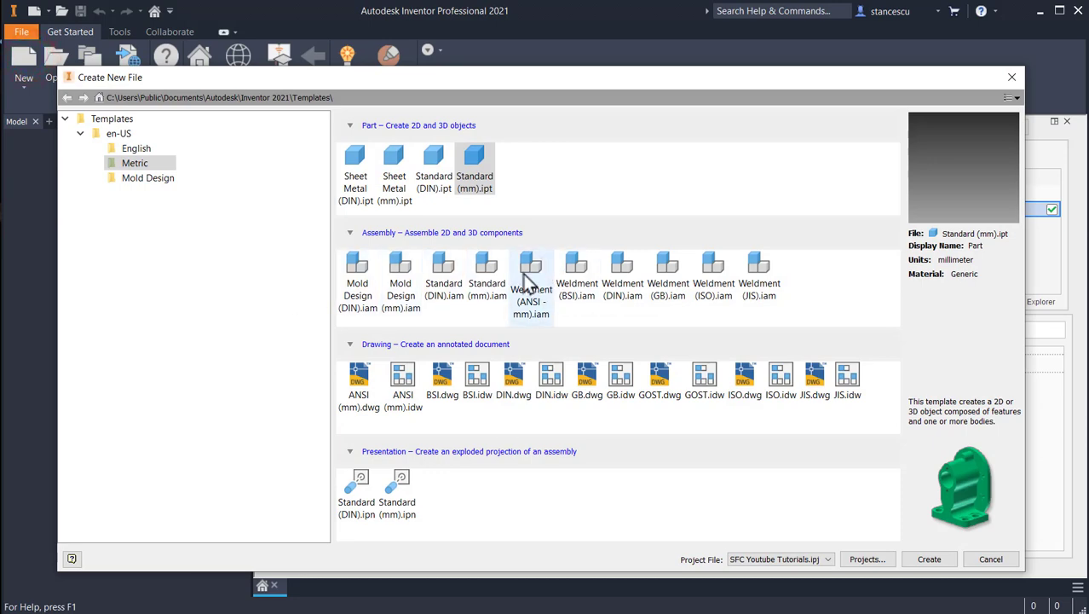
{"action": "double_click", "coordinate": [488, 270]}
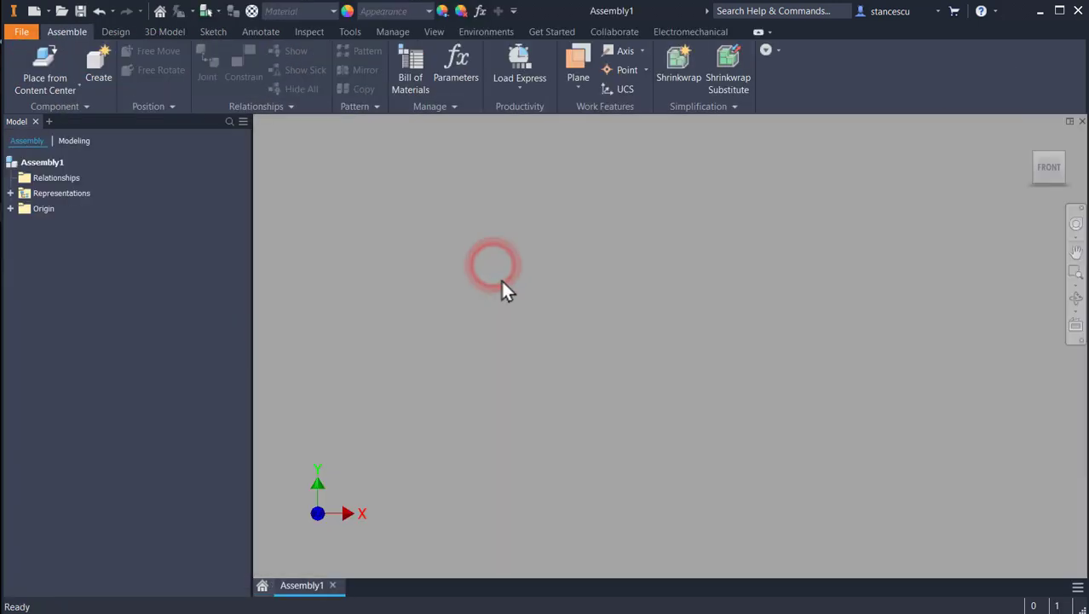
{"action": "key", "text": "p"}
{"action": "left_click", "coordinate": [78, 86]}
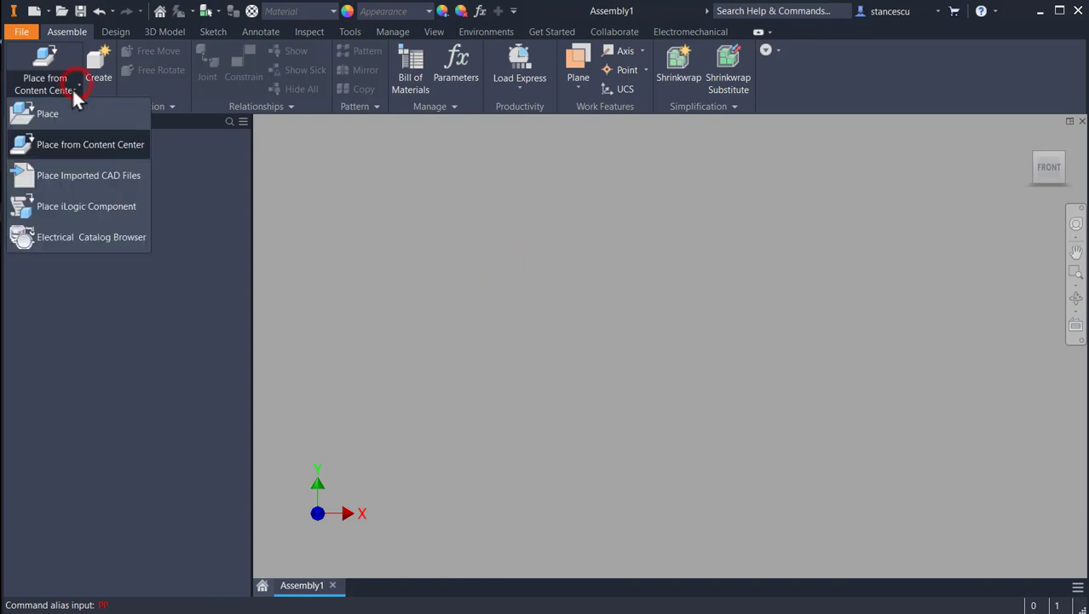
{"action": "left_click", "coordinate": [41, 111]}
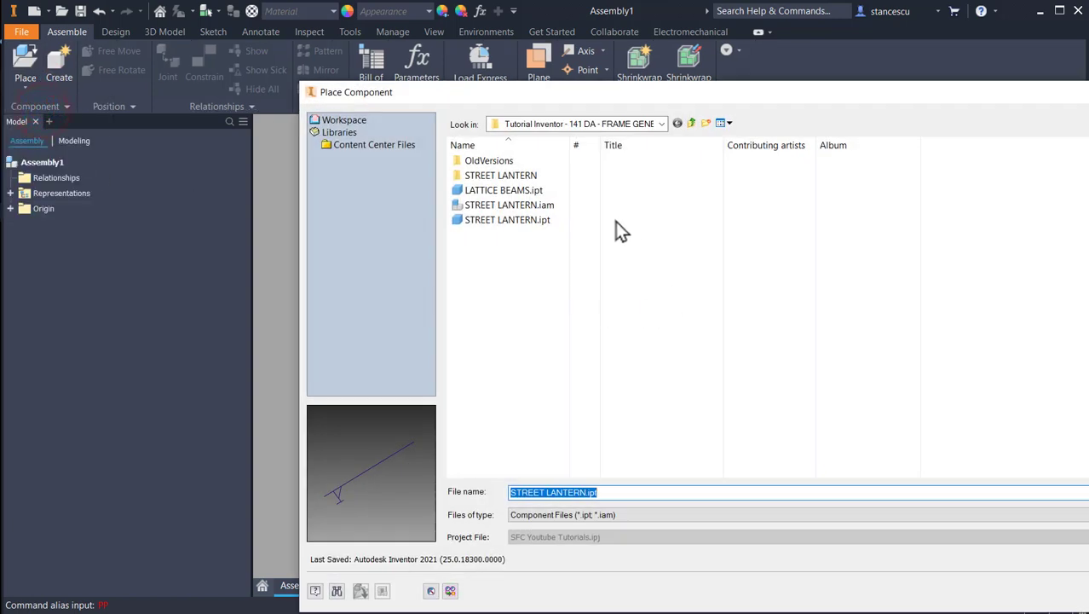
{"action": "double_click", "coordinate": [493, 193]}
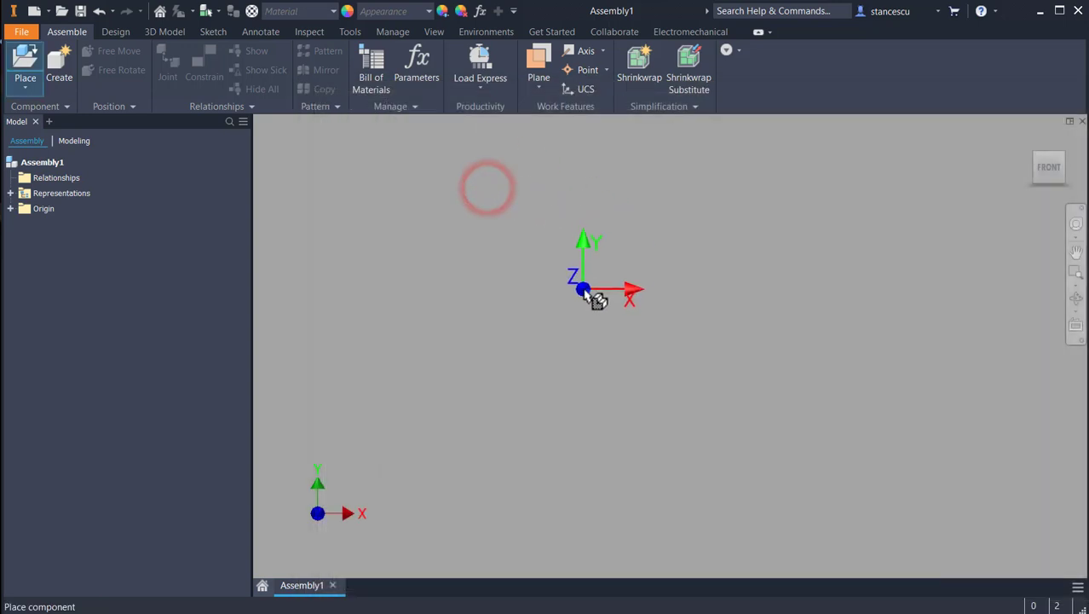
{"action": "right_click", "coordinate": [584, 289]}
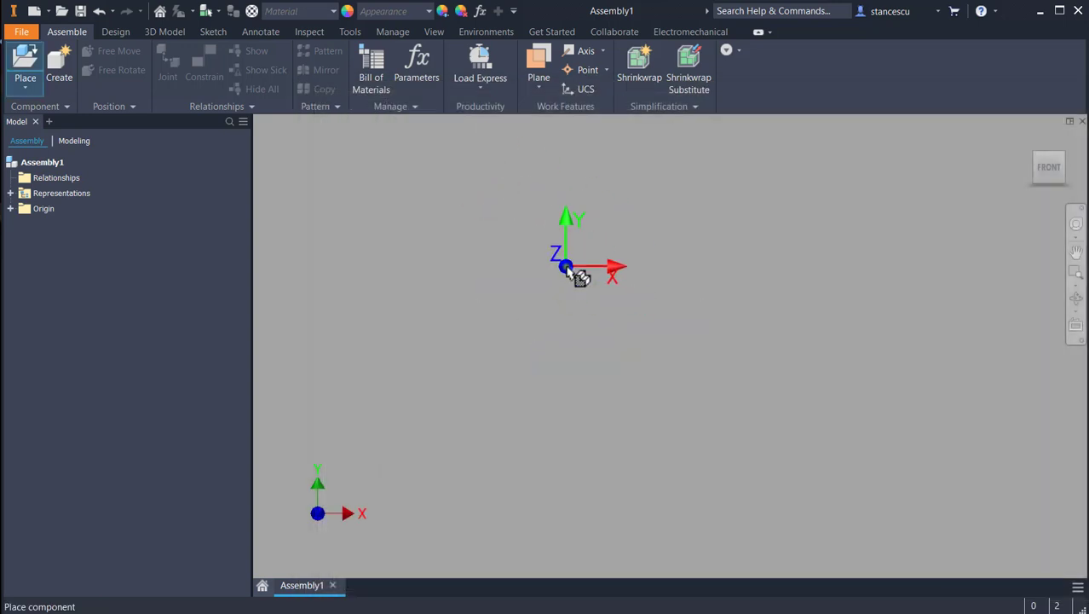
{"action": "right_click", "coordinate": [567, 271]}
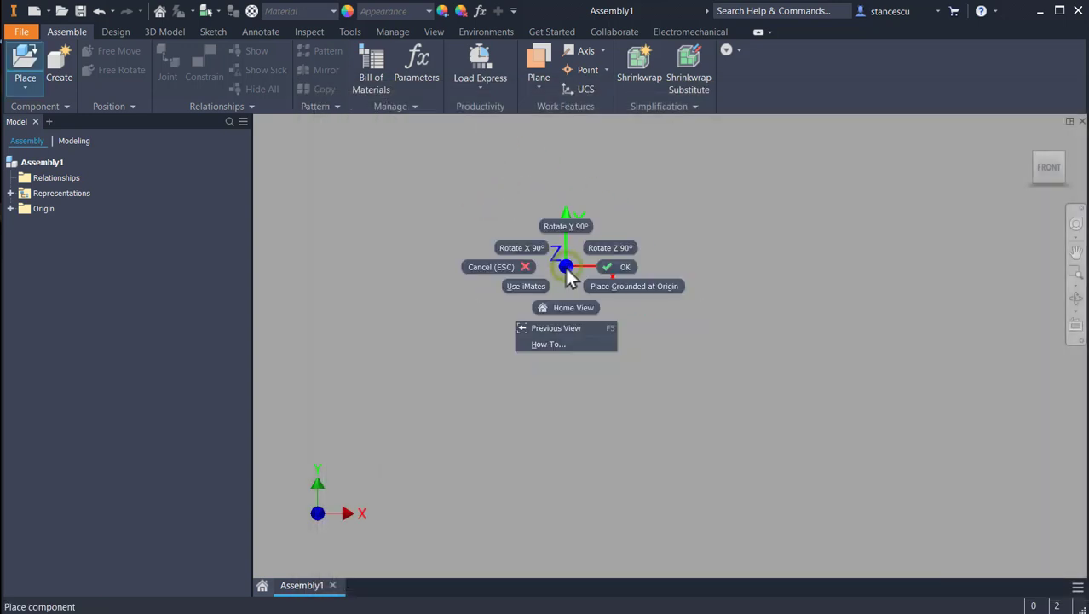
{"action": "left_click", "coordinate": [631, 287]}
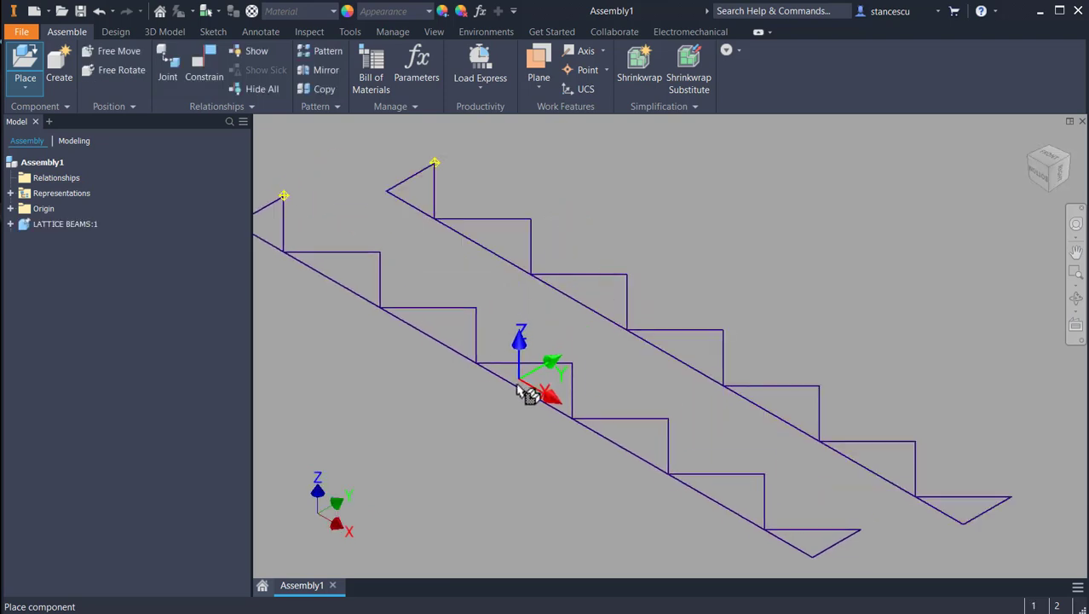
Place two more LATTICE BEAMS instances in the assembly
{"action": "middle_click_drag", "start_coordinate": [576, 408], "coordinate": [479, 440]}
{"action": "left_click", "coordinate": [672, 338]}
{"action": "left_click", "coordinate": [762, 297]}
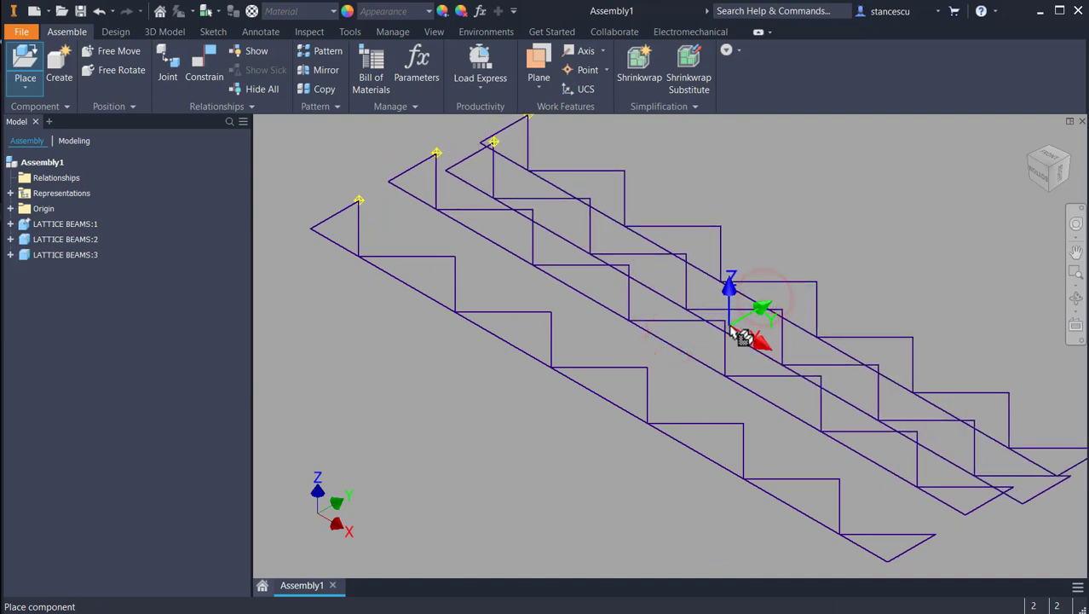
{"action": "key", "text": "Escape"}
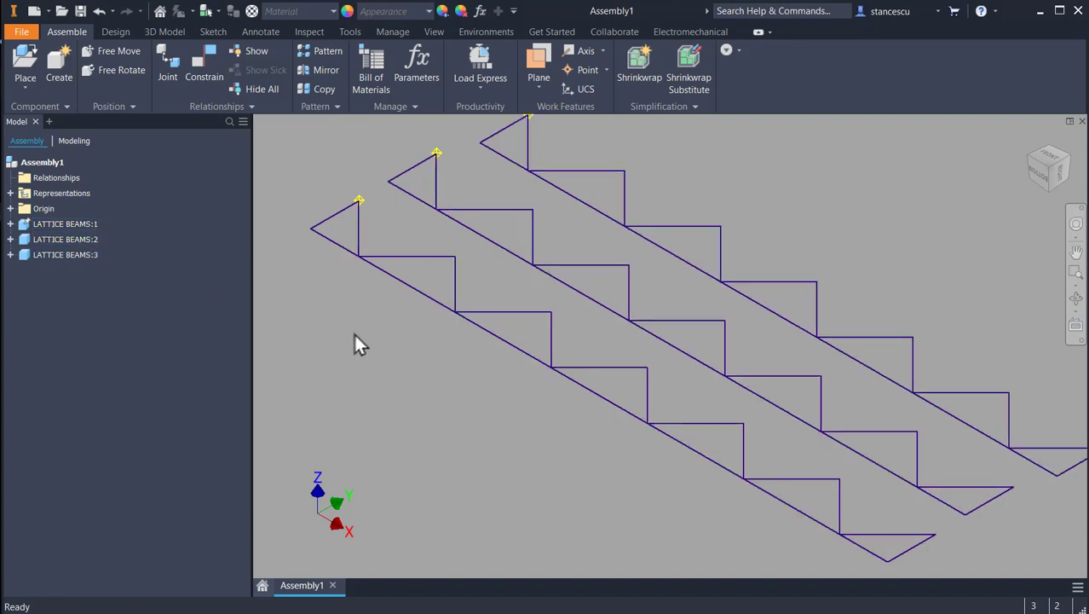
Mate the first beam's corner point to LATTICE BEAMS:2's Center Point
{"action": "middle_click_drag", "start_coordinate": [394, 344], "coordinate": [511, 442]}
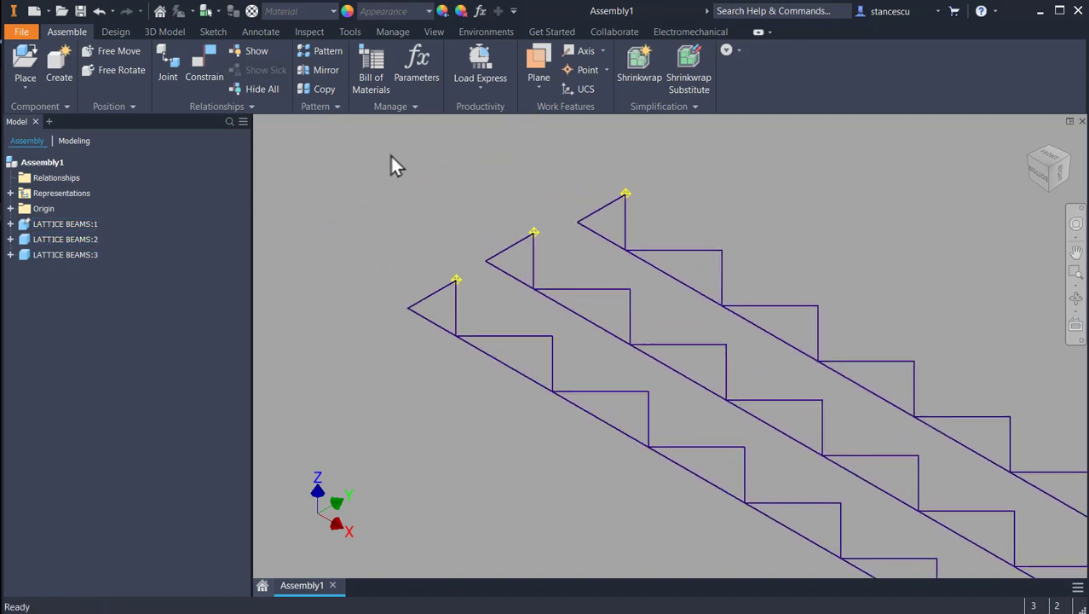
{"action": "left_click", "coordinate": [203, 61]}
{"action": "middle_click_drag", "start_coordinate": [437, 370], "coordinate": [516, 423]}
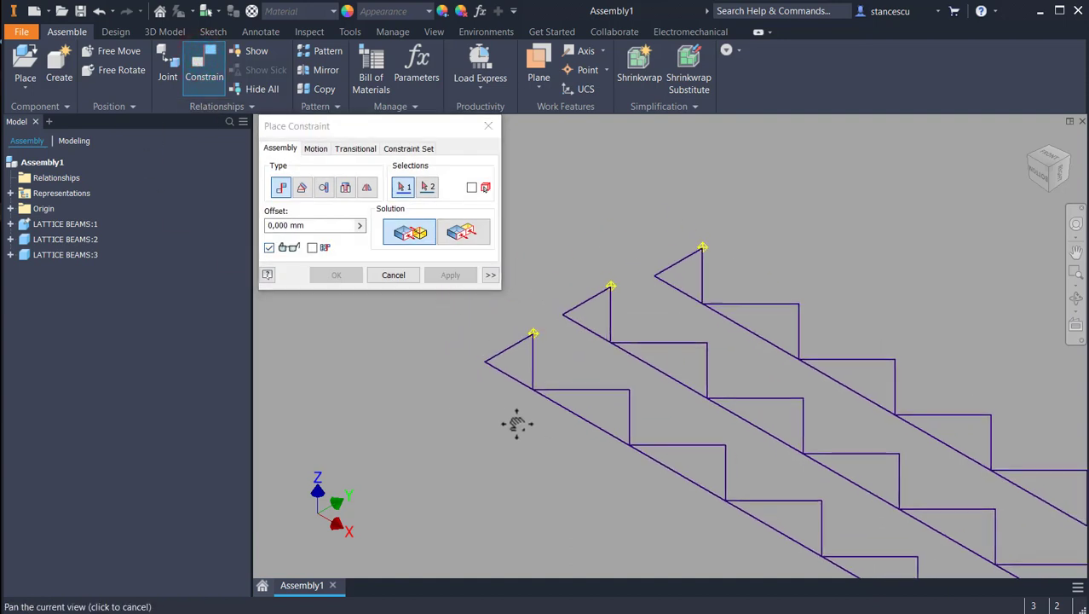
{"action": "left_click", "coordinate": [533, 333]}
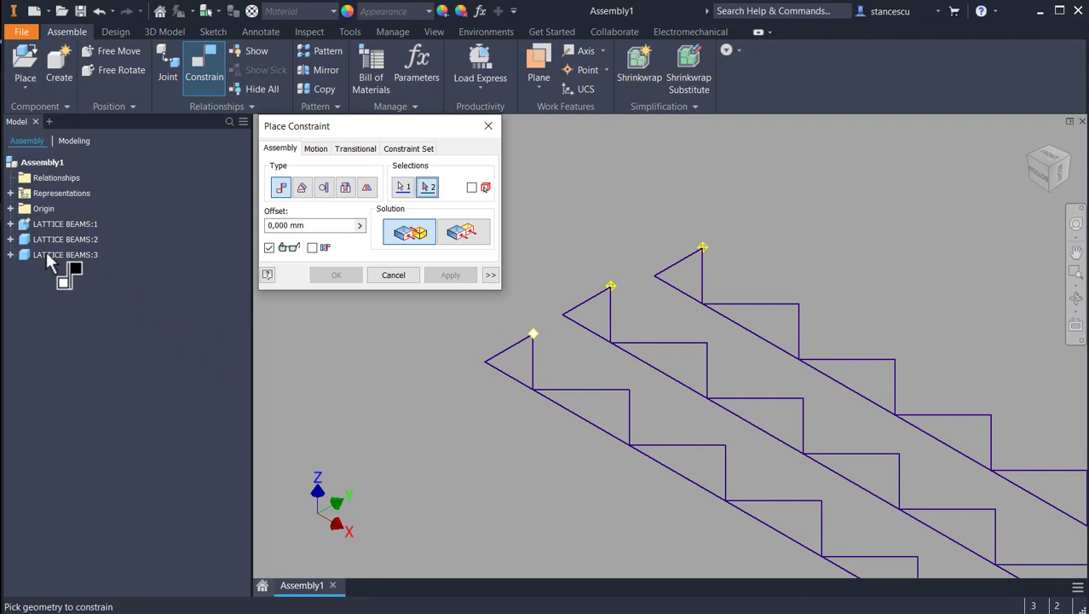
{"action": "left_click", "coordinate": [10, 240]}
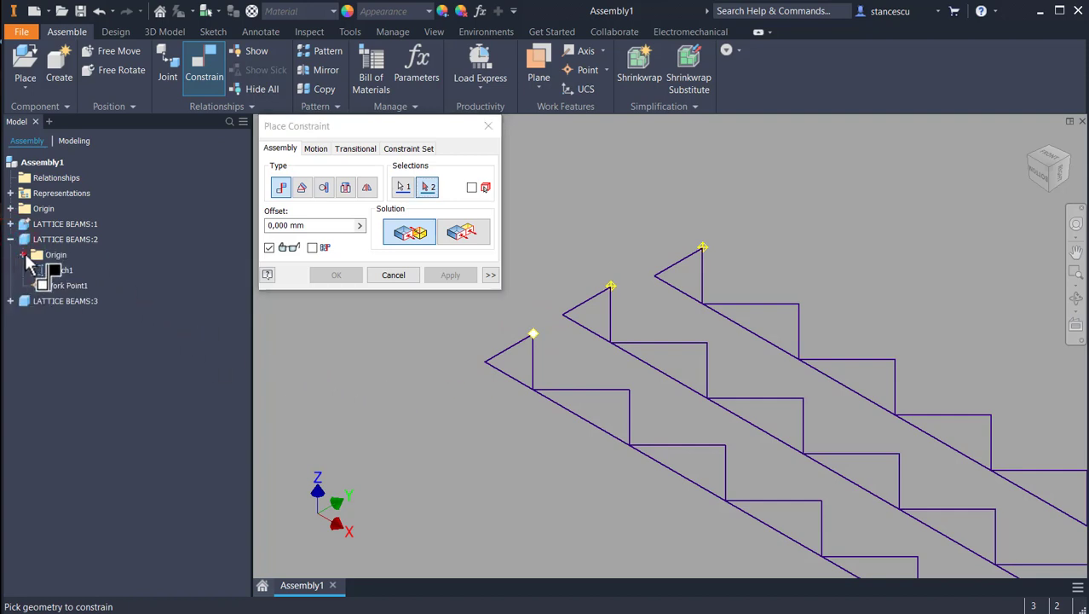
{"action": "left_click", "coordinate": [23, 255]}
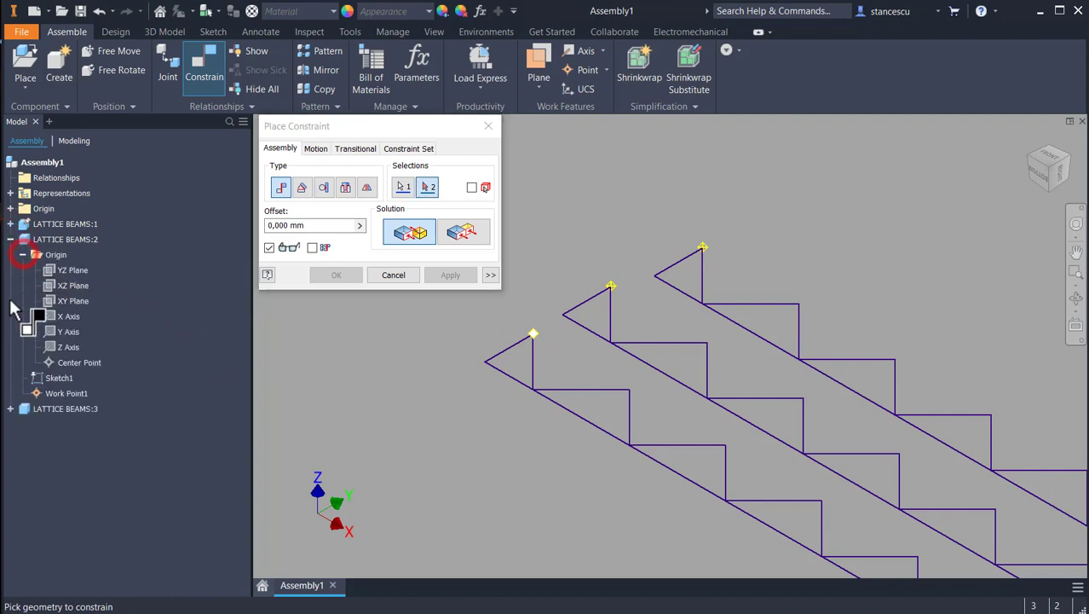
{"action": "left_click", "coordinate": [53, 363]}
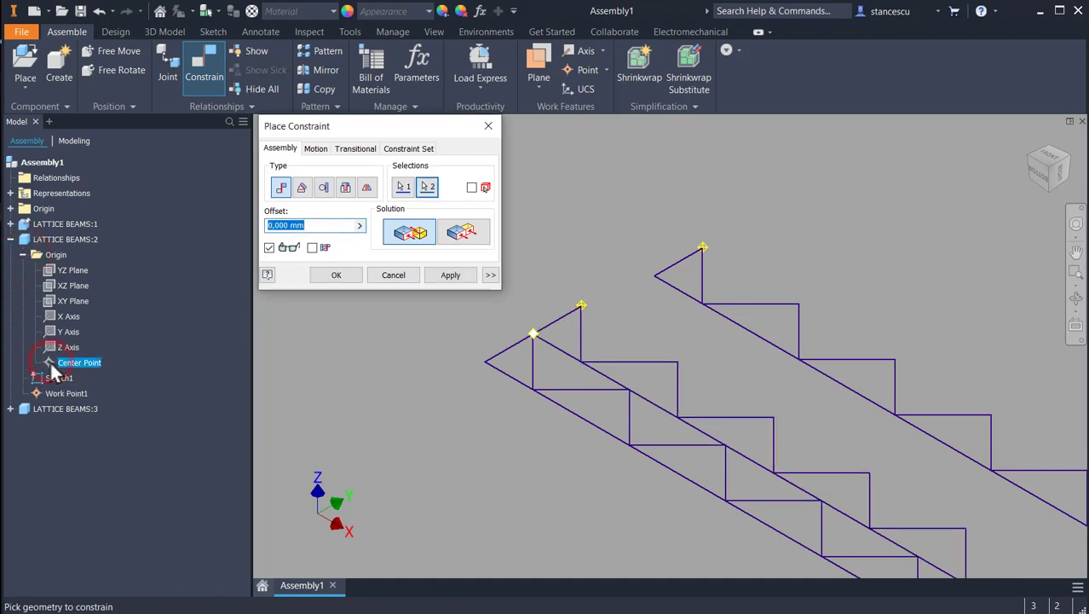
{"action": "left_click", "coordinate": [449, 275]}
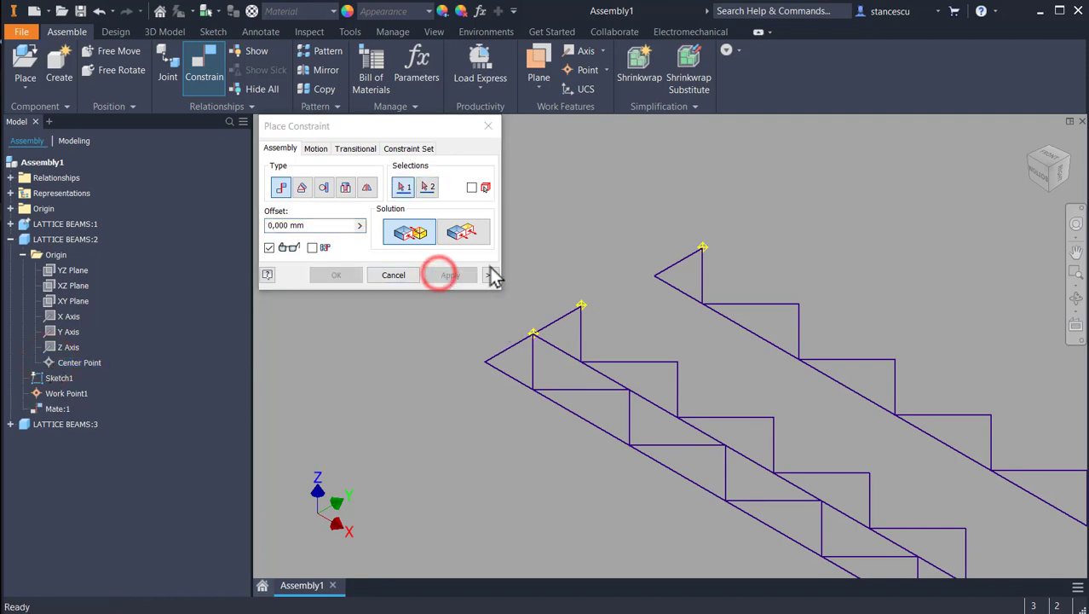
Mate LATTICE BEAMS:2's corner work point to LATTICE BEAMS:3's Center Point
{"action": "left_click", "coordinate": [579, 306]}
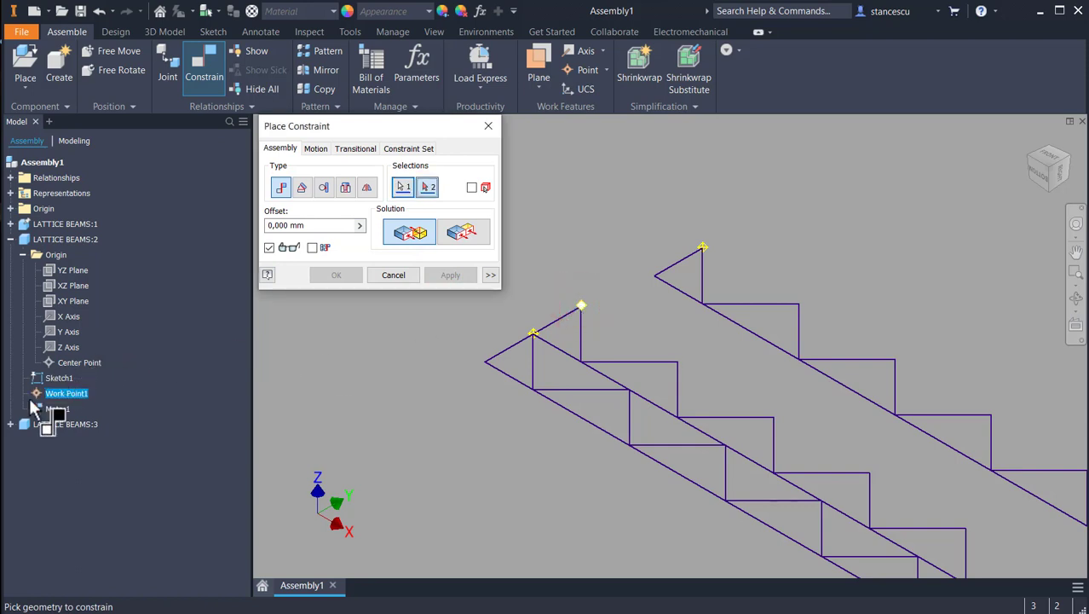
{"action": "left_click", "coordinate": [11, 424]}
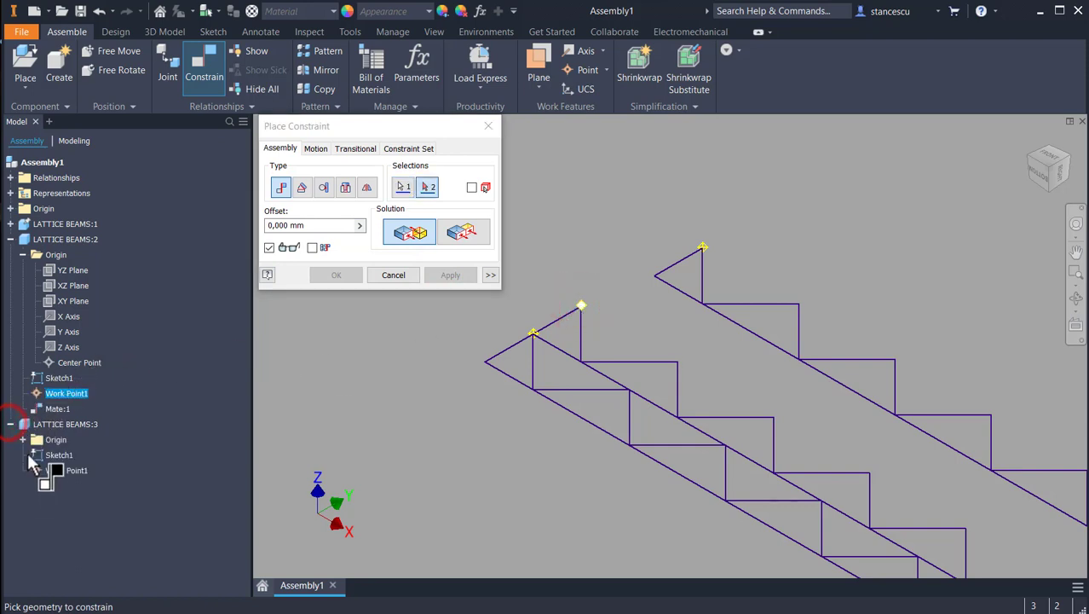
{"action": "left_click", "coordinate": [23, 439]}
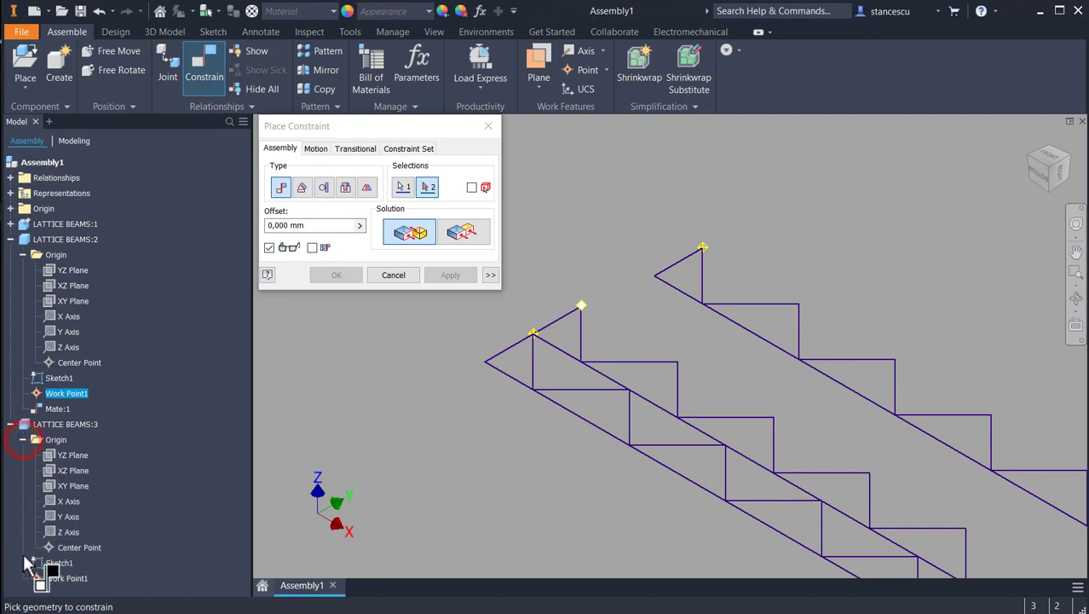
{"action": "left_click", "coordinate": [55, 546]}
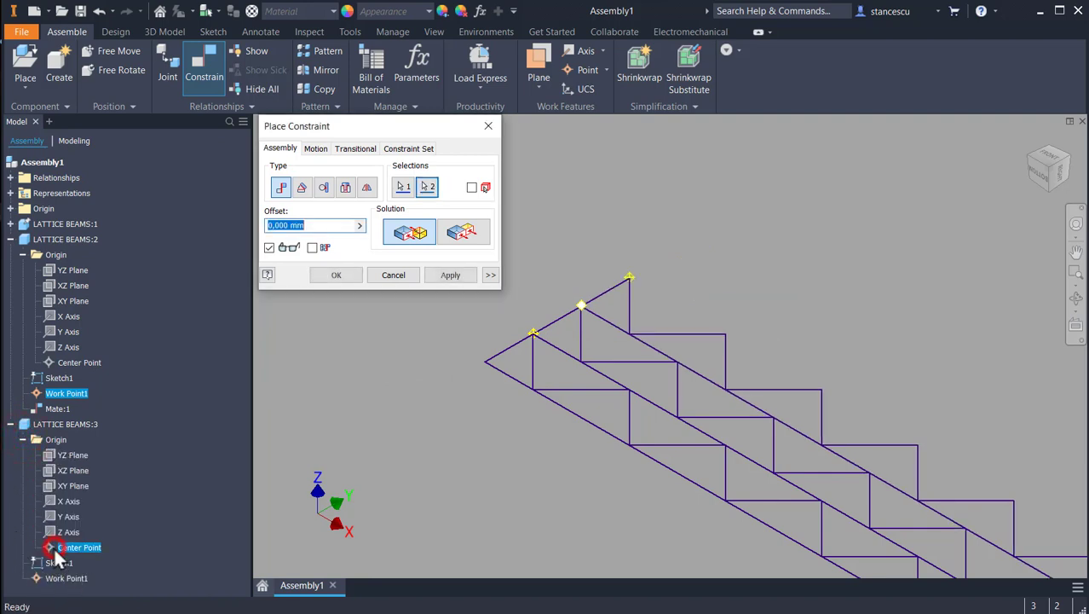
{"action": "left_click", "coordinate": [335, 275]}
Pan the view and drag LATTICE BEAMS:3 to a new position about its mated corner
{"action": "key", "text": "F2"}
{"action": "left_click_drag", "start_coordinate": [474, 384], "coordinate": [375, 306]}
{"action": "key", "text": "Escape"}
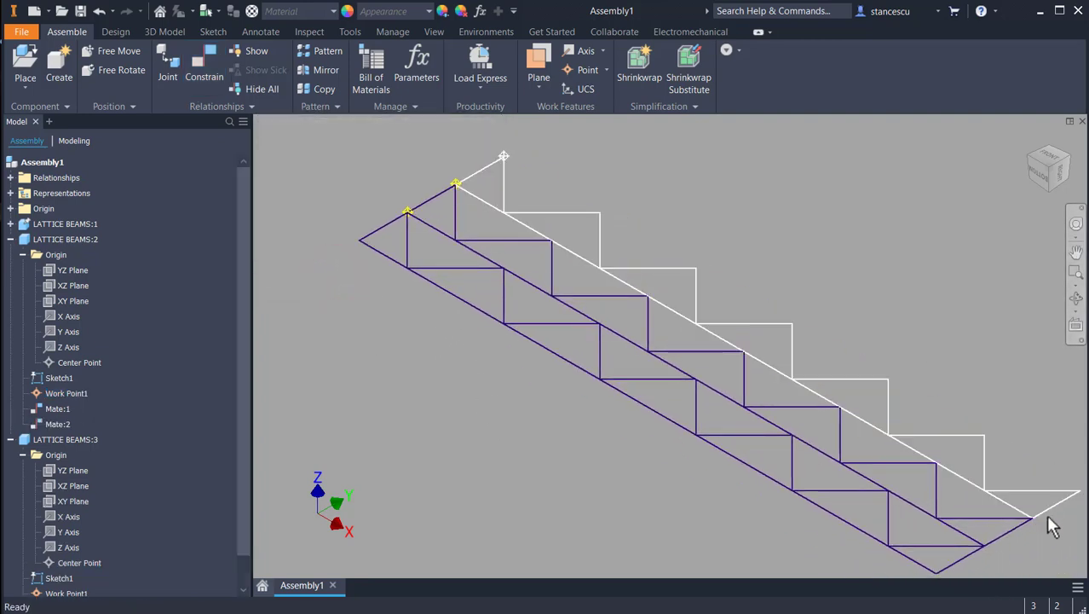
{"action": "left_click_drag", "start_coordinate": [1046, 511], "coordinate": [1054, 448]}
{"action": "left_click_drag", "start_coordinate": [938, 398], "coordinate": [875, 441]}
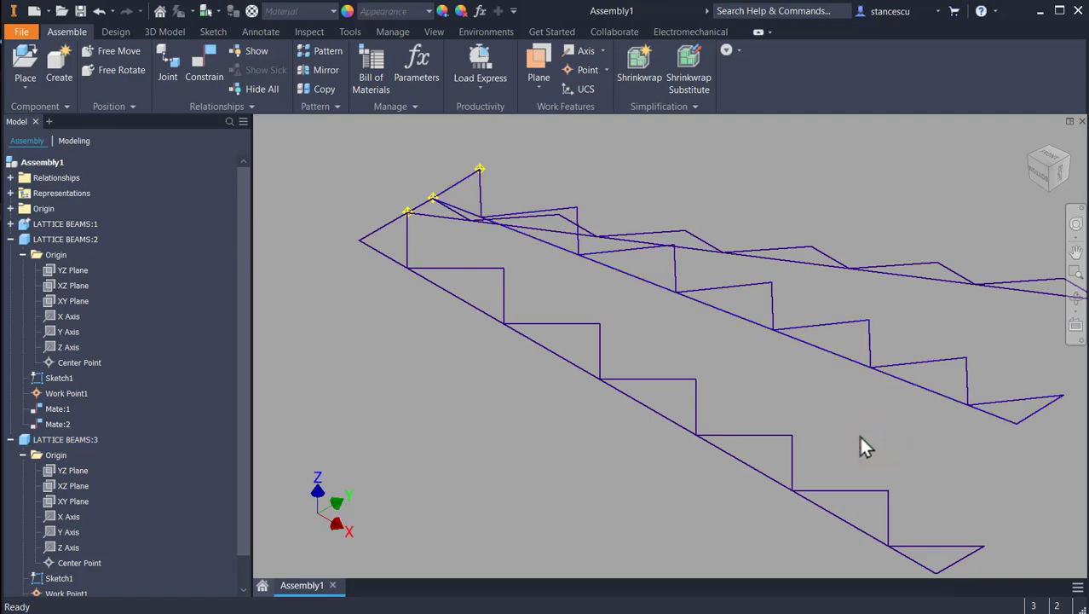
{"action": "middle_click_drag", "start_coordinate": [851, 445], "coordinate": [926, 413], "text": "shift"}
Move LATTICE BEAMS:2 and pivot LATTICE BEAMS:3 so it fans out beside it
{"action": "left_click_drag", "start_coordinate": [1045, 378], "coordinate": [816, 543]}
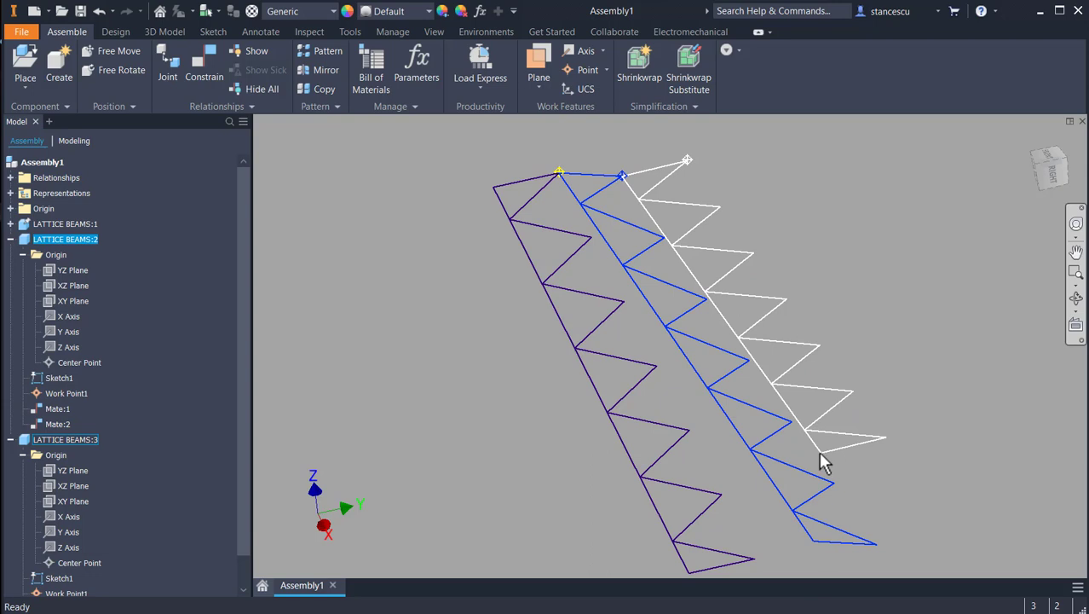
{"action": "left_click_drag", "start_coordinate": [818, 452], "coordinate": [886, 409]}
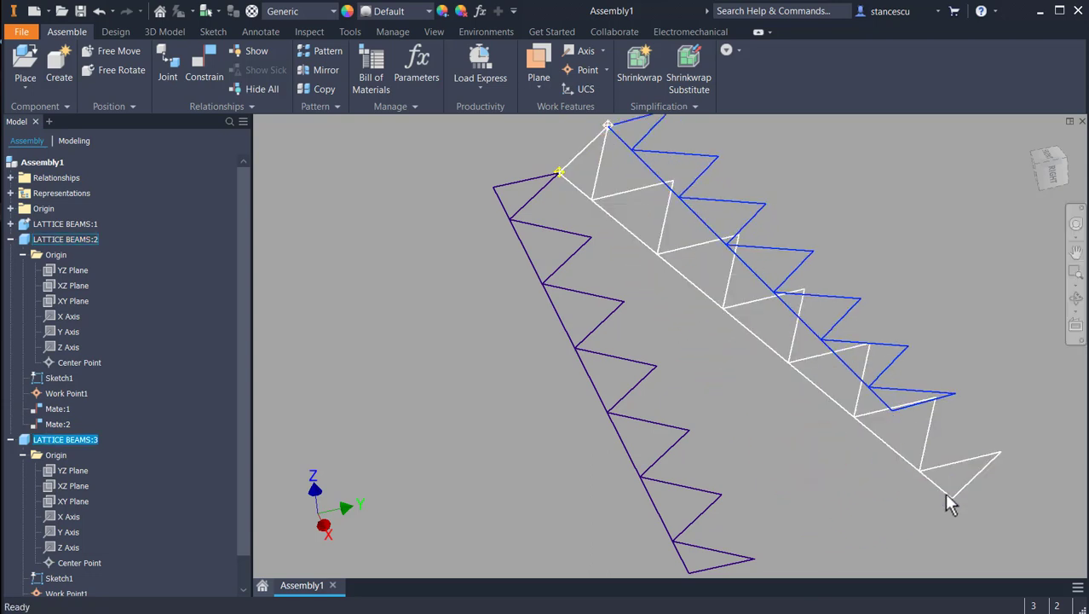
{"action": "left_click_drag", "start_coordinate": [946, 497], "coordinate": [832, 503]}
{"action": "left_click", "coordinate": [926, 251]}
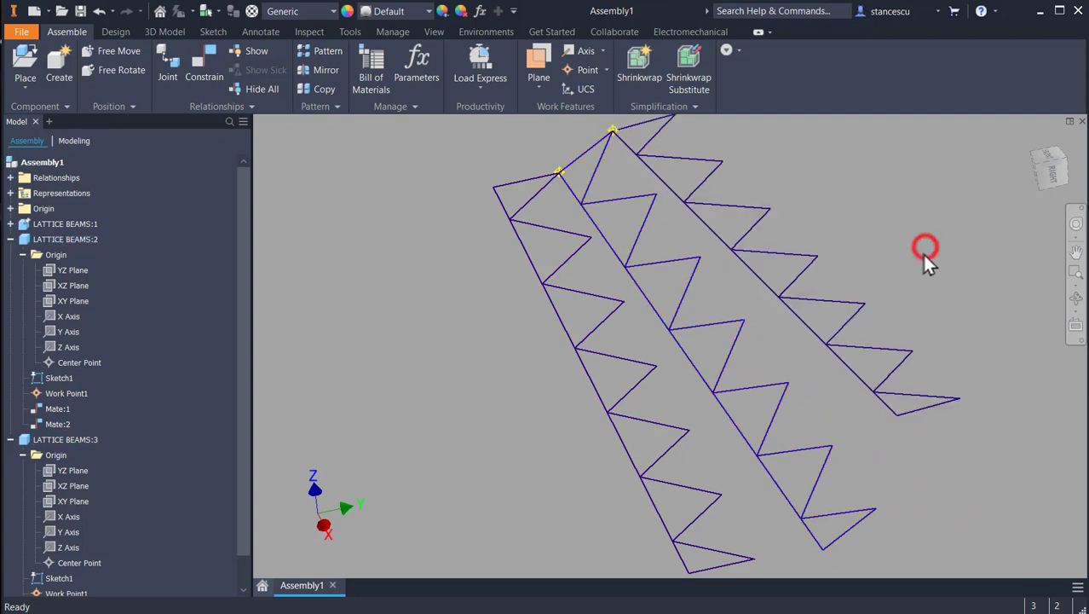
{"action": "middle_click_drag", "start_coordinate": [789, 242], "coordinate": [919, 370]}
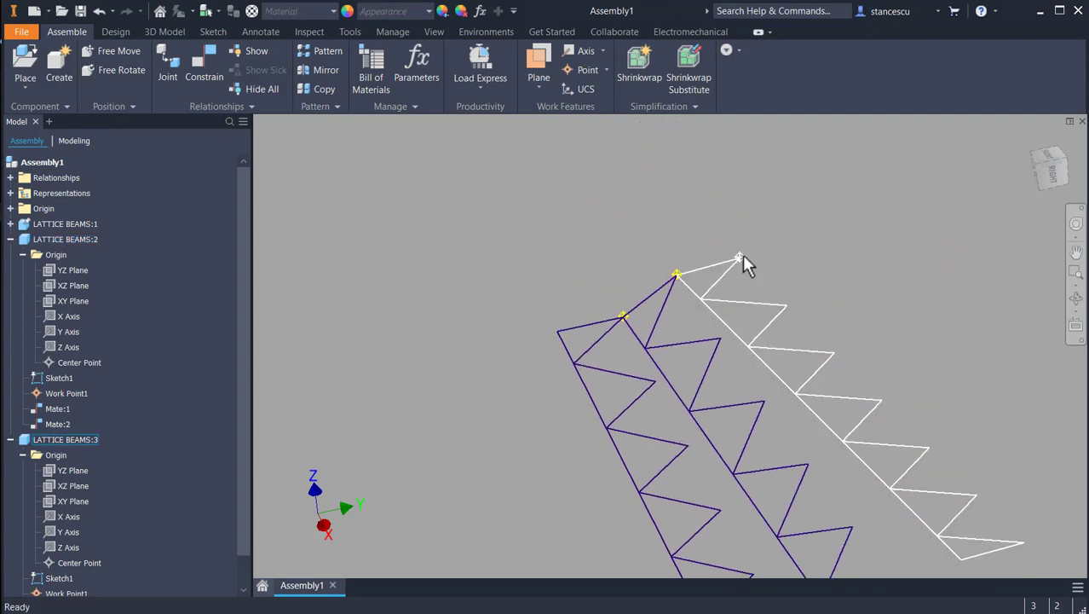
{"action": "mouse_move", "coordinate": [743, 255]}
{"action": "left_mouse_down"}
{"action": "mouse_move", "coordinate": [722, 238]}
{"action": "mouse_move", "coordinate": [735, 245]}
{"action": "left_mouse_up"}
{"action": "middle_click_drag", "start_coordinate": [868, 269], "coordinate": [756, 192]}
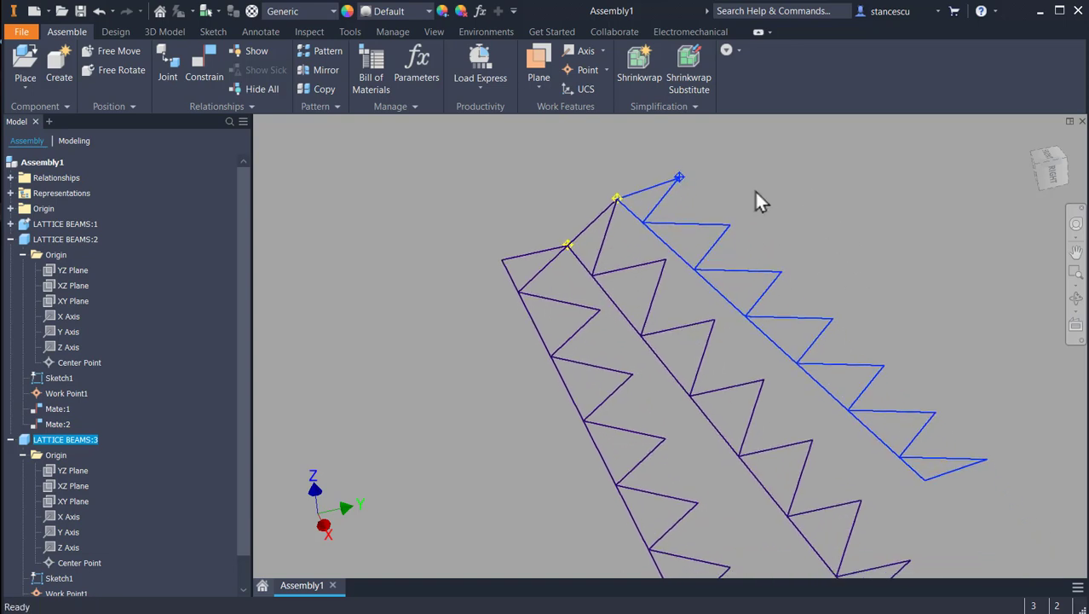
Add a 0,00 deg angle constraint between an edge of the left beam and the third beam
{"action": "left_click", "coordinate": [203, 55]}
{"action": "left_click", "coordinate": [302, 188]}
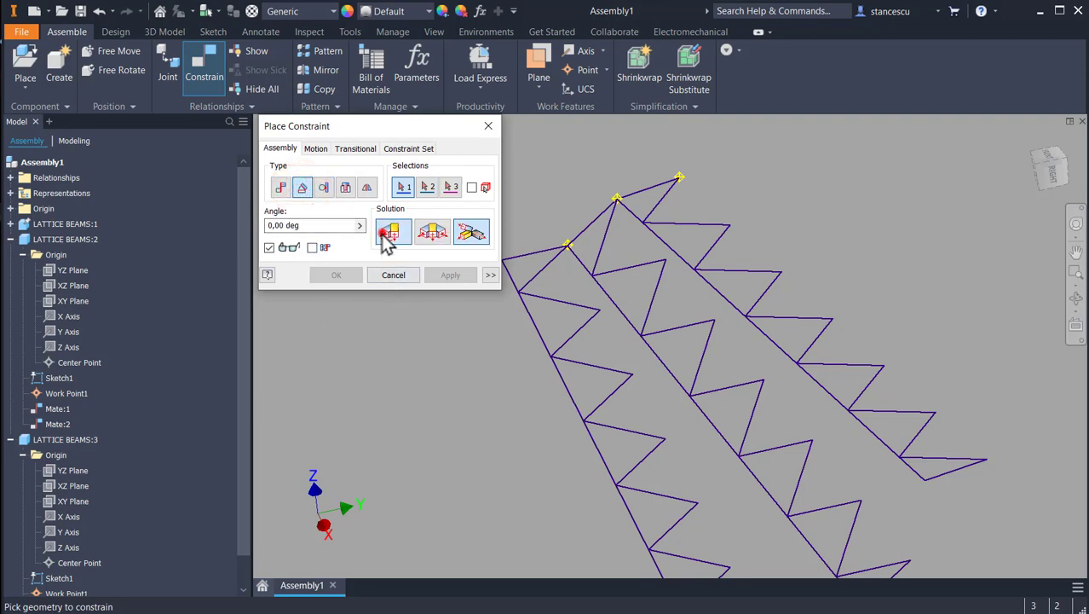
{"action": "left_click", "coordinate": [560, 383]}
{"action": "left_click", "coordinate": [664, 372]}
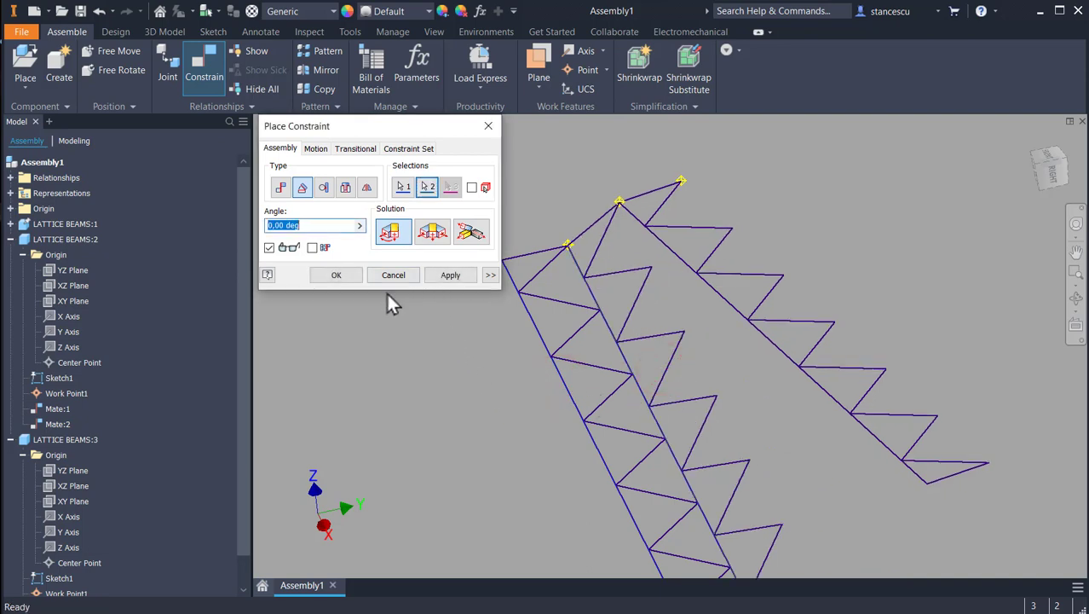
{"action": "left_click", "coordinate": [449, 276]}
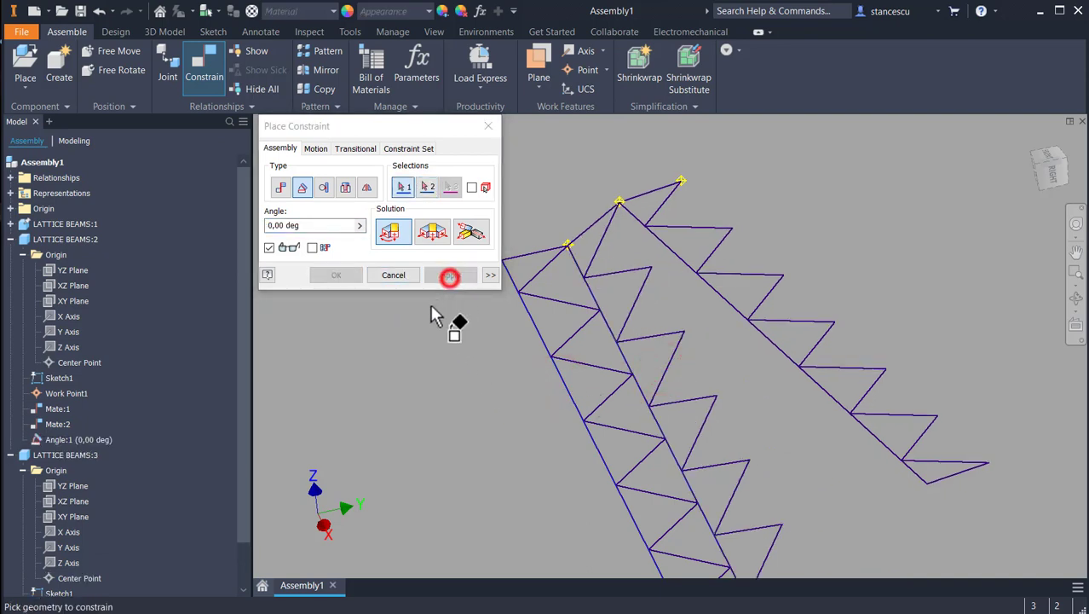
Add a second 0,00 deg angle constraint on another edge pair, then test the third beam's movement
{"action": "left_click", "coordinate": [631, 361]}
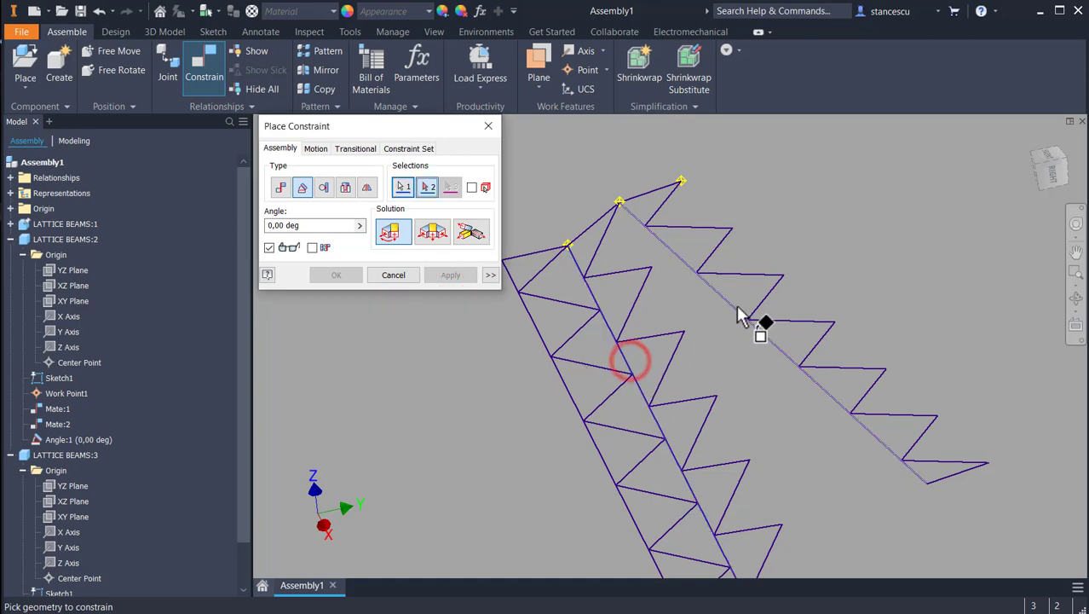
{"action": "left_click", "coordinate": [738, 307]}
{"action": "left_click", "coordinate": [349, 275]}
{"action": "middle_click_drag", "start_coordinate": [437, 355], "coordinate": [445, 289]}
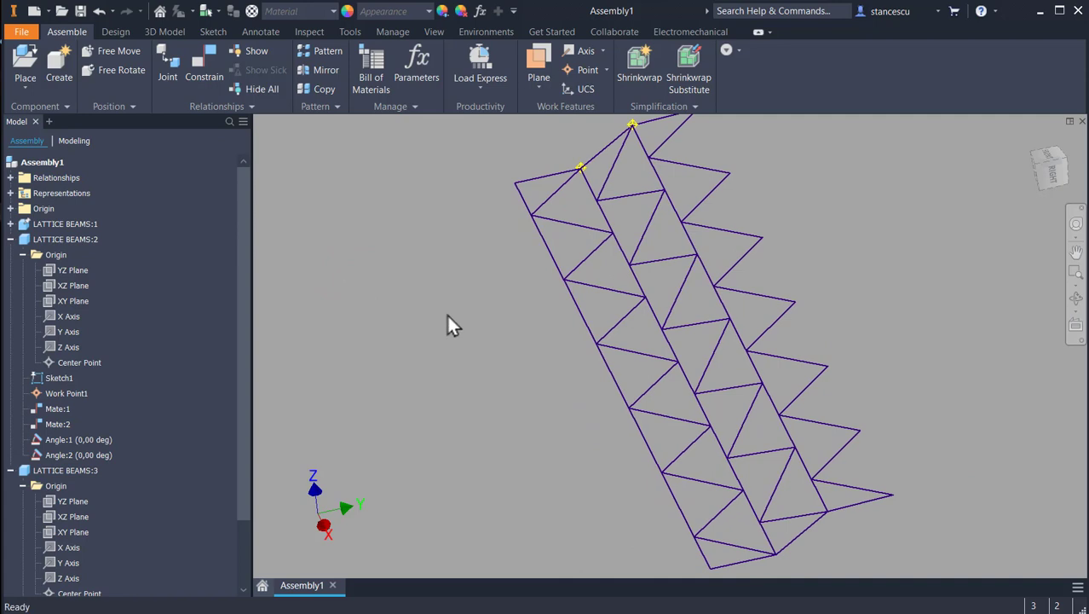
{"action": "scroll", "coordinate": [447, 316], "scroll_direction": "down", "scroll_amount": 3}
{"action": "mouse_move", "coordinate": [441, 363]}
{"action": "middle_mouse_down", "text": "shift"}
{"action": "mouse_move", "coordinate": [442, 343]}
{"action": "mouse_move", "coordinate": [443, 356]}
{"action": "middle_mouse_up", "text": "shift"}
{"action": "left_click_drag", "start_coordinate": [584, 220], "coordinate": [484, 225]}
Mate LATTICE BEAMS:3's Work Point1 to LATTICE BEAMS:1's Center Point and return to the home view
{"action": "scroll", "coordinate": [463, 250], "scroll_direction": "up", "scroll_amount": 3}
{"action": "middle_click_drag", "start_coordinate": [464, 255], "coordinate": [540, 223]}
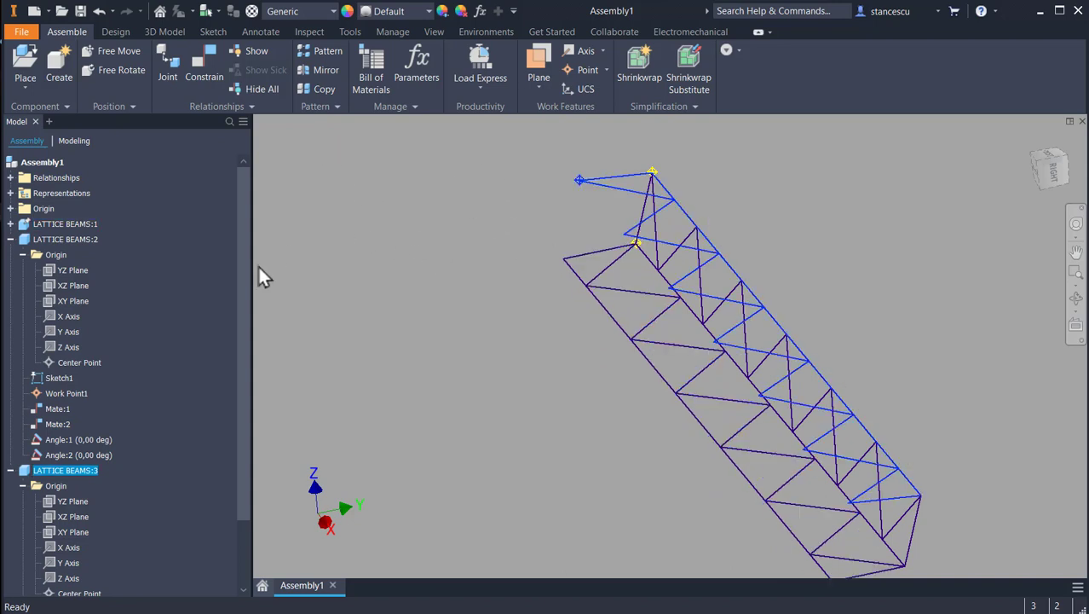
{"action": "left_click_drag", "start_coordinate": [247, 329], "coordinate": [249, 410]}
{"action": "left_click", "coordinate": [199, 60]}
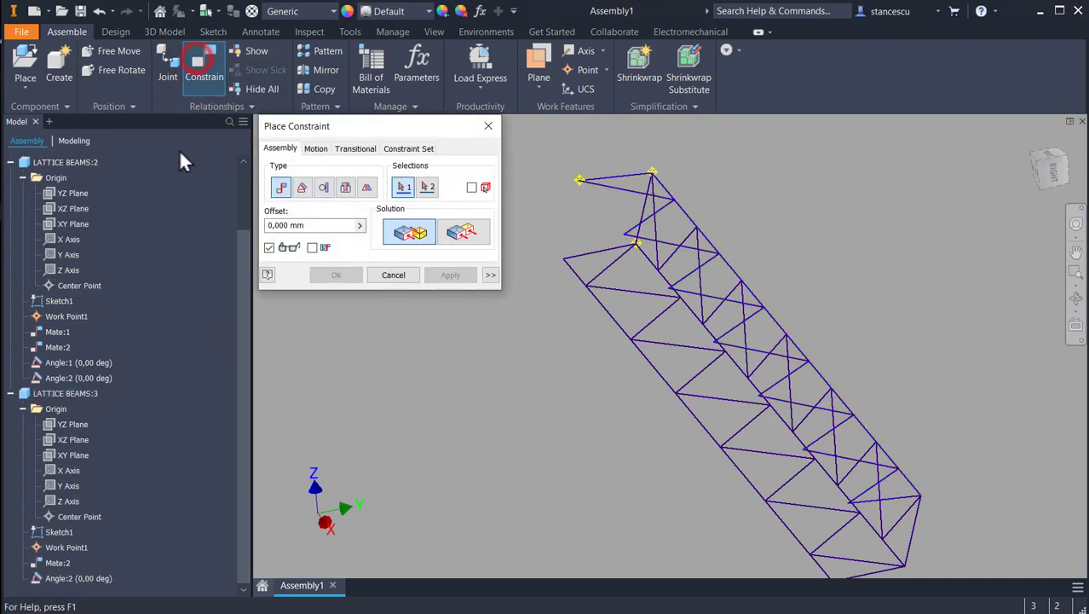
{"action": "left_click", "coordinate": [579, 180]}
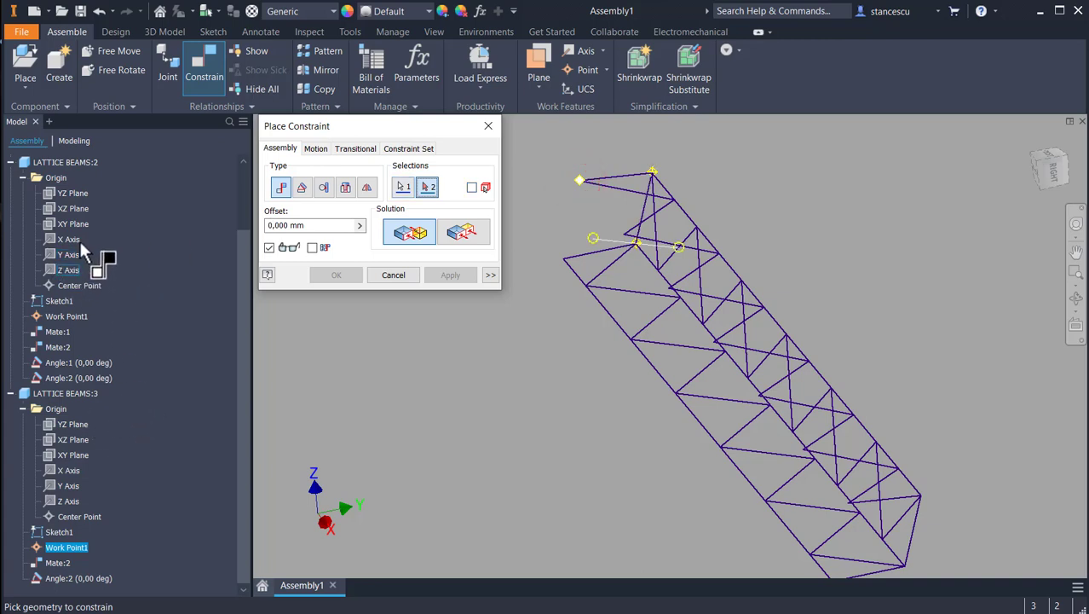
{"action": "scroll", "coordinate": [114, 208], "scroll_direction": "up", "scroll_amount": 1}
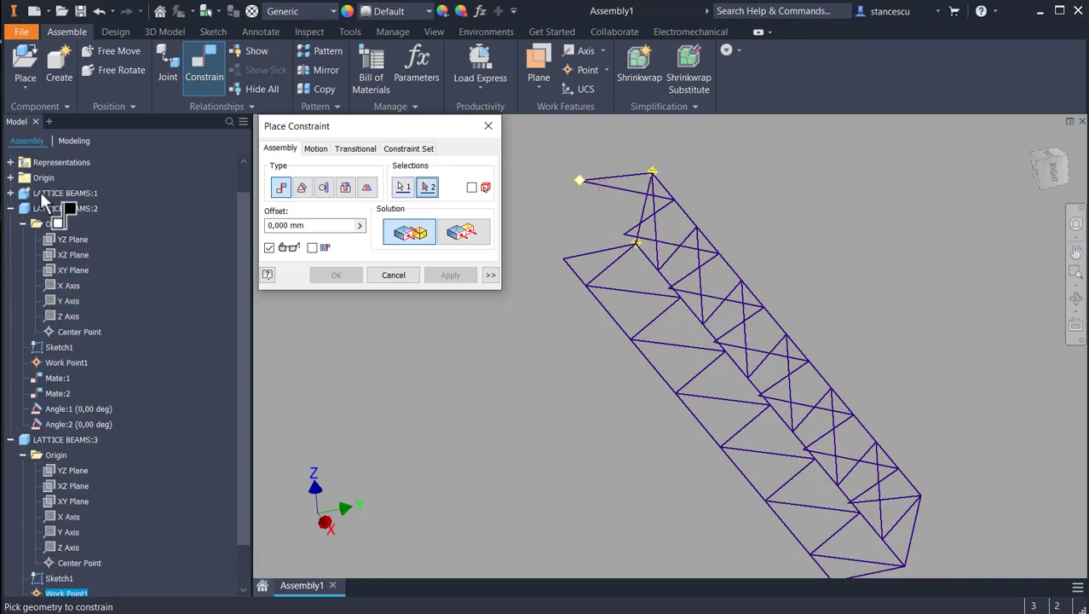
{"action": "left_click", "coordinate": [10, 192]}
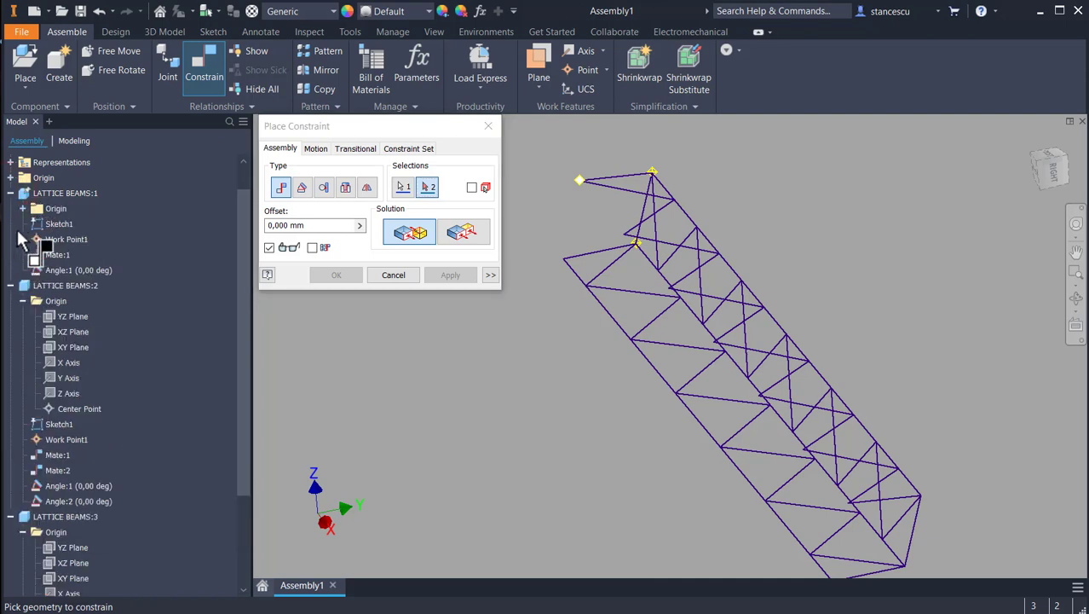
{"action": "left_click", "coordinate": [23, 209]}
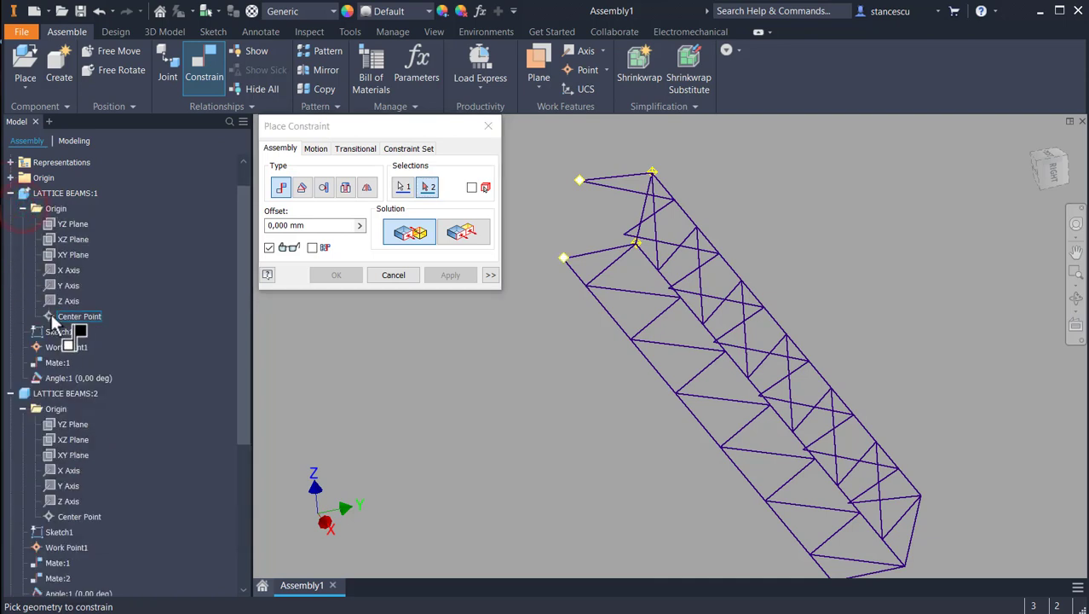
{"action": "left_click", "coordinate": [50, 315]}
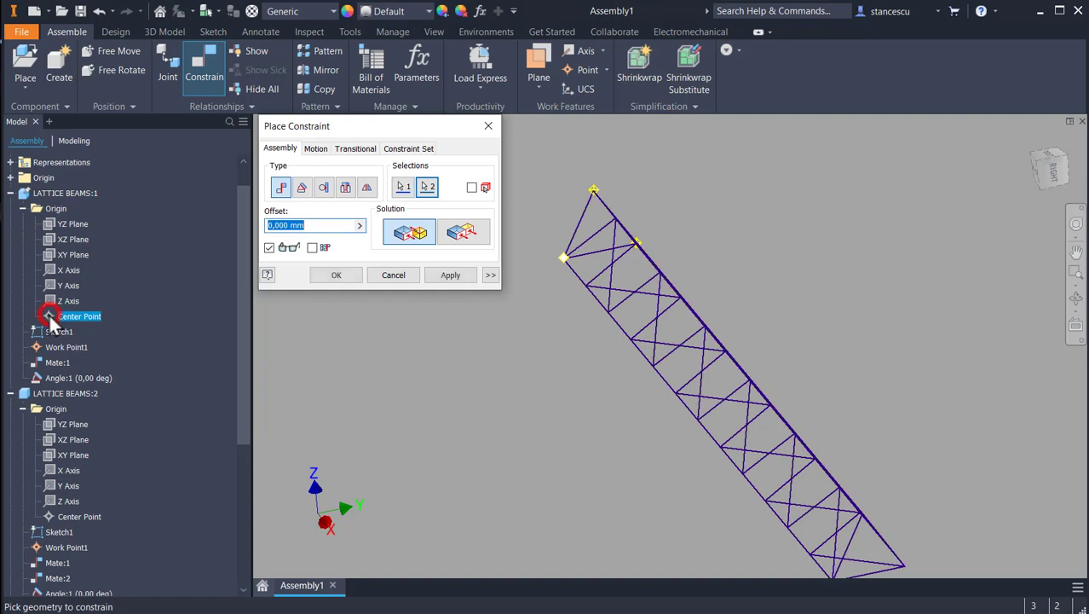
{"action": "left_click", "coordinate": [336, 274]}
{"action": "key", "text": "F6"}
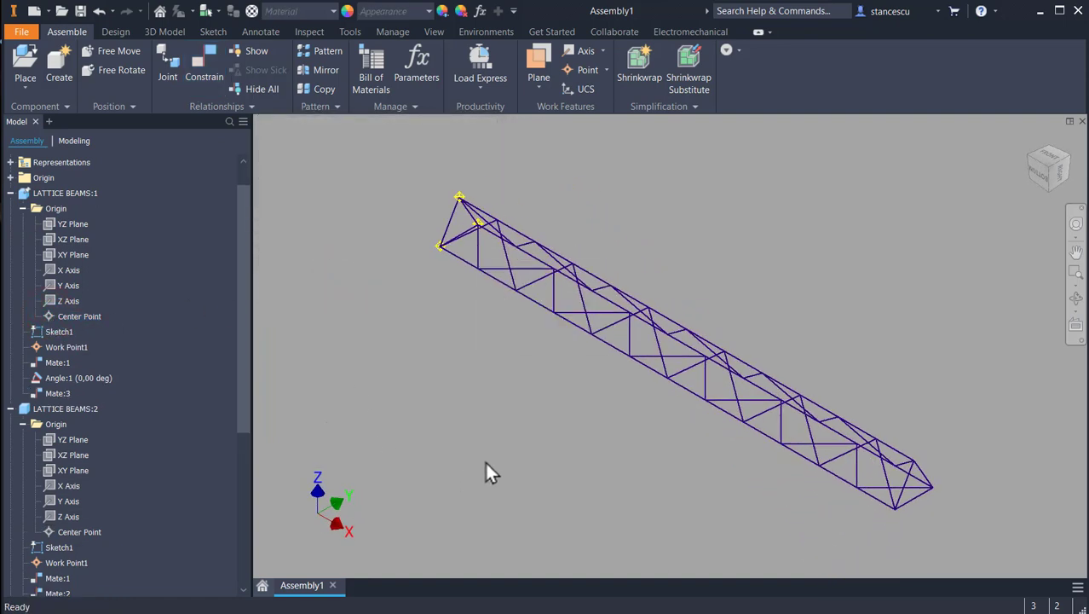
Rotate the view and turn off User Work Points in Object Visibility
{"action": "key", "text": "F4"}
{"action": "mouse_move", "coordinate": [484, 468]}
{"action": "left_mouse_down"}
{"action": "mouse_move", "coordinate": [522, 413]}
{"action": "mouse_move", "coordinate": [489, 467]}
{"action": "mouse_move", "coordinate": [520, 431]}
{"action": "mouse_move", "coordinate": [491, 466]}
{"action": "mouse_move", "coordinate": [491, 457]}
{"action": "left_mouse_up"}
{"action": "key", "text": "Escape"}
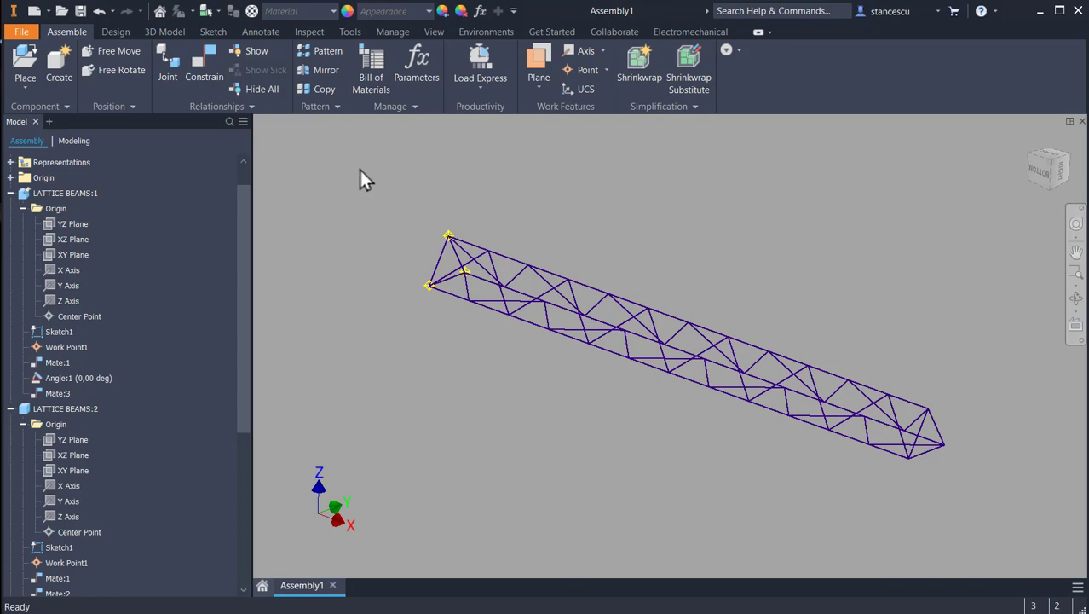
{"action": "left_click", "coordinate": [426, 31]}
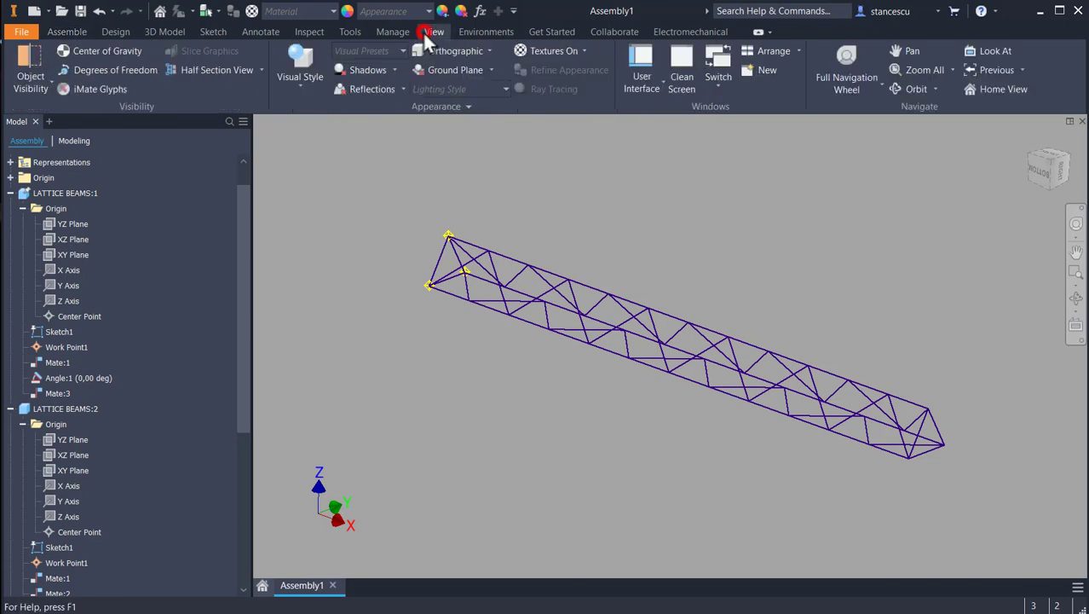
{"action": "left_click", "coordinate": [28, 67]}
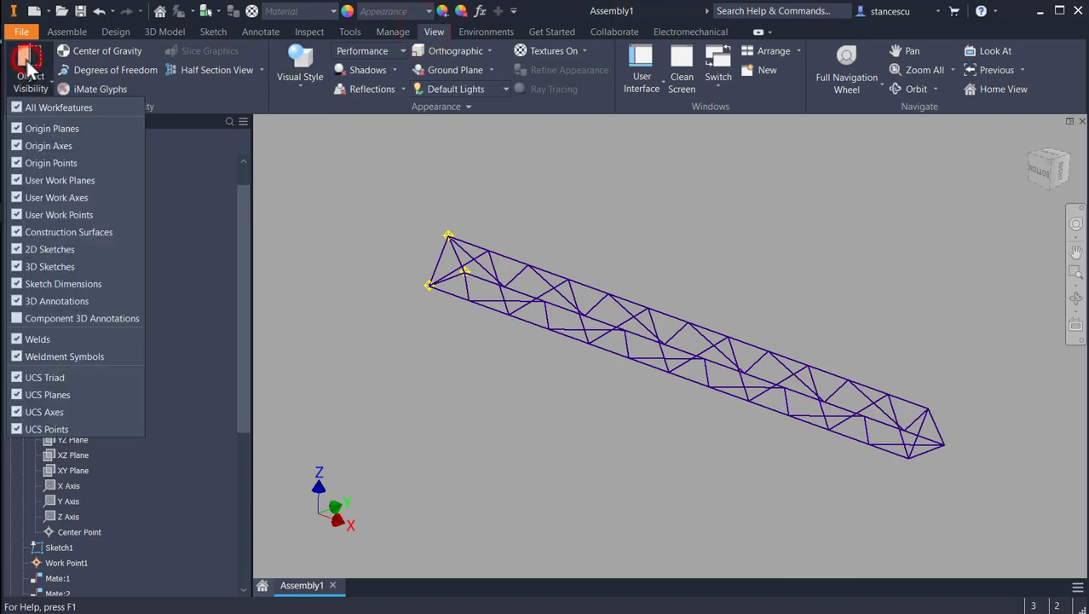
{"action": "left_click", "coordinate": [16, 215]}
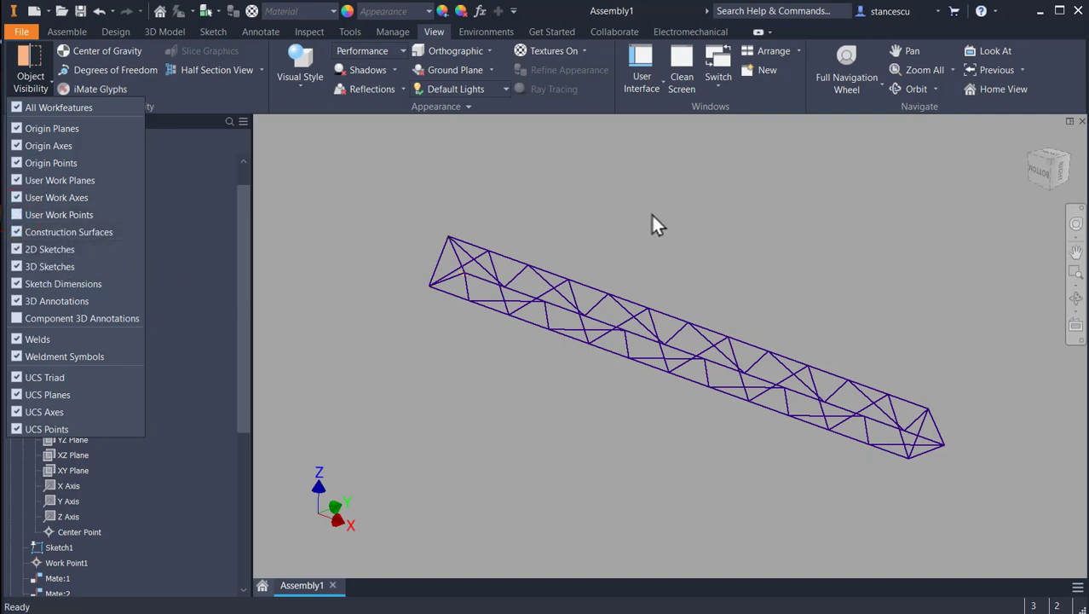
{"action": "left_click", "coordinate": [370, 210]}
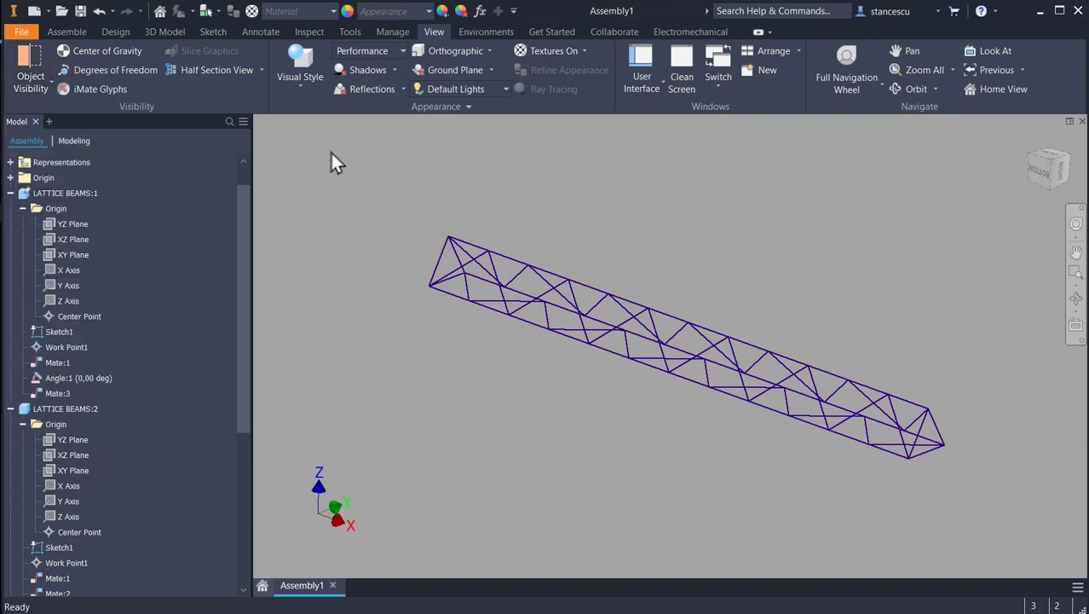
Save the assembly as LATTICE BEAMS.iam and return to the home view
{"action": "left_click", "coordinate": [113, 31]}
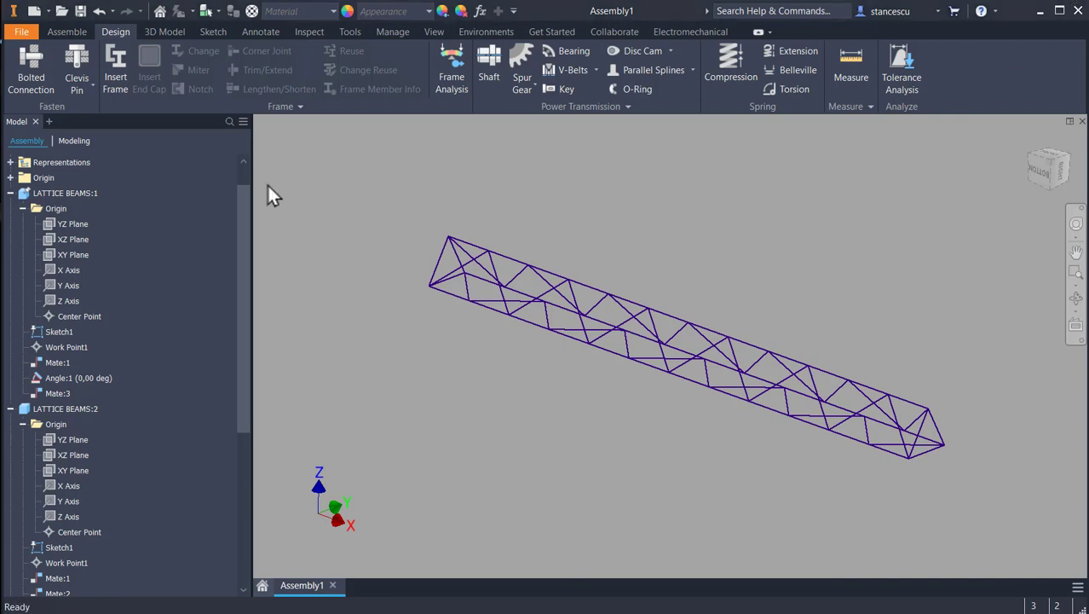
{"action": "left_click", "coordinate": [81, 11]}
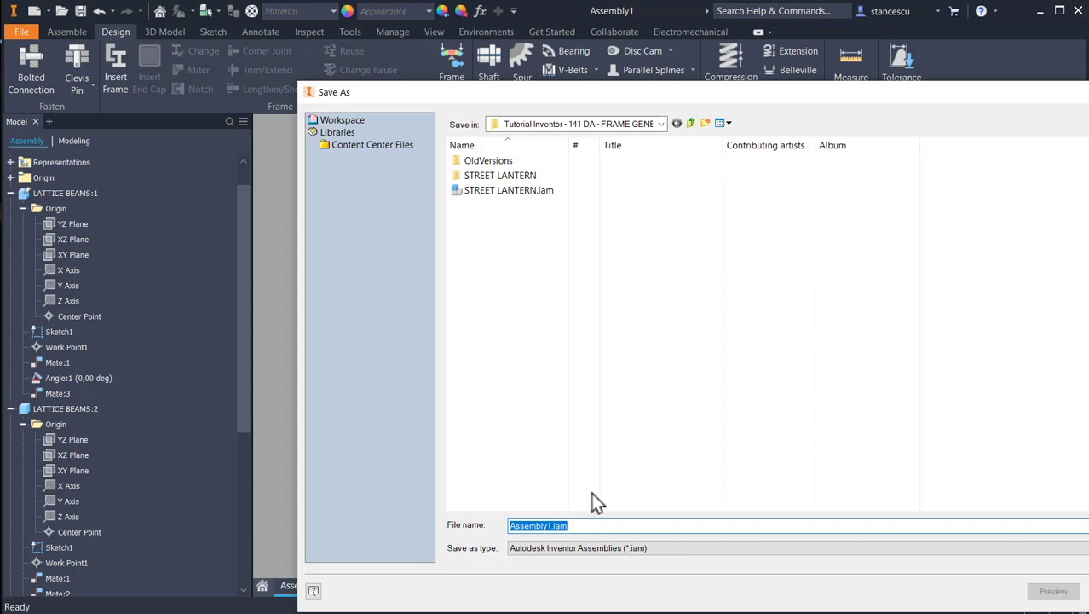
{"action": "type", "text": "la"}
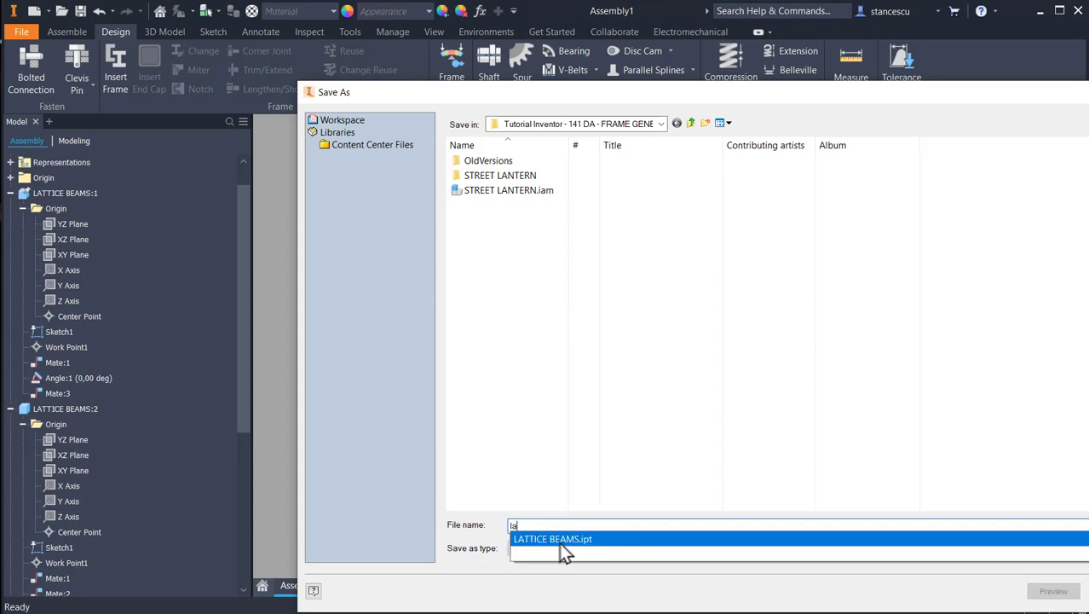
{"action": "left_click", "coordinate": [559, 539]}
{"action": "left_click", "coordinate": [609, 527]}
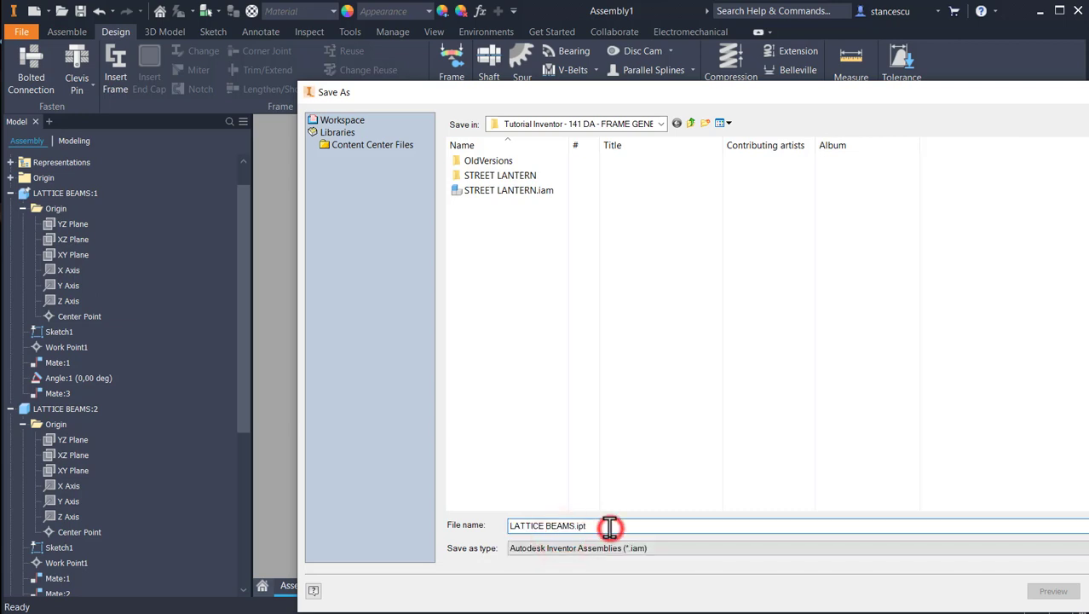
{"action": "key", "text": "BackSpace"}
{"action": "key", "text": "BackSpace"}
{"action": "key", "text": "BackSpace"}
{"action": "key", "text": "BackSpace"}
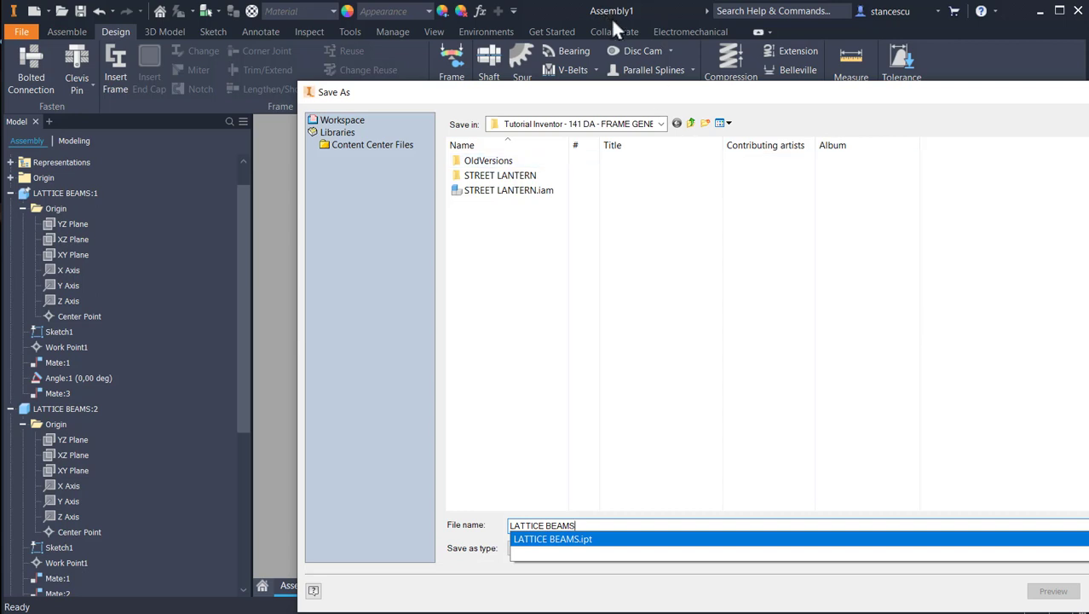
{"action": "key", "text": "Return"}
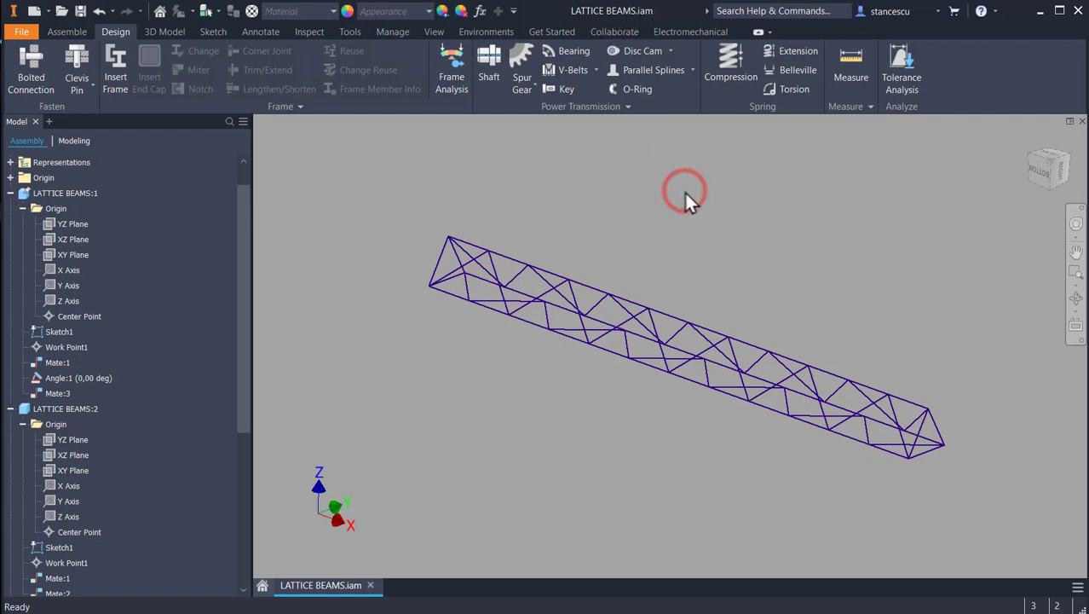
{"action": "key", "text": "F6"}
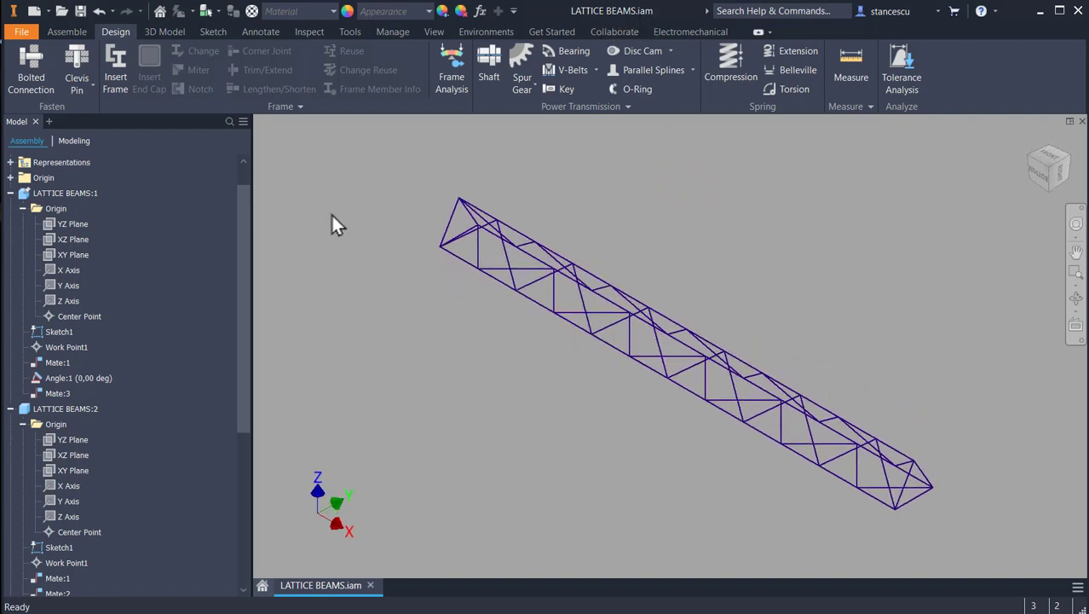
Start Insert Frame with ISO 657/14 - 2000 (Circular) tubes sized 48,3 x 3,2
{"action": "left_click", "coordinate": [119, 52]}
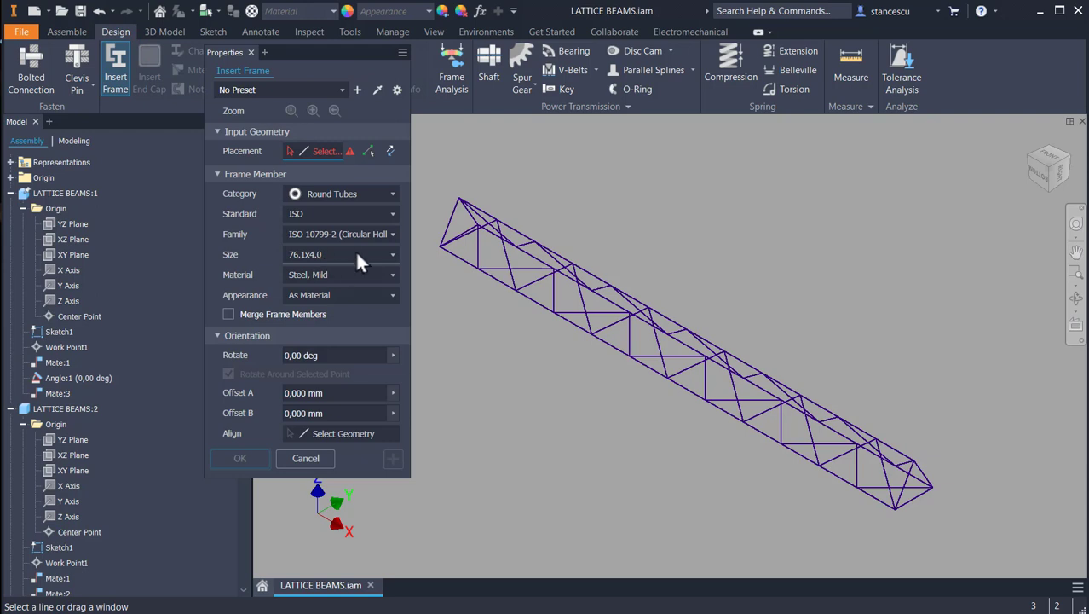
{"action": "left_click", "coordinate": [354, 233]}
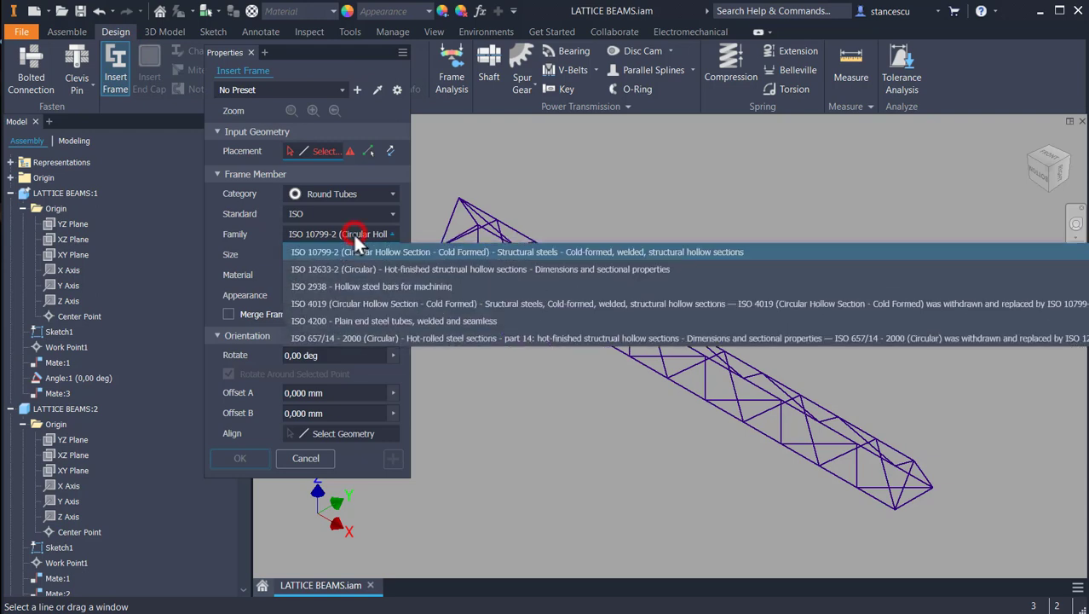
{"action": "left_click", "coordinate": [362, 337]}
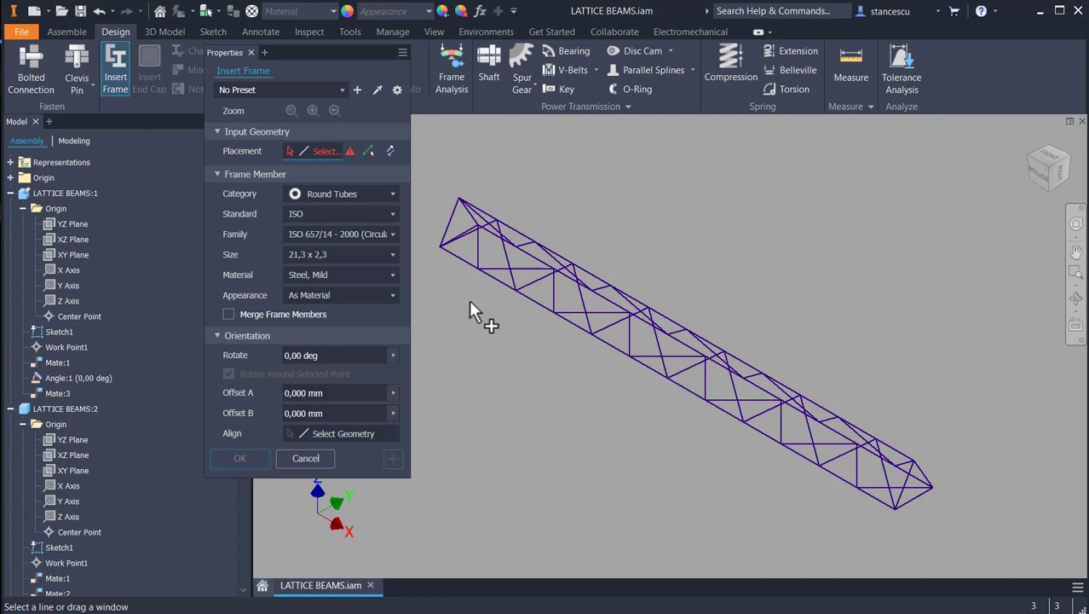
{"action": "left_click", "coordinate": [349, 255]}
{"action": "scroll", "coordinate": [369, 313], "scroll_direction": "down", "scroll_amount": 2}
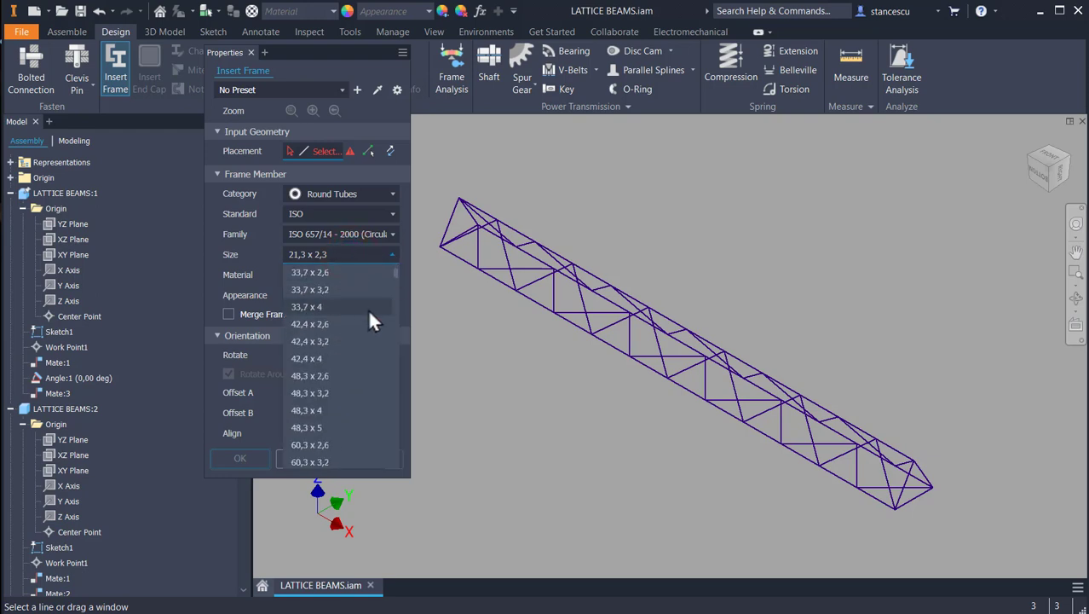
{"action": "left_click", "coordinate": [301, 393]}
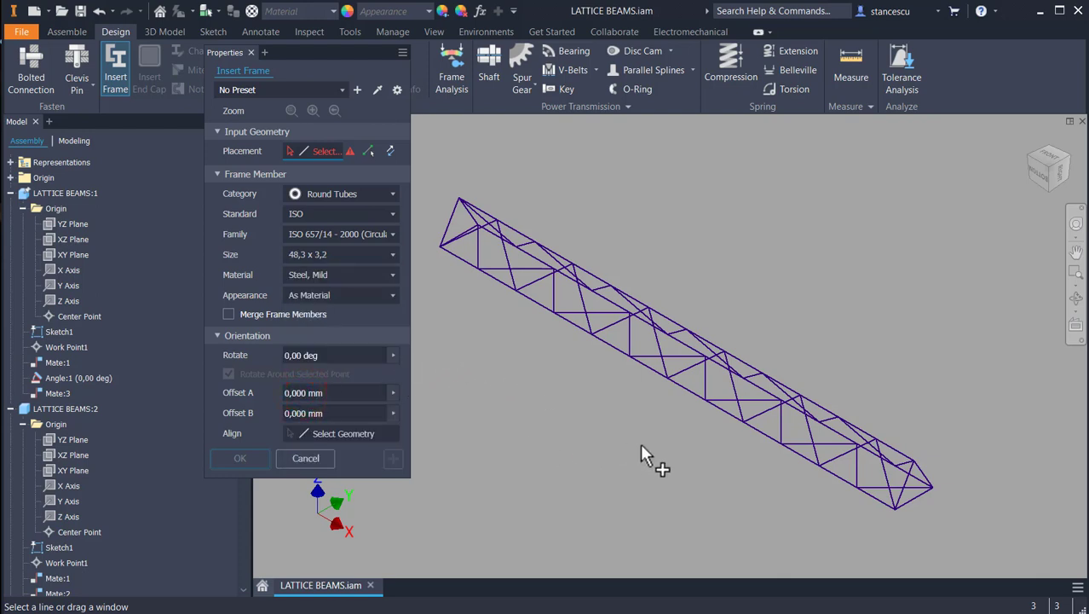
Select the three long chord lines and the three near-end triangle edges as frame placement
{"action": "left_click", "coordinate": [452, 256]}
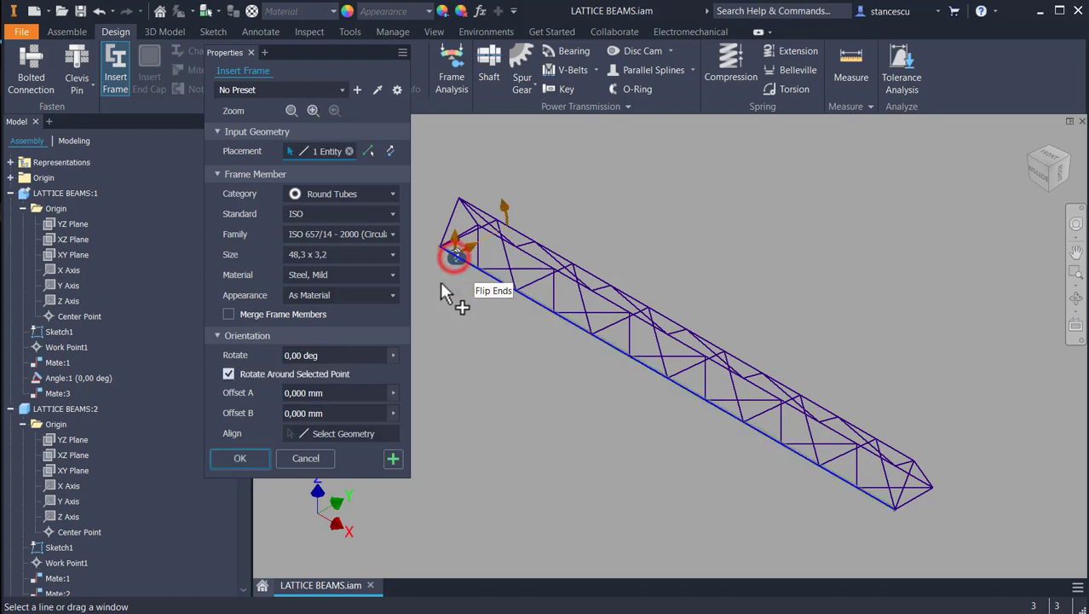
{"action": "left_click", "coordinate": [537, 260]}
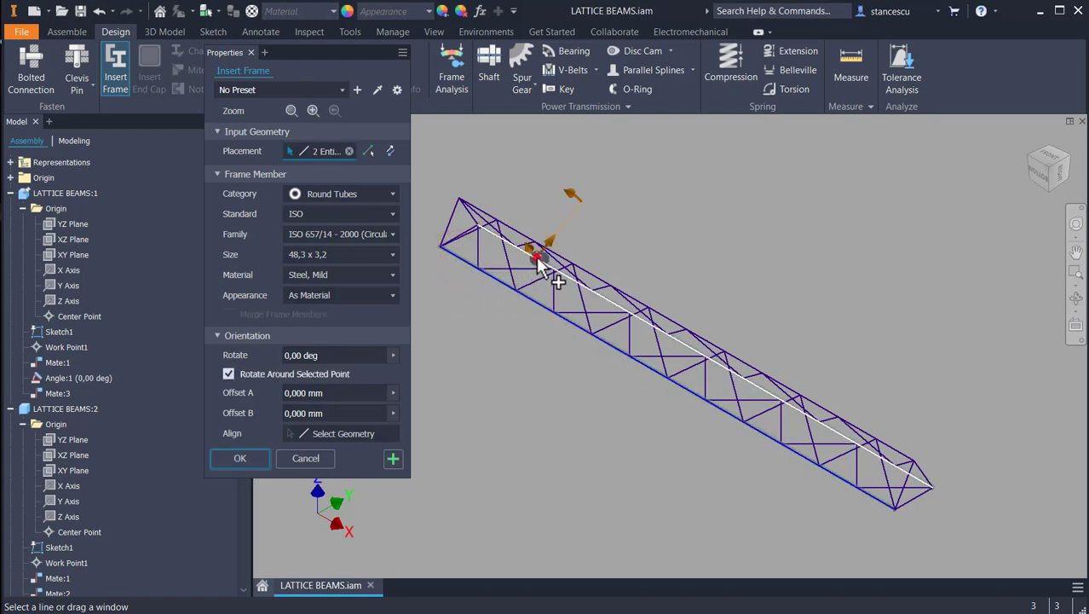
{"action": "left_click", "coordinate": [526, 238]}
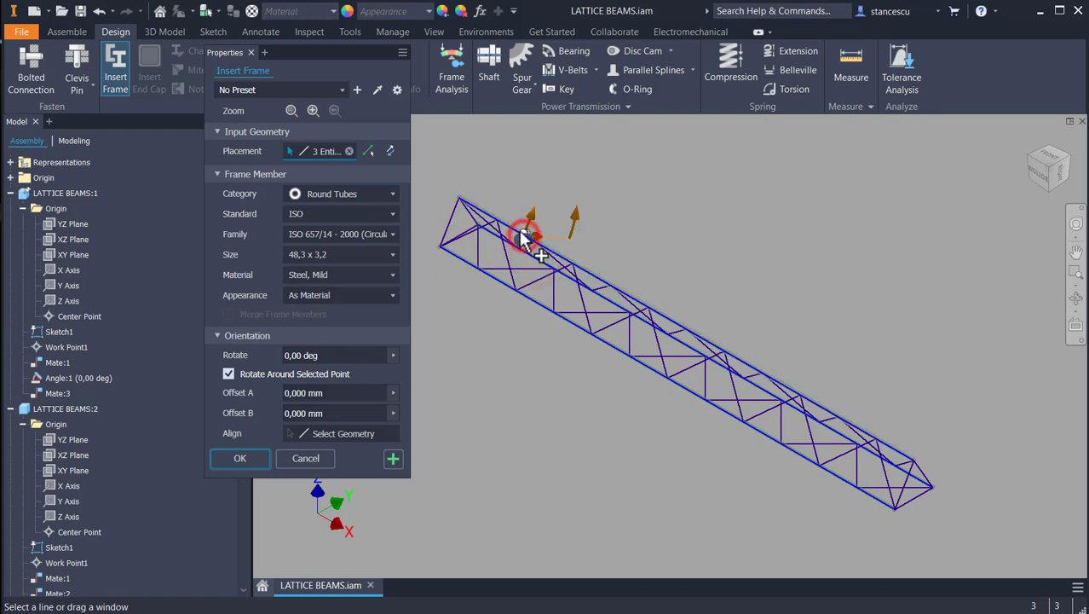
{"action": "scroll", "coordinate": [469, 283], "scroll_direction": "up", "scroll_amount": 5}
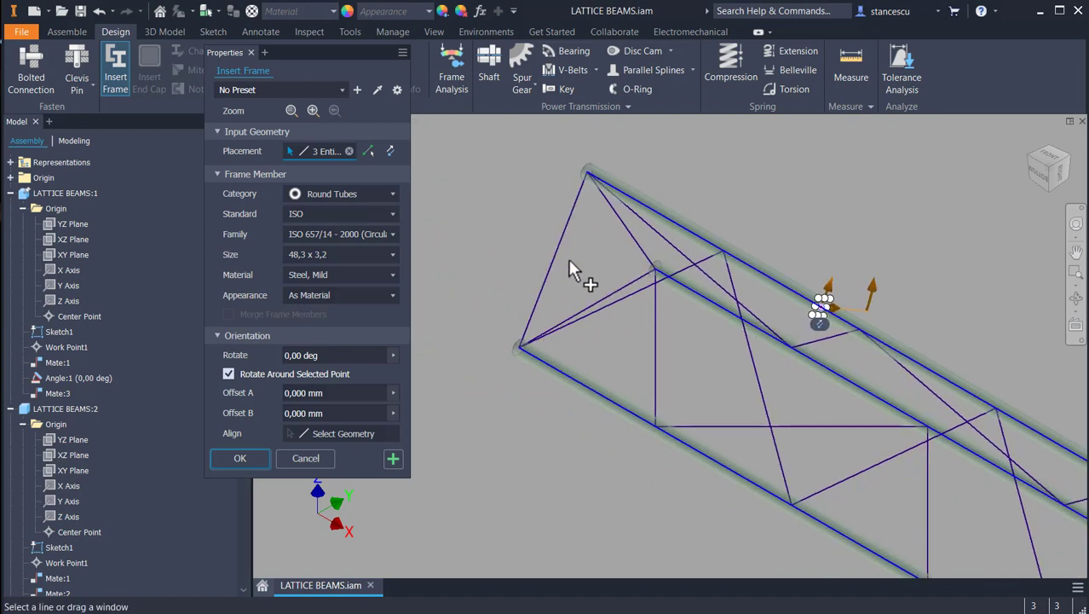
{"action": "left_click", "coordinate": [557, 248]}
{"action": "left_click", "coordinate": [627, 231]}
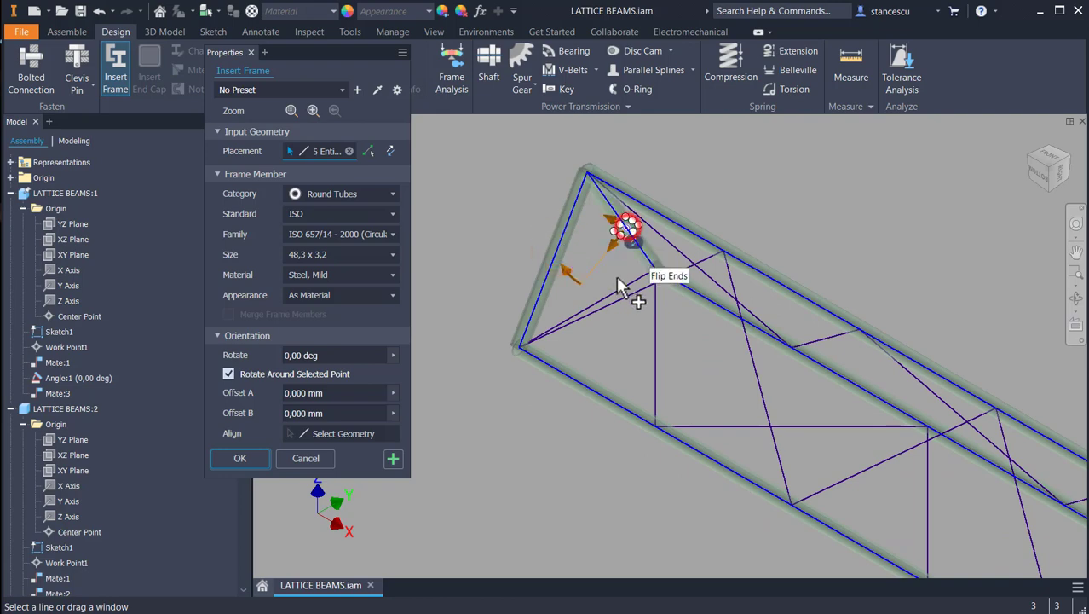
{"action": "left_click", "coordinate": [632, 296]}
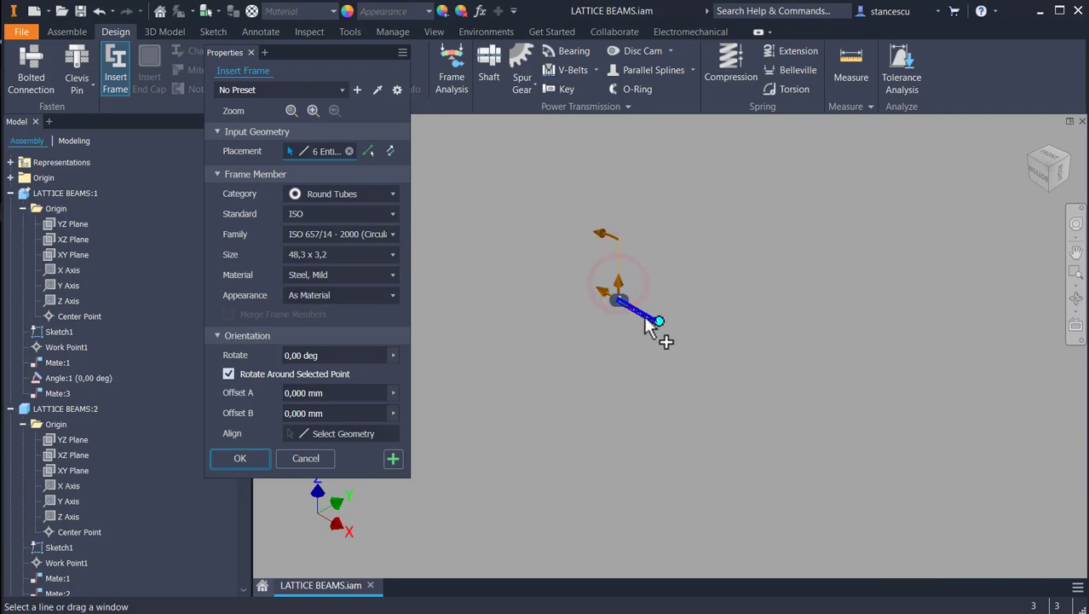
Add the three far-end triangle edges and apply the nine lines to a new frame
{"action": "scroll", "coordinate": [479, 243], "scroll_direction": "up", "scroll_amount": 2}
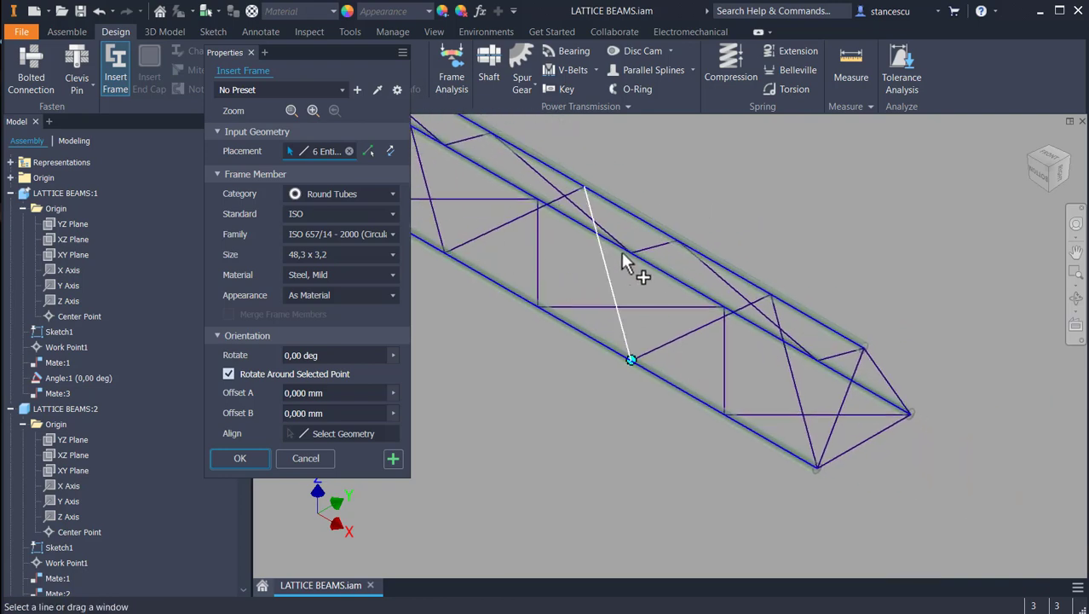
{"action": "left_click", "coordinate": [869, 440]}
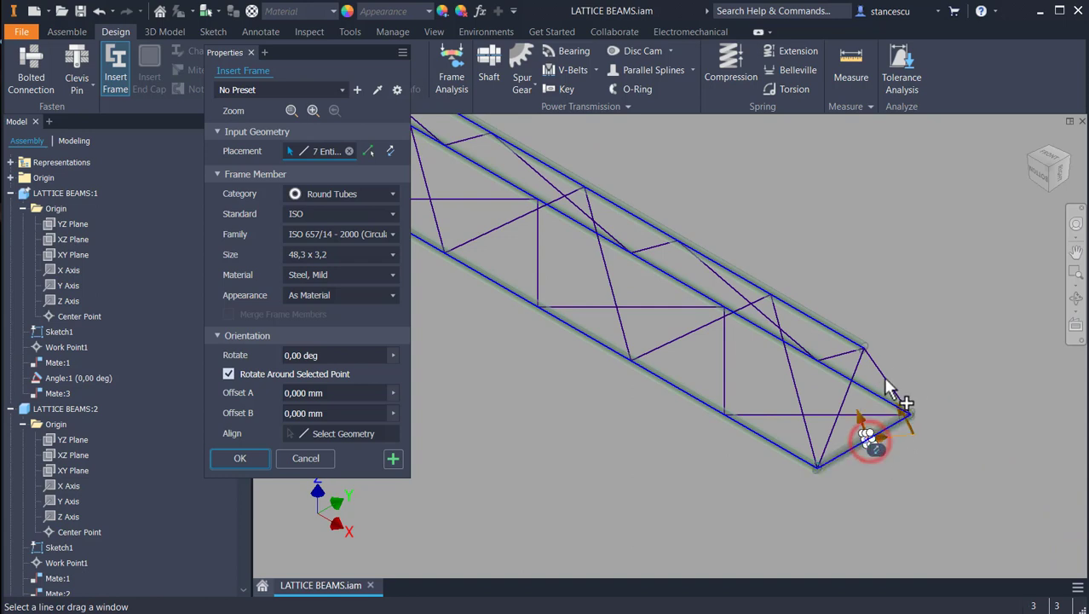
{"action": "left_click", "coordinate": [883, 380]}
{"action": "left_click", "coordinate": [847, 388]}
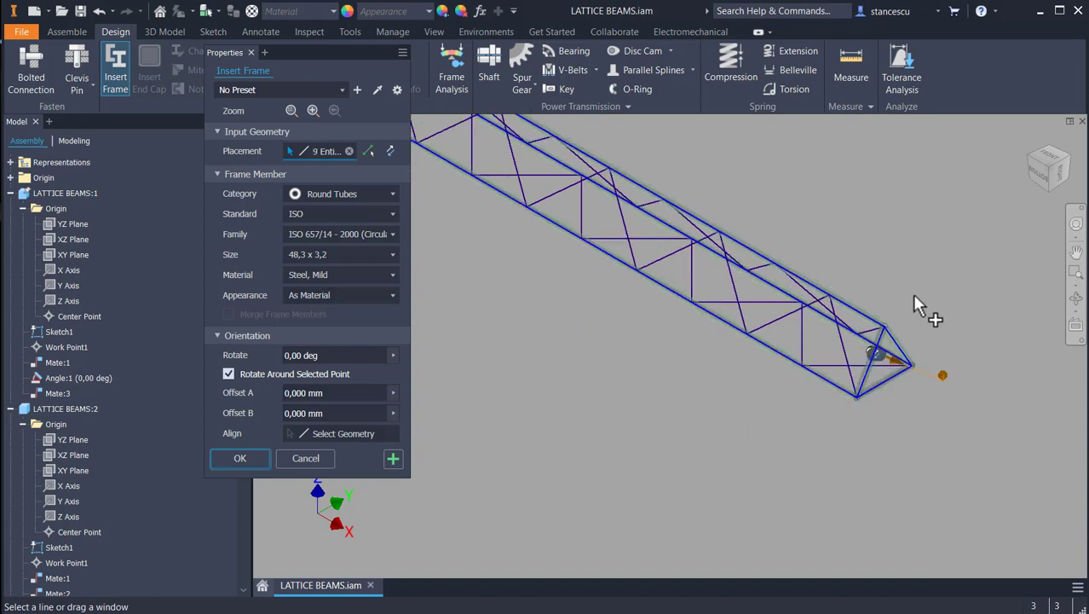
{"action": "scroll", "coordinate": [913, 293], "scroll_direction": "down", "scroll_amount": 3}
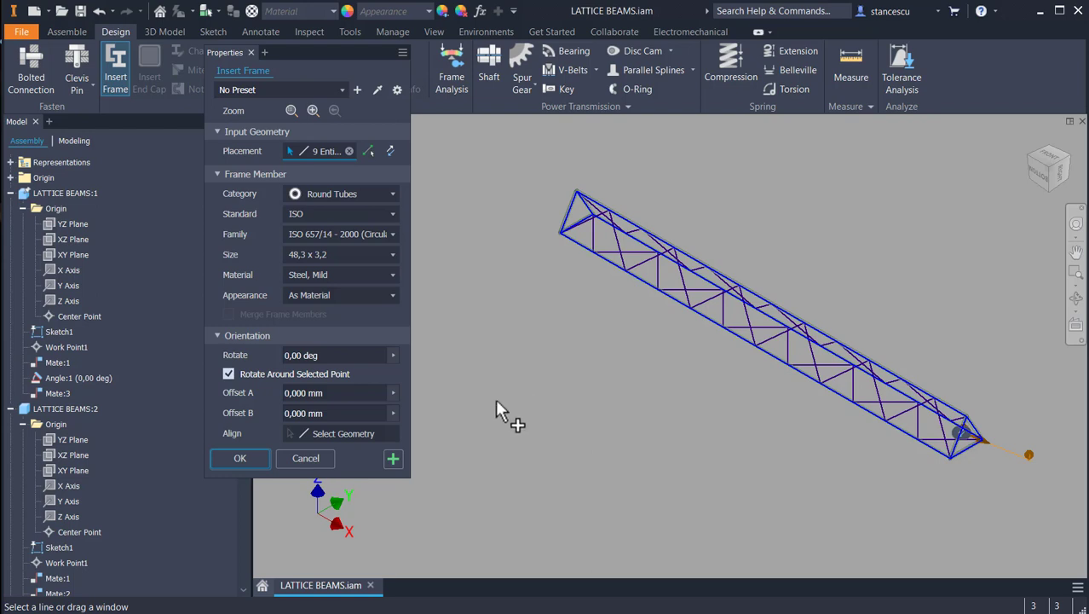
{"action": "left_click", "coordinate": [393, 459]}
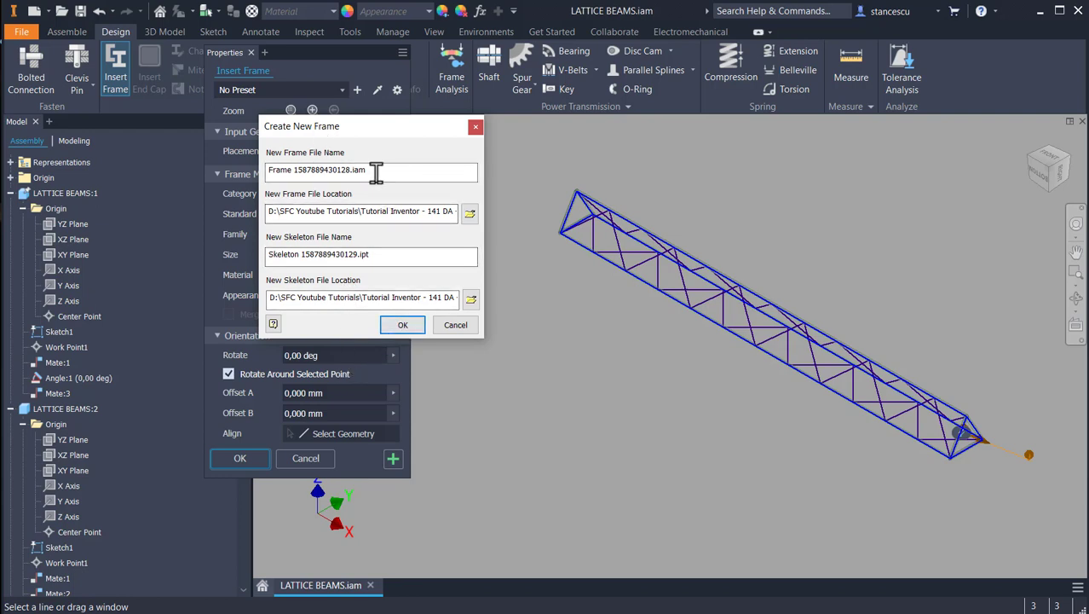
{"action": "left_click", "coordinate": [402, 327]}
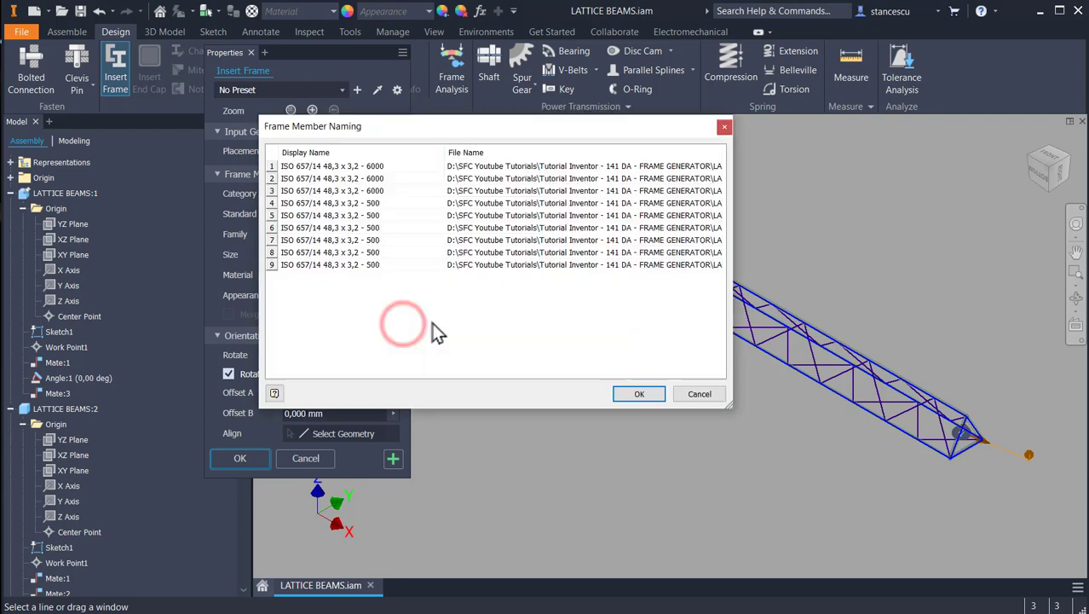
{"action": "left_click", "coordinate": [640, 394]}
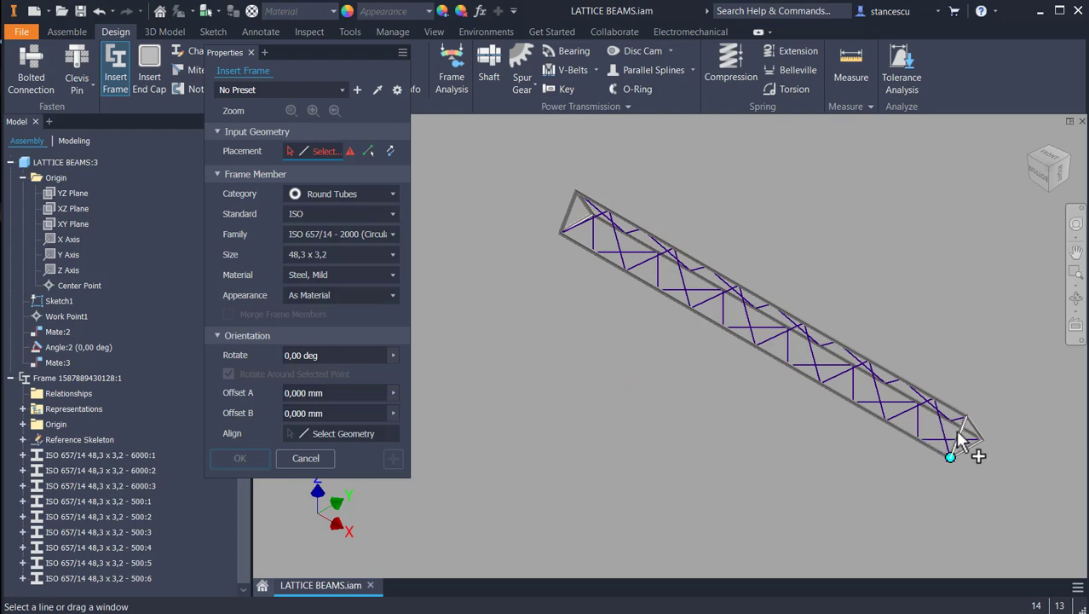
Switch the Insert Frame tube size to ISO 657/14 21,3 x 2,3 round tube
{"action": "scroll", "coordinate": [956, 432], "scroll_direction": "up", "scroll_amount": 5}
{"action": "scroll", "coordinate": [976, 456], "scroll_direction": "up", "scroll_amount": 3}
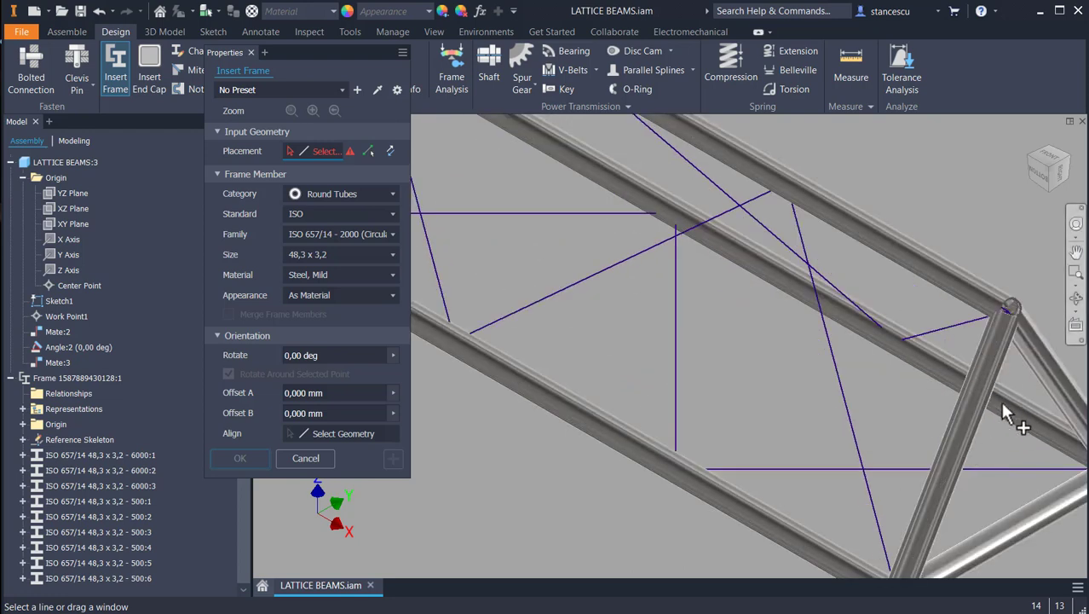
{"action": "scroll", "coordinate": [963, 401], "scroll_direction": "down", "scroll_amount": 8}
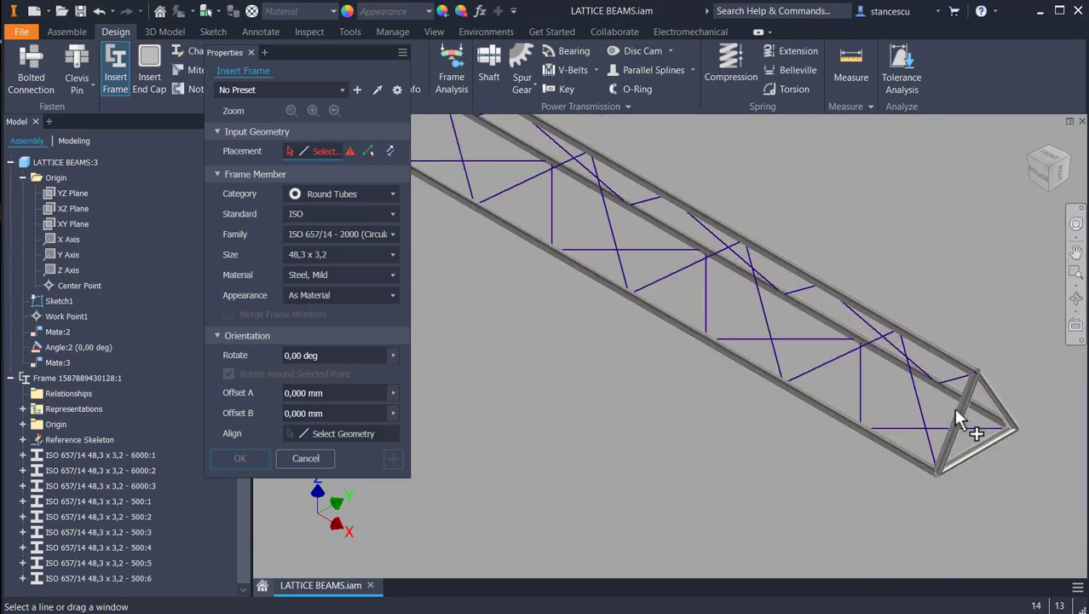
{"action": "middle_click_drag", "start_coordinate": [776, 474], "coordinate": [825, 523]}
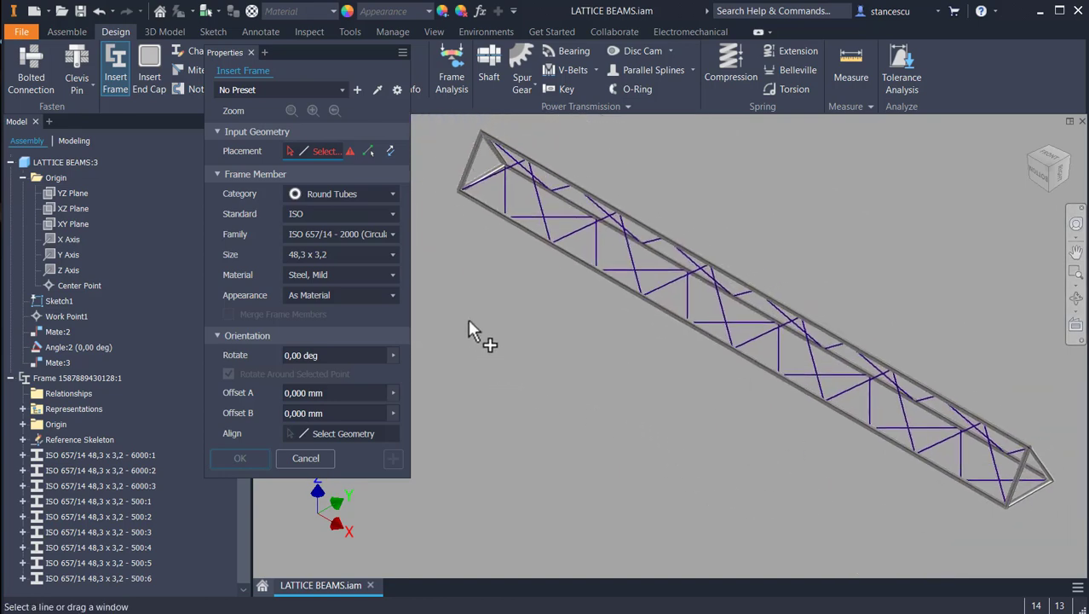
{"action": "left_click", "coordinate": [387, 254]}
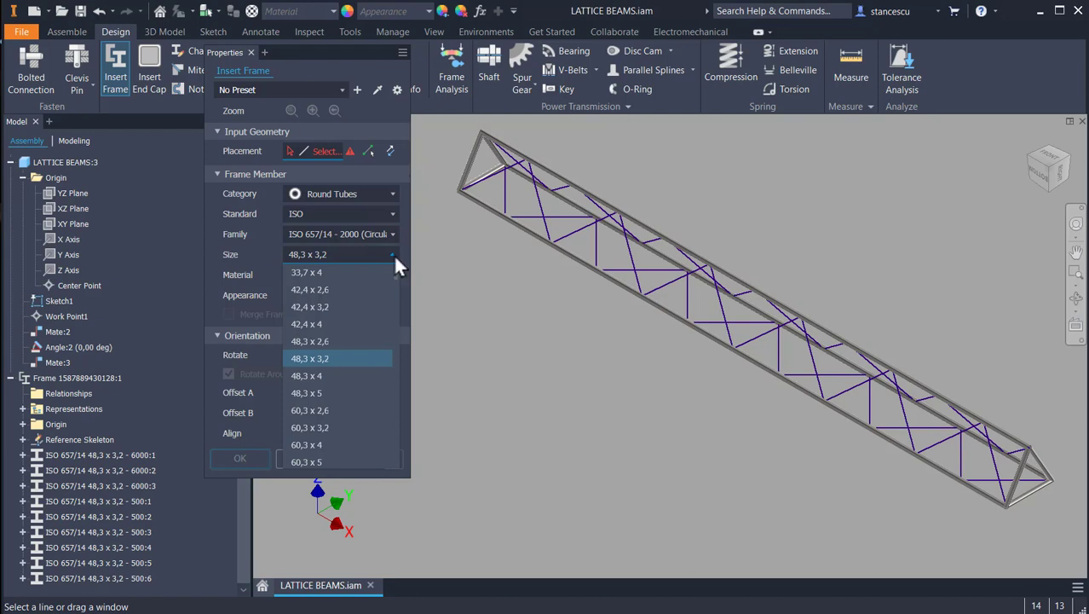
{"action": "scroll", "coordinate": [345, 323], "scroll_direction": "up", "scroll_amount": 4}
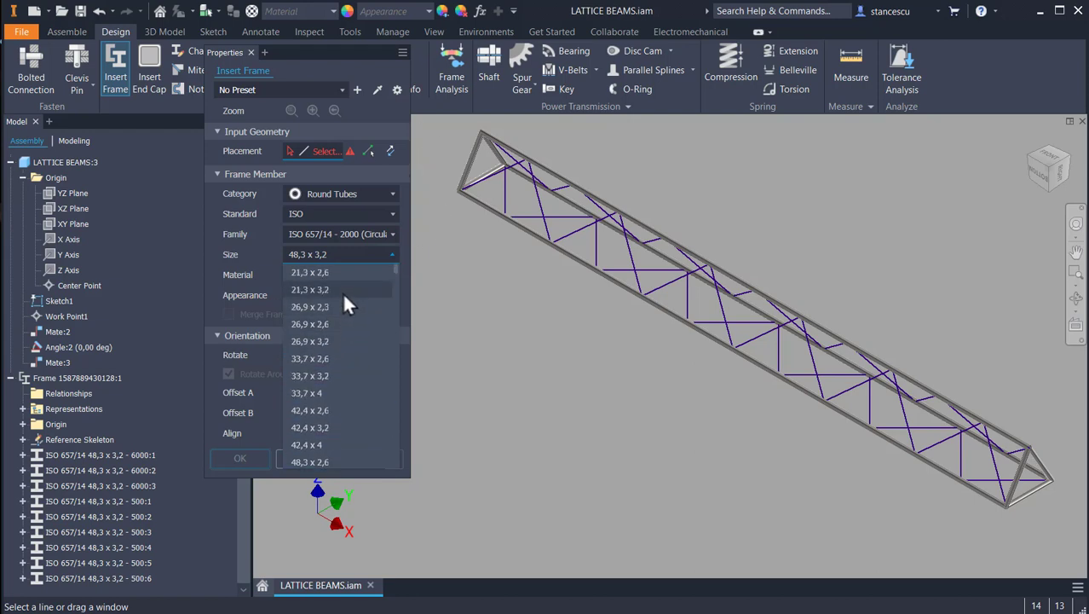
{"action": "scroll", "coordinate": [311, 272], "scroll_direction": "up", "scroll_amount": 1}
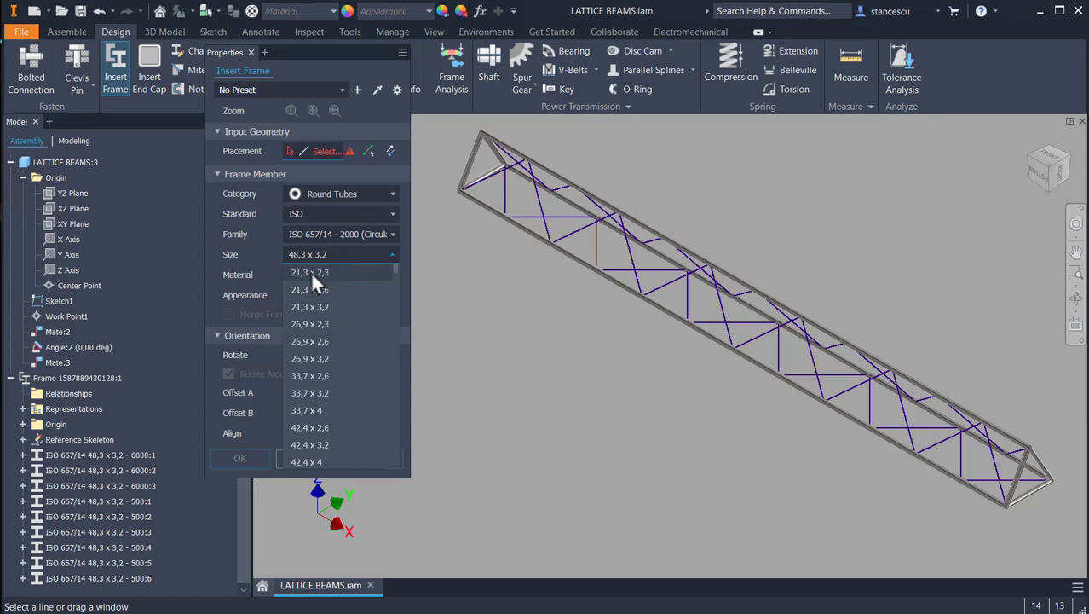
{"action": "left_click", "coordinate": [310, 272]}
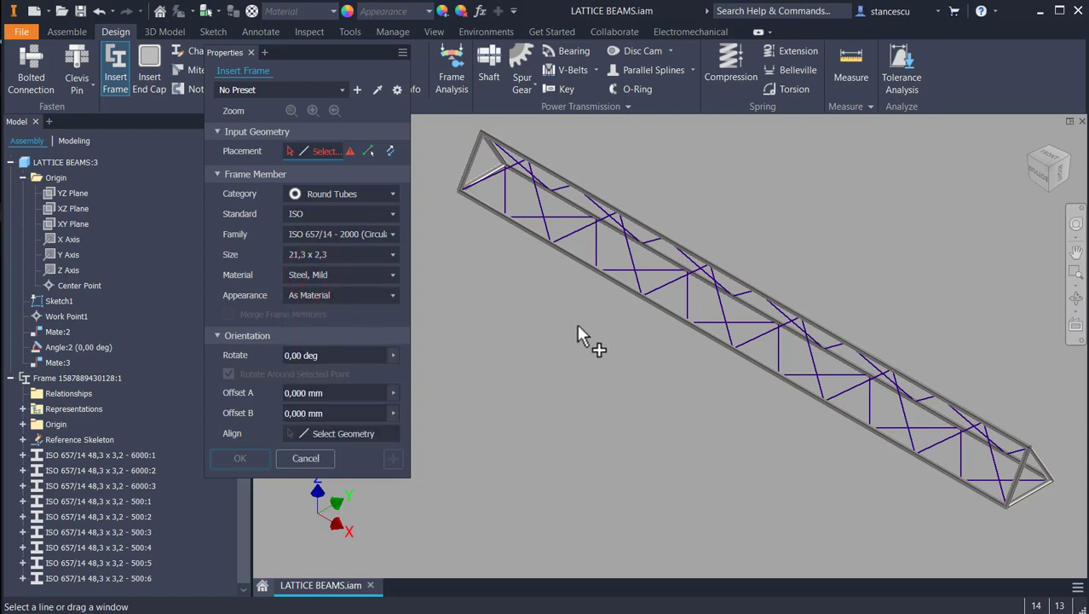
From below the truss, window-select all 24 bracing lines for placement
{"action": "left_click", "coordinate": [1036, 179]}
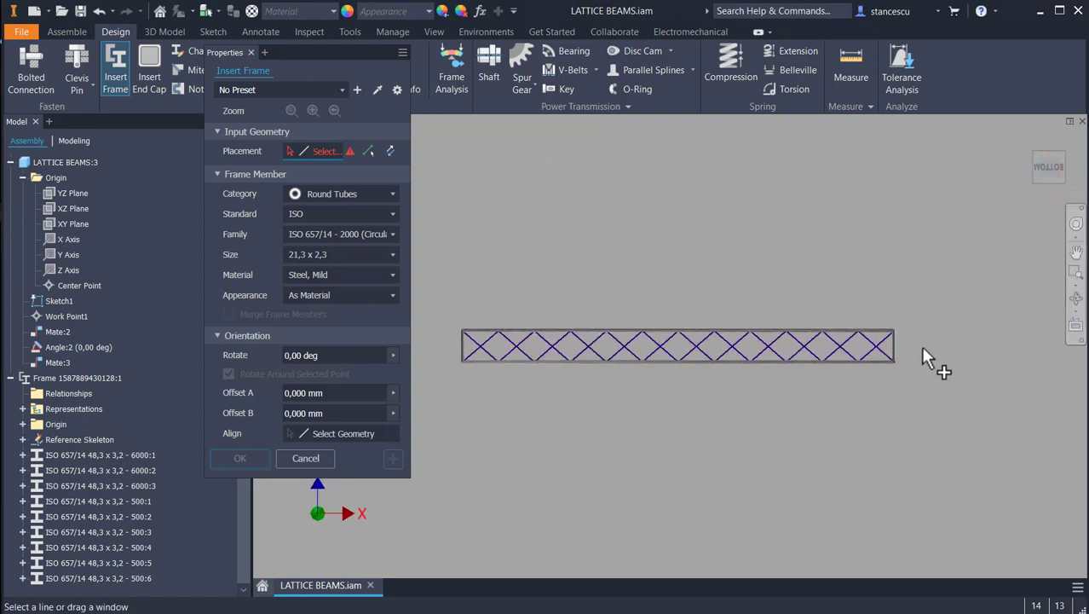
{"action": "middle_click_drag", "start_coordinate": [868, 430], "coordinate": [1001, 563]}
{"action": "scroll", "coordinate": [927, 434], "scroll_direction": "up", "scroll_amount": 2}
{"action": "scroll", "coordinate": [994, 543], "scroll_direction": "down", "scroll_amount": 2}
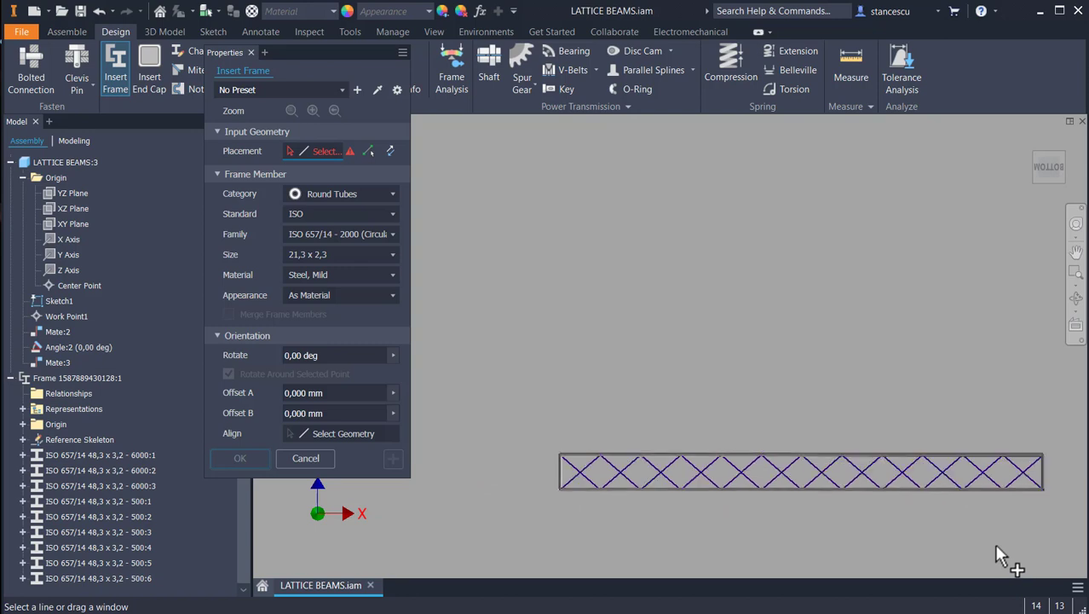
{"action": "left_click", "coordinate": [1034, 472]}
{"action": "left_click", "coordinate": [572, 478]}
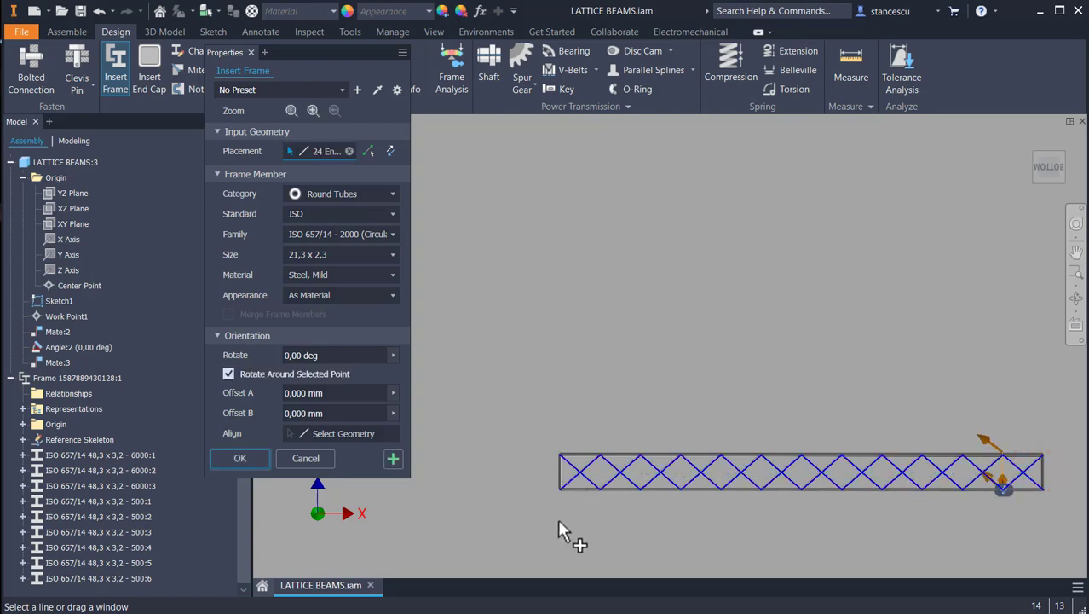
From the front, add the remaining lattice edges and insert the 21,3 x 2,3 tubes with default names
{"action": "left_click", "coordinate": [1049, 147]}
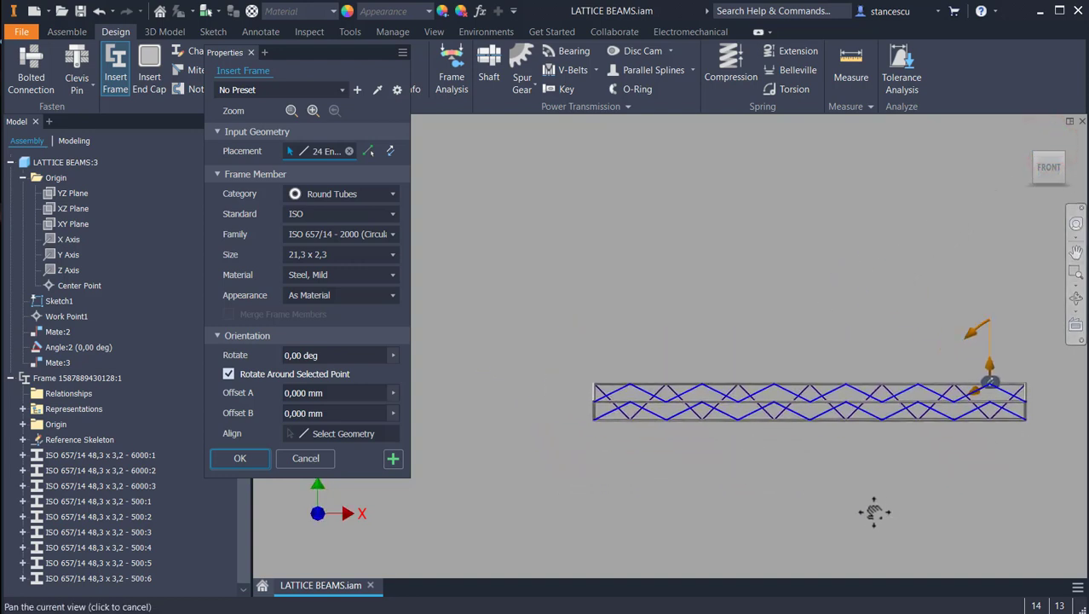
{"action": "scroll", "coordinate": [843, 457], "scroll_direction": "up", "scroll_amount": 3}
{"action": "scroll", "coordinate": [853, 473], "scroll_direction": "down", "scroll_amount": 3}
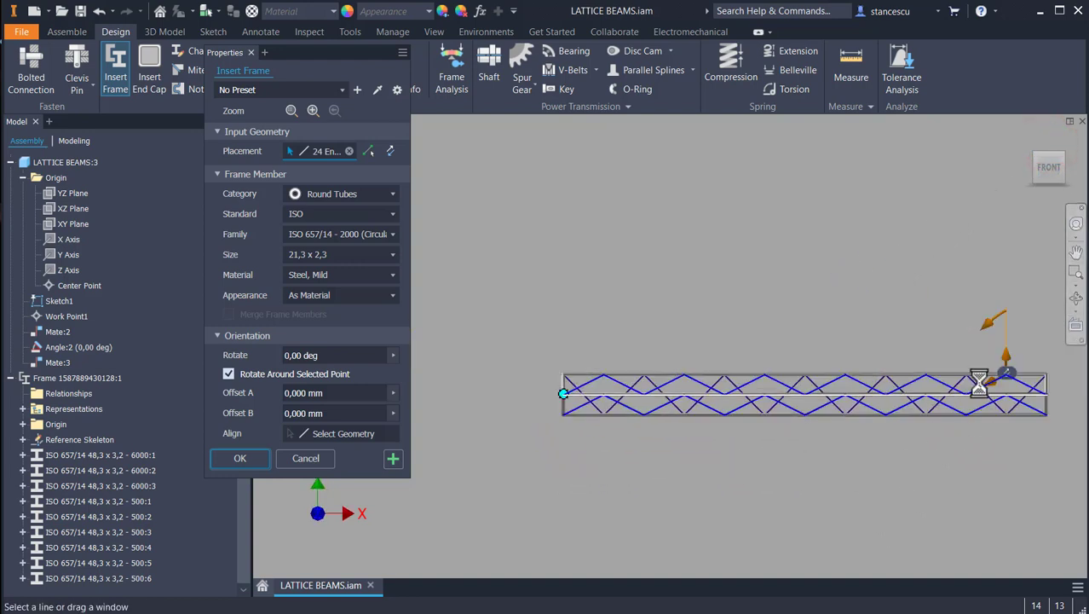
{"action": "left_click", "coordinate": [1039, 407]}
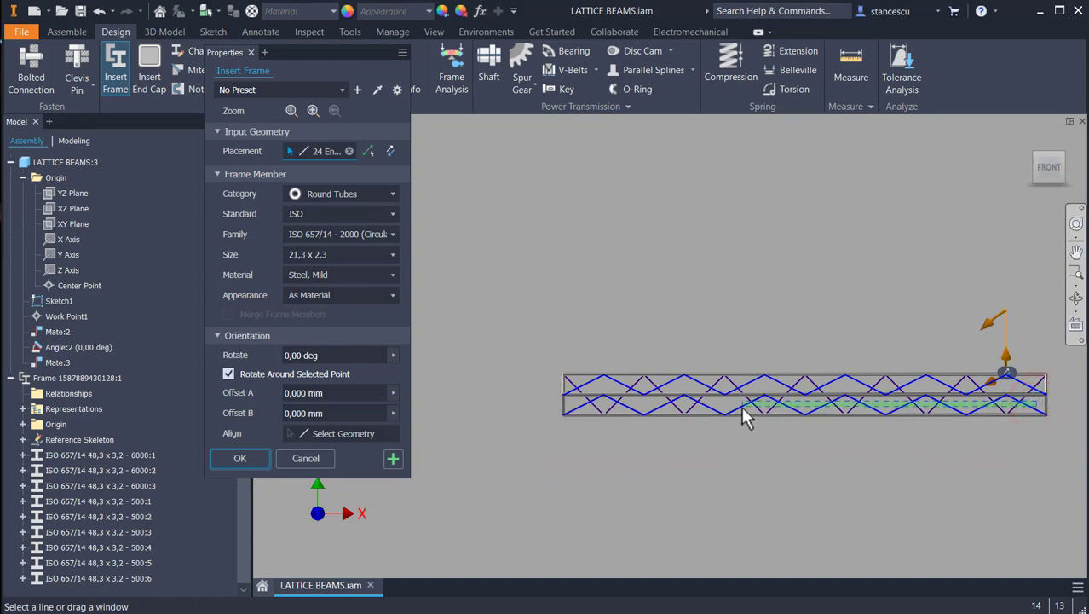
{"action": "left_click", "coordinate": [577, 406]}
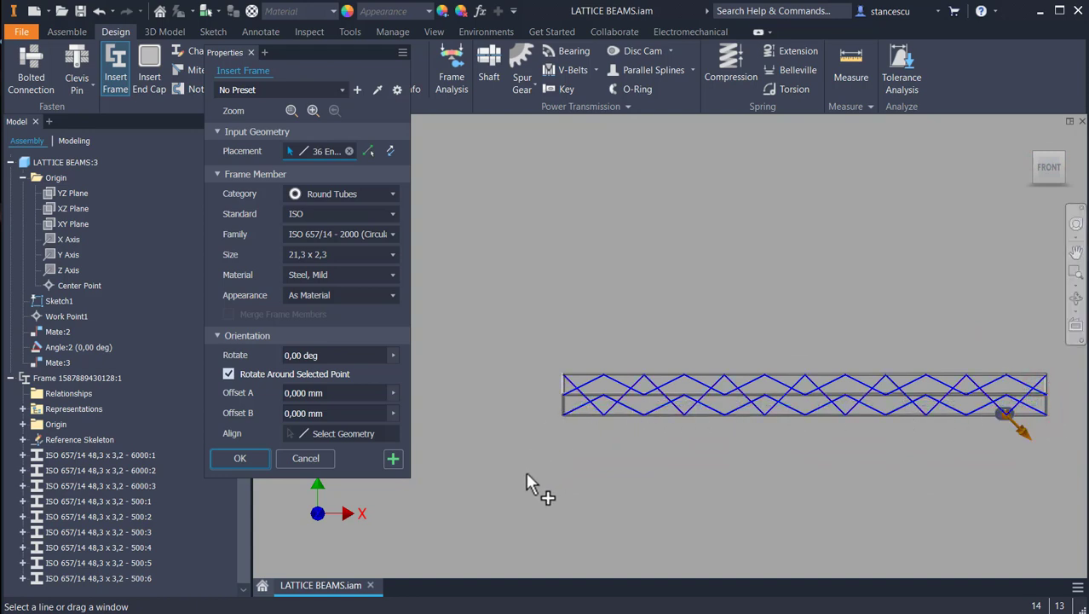
{"action": "left_click", "coordinate": [253, 458]}
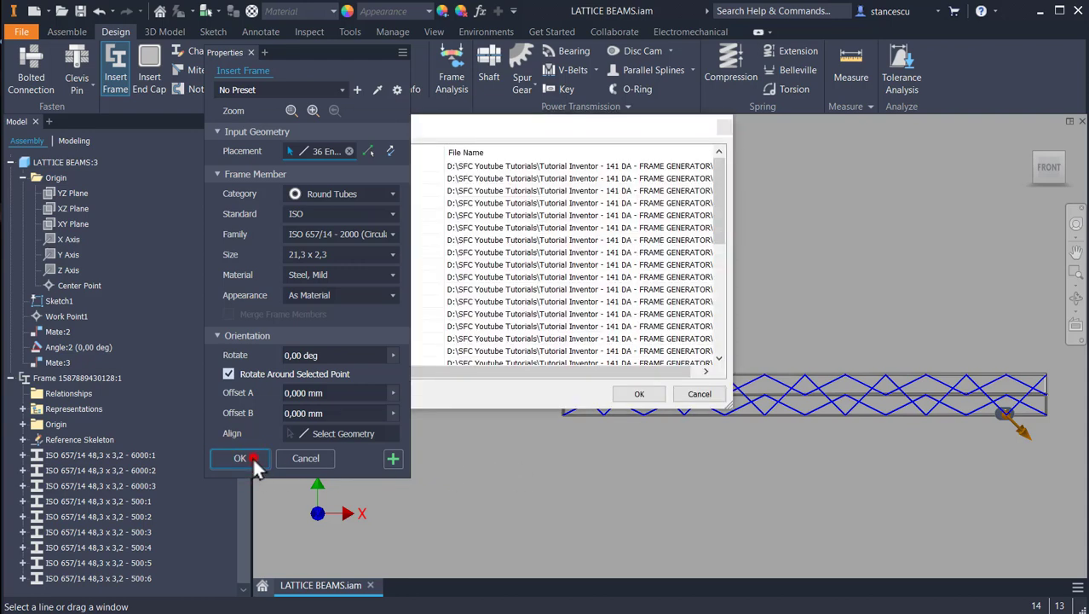
{"action": "left_click", "coordinate": [639, 394]}
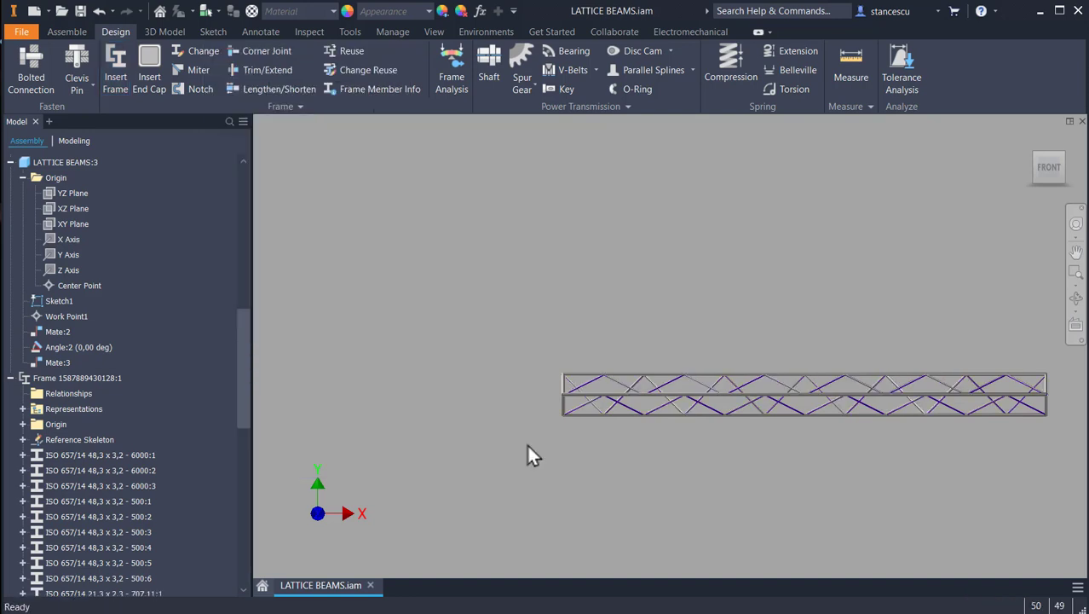
Return to the Home view and zoom toward the lower-right truss joint
{"action": "key", "text": "F6"}
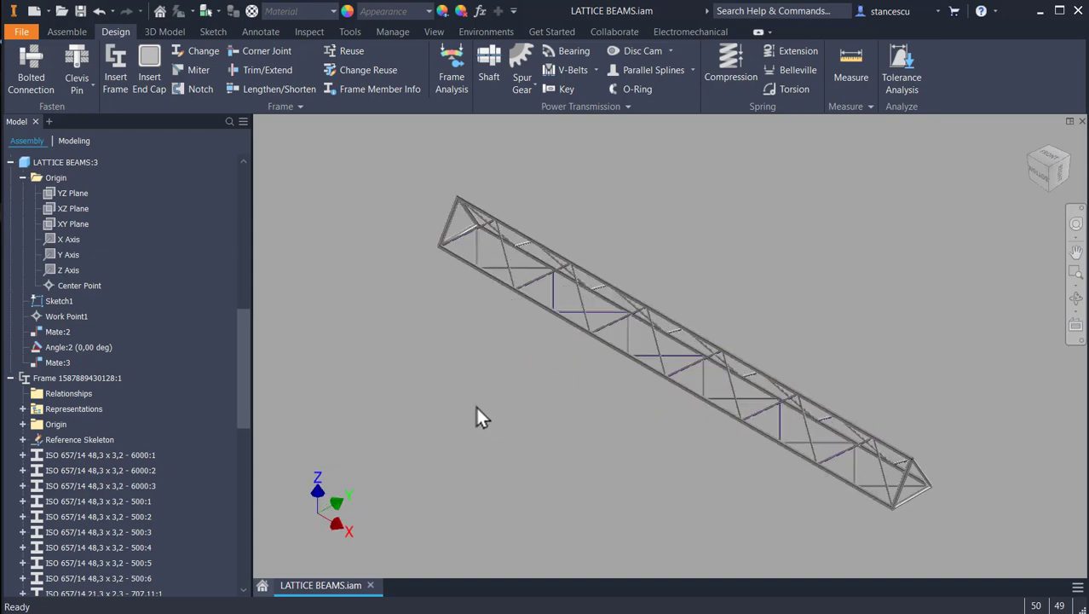
{"action": "scroll", "coordinate": [539, 372], "scroll_direction": "down", "scroll_amount": 6}
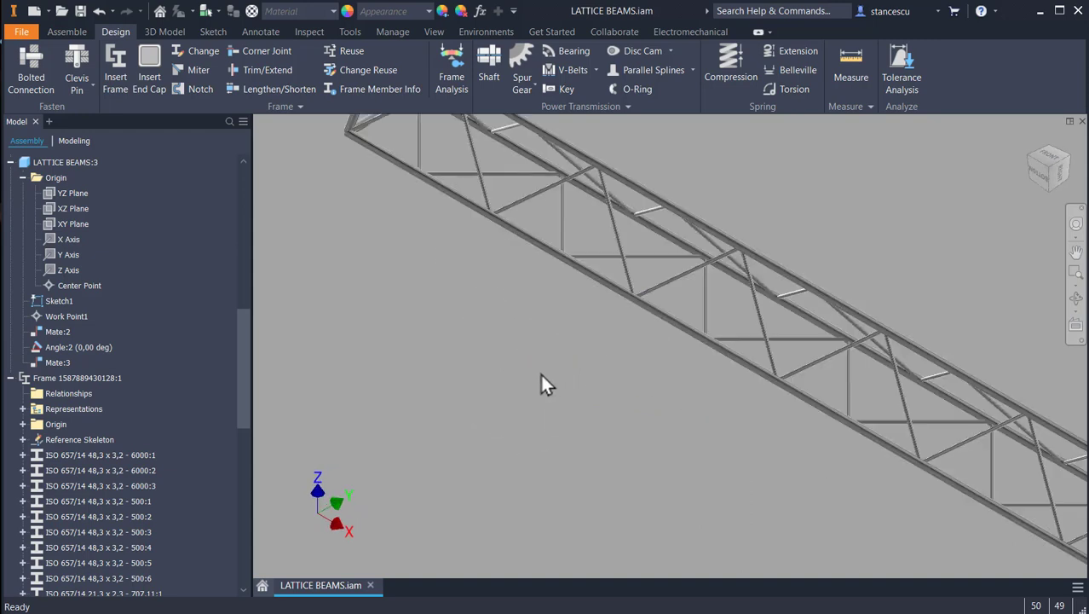
{"action": "middle_click_drag", "start_coordinate": [550, 364], "coordinate": [590, 367]}
{"action": "scroll", "coordinate": [640, 392], "scroll_direction": "up", "scroll_amount": 5}
{"action": "scroll", "coordinate": [615, 231], "scroll_direction": "down", "scroll_amount": 2}
{"action": "scroll", "coordinate": [935, 427], "scroll_direction": "down", "scroll_amount": 4}
{"action": "scroll", "coordinate": [935, 428], "scroll_direction": "down", "scroll_amount": 2}
{"action": "middle_click_drag", "start_coordinate": [874, 456], "coordinate": [636, 457]}
{"action": "middle_click_drag", "start_coordinate": [773, 483], "coordinate": [778, 482], "text": "shift"}
{"action": "scroll", "coordinate": [789, 391], "scroll_direction": "down", "scroll_amount": 6}
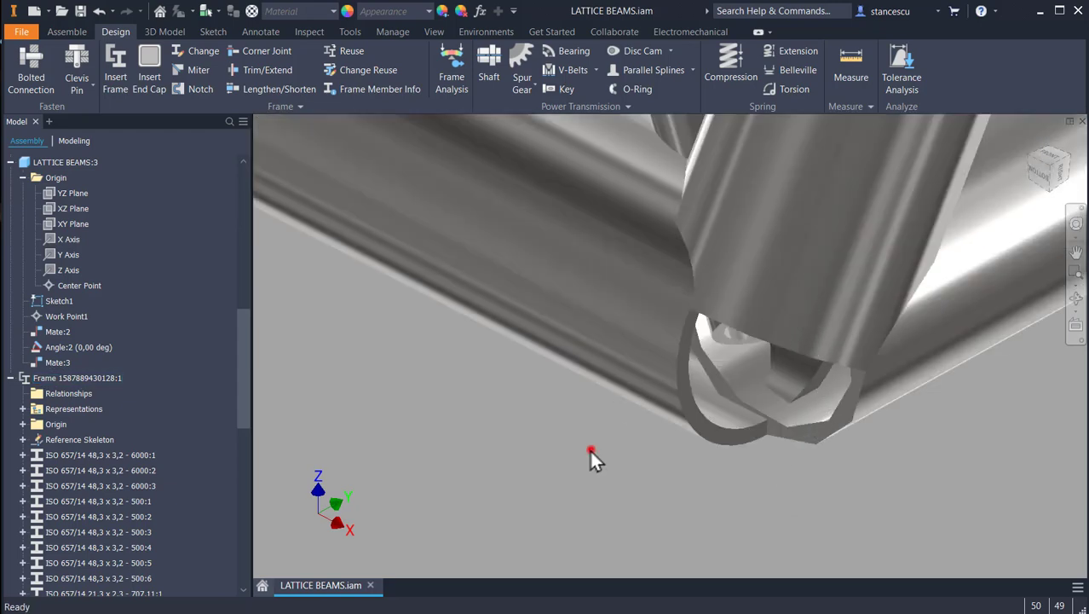
Centre the joint and briefly select then clear the whole frame assembly
{"action": "left_click", "coordinate": [592, 458]}
{"action": "scroll", "coordinate": [528, 460], "scroll_direction": "up", "scroll_amount": 8}
{"action": "key", "text": "F2"}
{"action": "left_click_drag", "start_coordinate": [552, 469], "coordinate": [652, 491]}
{"action": "left_click", "coordinate": [589, 400]}
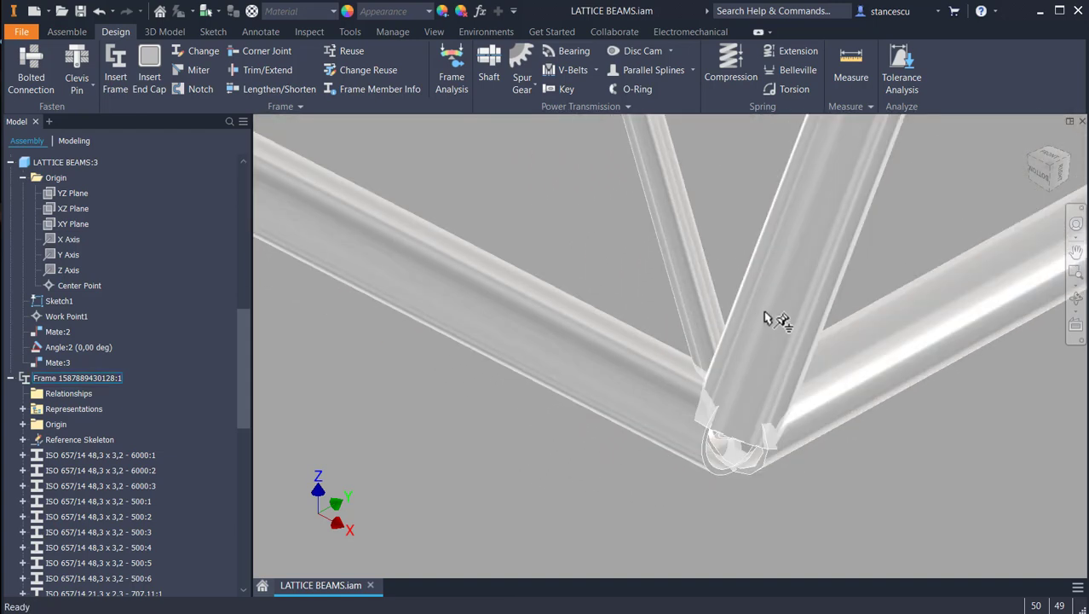
{"action": "left_click", "coordinate": [848, 471]}
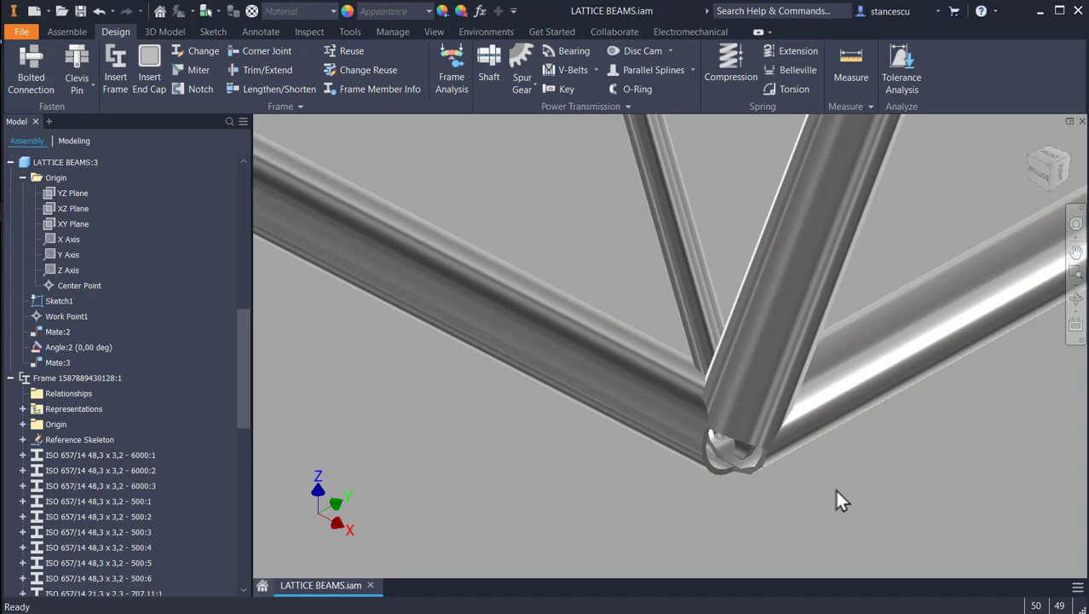
{"action": "scroll", "coordinate": [598, 505], "scroll_direction": "up", "scroll_amount": 5}
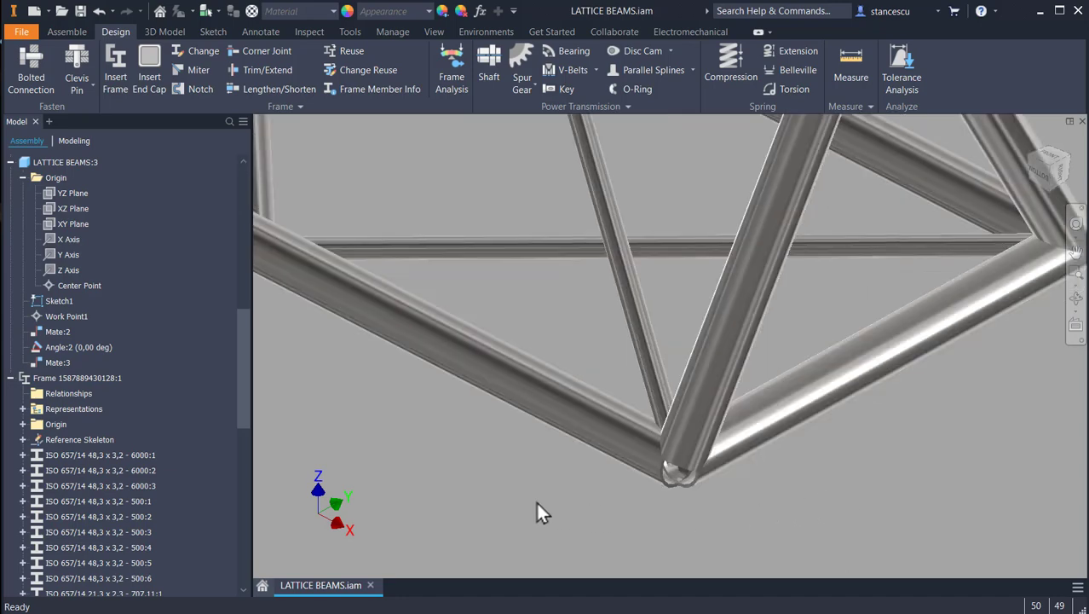
{"action": "scroll", "coordinate": [534, 499], "scroll_direction": "down", "scroll_amount": 3}
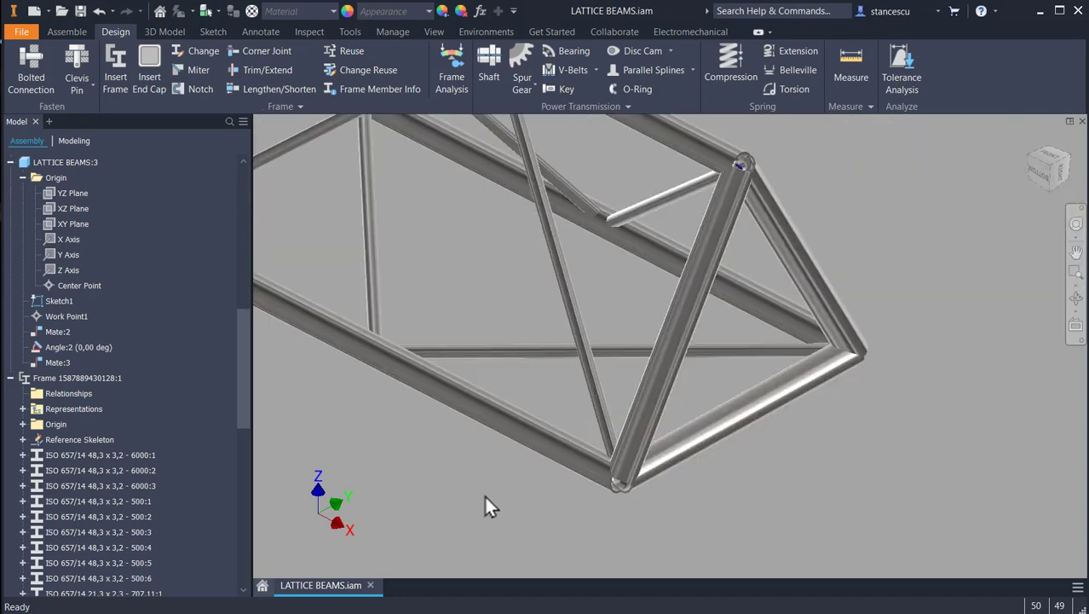
{"action": "scroll", "coordinate": [730, 199], "scroll_direction": "down", "scroll_amount": 5}
Close in on the top joint to see inside the tubes, then zoom back out to the whole lattice beam
{"action": "middle_click_drag", "start_coordinate": [754, 151], "coordinate": [750, 327]}
{"action": "scroll", "coordinate": [785, 284], "scroll_direction": "down", "scroll_amount": 4}
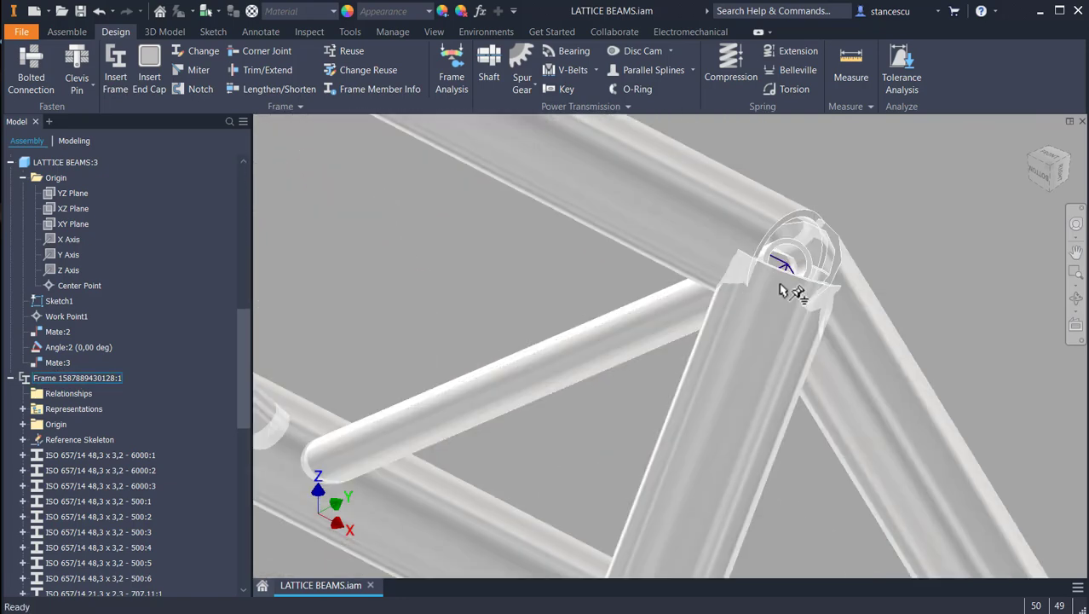
{"action": "middle_click_drag", "start_coordinate": [784, 287], "coordinate": [711, 415]}
{"action": "scroll", "coordinate": [711, 415], "scroll_direction": "down", "scroll_amount": 1}
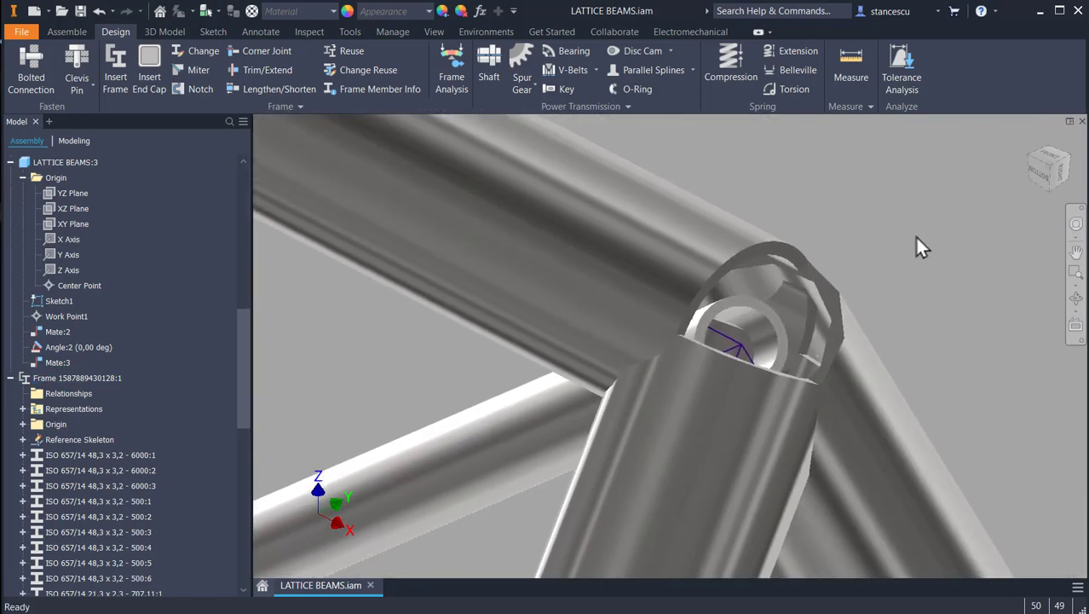
{"action": "double_click", "coordinate": [674, 243]}
{"action": "left_click", "coordinate": [883, 266]}
{"action": "scroll", "coordinate": [871, 258], "scroll_direction": "down", "scroll_amount": 5}
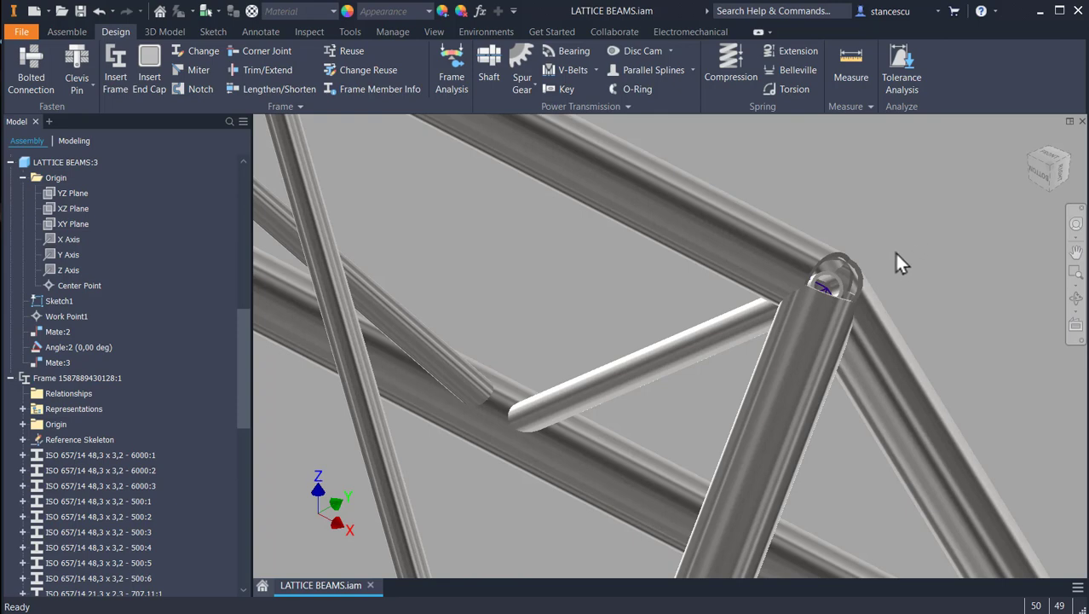
{"action": "scroll", "coordinate": [894, 252], "scroll_direction": "down", "scroll_amount": 3}
{"action": "scroll", "coordinate": [893, 250], "scroll_direction": "down", "scroll_amount": 5}
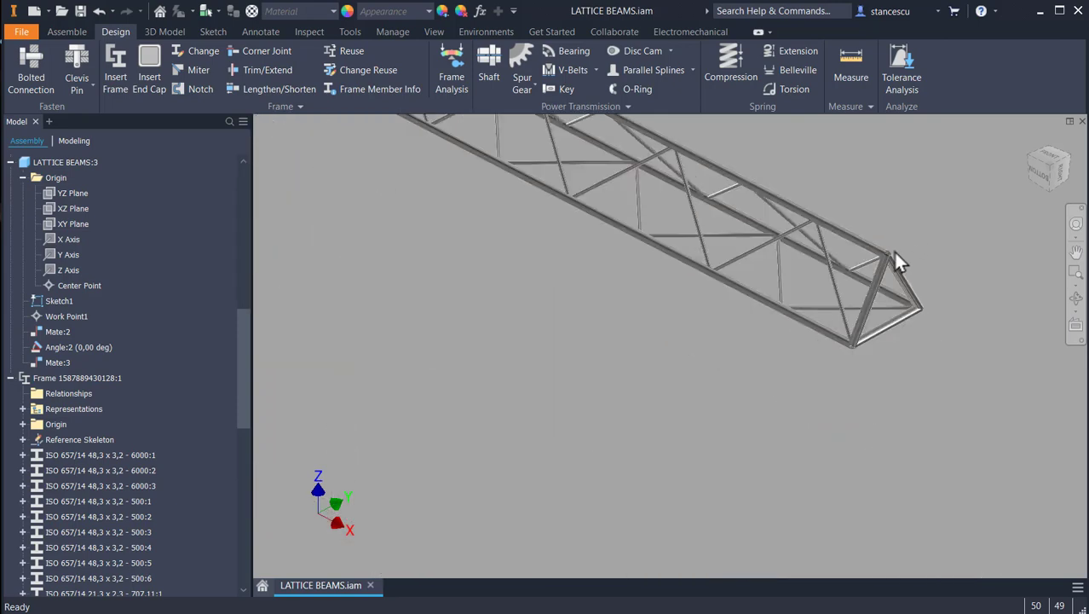
{"action": "scroll", "coordinate": [892, 250], "scroll_direction": "down", "scroll_amount": 3}
{"action": "middle_click_drag", "start_coordinate": [685, 264], "coordinate": [732, 423]}
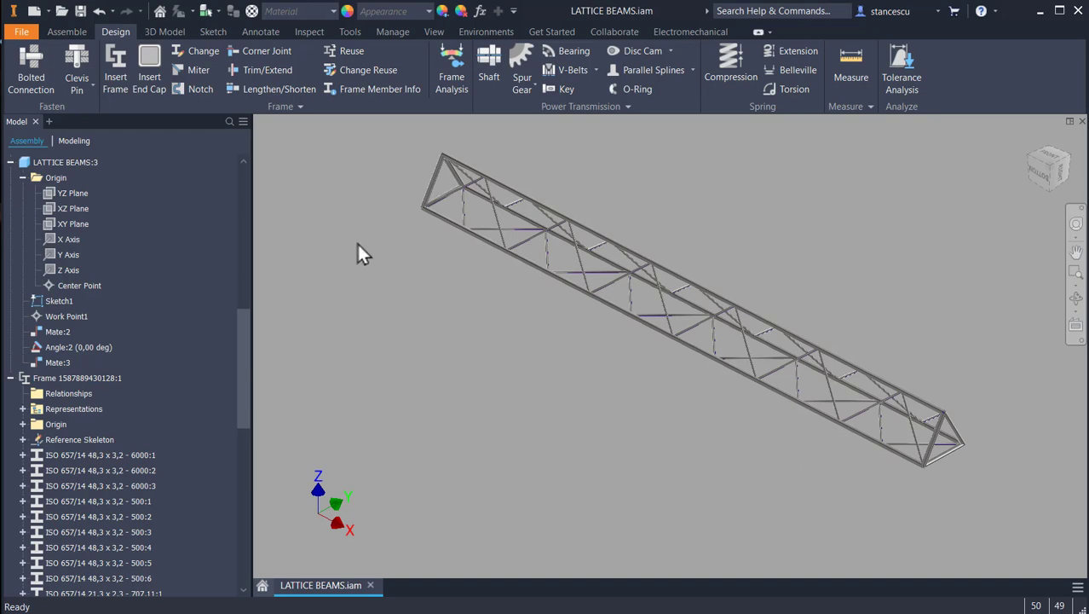
Enter Frame Analysis and review the Beam Model settings, leaving the 2 ul tolerance unchanged
{"action": "left_click", "coordinate": [443, 70]}
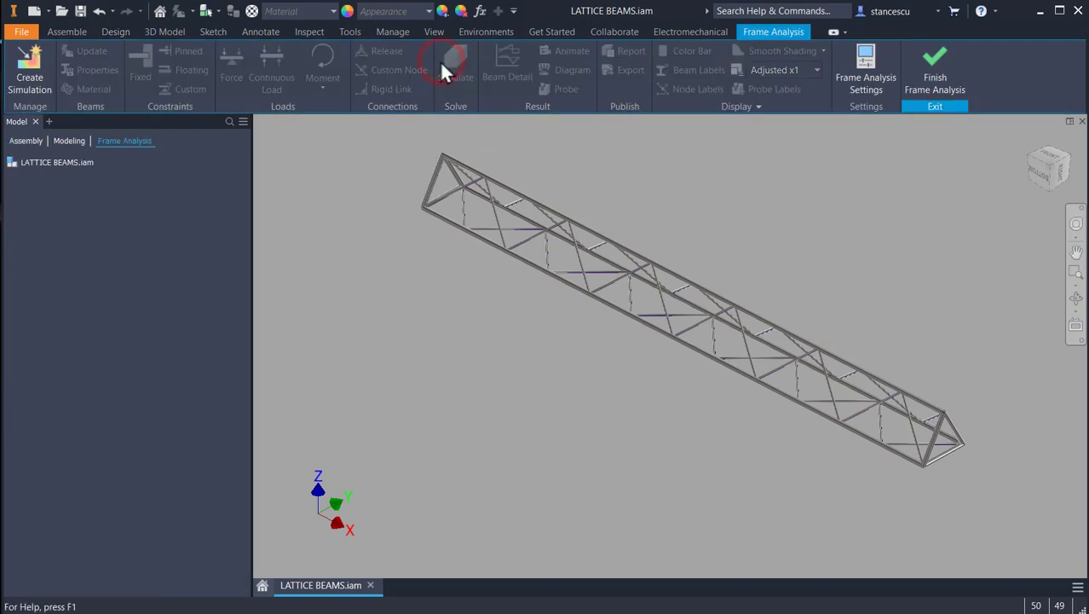
{"action": "left_click", "coordinate": [866, 68]}
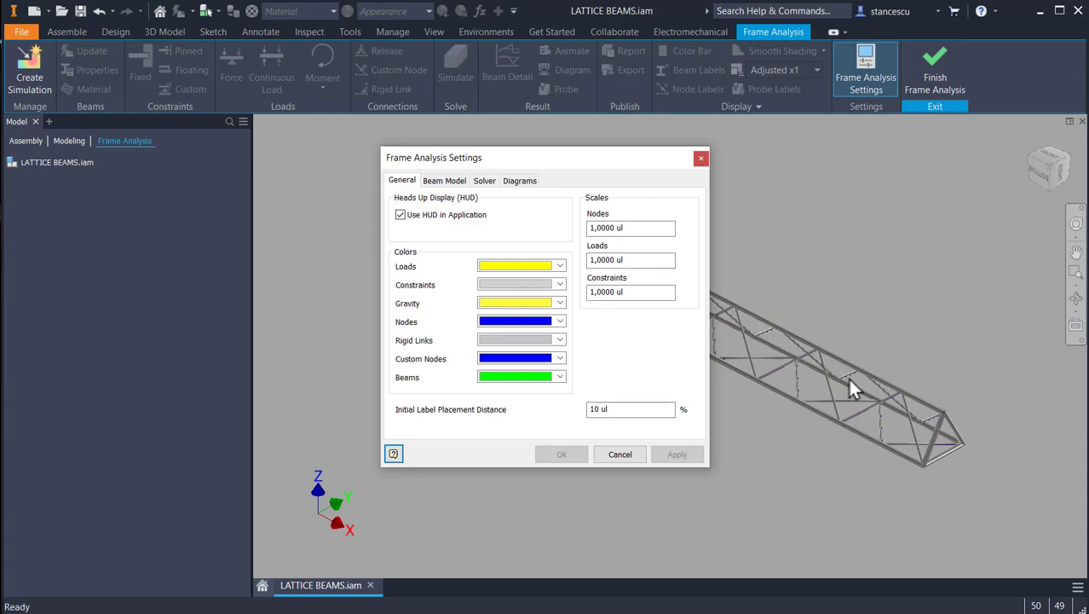
{"action": "left_click", "coordinate": [437, 184]}
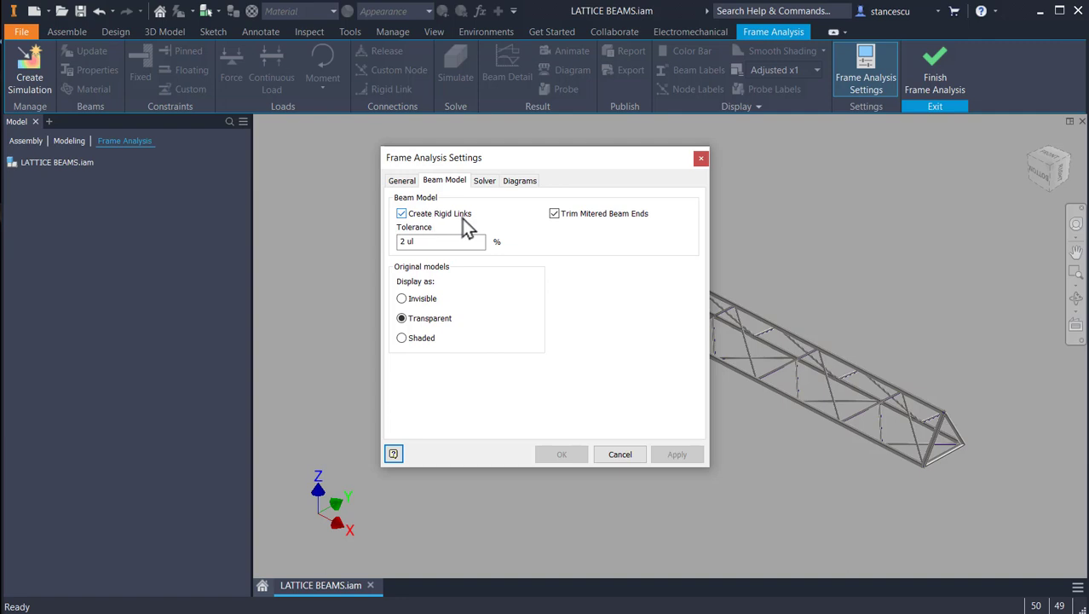
{"action": "left_click", "coordinate": [418, 243]}
{"action": "left_click", "coordinate": [621, 453]}
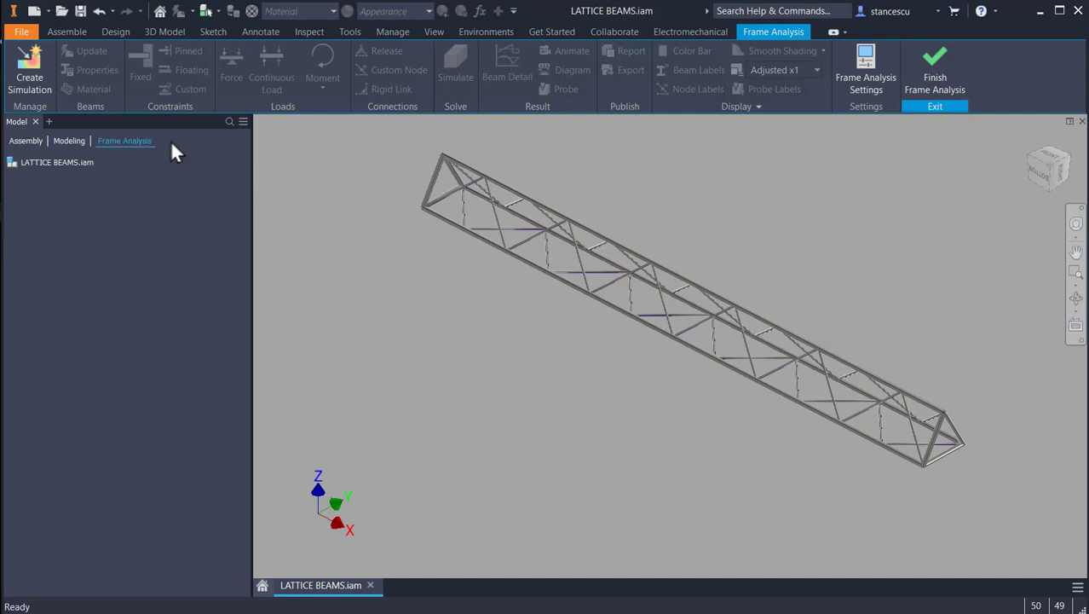
Create a new Static Analysis simulation with default settings
{"action": "left_click", "coordinate": [30, 75]}
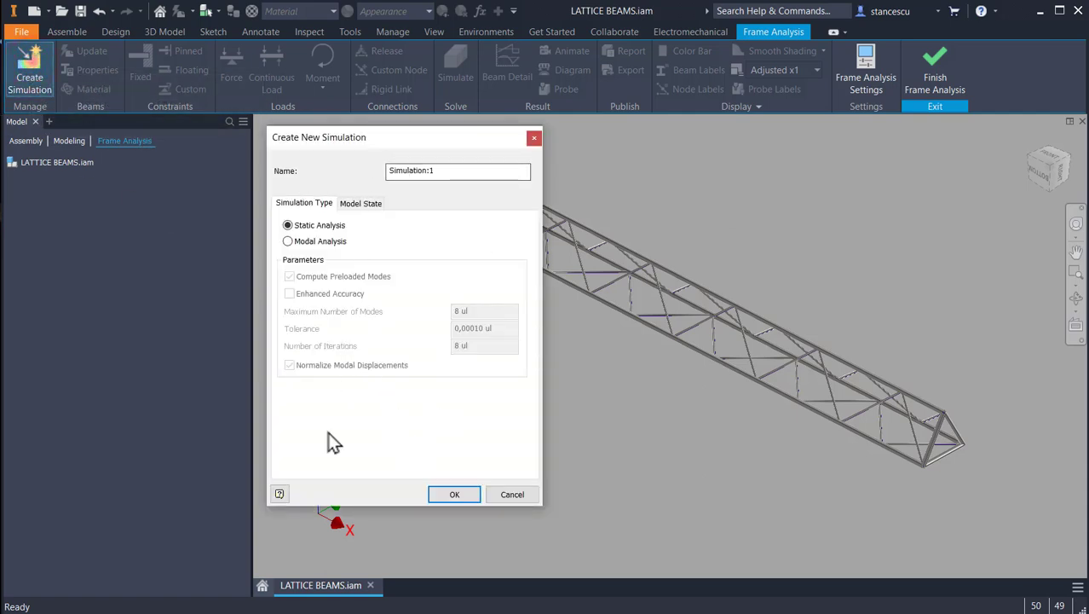
{"action": "left_click", "coordinate": [444, 494]}
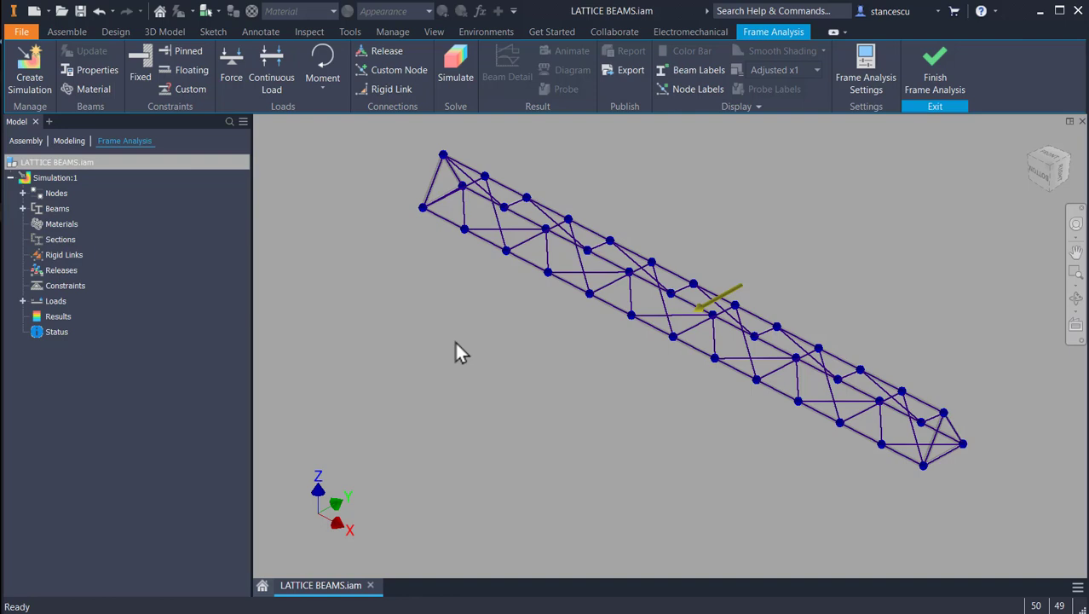
{"action": "scroll", "coordinate": [715, 294], "scroll_direction": "up", "scroll_amount": 3}
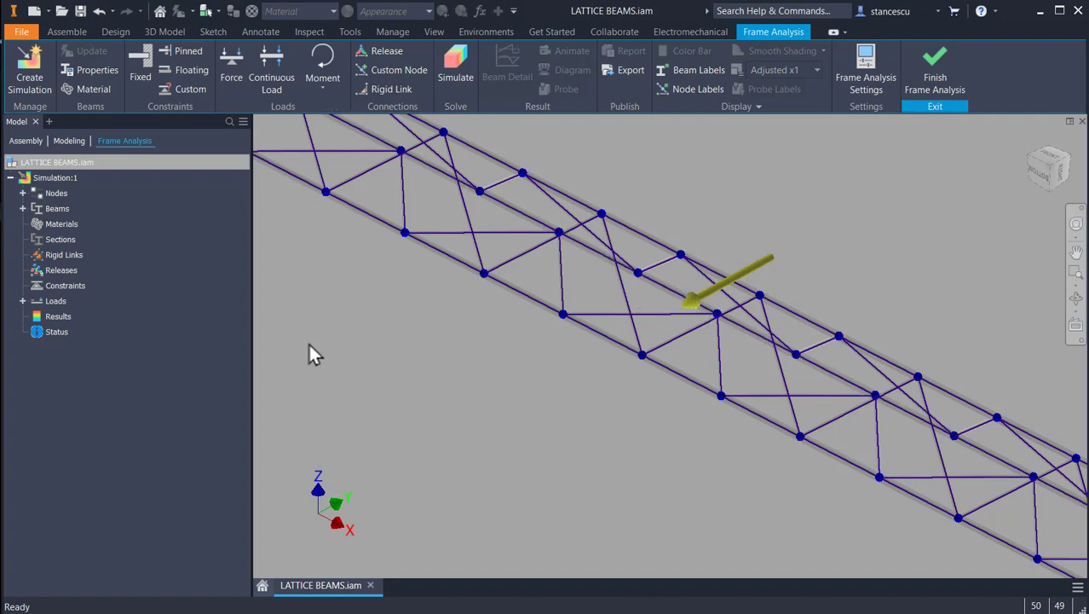
Set the Gravity load to act in Z Direction at 9810 mm/s^2
{"action": "left_click", "coordinate": [22, 301]}
{"action": "left_click", "coordinate": [49, 318]}
{"action": "double_click", "coordinate": [49, 317]}
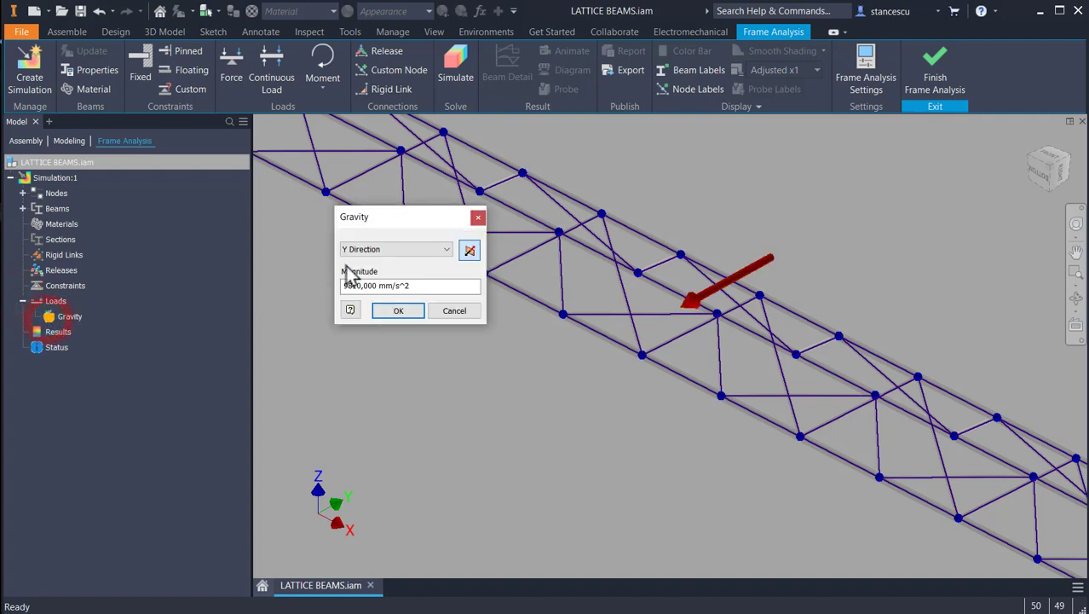
{"action": "left_click", "coordinate": [398, 247]}
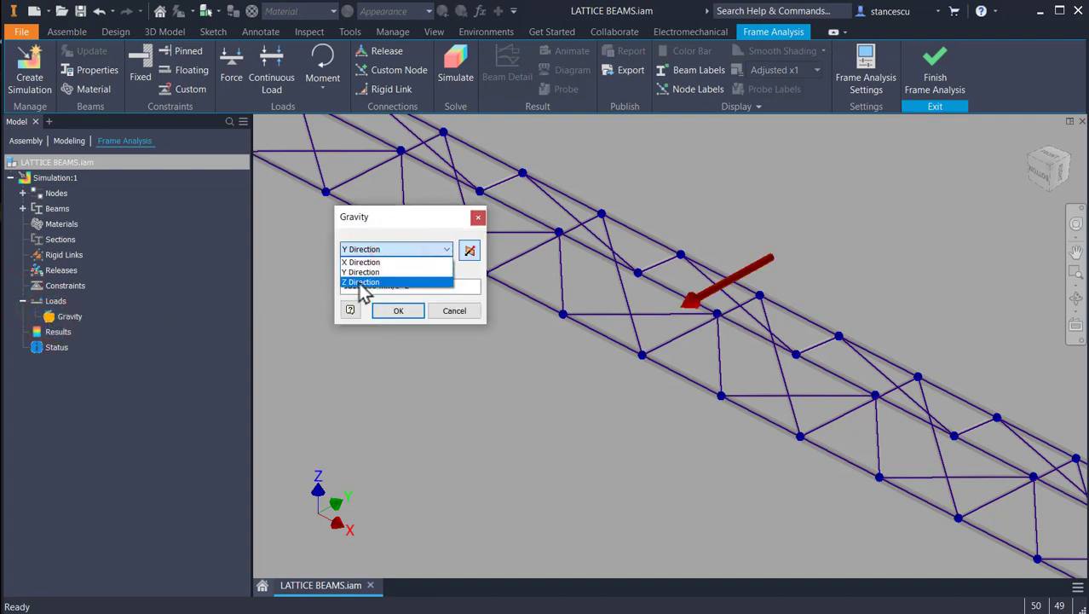
{"action": "left_click", "coordinate": [360, 281]}
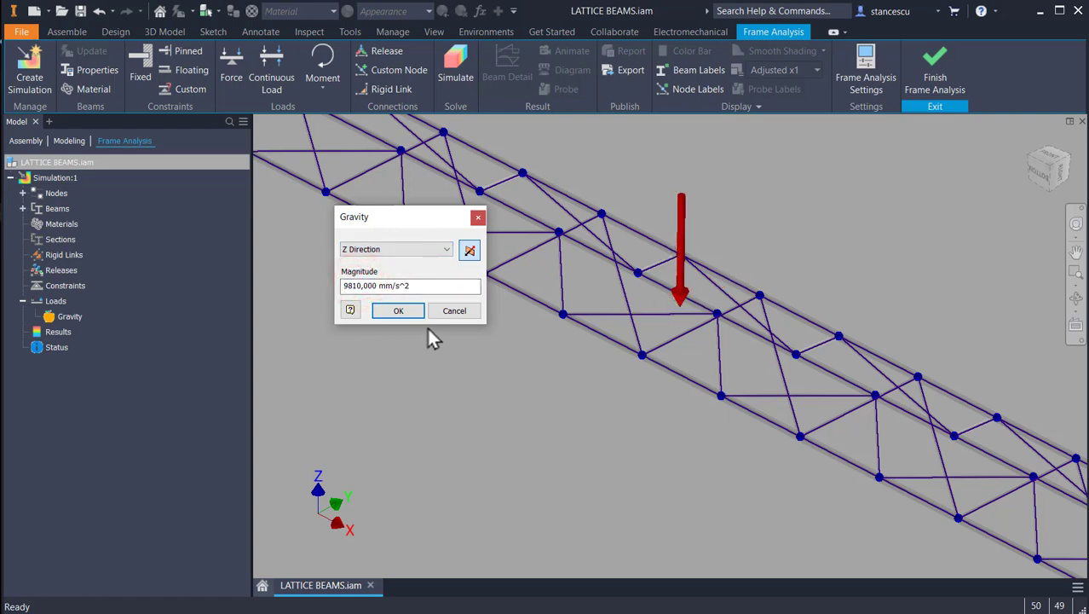
{"action": "left_click", "coordinate": [398, 311]}
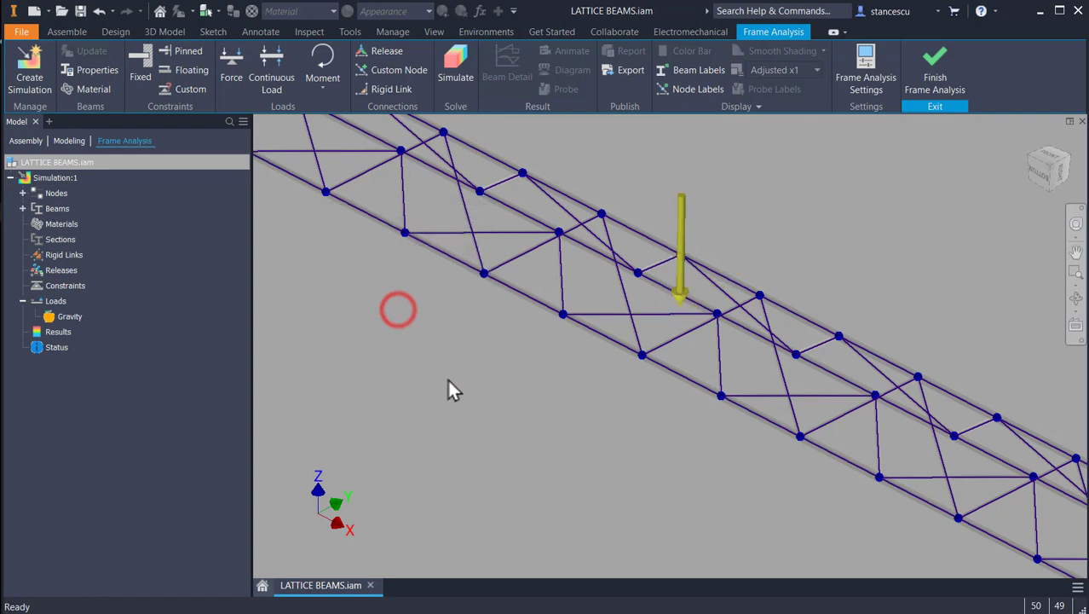
{"action": "scroll", "coordinate": [456, 405], "scroll_direction": "down", "scroll_amount": 3}
{"action": "middle_click_drag", "start_coordinate": [416, 396], "coordinate": [523, 389]}
{"action": "scroll", "coordinate": [324, 221], "scroll_direction": "down", "scroll_amount": 2}
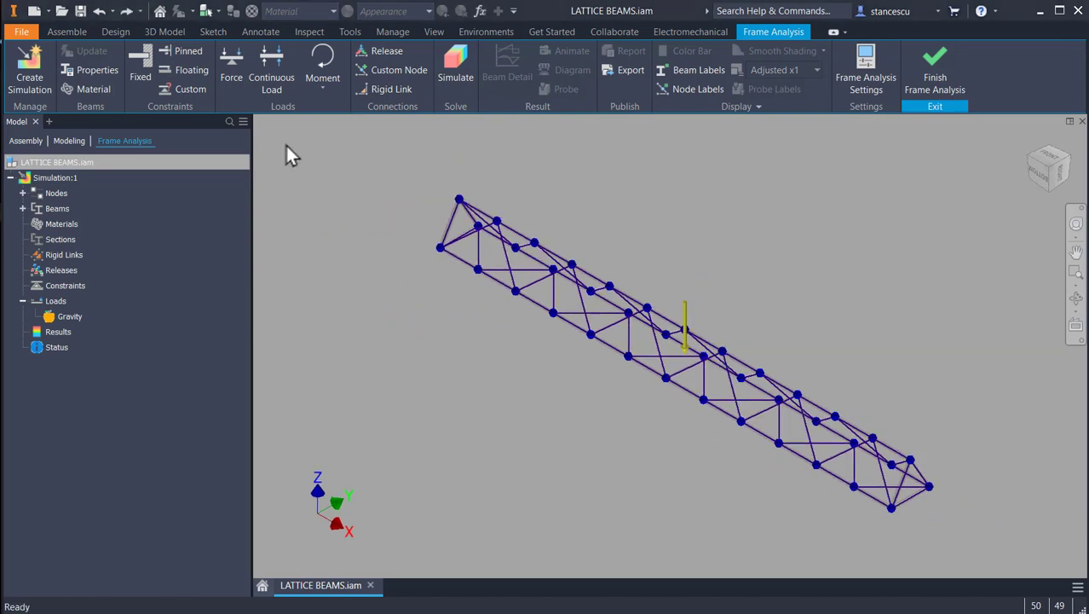
Add Pinned constraints to the end nodes at both ends of the truss
{"action": "left_click", "coordinate": [179, 49]}
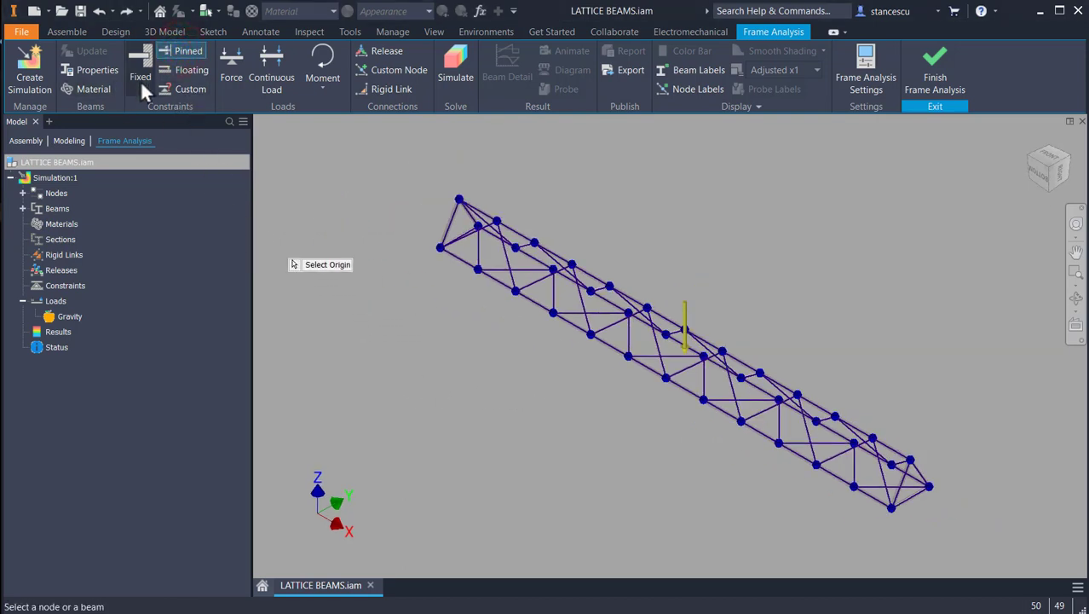
{"action": "left_click", "coordinate": [439, 252]}
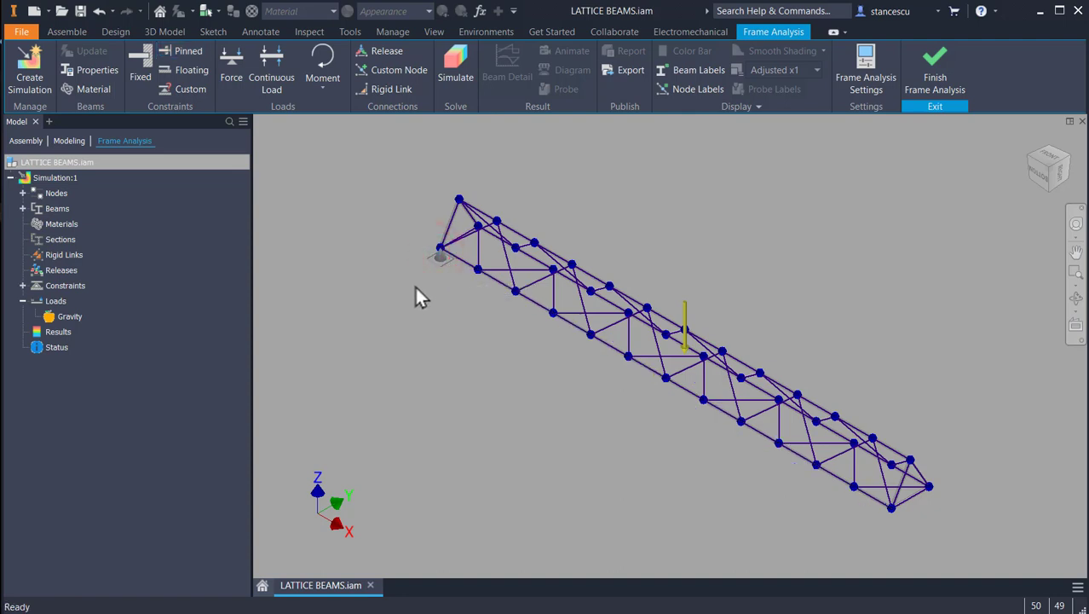
{"action": "left_click", "coordinate": [175, 56]}
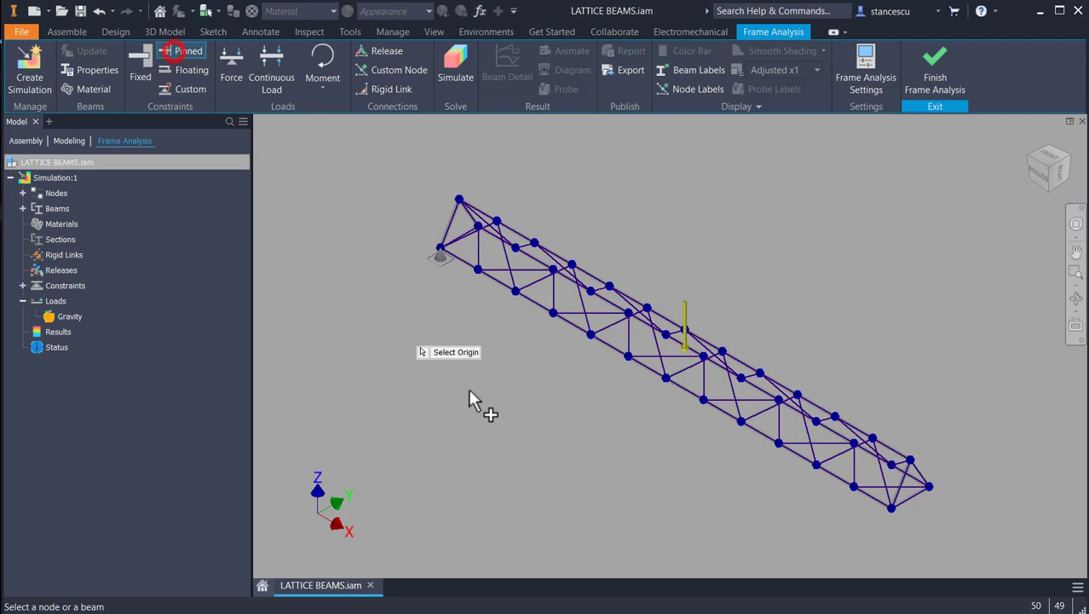
{"action": "left_click", "coordinate": [890, 510]}
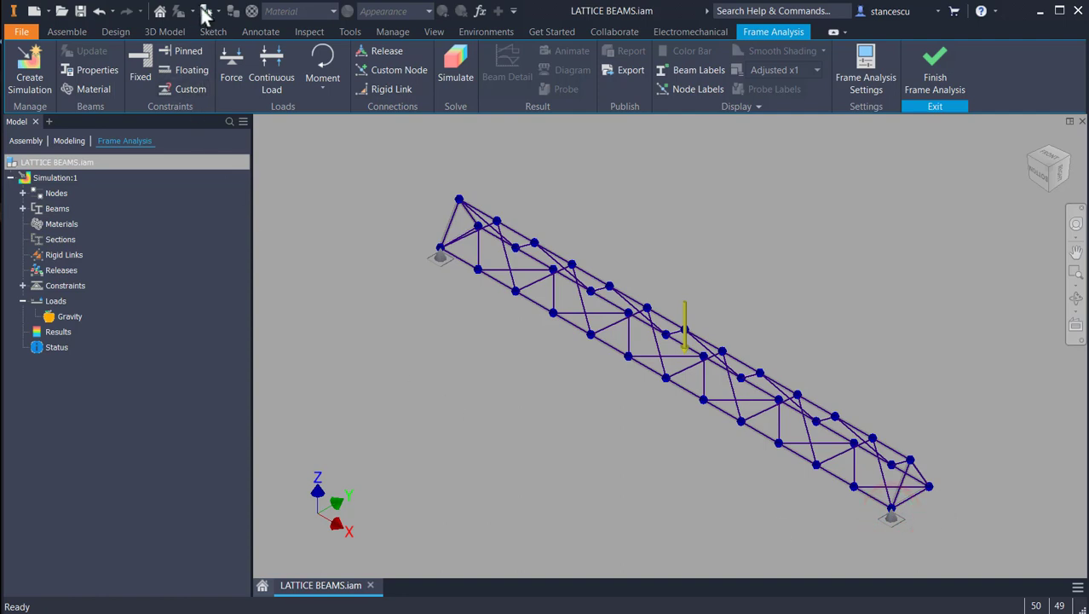
{"action": "left_click", "coordinate": [179, 51]}
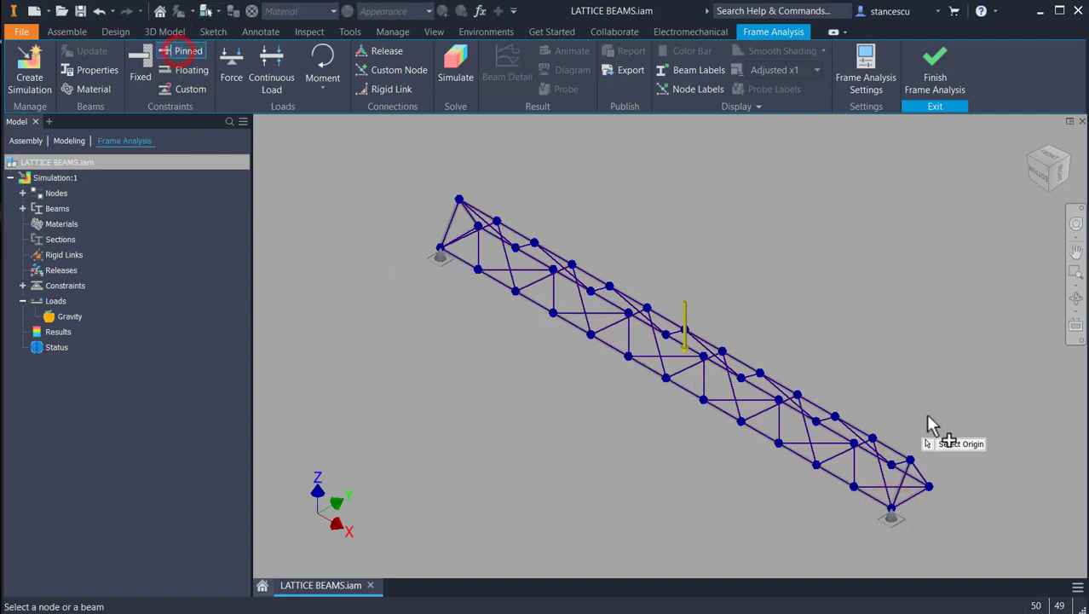
{"action": "left_click", "coordinate": [932, 485]}
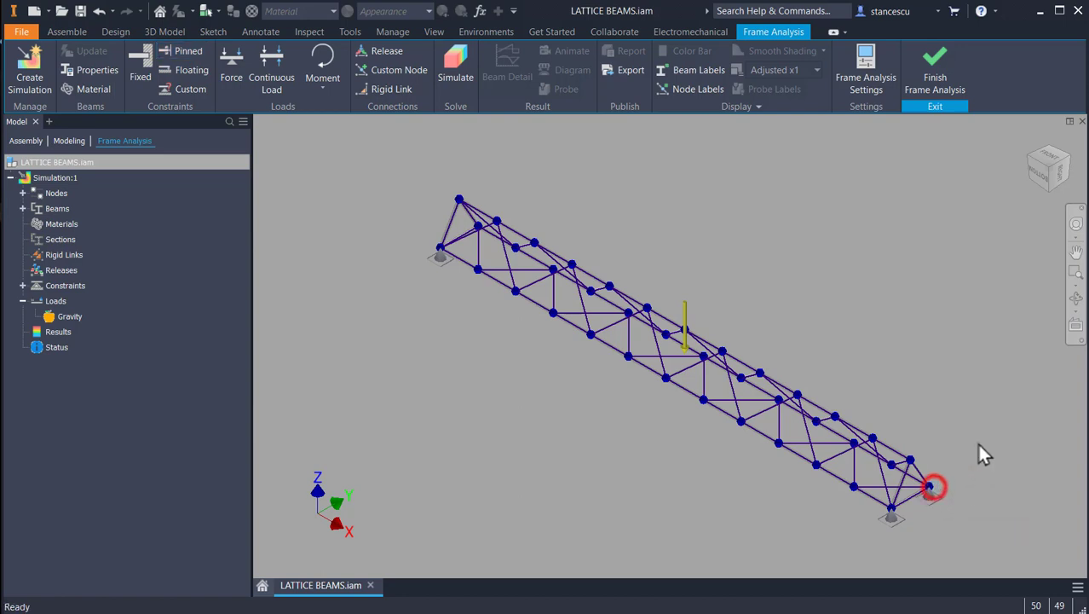
{"action": "left_click", "coordinate": [1034, 159]}
{"action": "left_click", "coordinate": [1027, 157]}
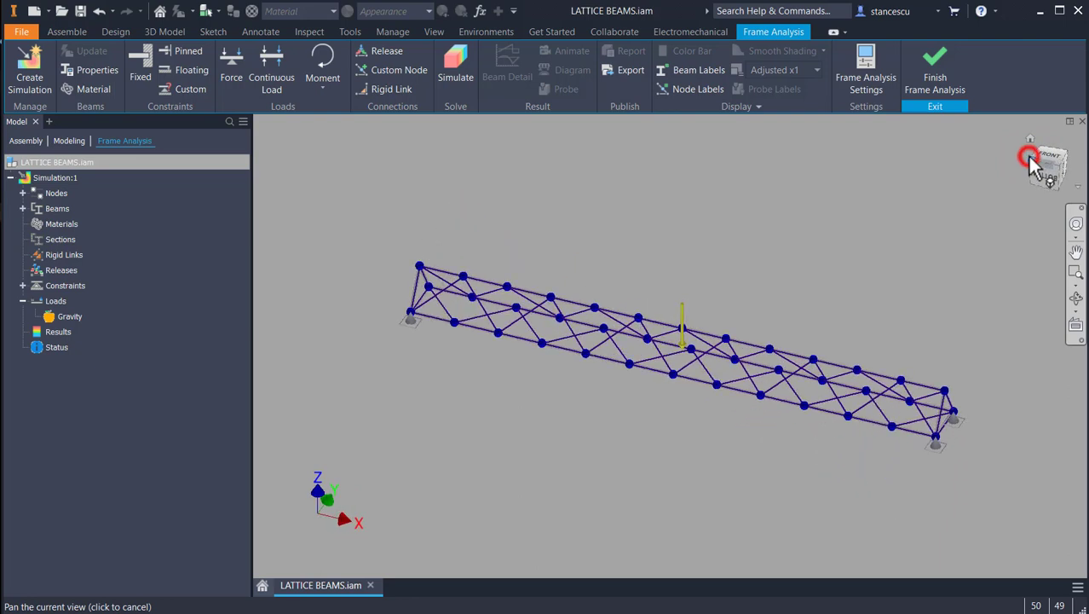
{"action": "scroll", "coordinate": [491, 471], "scroll_direction": "up", "scroll_amount": 3}
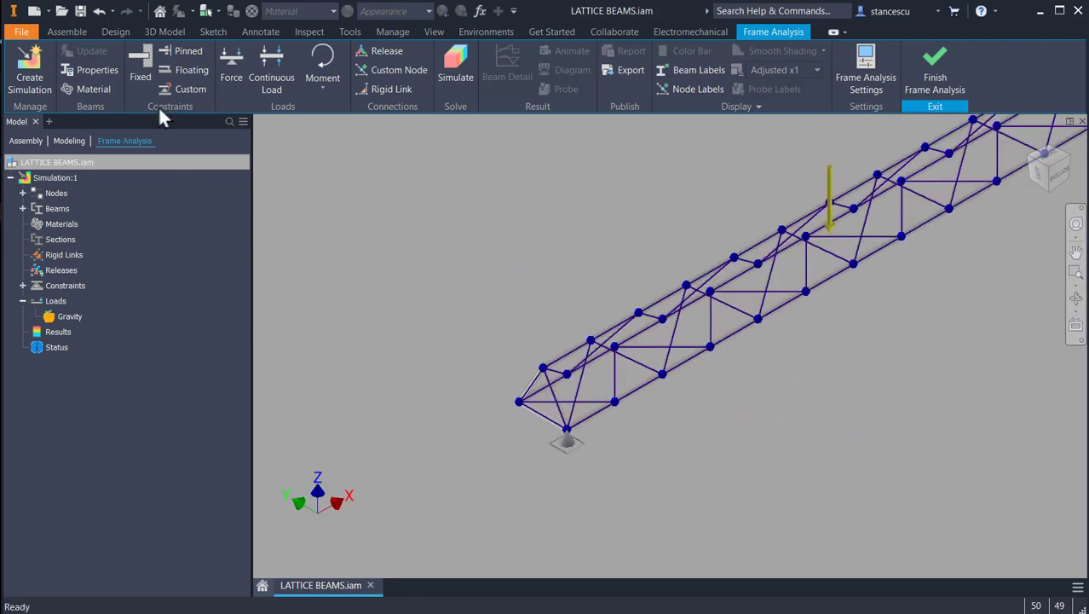
{"action": "left_click", "coordinate": [182, 57]}
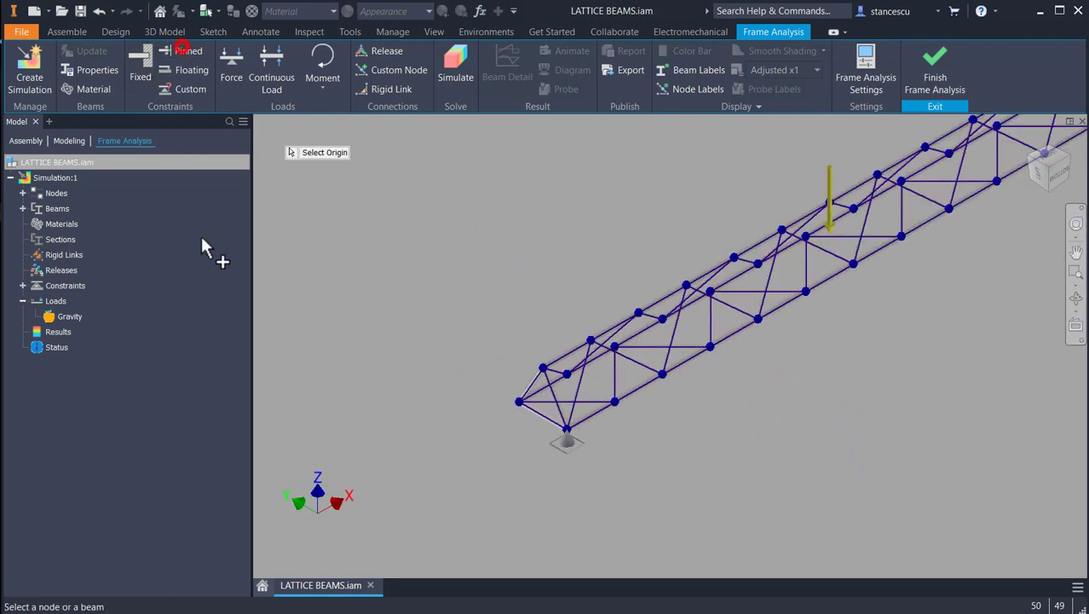
{"action": "left_click", "coordinate": [519, 410]}
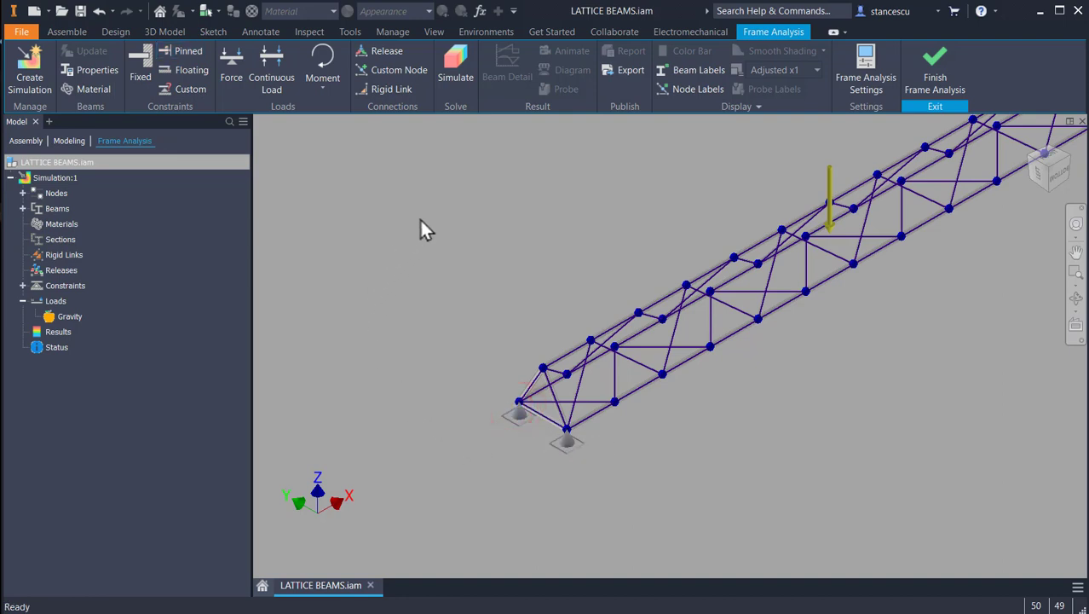
Return to the Home view, dismiss the save reminder, and run the simulation
{"action": "key", "text": "F6"}
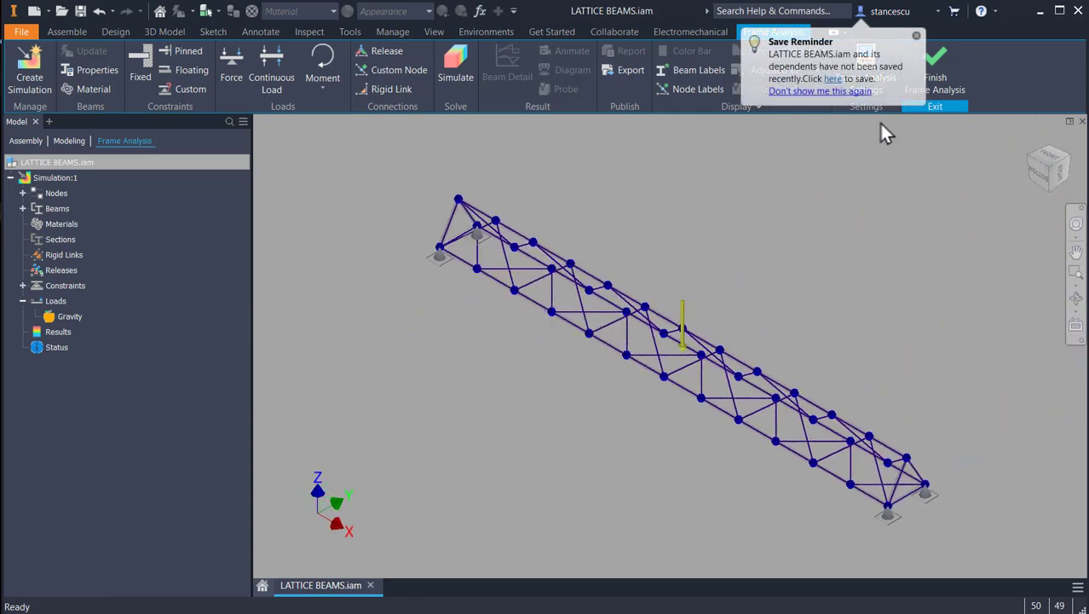
{"action": "left_click", "coordinate": [791, 91]}
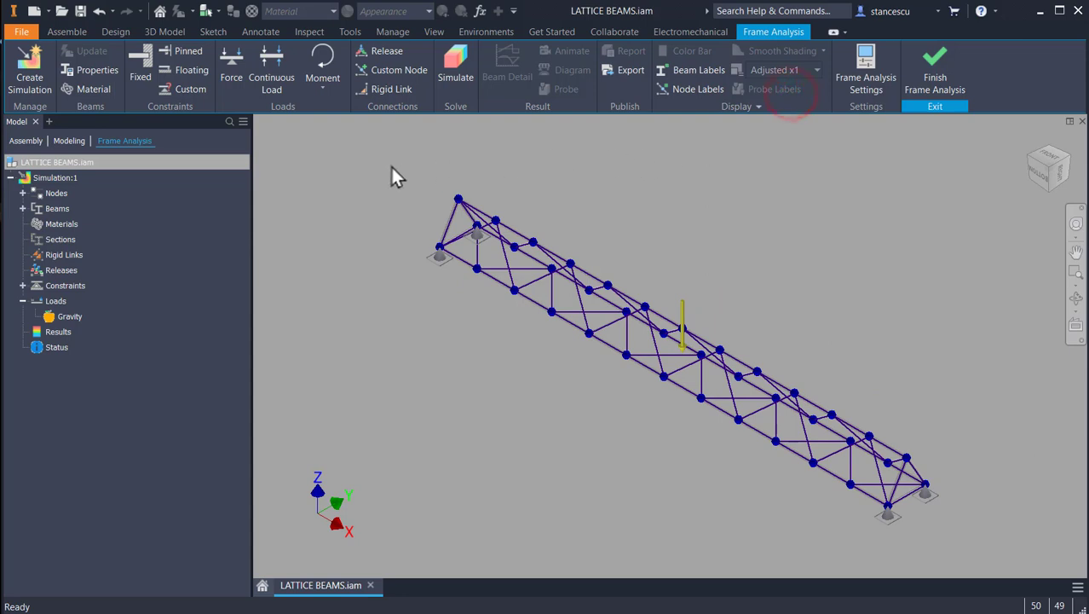
{"action": "left_click", "coordinate": [457, 58]}
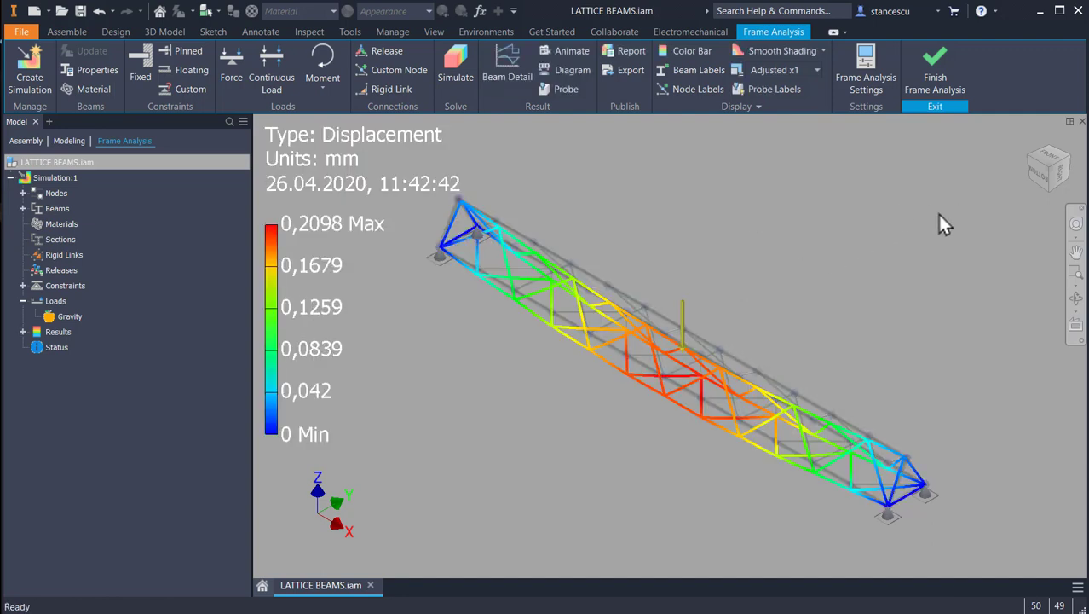
Show the 0,2098 mm max displacement plot from the front and expand the Results list
{"action": "left_click", "coordinate": [1038, 175]}
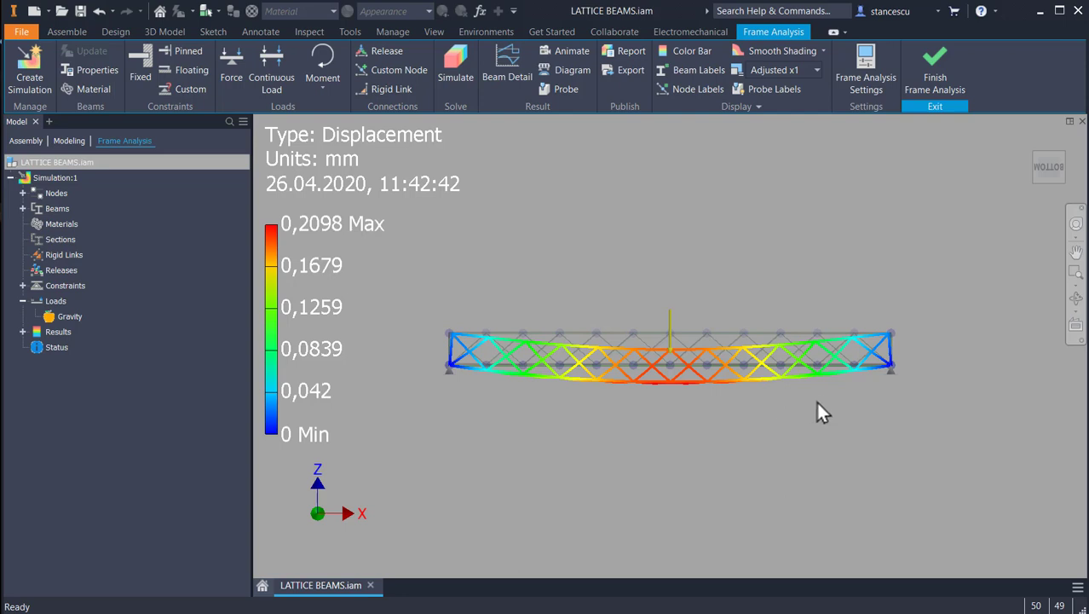
{"action": "left_click", "coordinate": [22, 331]}
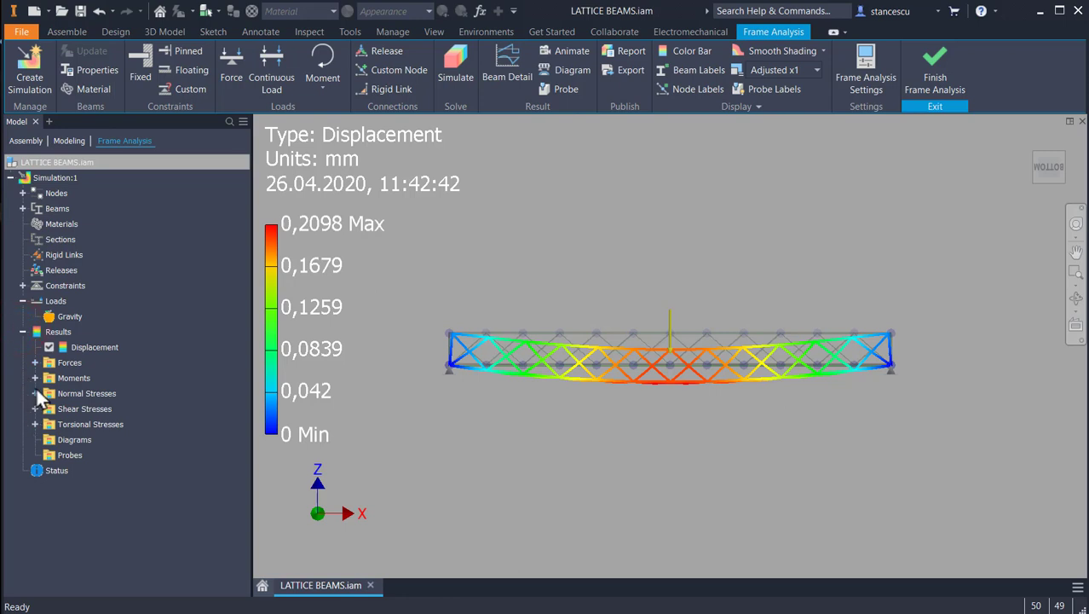
Display the Smax normal stress result (-2,986 to 3,428 MPa) and play its animation
{"action": "left_click", "coordinate": [35, 393]}
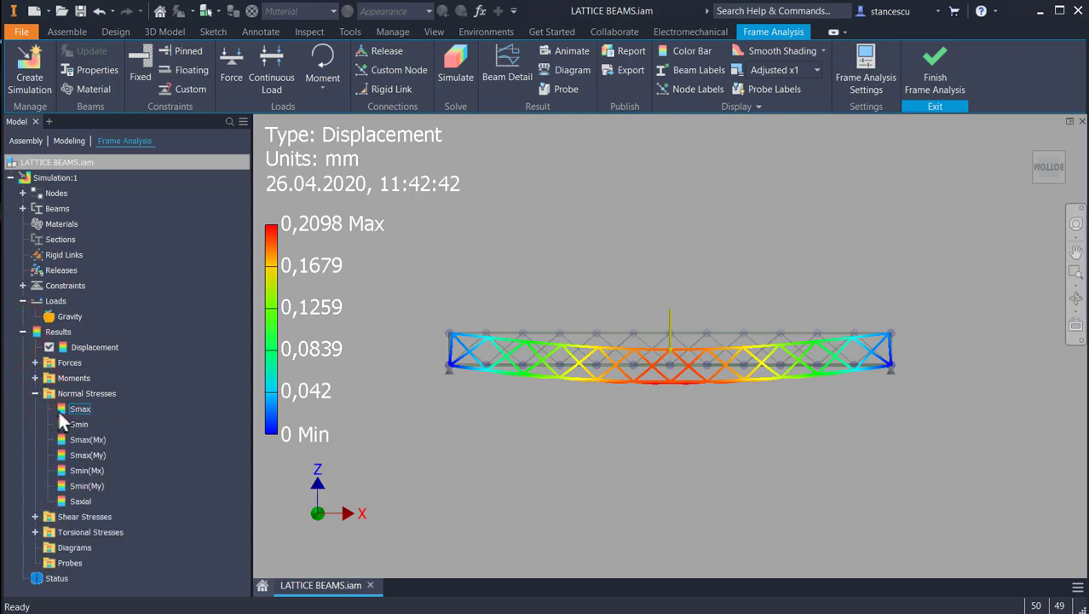
{"action": "double_click", "coordinate": [59, 410]}
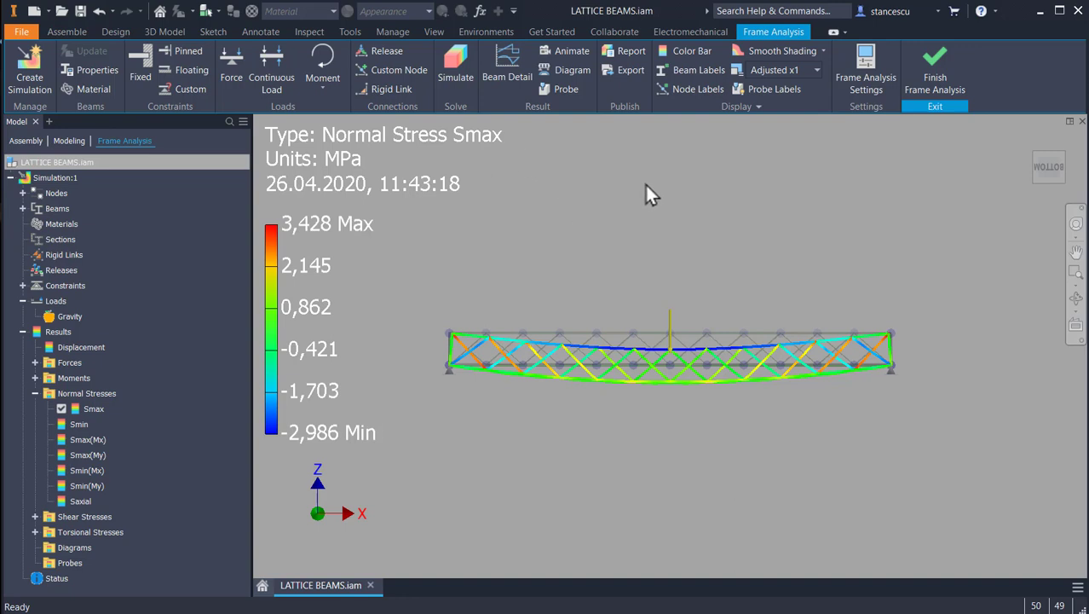
{"action": "left_click", "coordinate": [564, 54]}
{"action": "left_click_drag", "start_coordinate": [907, 271], "coordinate": [908, 169]}
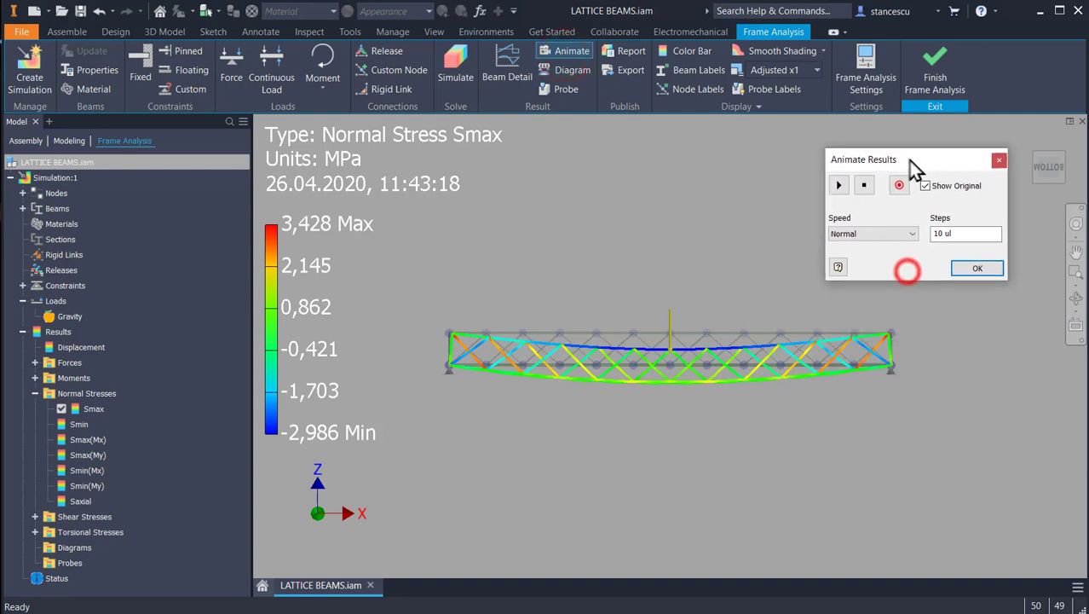
{"action": "left_click", "coordinate": [839, 185]}
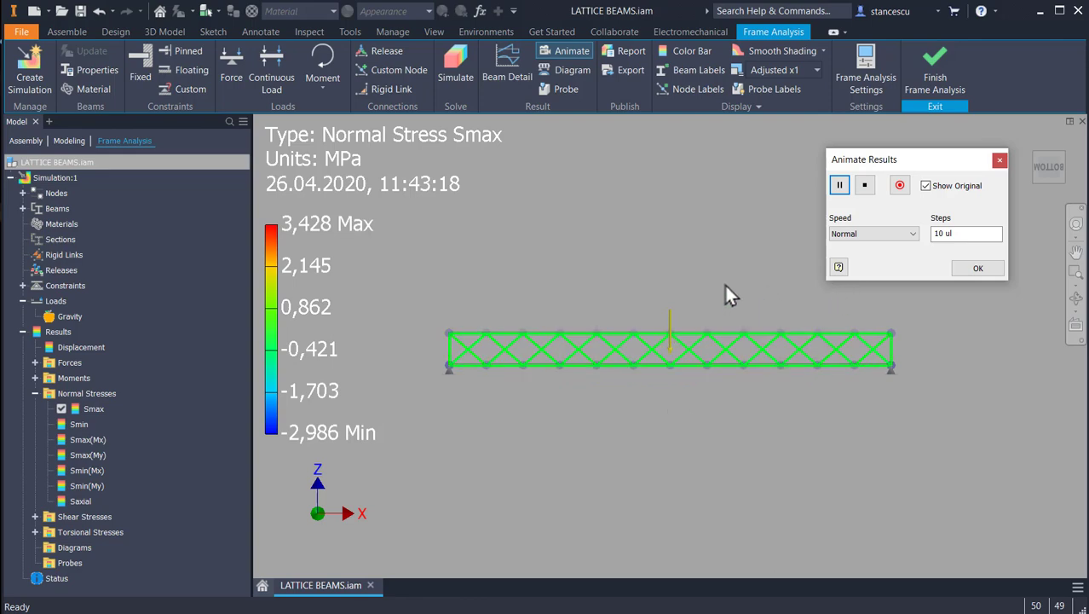
{"action": "left_click", "coordinate": [686, 288]}
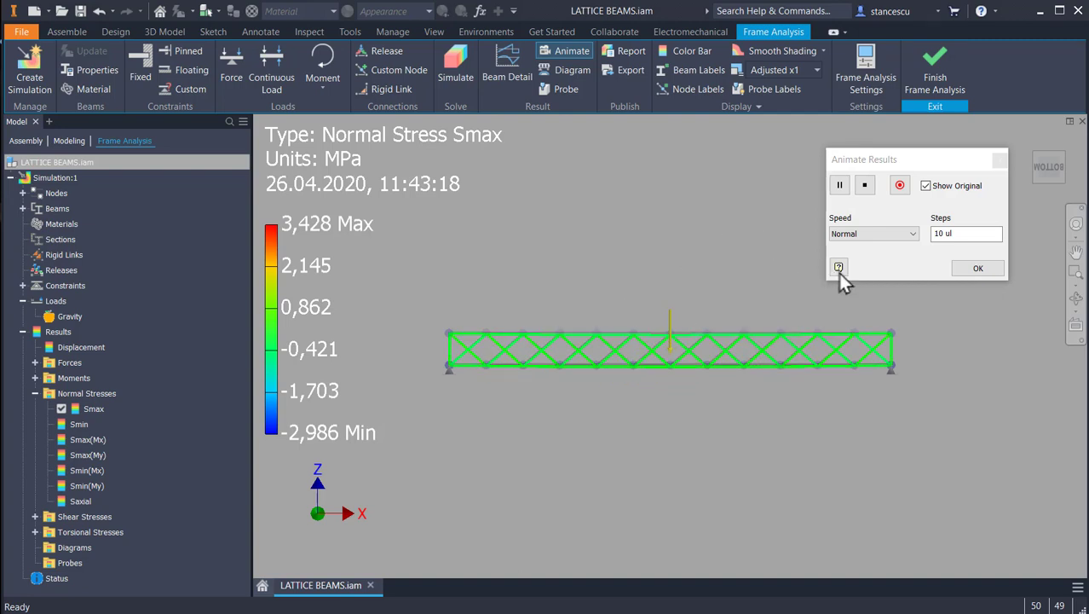
{"action": "left_click", "coordinate": [982, 268]}
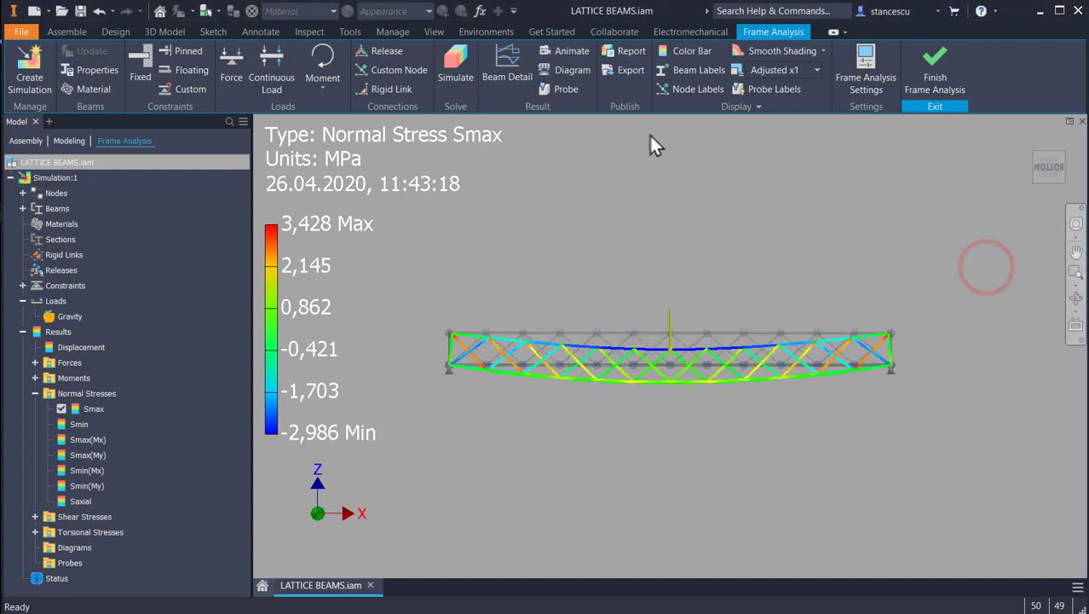
Turn on Max and Min Value labels and drag them clear of the truss
{"action": "left_click", "coordinate": [742, 105]}
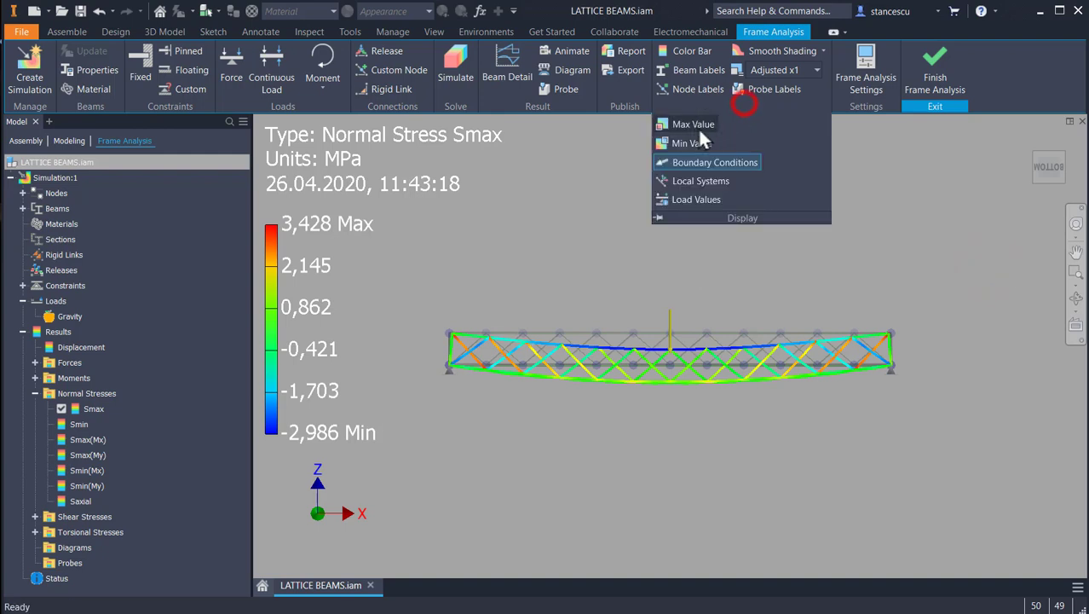
{"action": "left_click", "coordinate": [687, 124]}
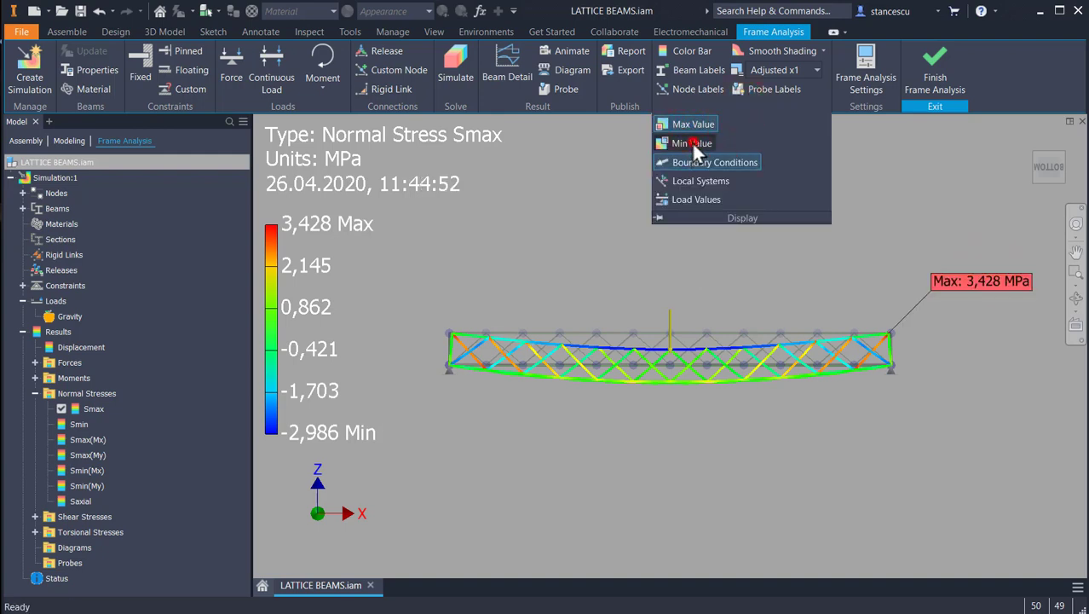
{"action": "left_click", "coordinate": [691, 142]}
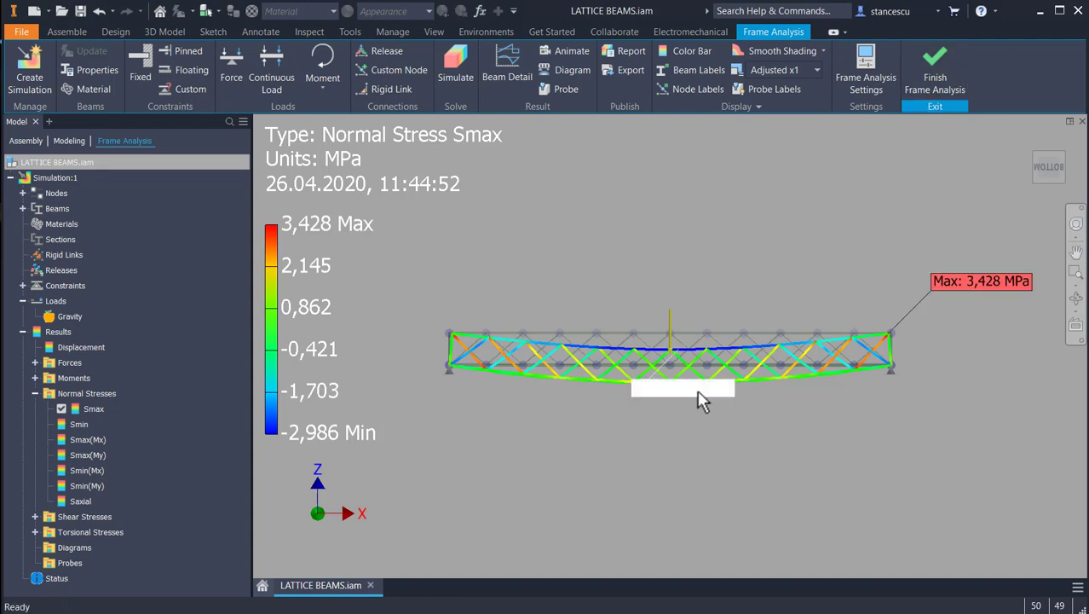
{"action": "left_click_drag", "start_coordinate": [673, 390], "coordinate": [652, 259]}
{"action": "left_click_drag", "start_coordinate": [979, 287], "coordinate": [986, 345]}
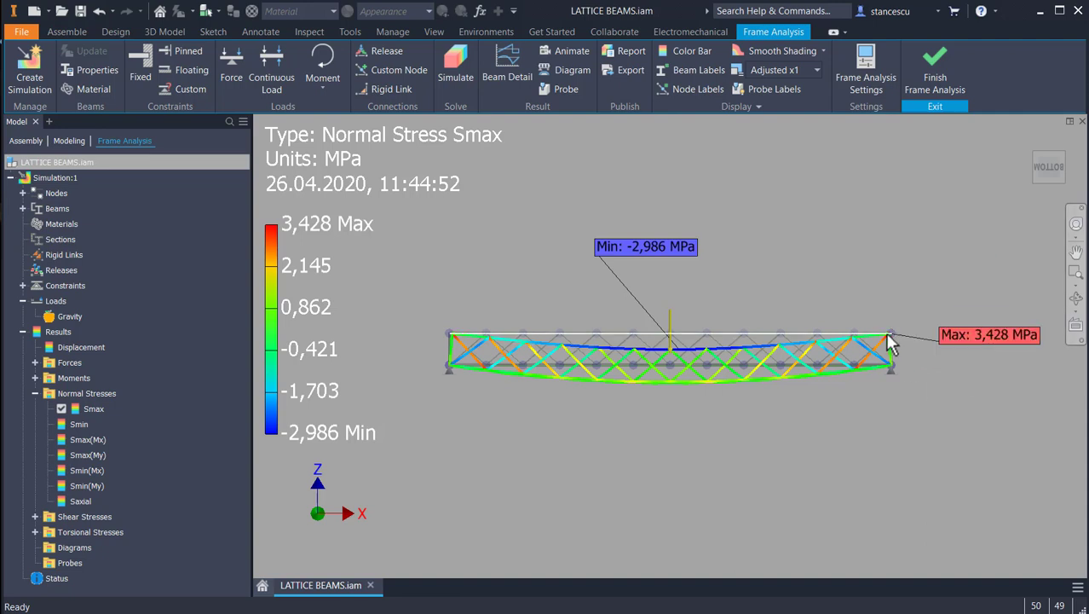
{"action": "scroll", "coordinate": [890, 343], "scroll_direction": "down", "scroll_amount": 2}
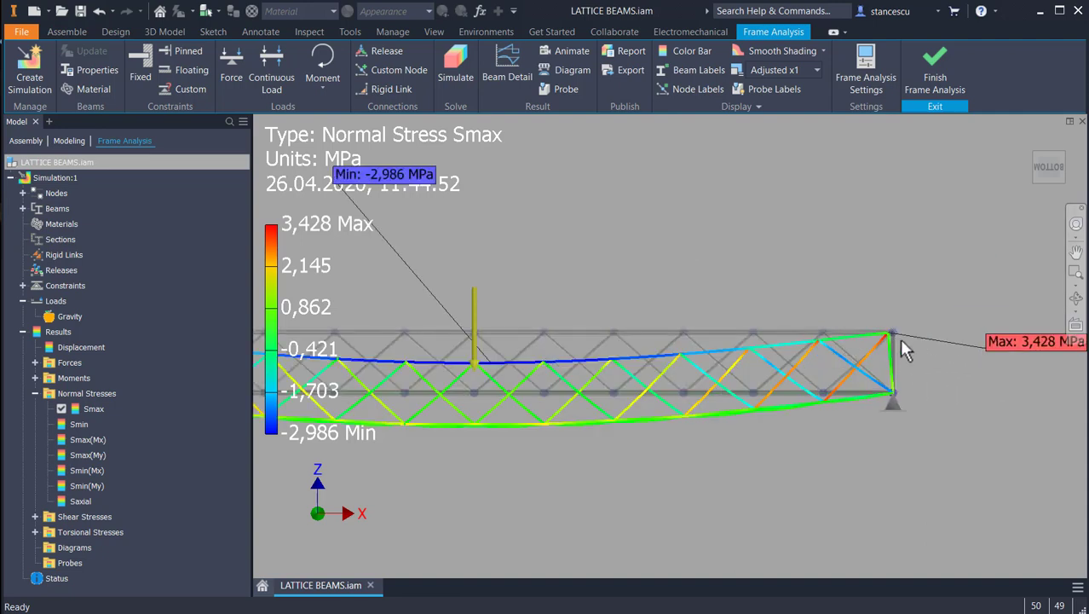
{"action": "scroll", "coordinate": [864, 298], "scroll_direction": "up", "scroll_amount": 2}
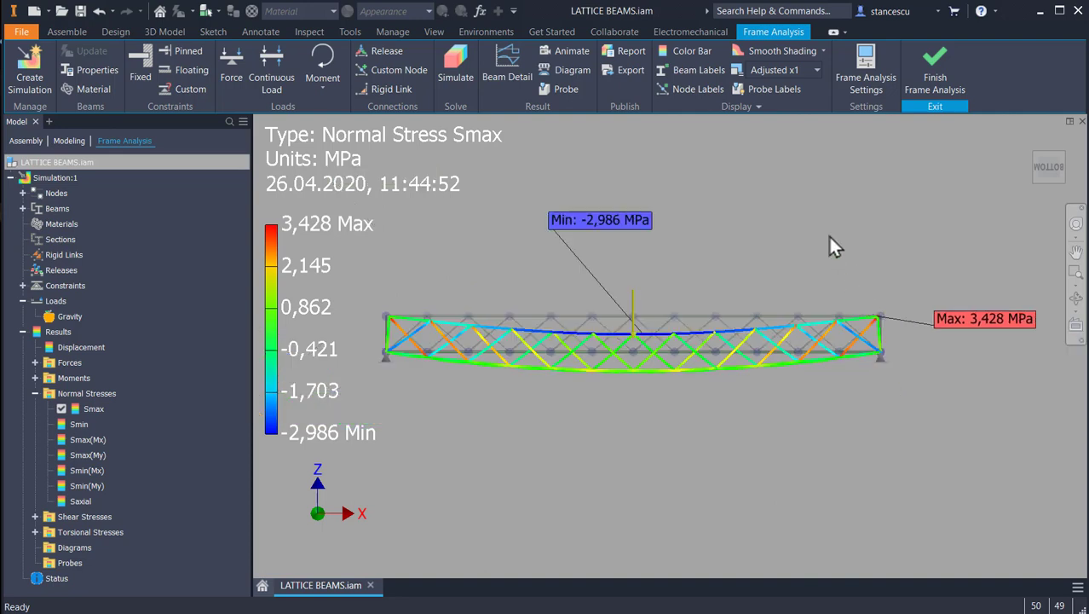
Replay the deformation animation, pause it, and close the Animate Results dialog
{"action": "left_click", "coordinate": [571, 52]}
{"action": "left_click", "coordinate": [746, 168]}
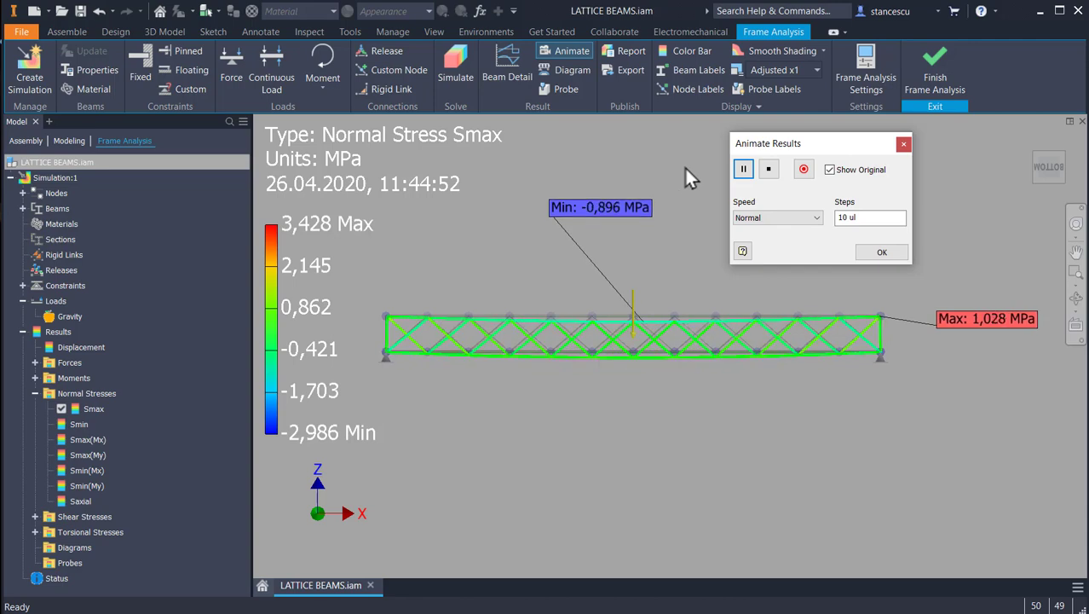
{"action": "left_click", "coordinate": [743, 168]}
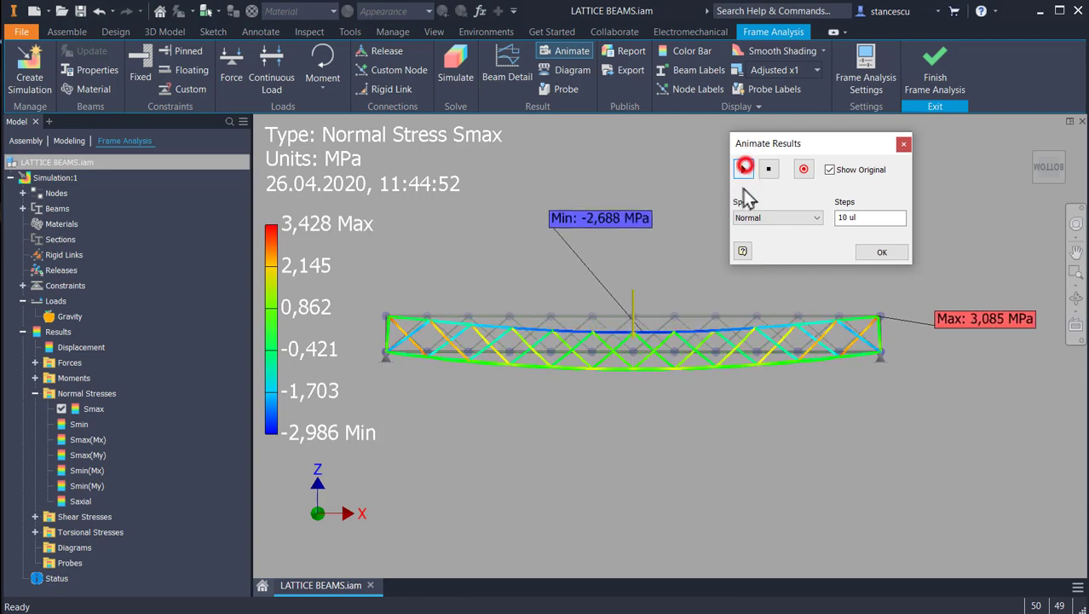
{"action": "left_click", "coordinate": [886, 252]}
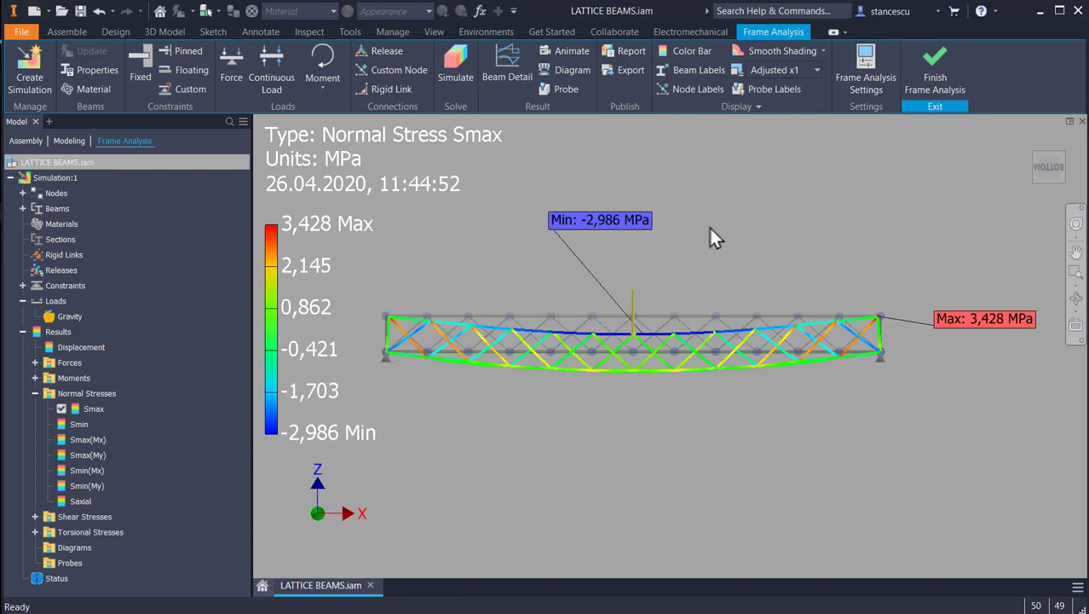
{"action": "left_click", "coordinate": [94, 162]}
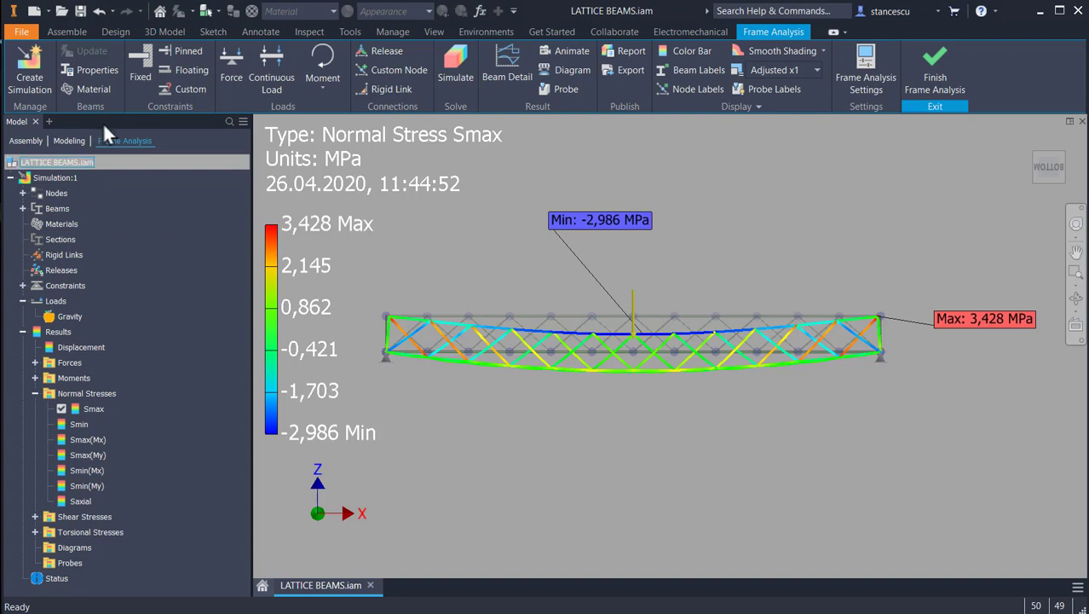
Place a 100,000 N point force on the top chord at a 3000 mm offset
{"action": "left_click", "coordinate": [232, 58]}
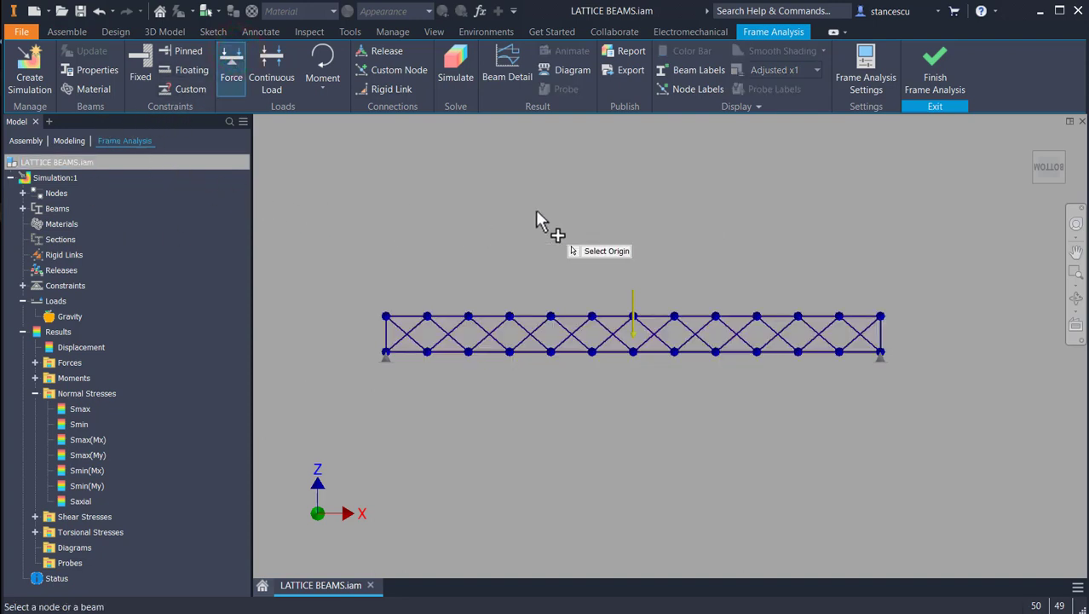
{"action": "left_click", "coordinate": [653, 323]}
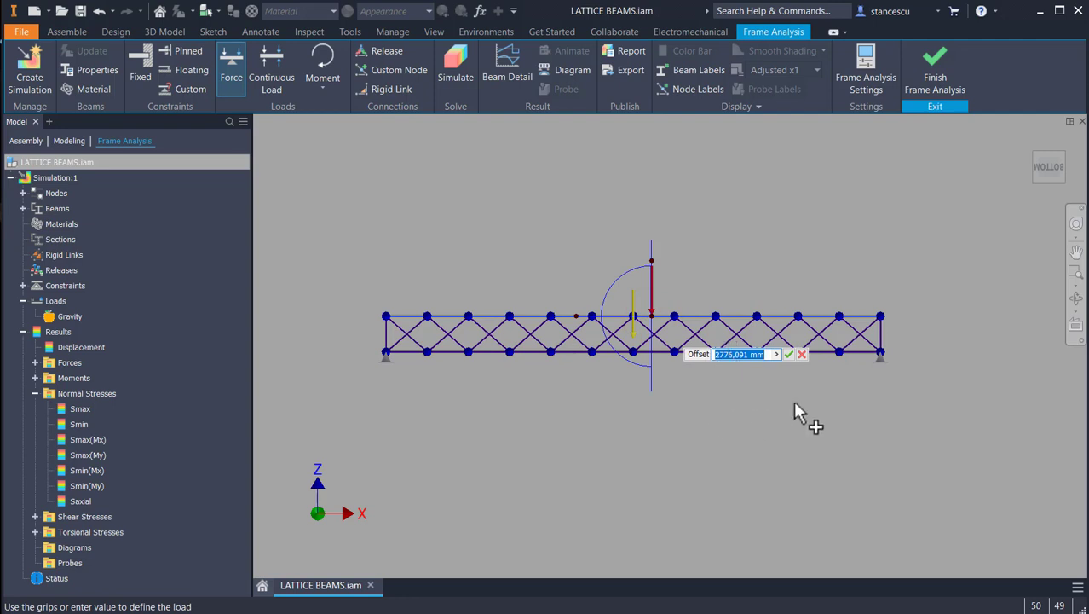
{"action": "type", "text": "3000"}
{"action": "key", "text": "Return"}
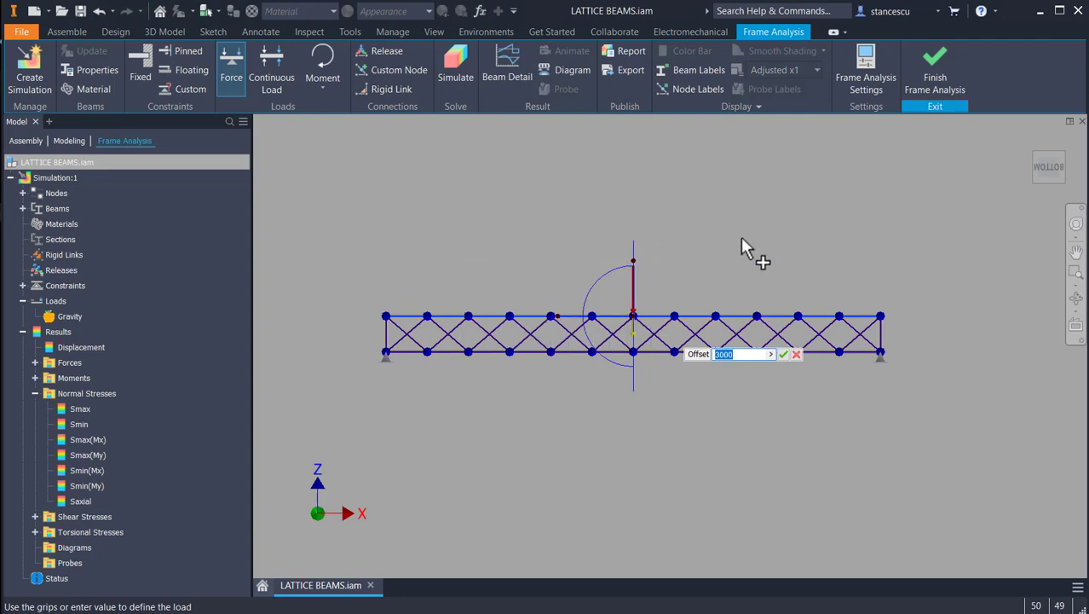
{"action": "left_click", "coordinate": [728, 389]}
{"action": "key", "text": "Tab"}
{"action": "left_click", "coordinate": [799, 354]}
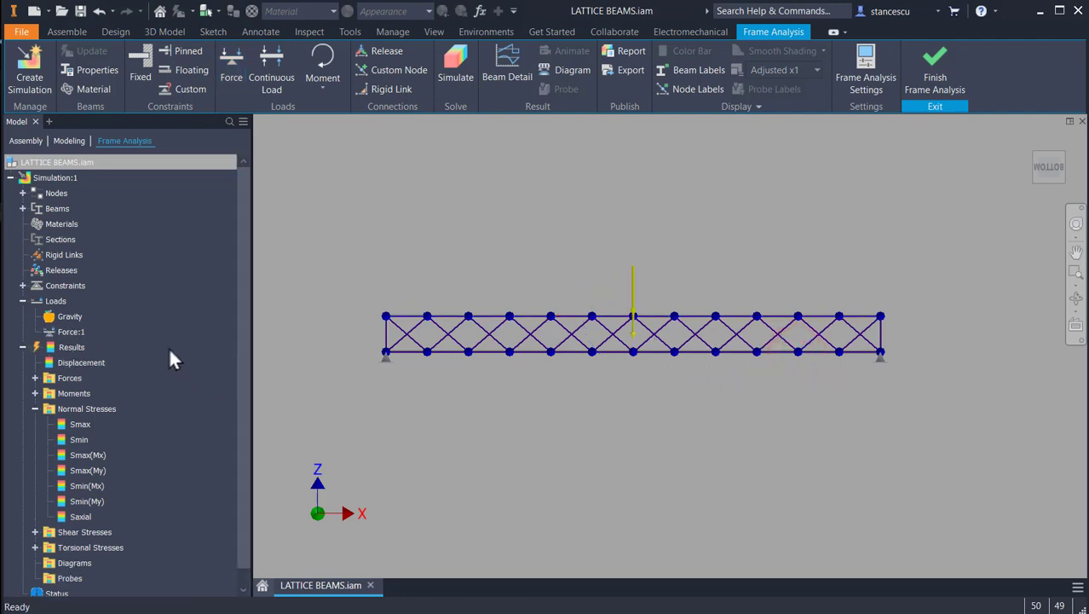
Edit Force:1 to a magnitude of 1000 daN
{"action": "double_click", "coordinate": [52, 330]}
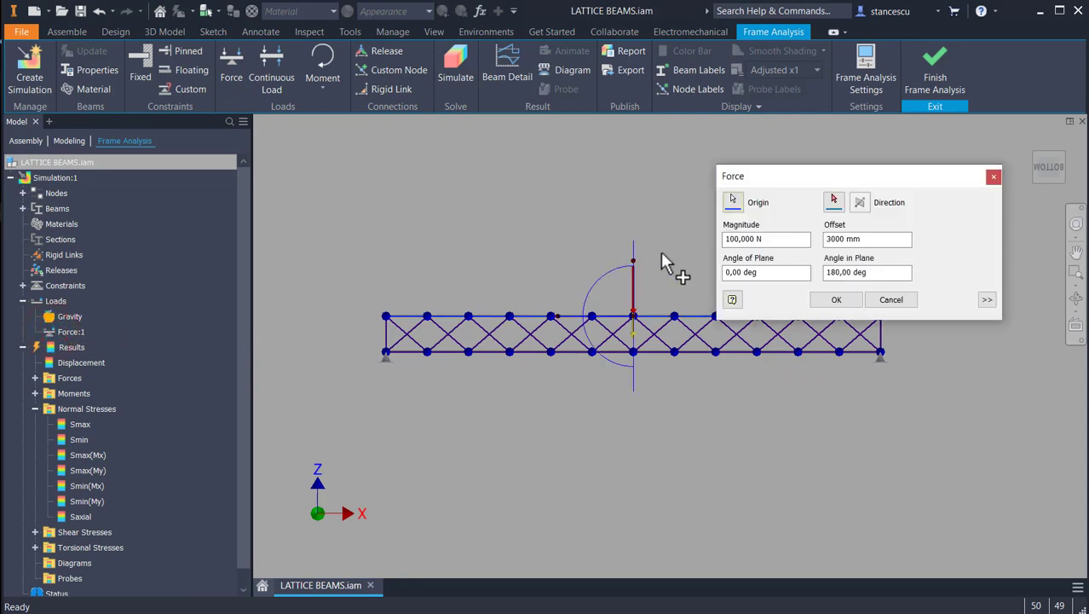
{"action": "left_click", "coordinate": [778, 238]}
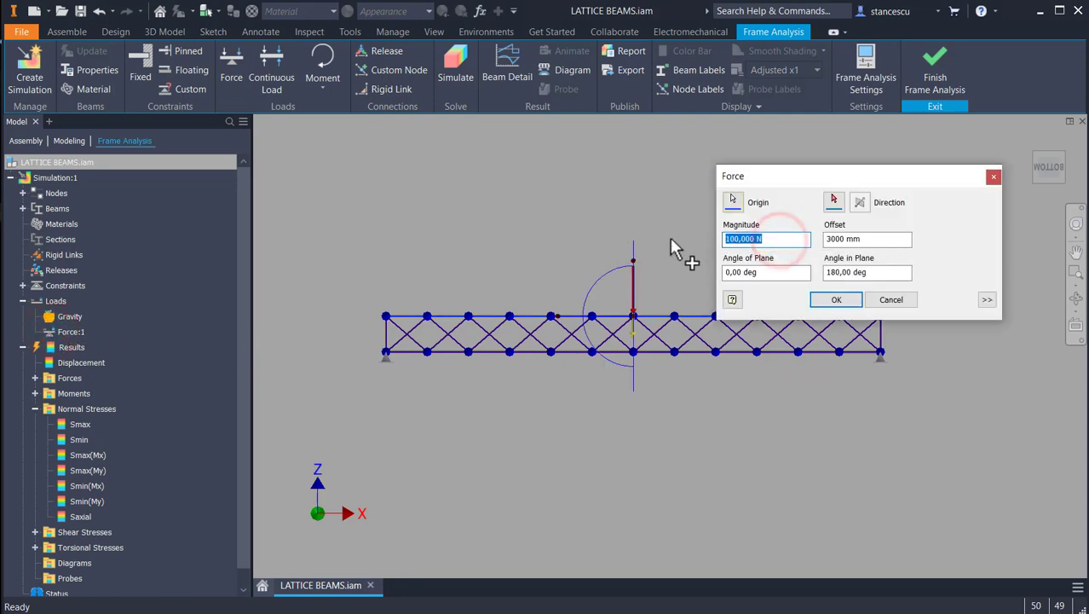
{"action": "type", "text": "1000"}
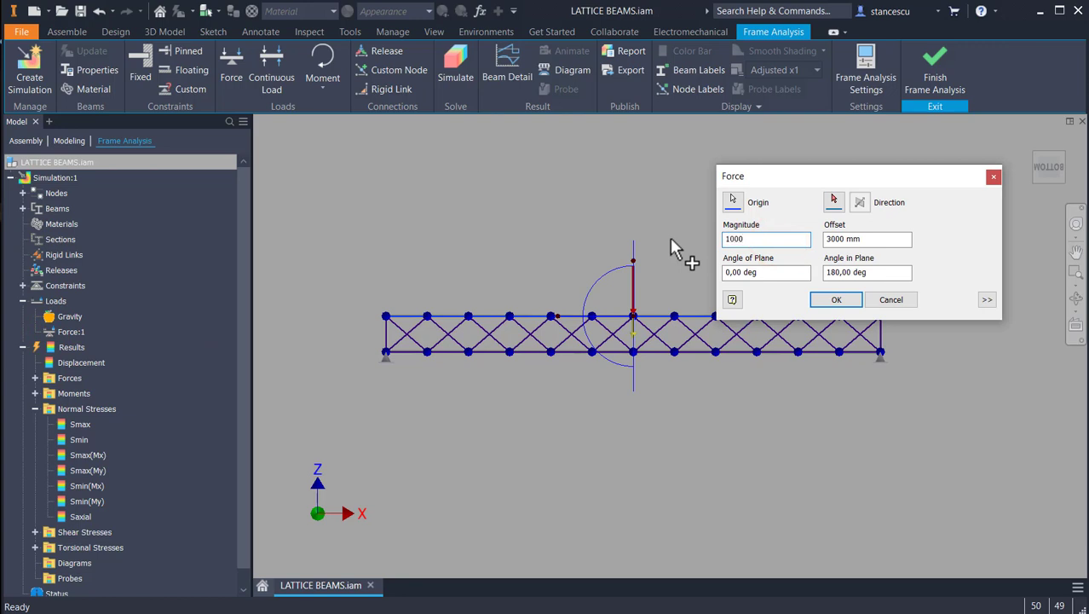
{"action": "type", "text": "daN"}
{"action": "left_click", "coordinate": [836, 301]}
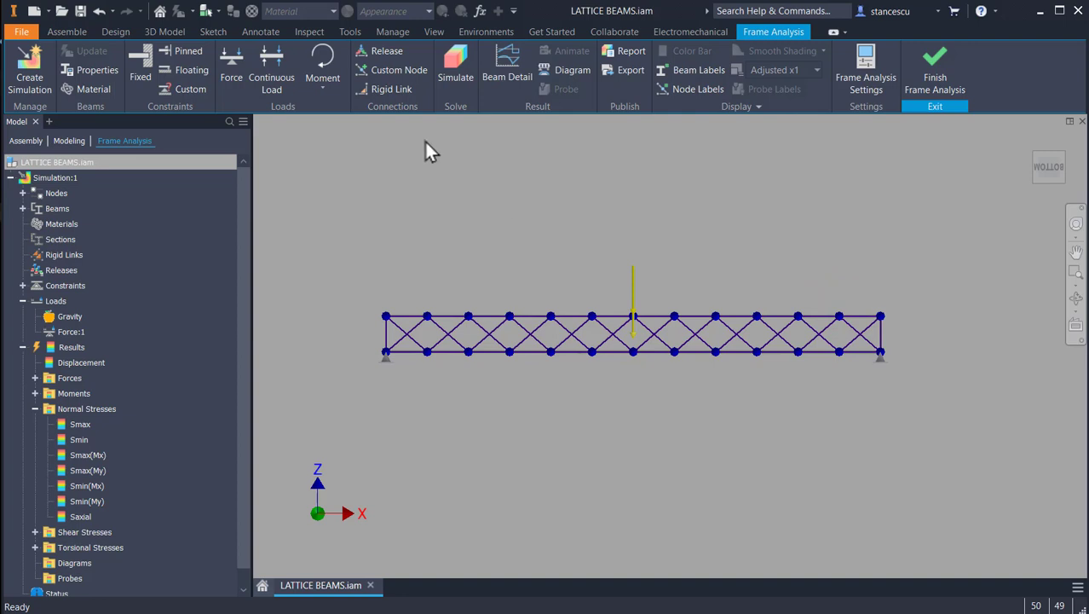
Solve under the 1000 daN load, animate Smax stress (-47,7 to 145,2 MPa), then remove Force:1
{"action": "left_click", "coordinate": [451, 62]}
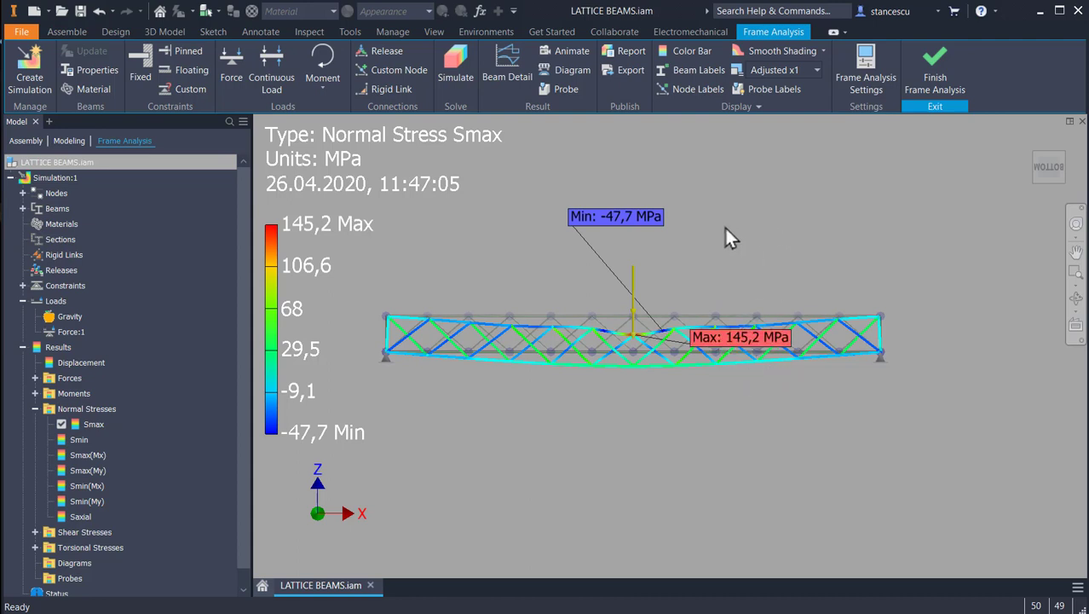
{"action": "left_click", "coordinate": [559, 53]}
{"action": "left_click", "coordinate": [742, 171]}
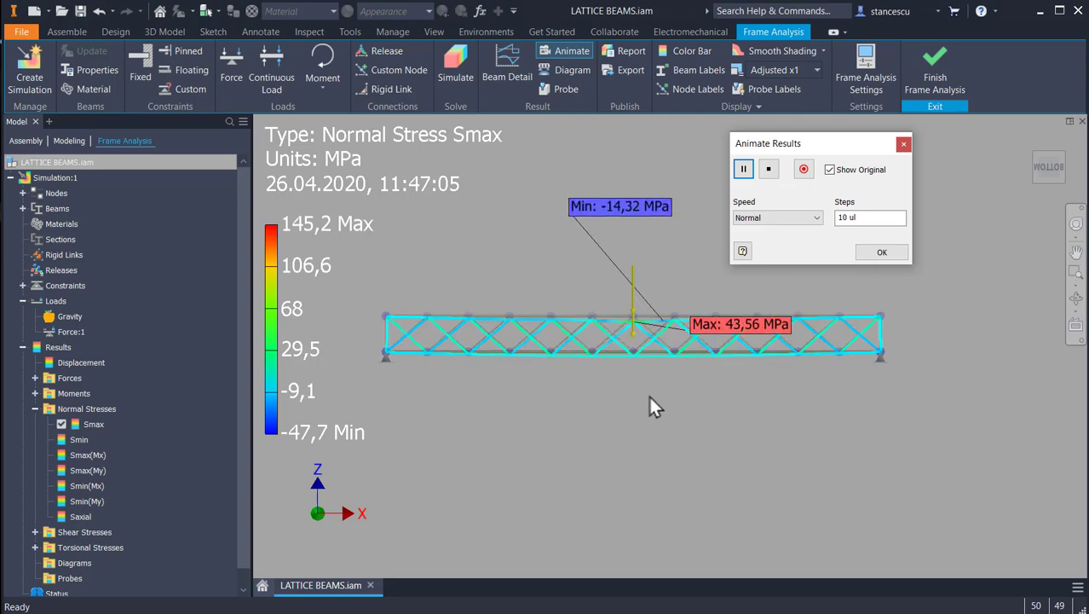
{"action": "left_click", "coordinate": [880, 254]}
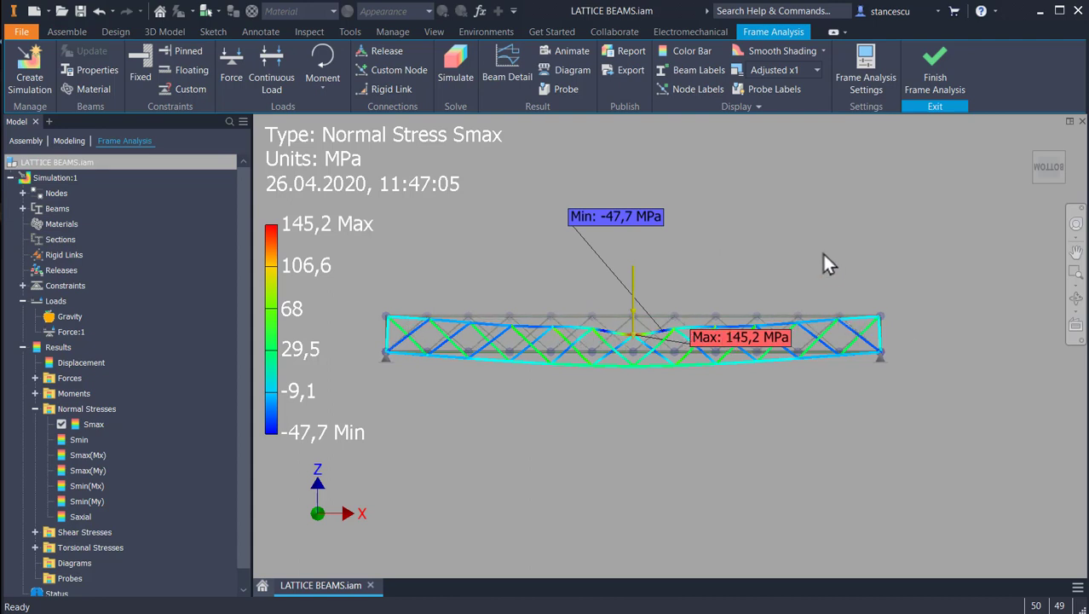
{"action": "key", "text": "ctrl+z"}
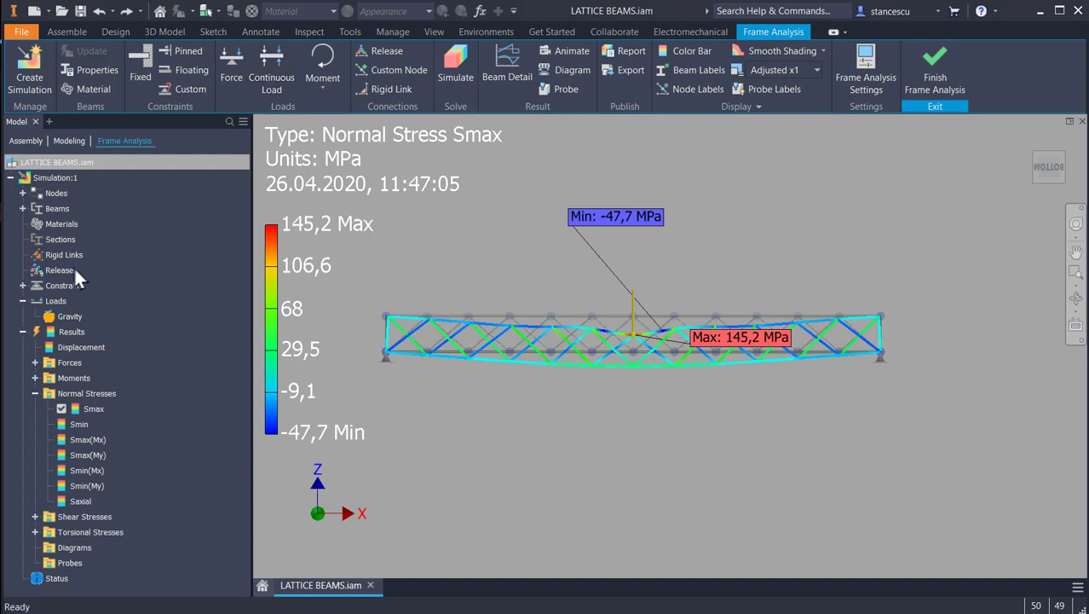
Add a continuous load along the truss's top chord
{"action": "left_click", "coordinate": [271, 76]}
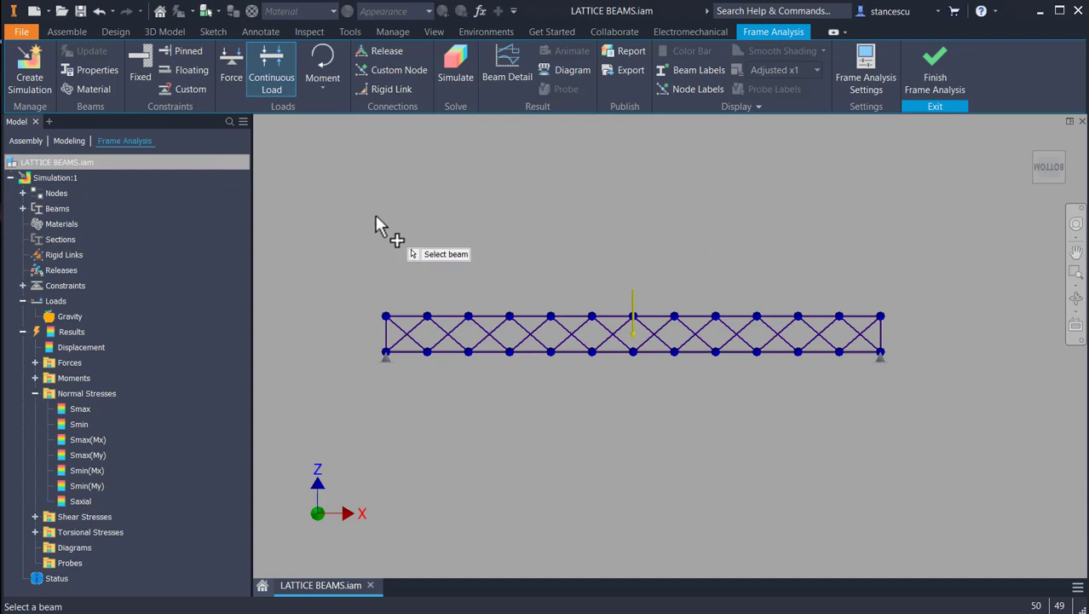
{"action": "left_click", "coordinate": [652, 317]}
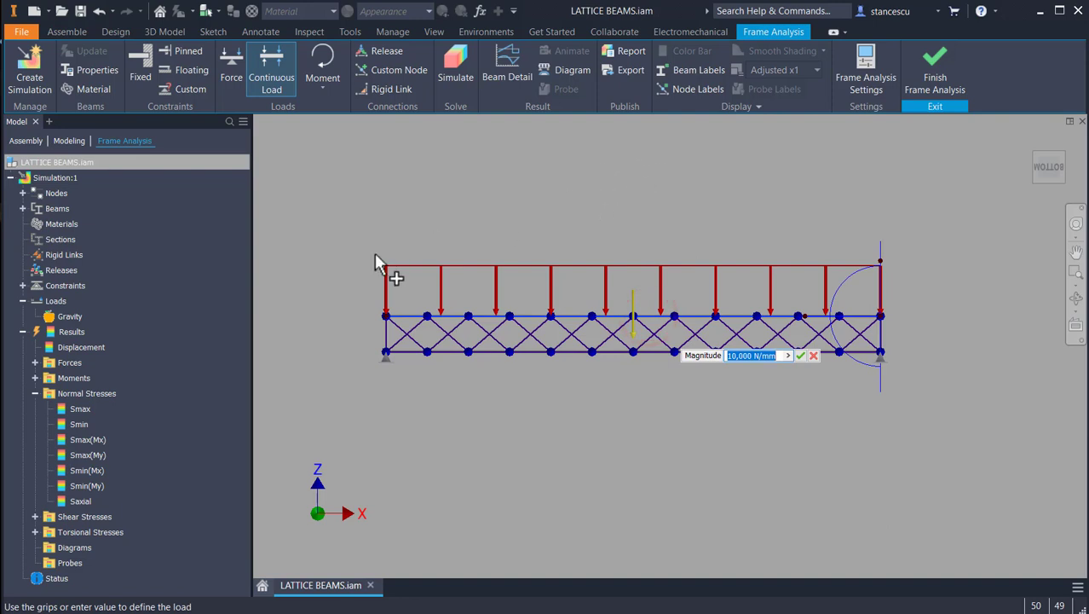
{"action": "key", "text": "Tab"}
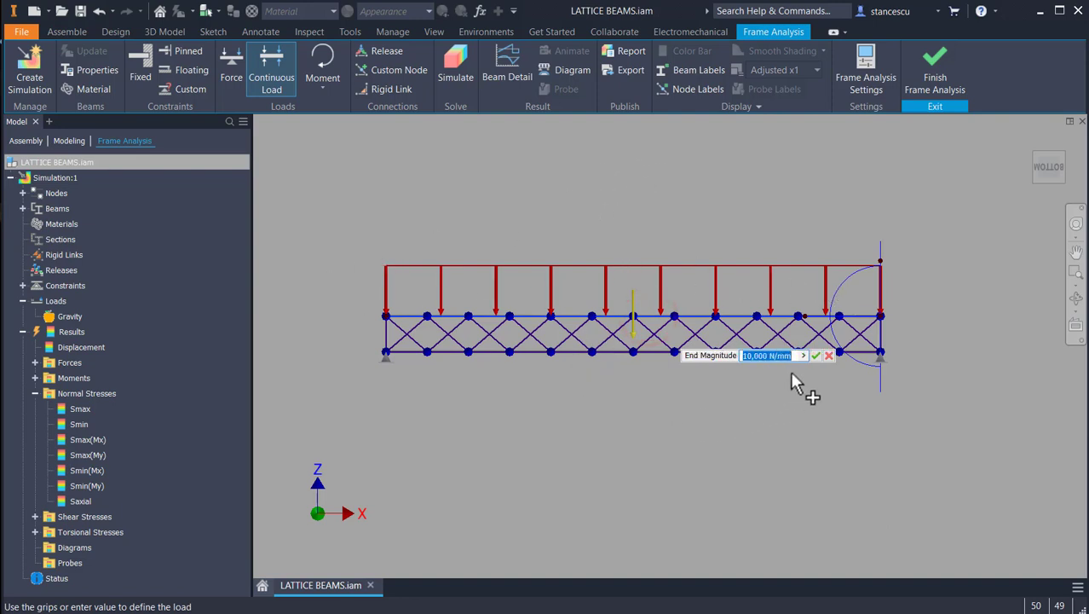
{"action": "left_click", "coordinate": [815, 357]}
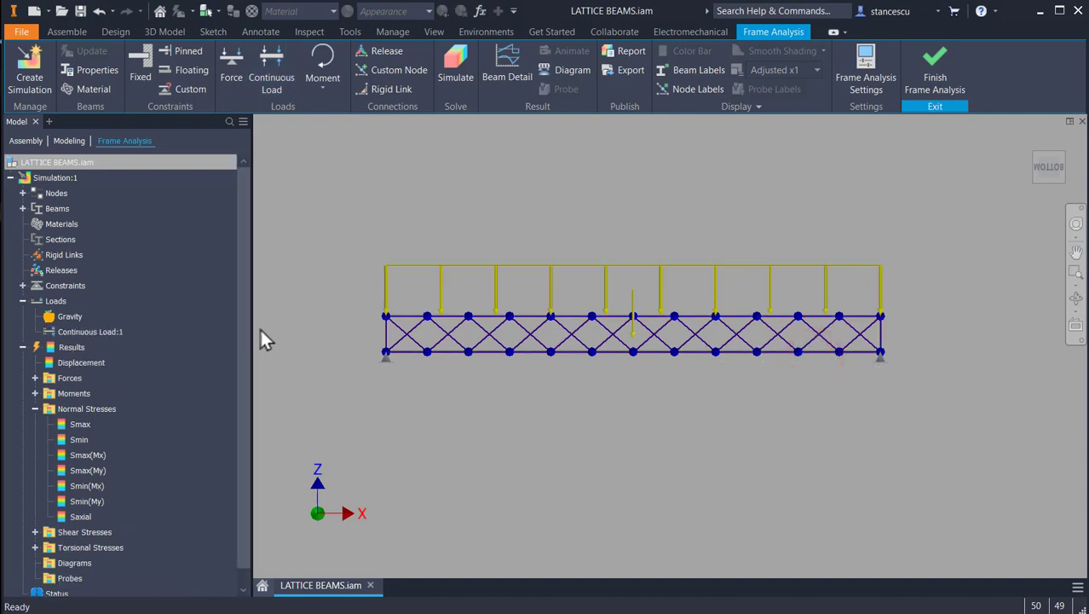
Set Continuous Load:1's magnitude to 1000daN/6000mm (1,667 N/mm)
{"action": "double_click", "coordinate": [54, 328]}
{"action": "type", "text": "1000daN"}
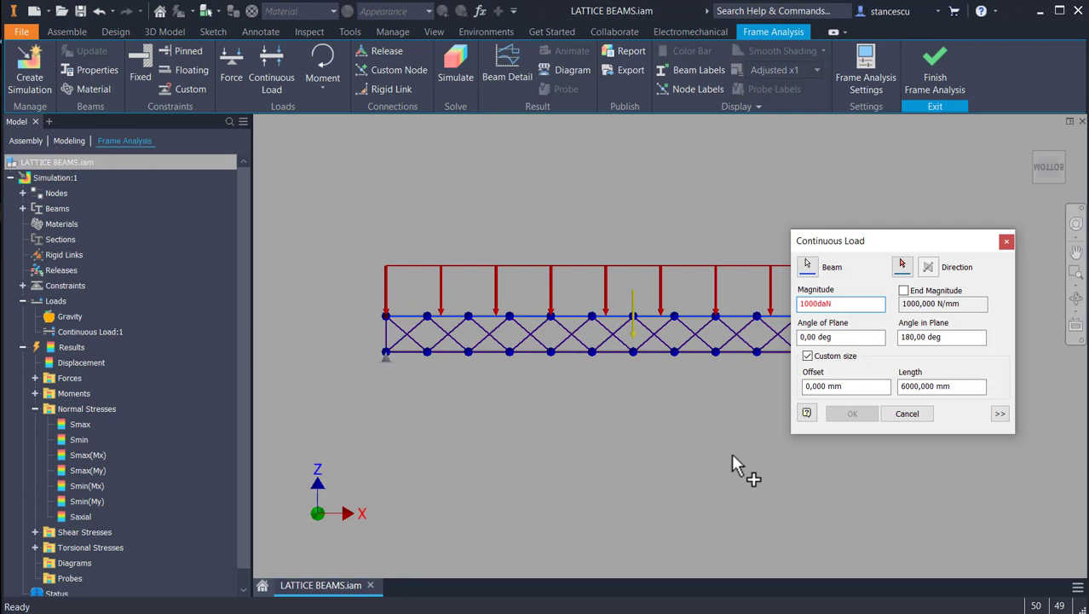
{"action": "type", "text": "/6000mm"}
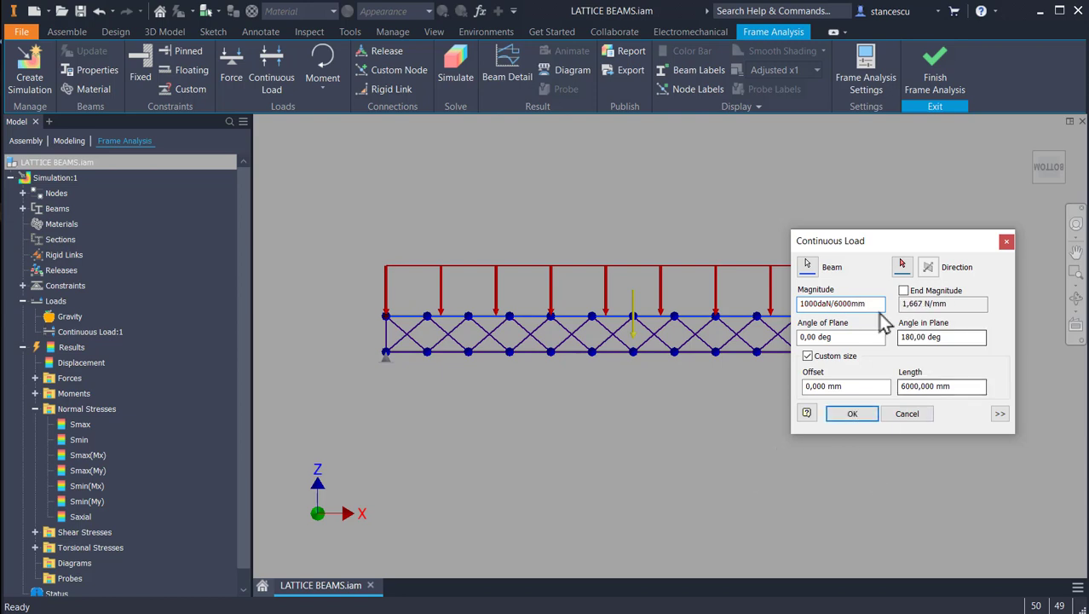
{"action": "left_click", "coordinate": [856, 415]}
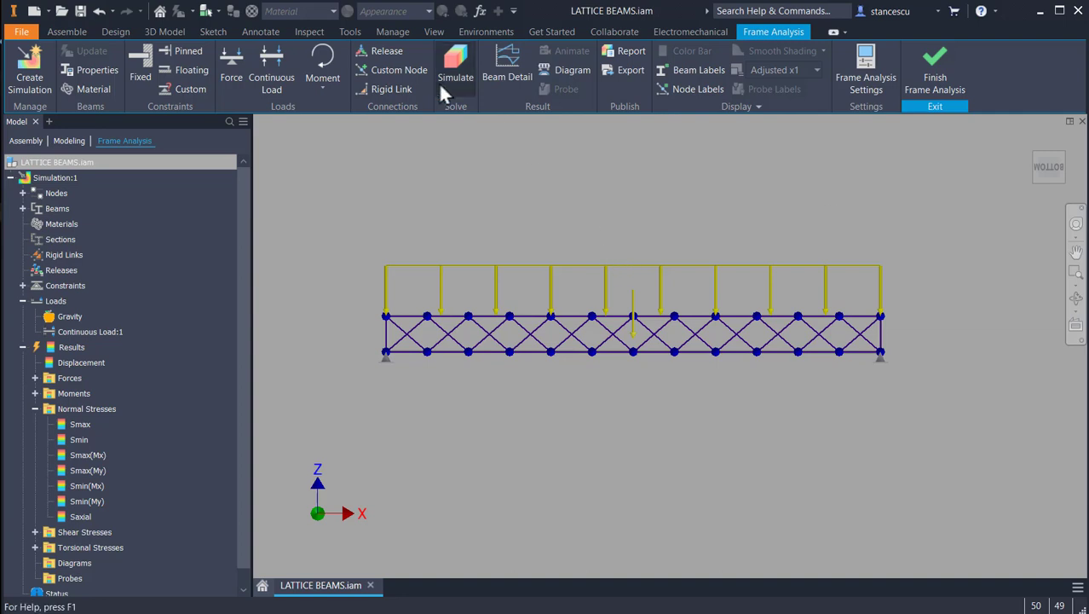
Re-solve with the distributed load and animate the Smax stress result (-31,9 to 29,86 MPa)
{"action": "left_click", "coordinate": [457, 60]}
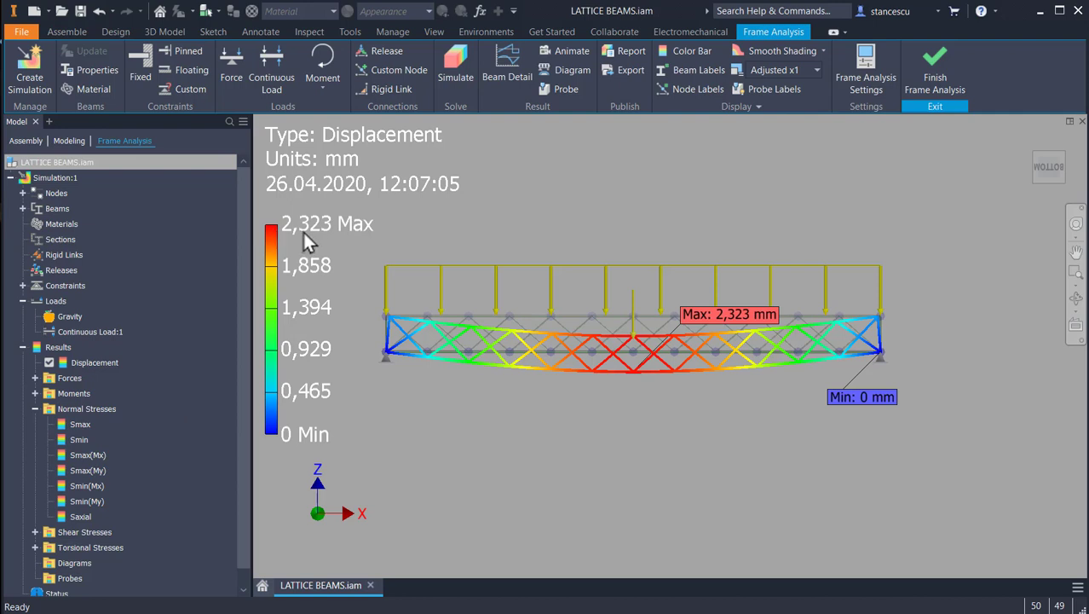
{"action": "double_click", "coordinate": [61, 423]}
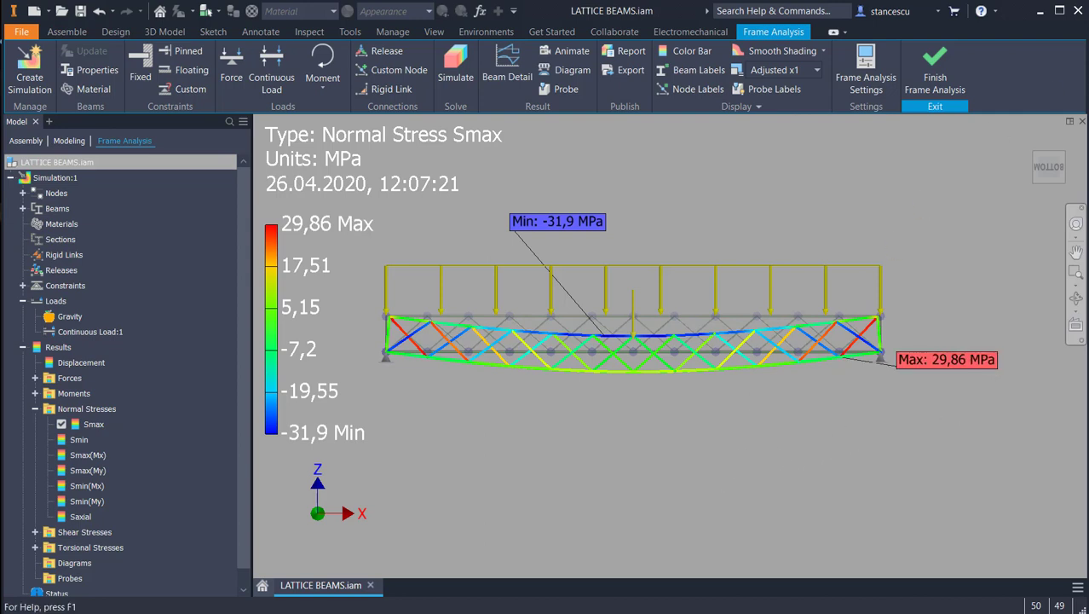
{"action": "left_click", "coordinate": [563, 52]}
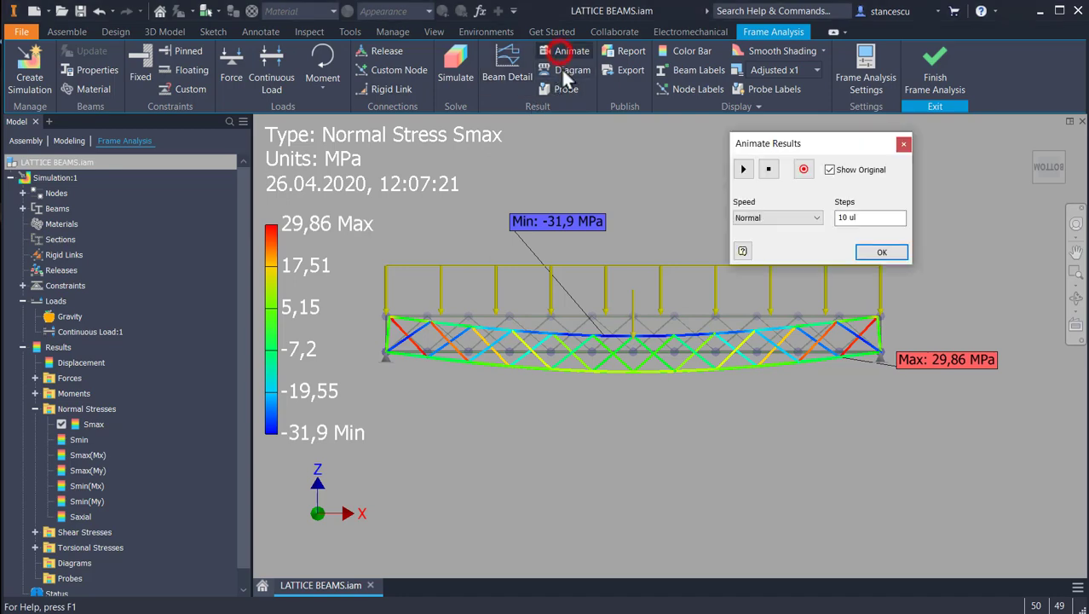
{"action": "left_click", "coordinate": [742, 169]}
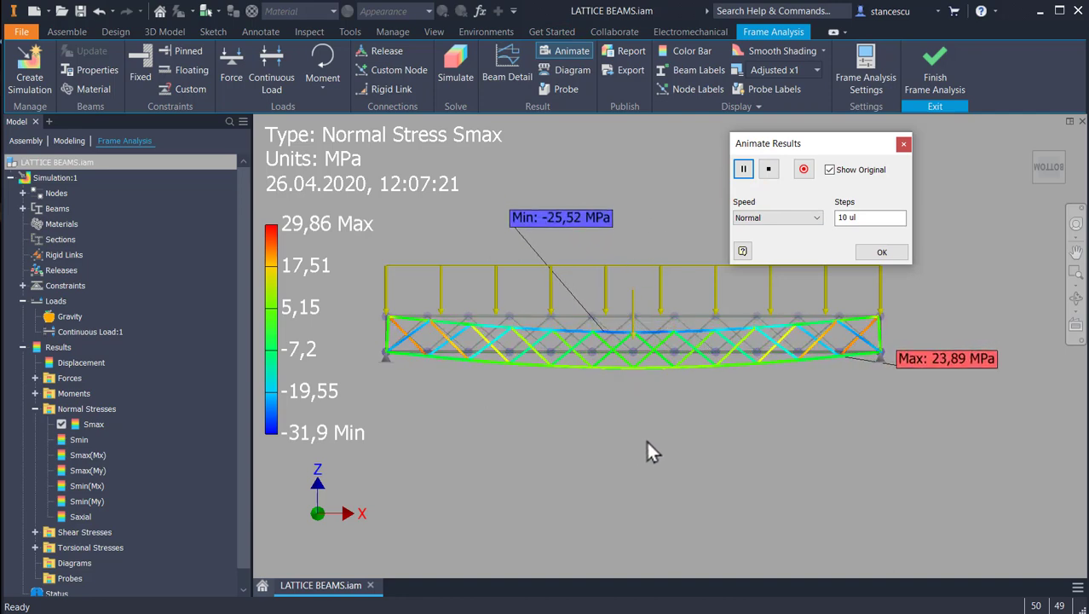
{"action": "left_click", "coordinate": [870, 254]}
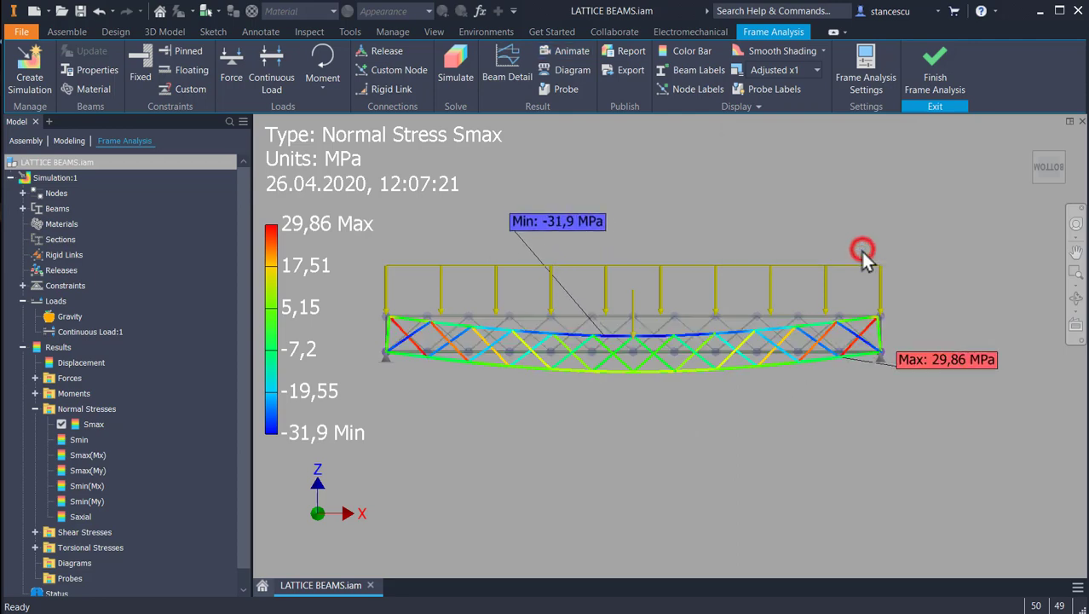